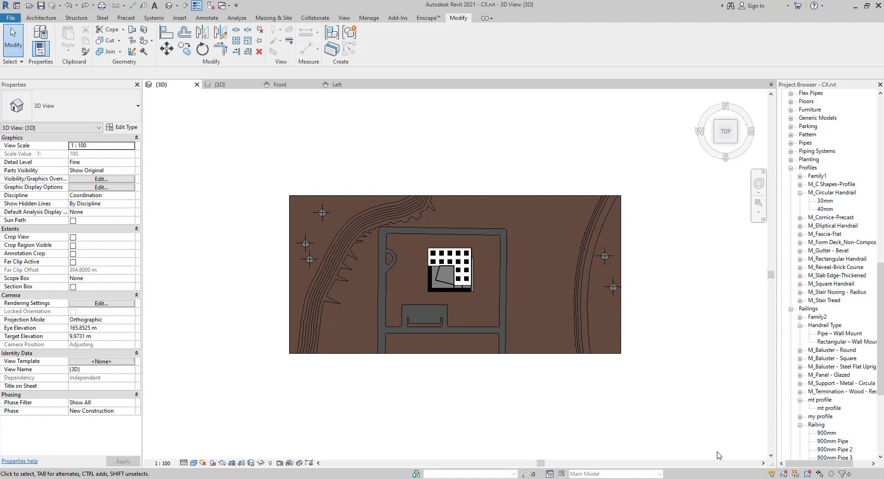
Examine the building's exterior and the baluster railings along its upper terrace and balconies in 3D
shift+middle_drag(491, 228, 391, 111)
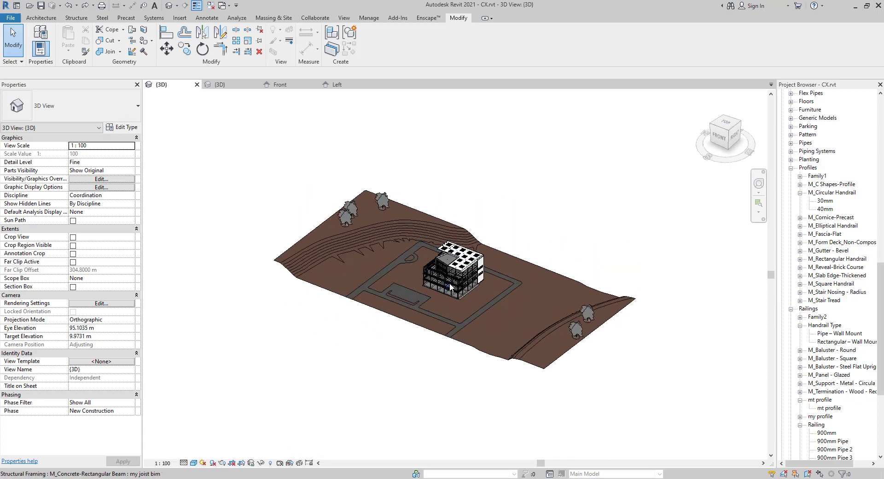
scroll(450, 285, up, 5)
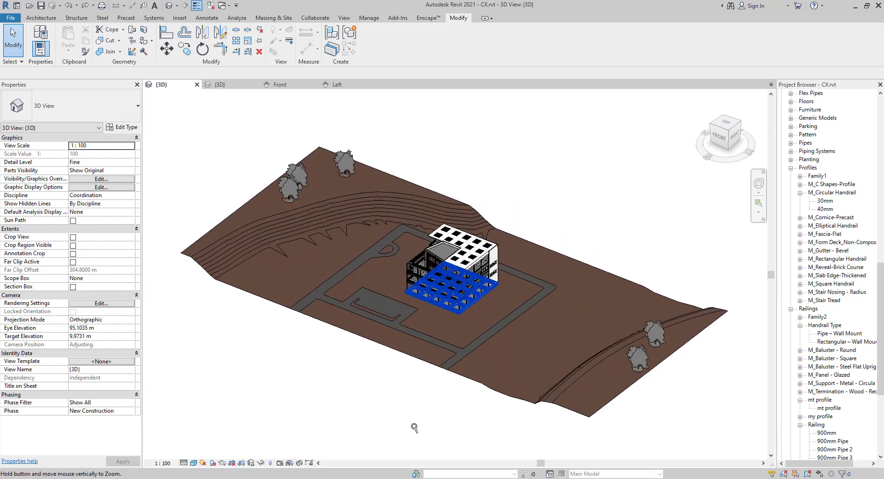
shift+middle_drag(425, 281, 413, 299)
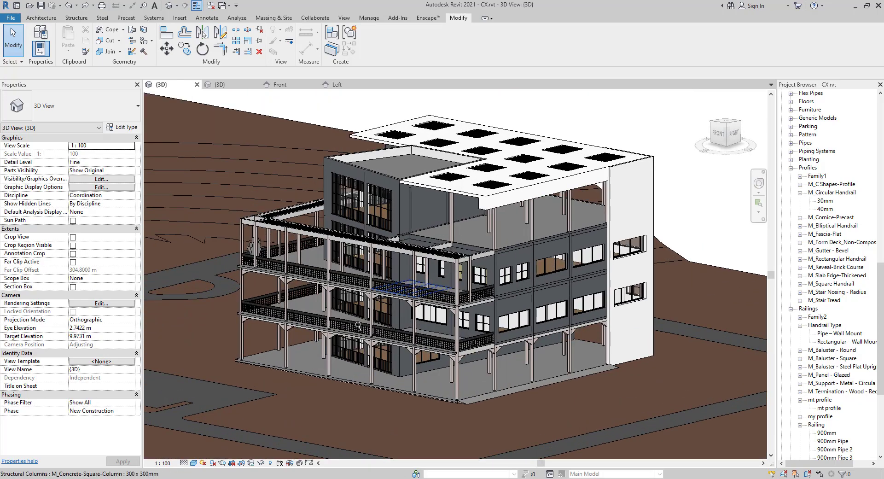
scroll(414, 300, up, 5)
shift+middle_drag(335, 352, 400, 309)
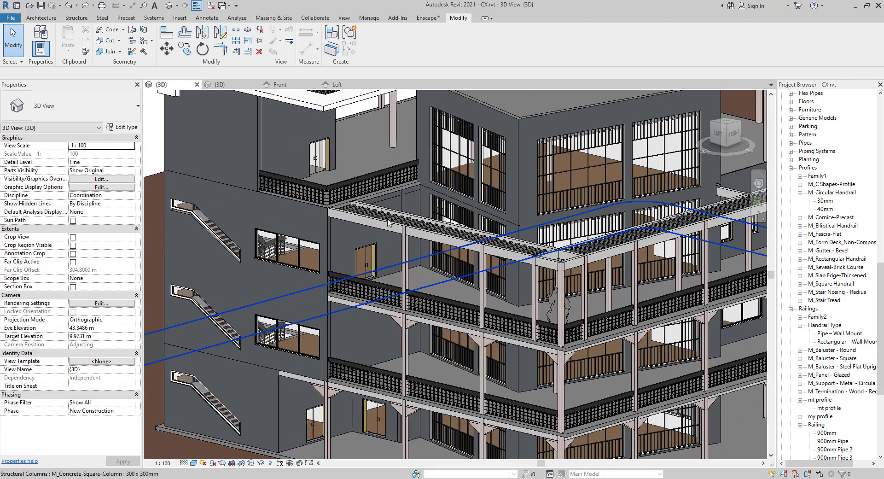
middle_drag(311, 171, 408, 222)
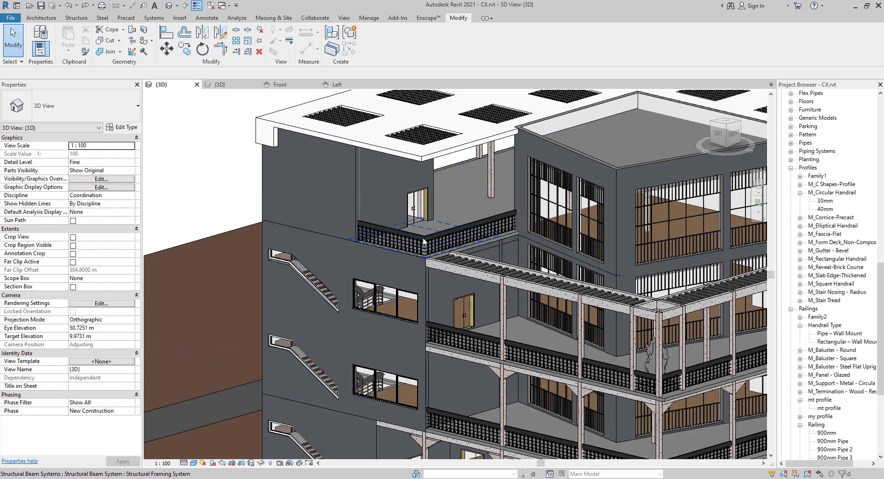
scroll(433, 248, up, 5)
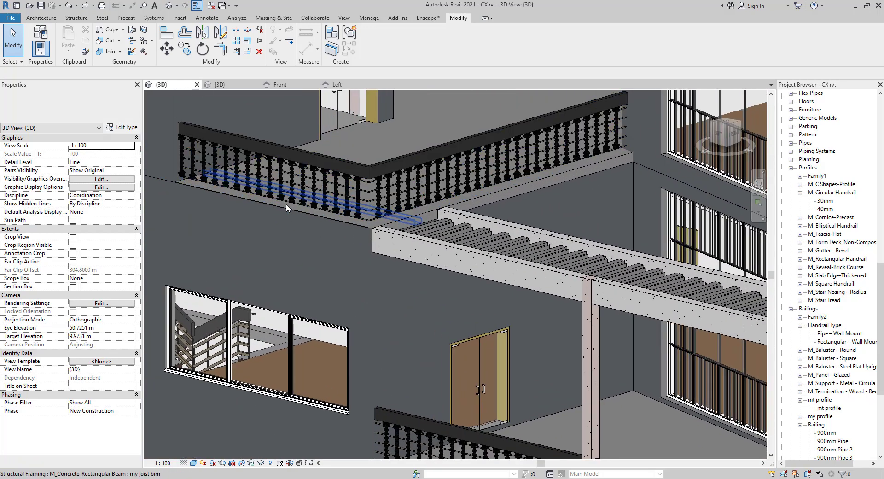
scroll(408, 268, up, 2)
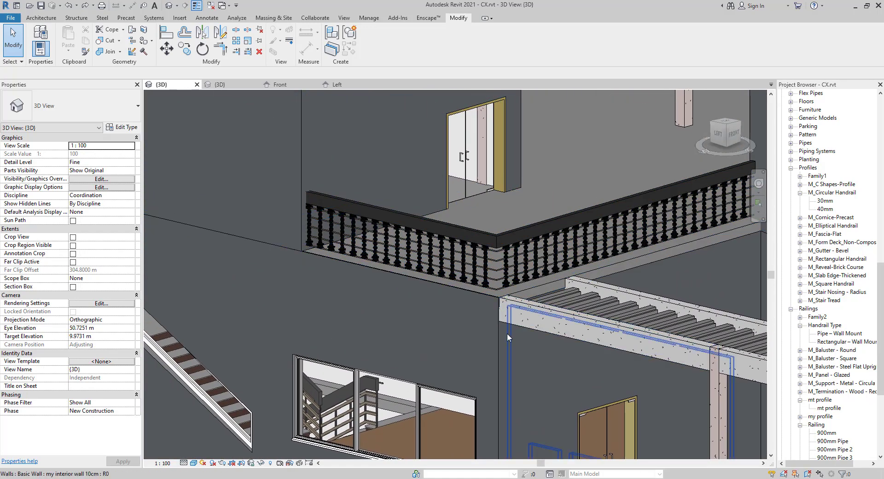
middle_drag(542, 361, 496, 309)
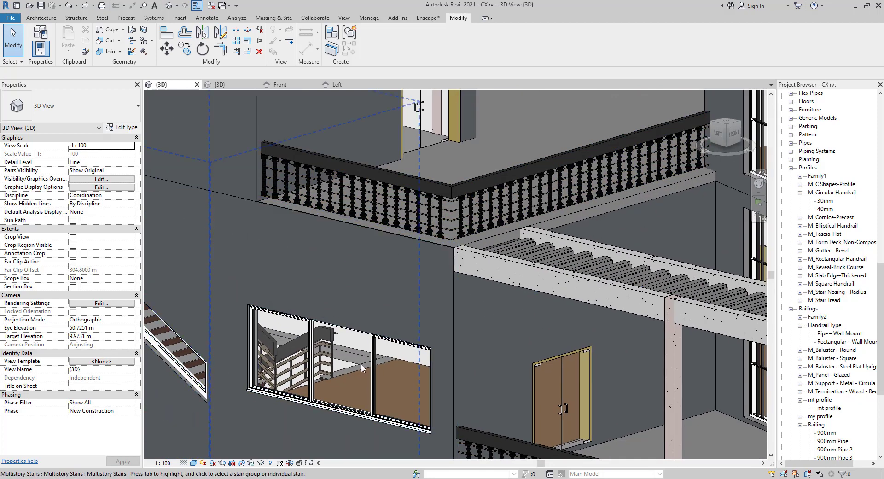
middle_drag(368, 370, 419, 283)
middle_drag(527, 357, 451, 253)
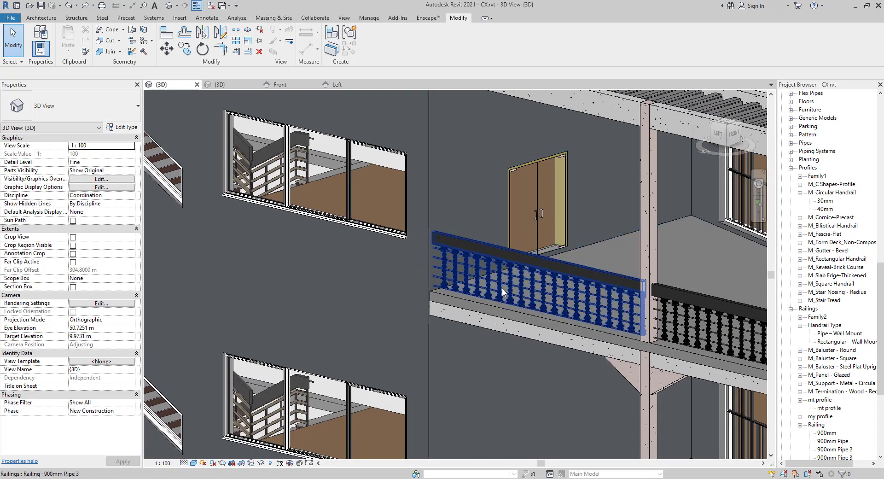
middle_drag(509, 297, 311, 232)
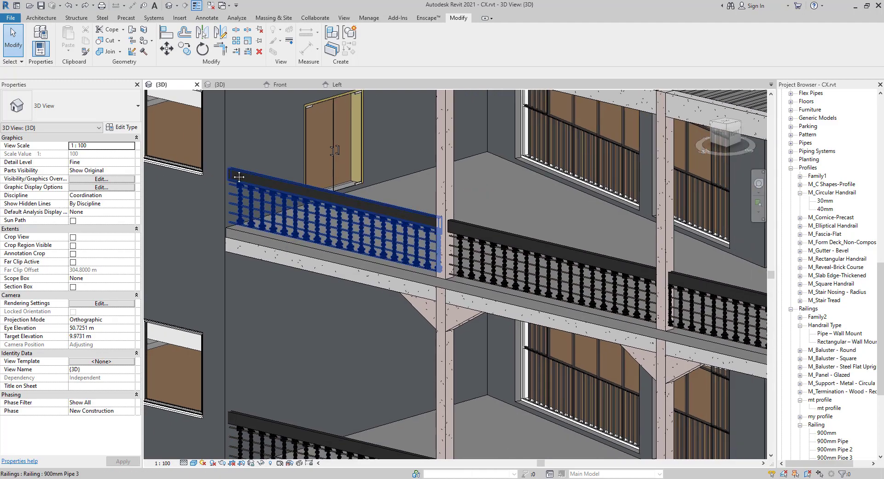
middle_drag(240, 178, 485, 284)
Examine the stair railing behind the facade window, including its top rail, handrail and horizontal rails
ctrl+middle_drag(318, 201, 277, 396)
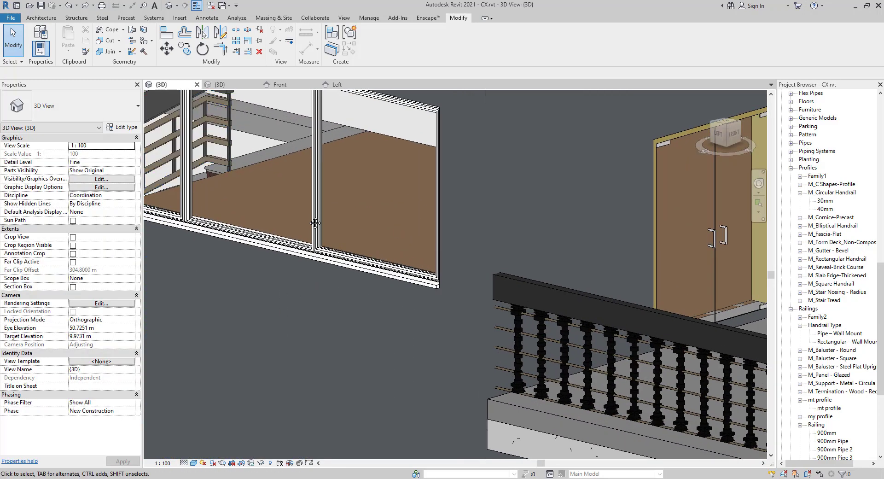
middle_drag(207, 152, 449, 296)
ctrl+middle_drag(335, 206, 324, 346)
middle_drag(401, 335, 531, 341)
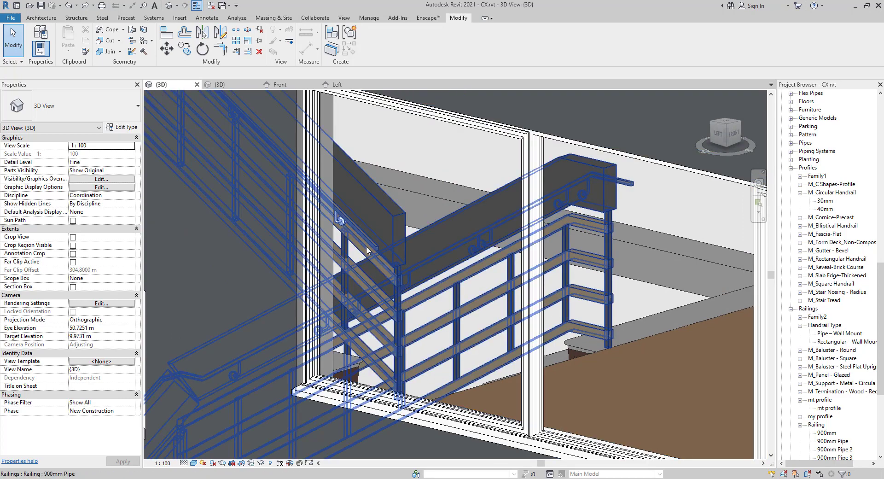
scroll(583, 314, down, 1)
scroll(583, 315, down, 1)
middle_drag(467, 312, 63, 187)
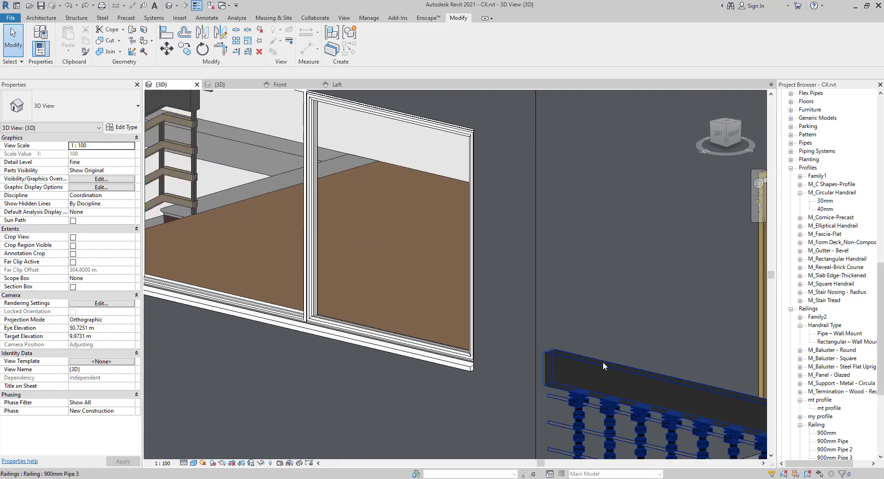
middle_drag(434, 260, 694, 396)
scroll(463, 224, up, 3)
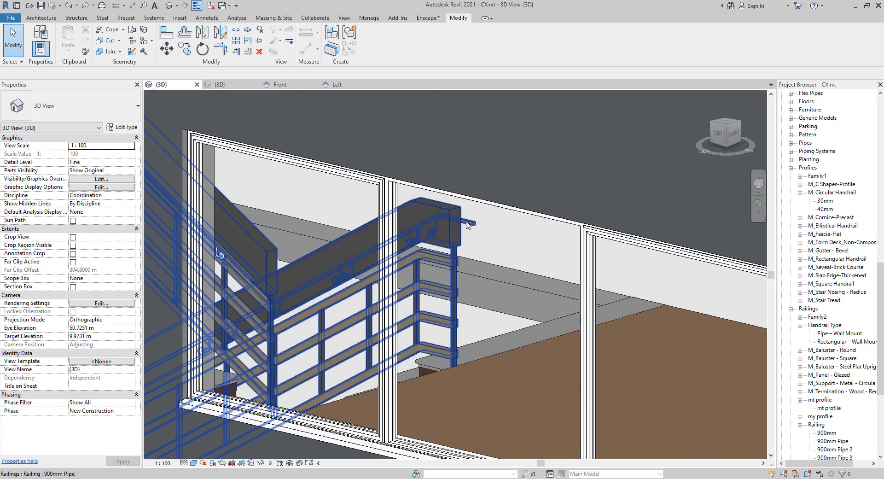
scroll(401, 263, down, 3)
middle_drag(400, 263, 526, 165)
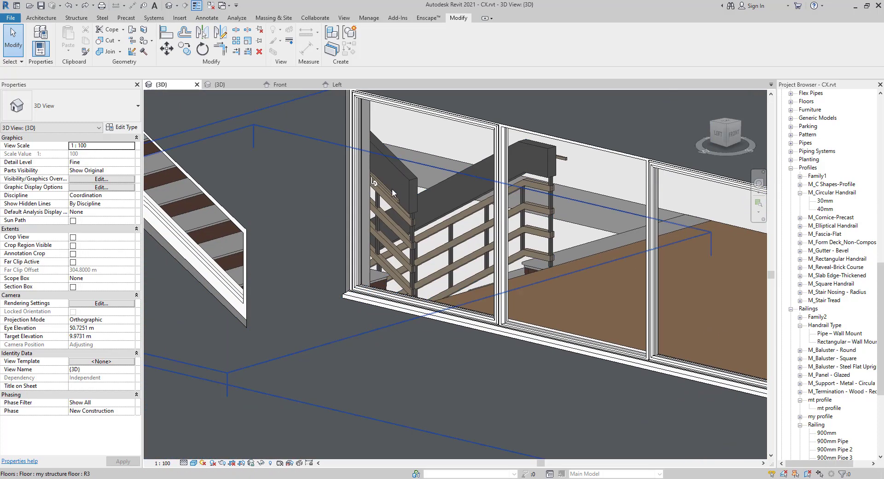
Examine the balcony railings between the columns and around the building's corner, including their balusters and end posts
scroll(489, 289, down, 2)
scroll(533, 350, down, 1)
middle_drag(533, 350, 505, 162)
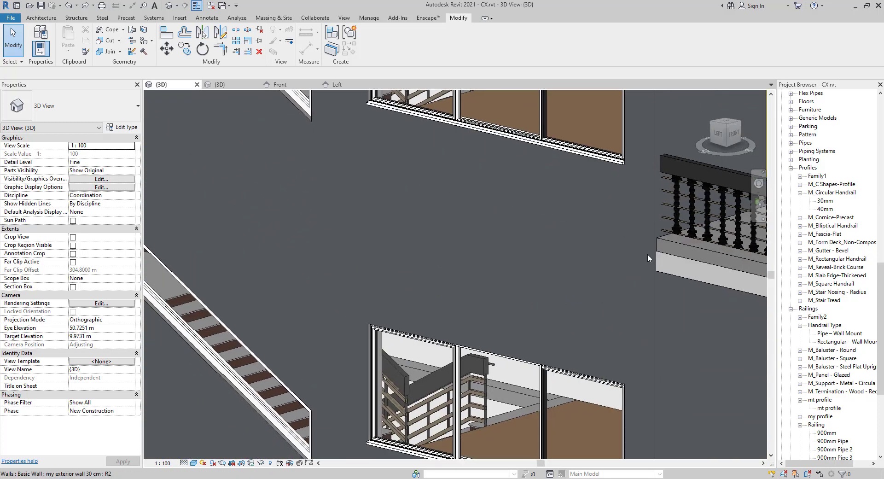
scroll(628, 277, down, 3)
scroll(635, 204, down, 1)
middle_drag(732, 237, 369, 165)
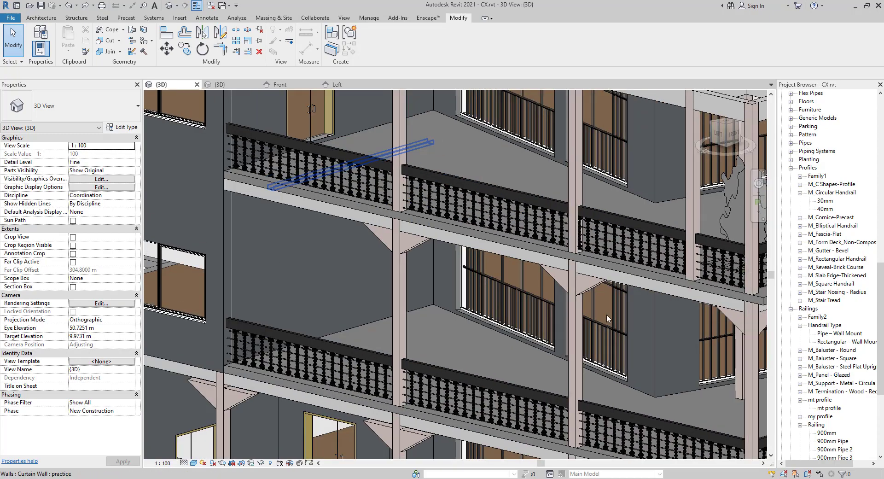
middle_drag(609, 349, 256, 302)
scroll(407, 279, down, 3)
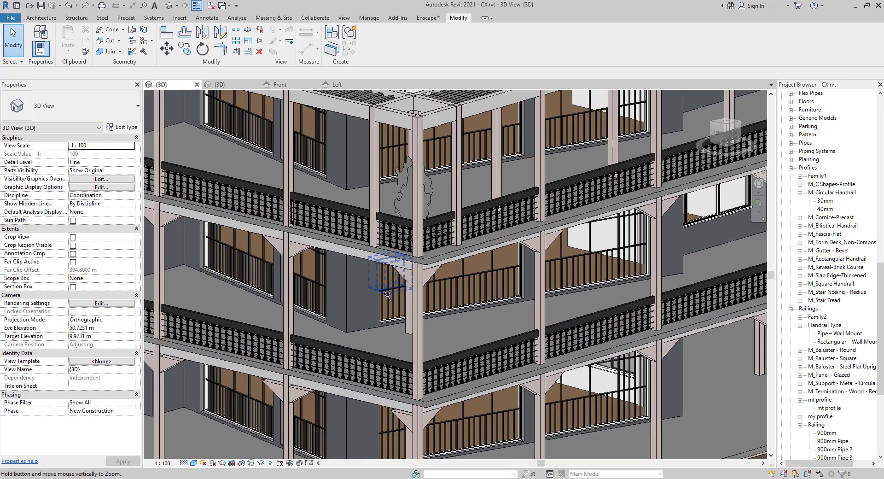
scroll(416, 279, up, 4)
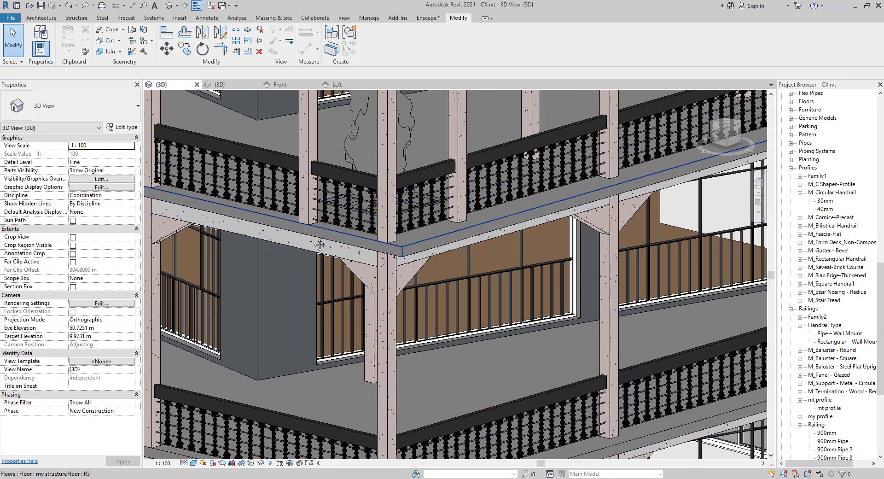
middle_drag(299, 232, 684, 338)
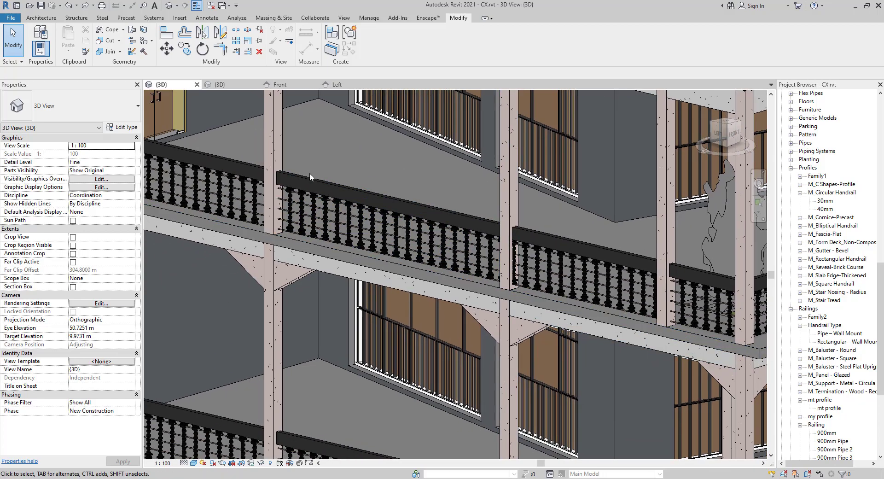
scroll(373, 238, up, 3)
scroll(449, 262, down, 3)
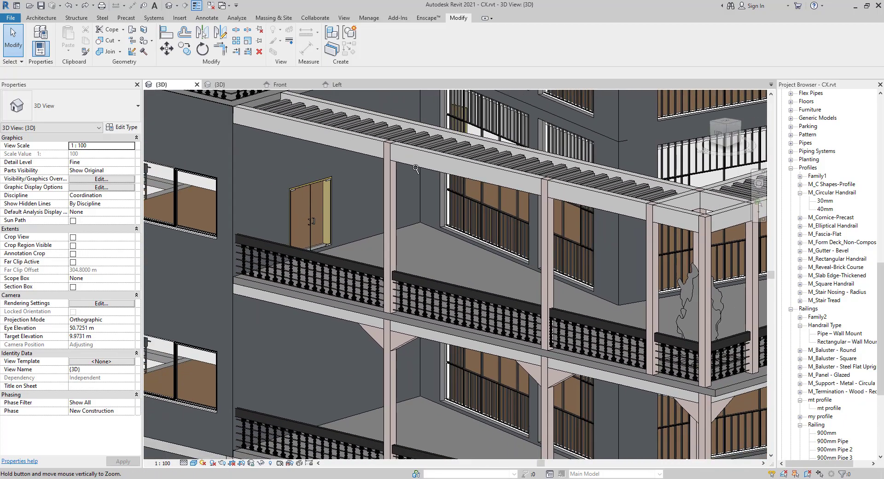
middle_drag(303, 179, 258, 331)
middle_drag(536, 248, 367, 272)
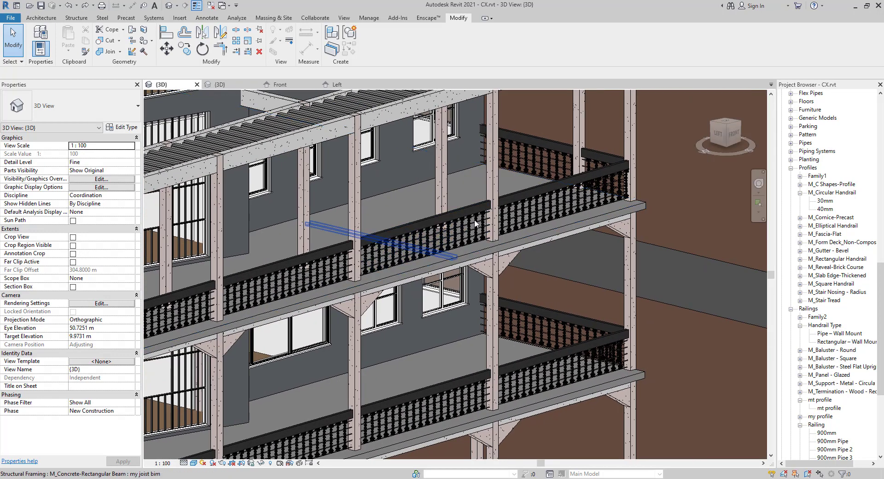
scroll(541, 239, up, 1)
scroll(541, 239, up, 1)
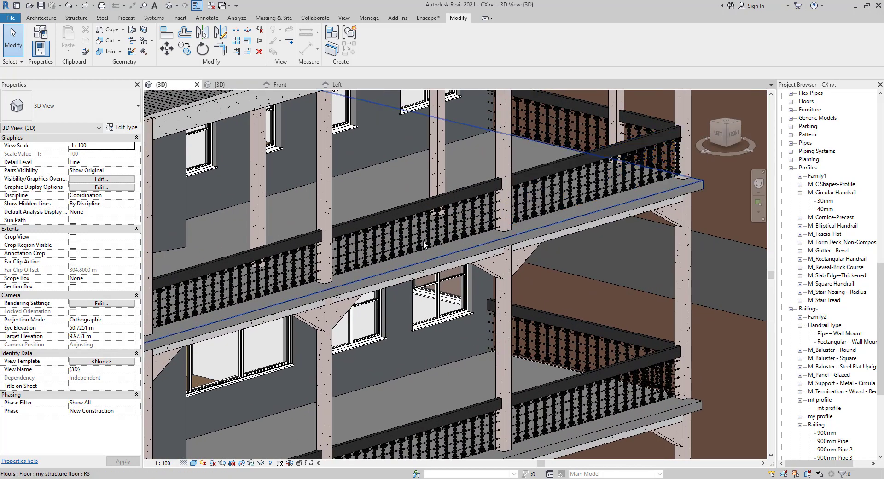
middle_drag(287, 275, 422, 249)
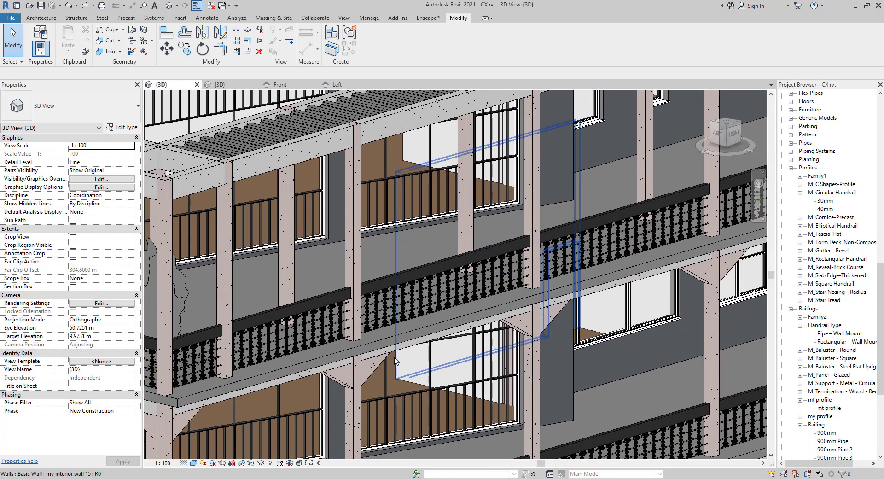
scroll(309, 308, down, 1)
middle_drag(300, 306, 549, 228)
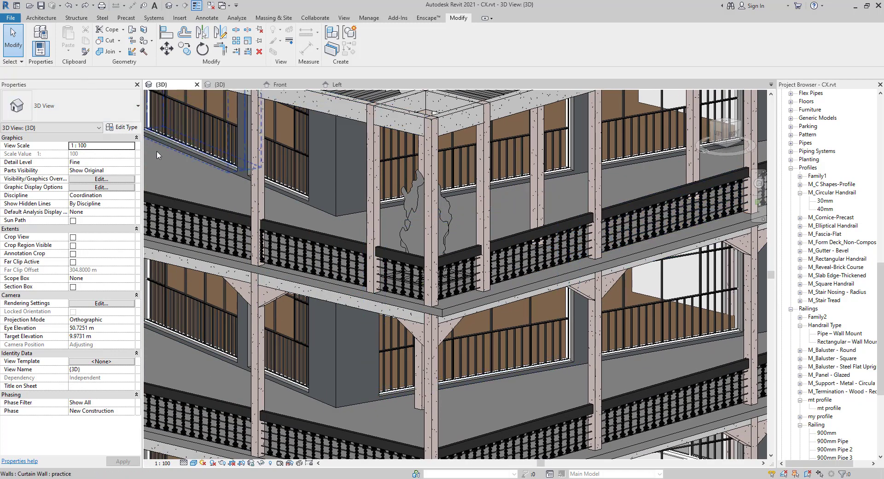
Create a new family from the Metric Baluster-Post.rft template in the English folder of Family Templates
click(11, 18)
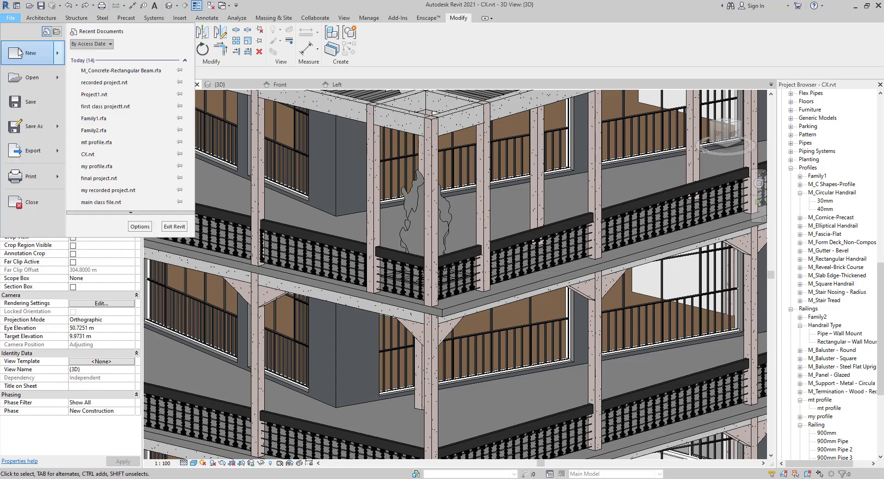
mouse_move(51, 59)
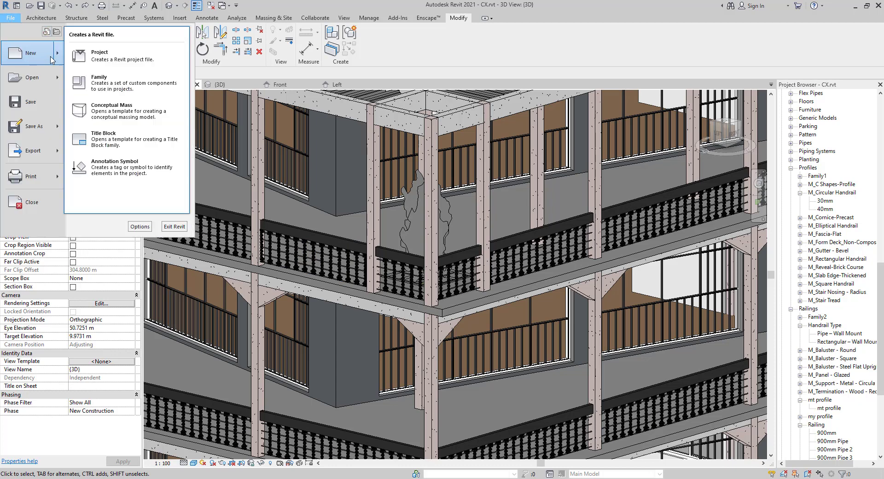
click(105, 83)
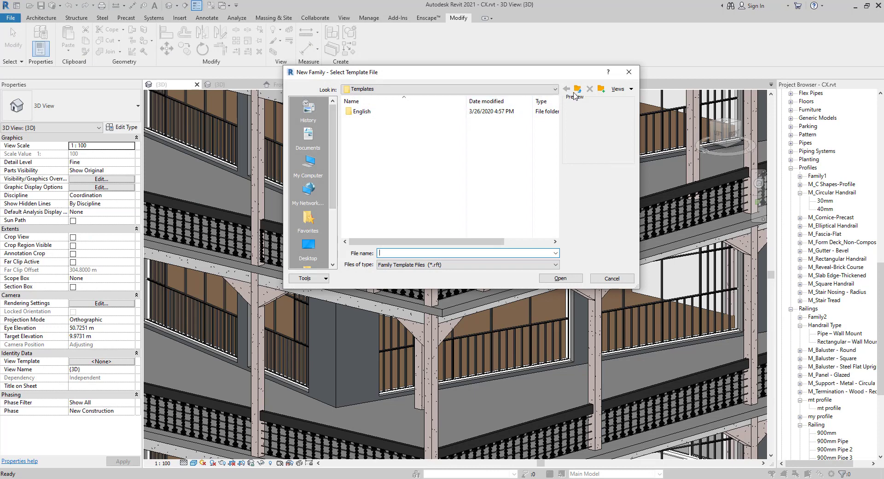
click(575, 92)
double_click(430, 120)
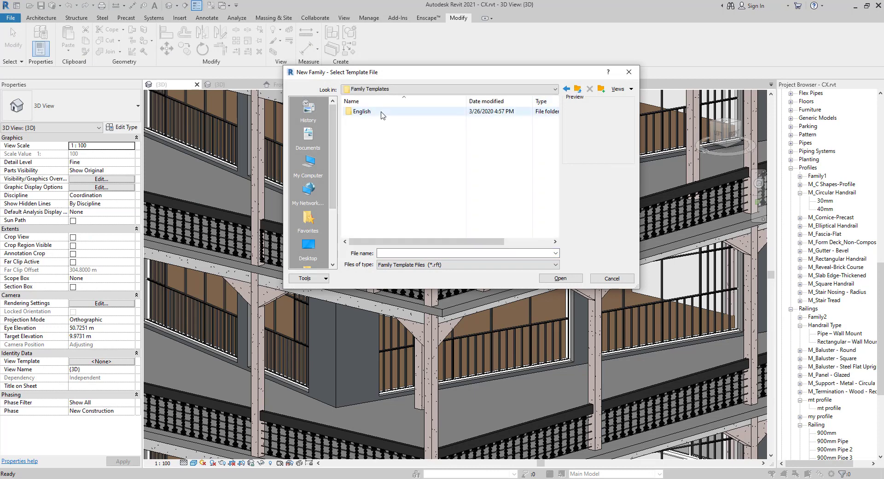
double_click(362, 111)
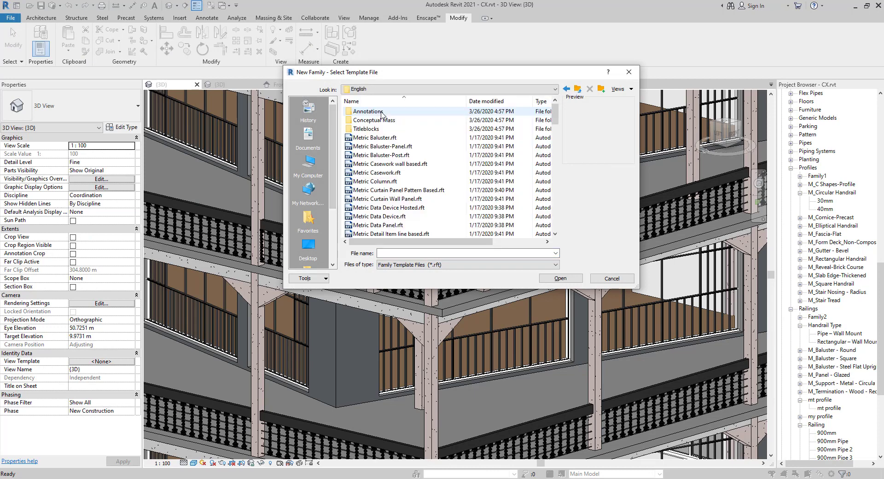
click(373, 155)
click(552, 278)
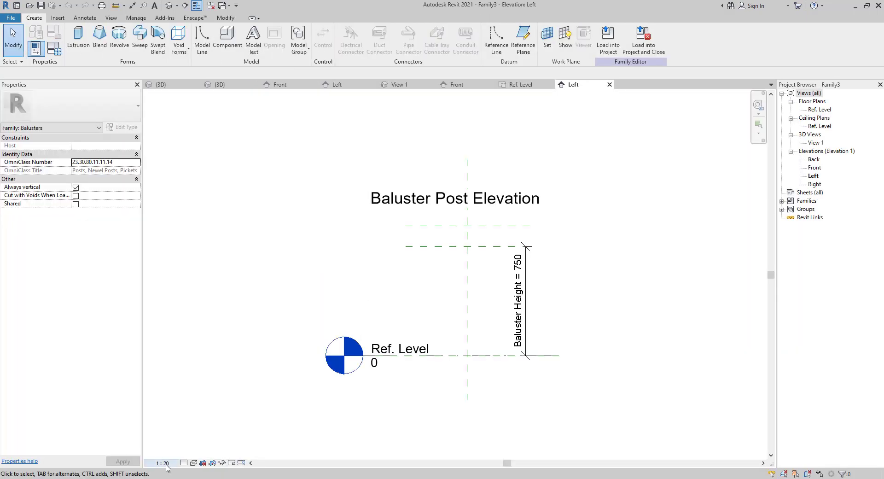
Set the family's length units to meters in the project units
key(n)
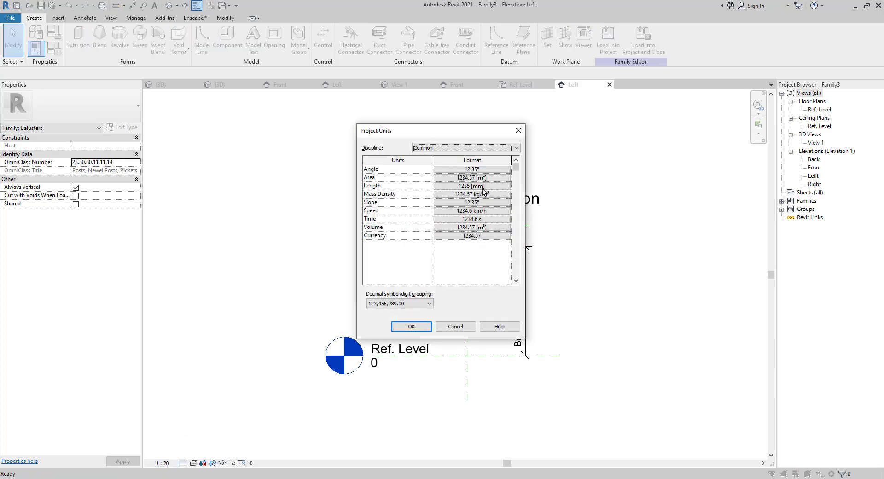
click(472, 185)
click(483, 185)
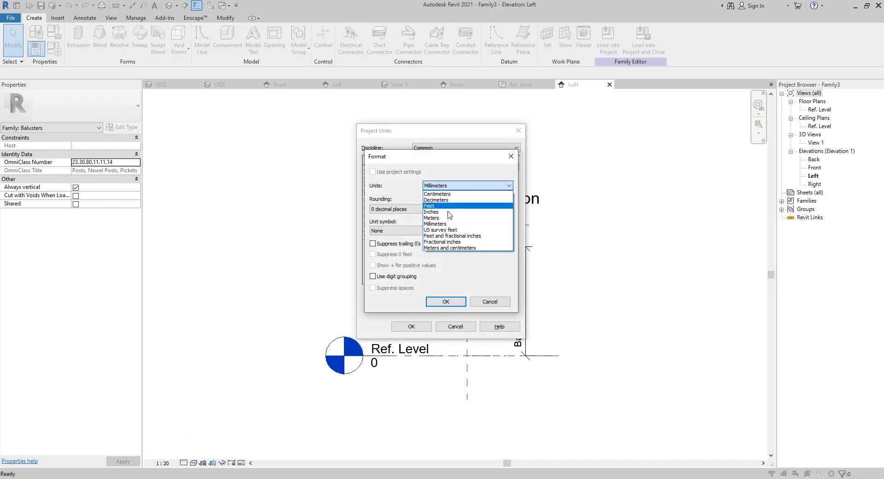
click(443, 220)
click(445, 301)
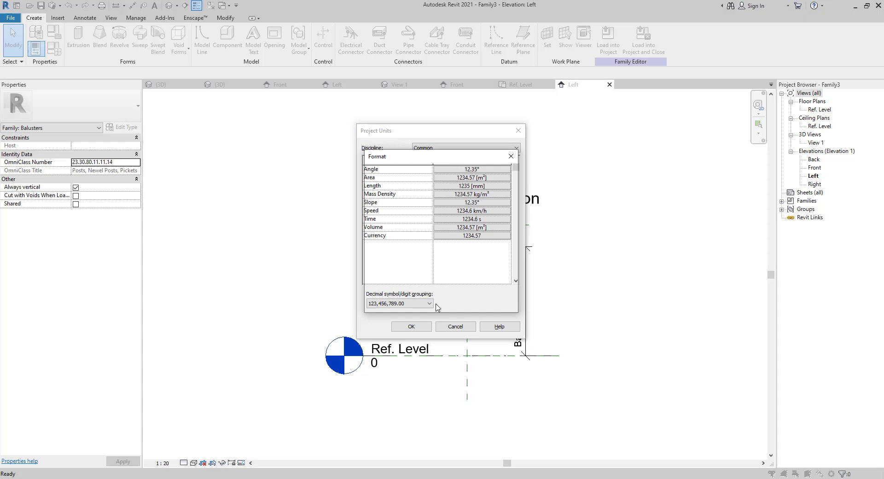
click(411, 326)
Set the Left elevation's view scale to 1:5
click(165, 464)
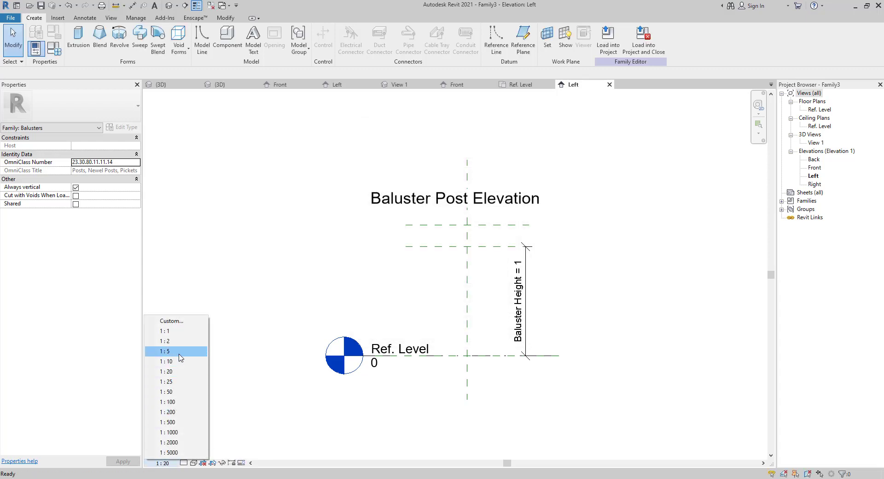
click(206, 352)
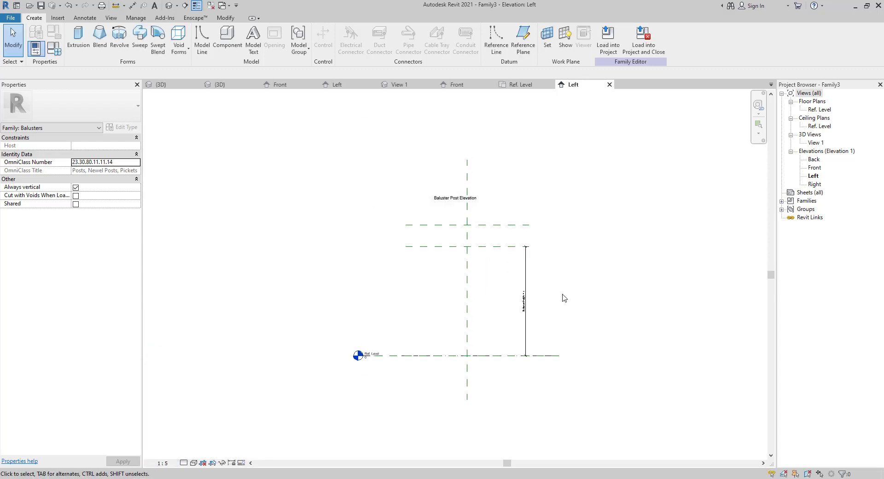
Examine the Left elevation's horizontal reference planes, the Ref. Level and the Baluster Height dimension
scroll(534, 303, up, 4)
scroll(494, 313, up, 3)
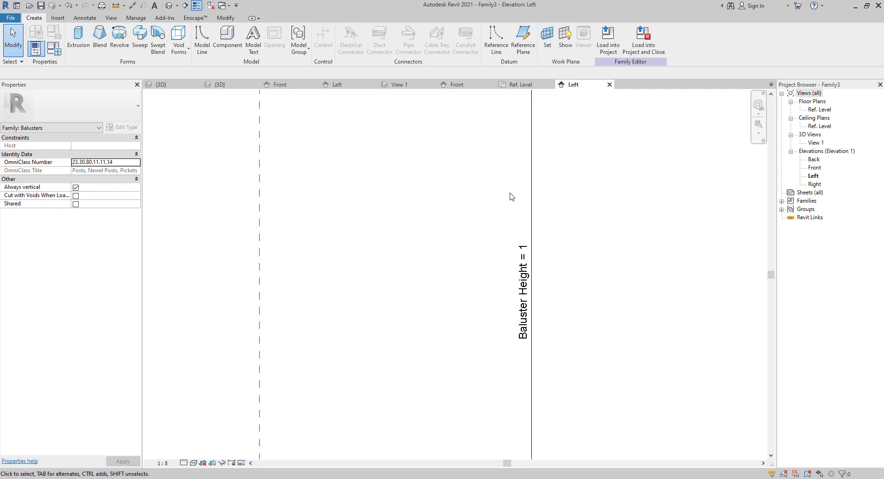
scroll(502, 219, down, 5)
middle_drag(401, 236, 422, 320)
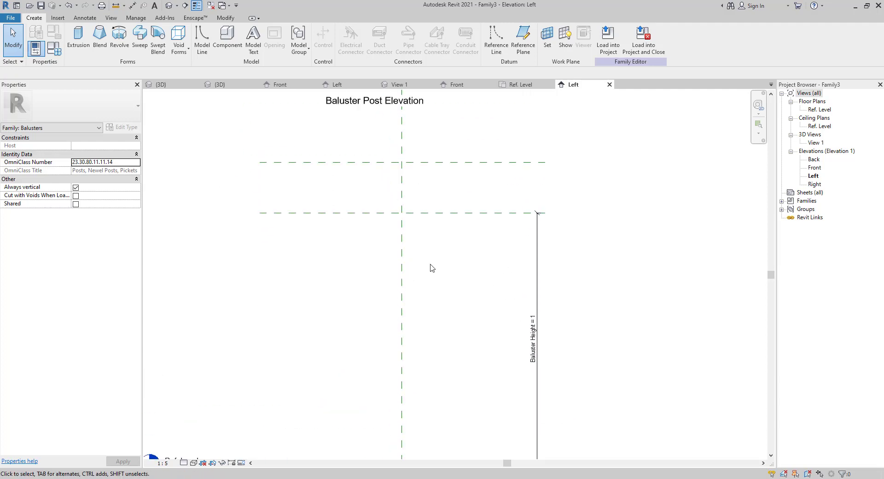
middle_drag(320, 192, 342, 260)
scroll(487, 335, down, 2)
middle_drag(466, 336, 462, 255)
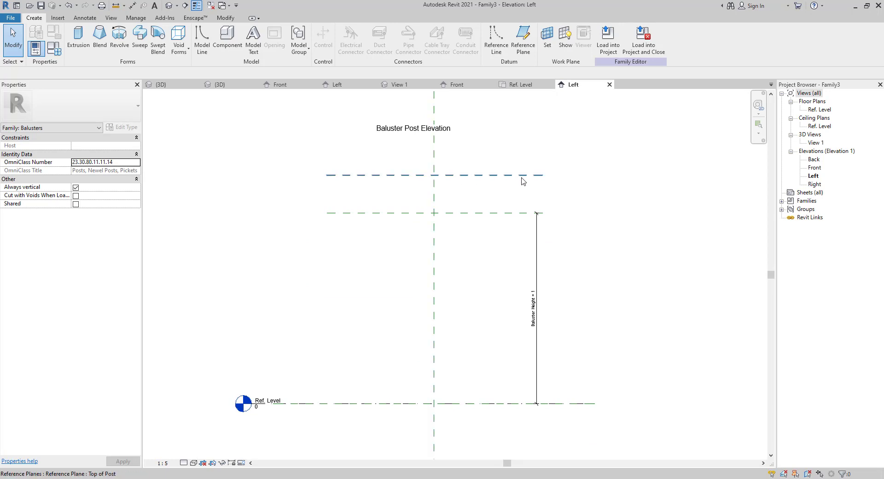
middle_drag(324, 221, 322, 241)
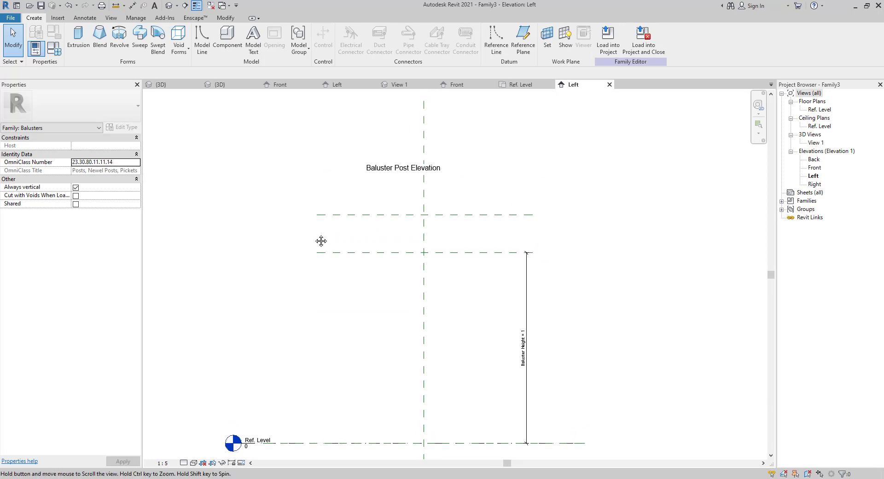
In the Ref. Level floor plan, add reference planes offset 0.05 on both sides of the Center (Front/Back) and Center (Left/Right) planes
double_click(817, 110)
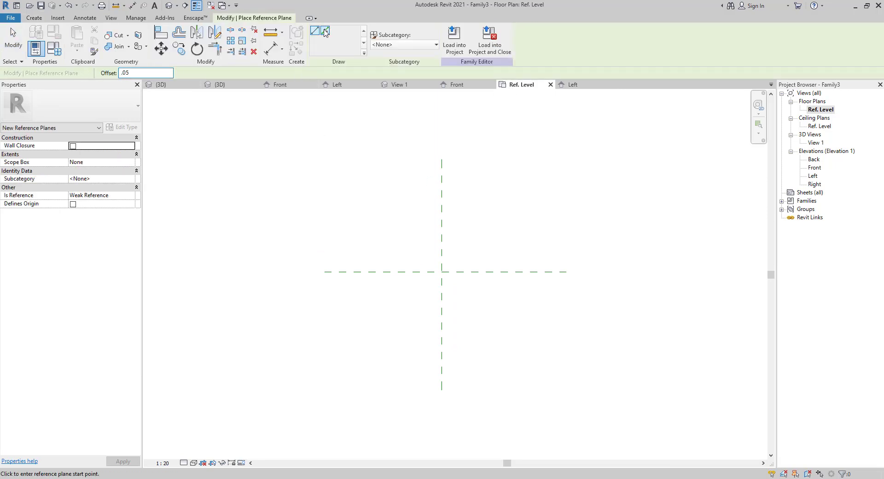
click(419, 275)
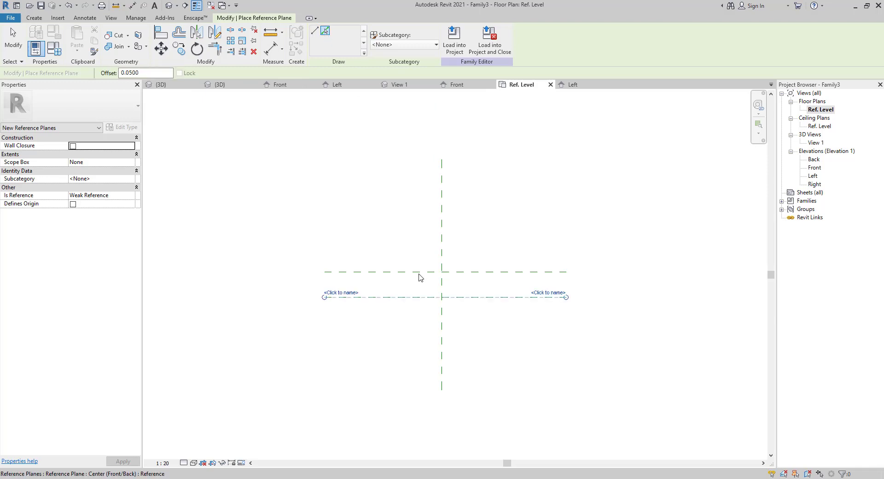
click(420, 269)
click(444, 223)
click(440, 222)
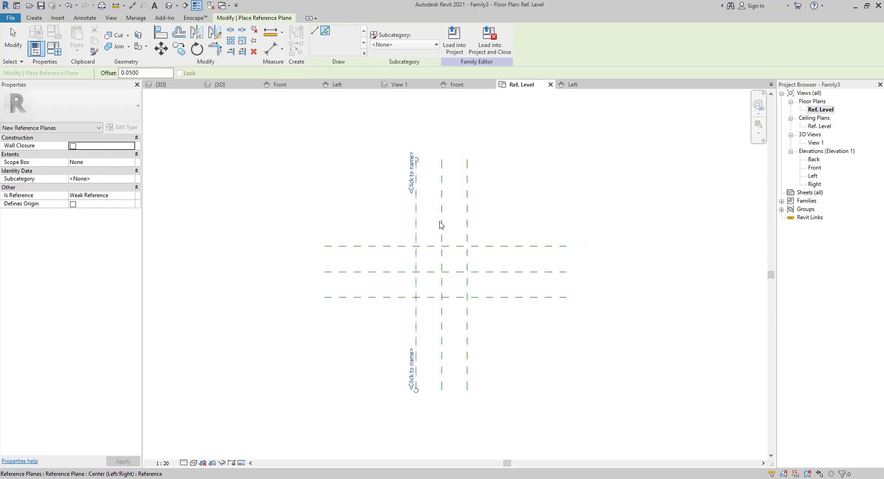
scroll(422, 246, up, 2)
scroll(433, 190, up, 2)
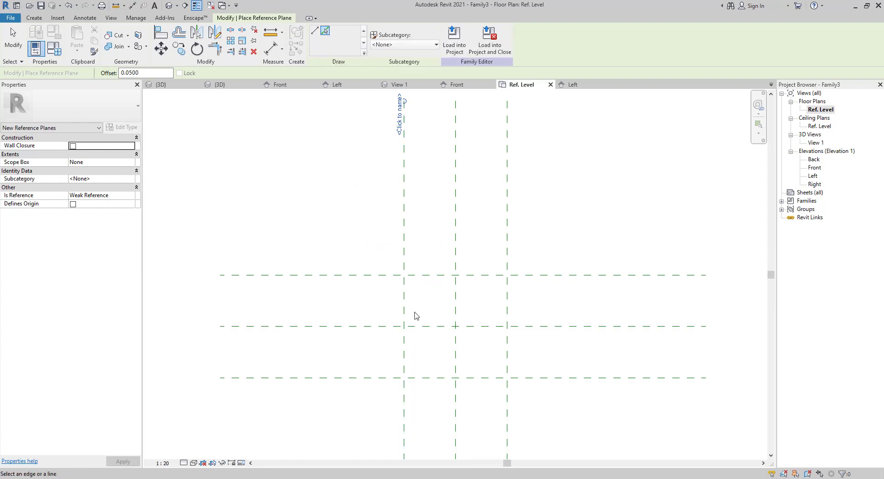
key(Escape)
key(Escape)
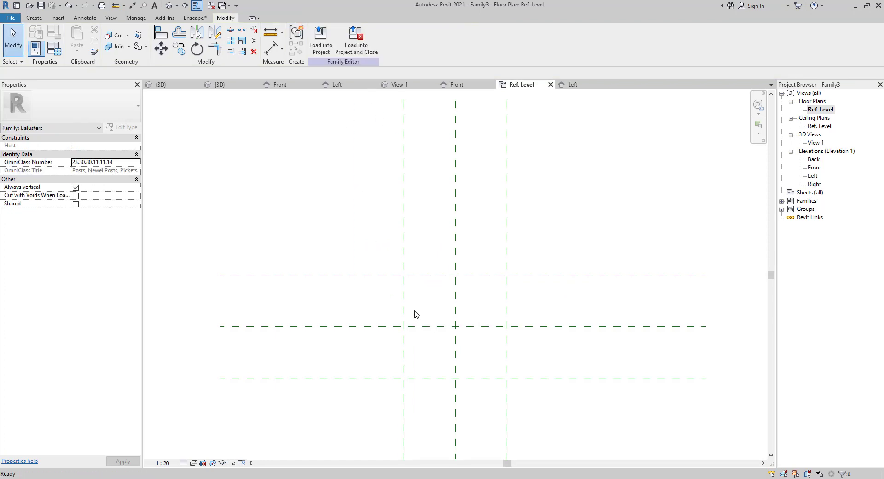
Dimension the three vertical reference planes in one aligned string and constrain their spacing to be equal
key(d)
key(i)
click(405, 301)
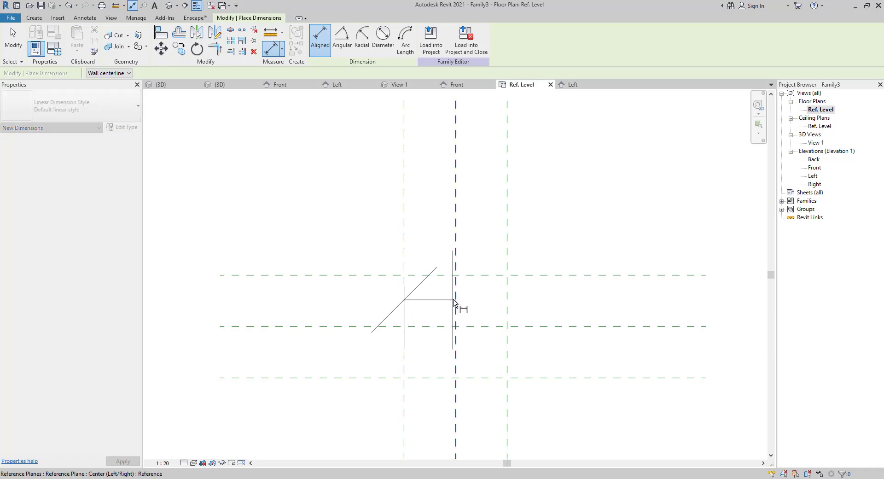
click(456, 306)
click(508, 304)
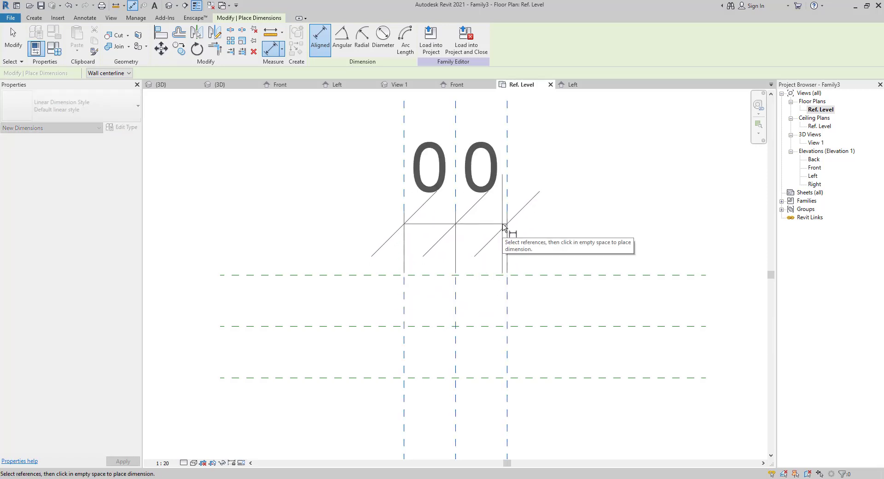
click(504, 228)
scroll(414, 206, down, 1)
middle_drag(414, 206, 408, 288)
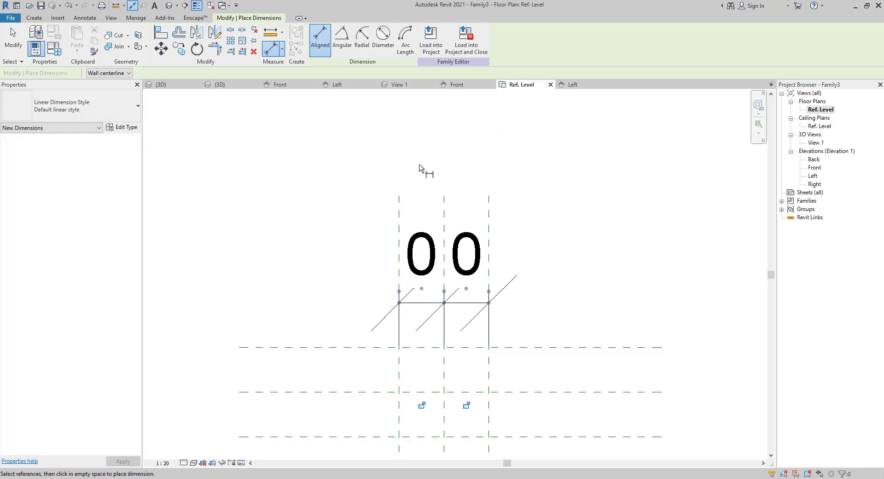
scroll(430, 150, down, 2)
middle_drag(429, 149, 433, 196)
click(444, 142)
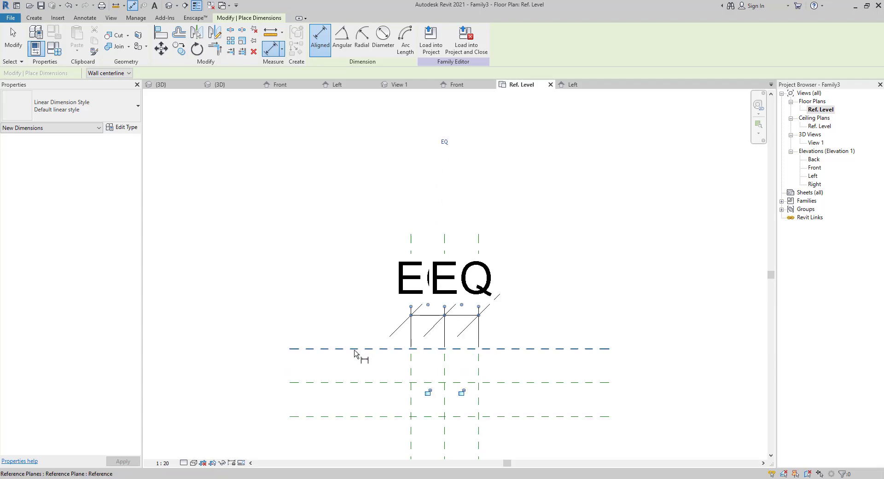
Dimension the three horizontal reference planes in one aligned string and constrain their spacing to be equal
click(322, 349)
click(361, 382)
click(363, 415)
click(392, 405)
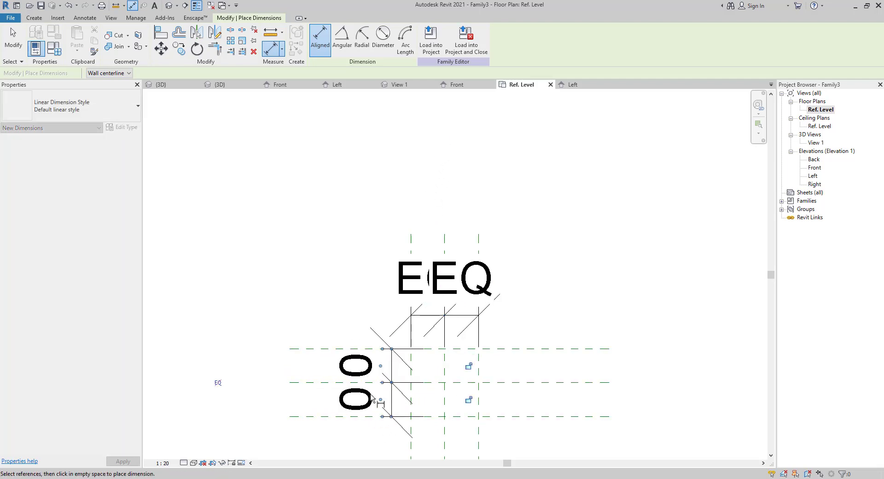
click(218, 382)
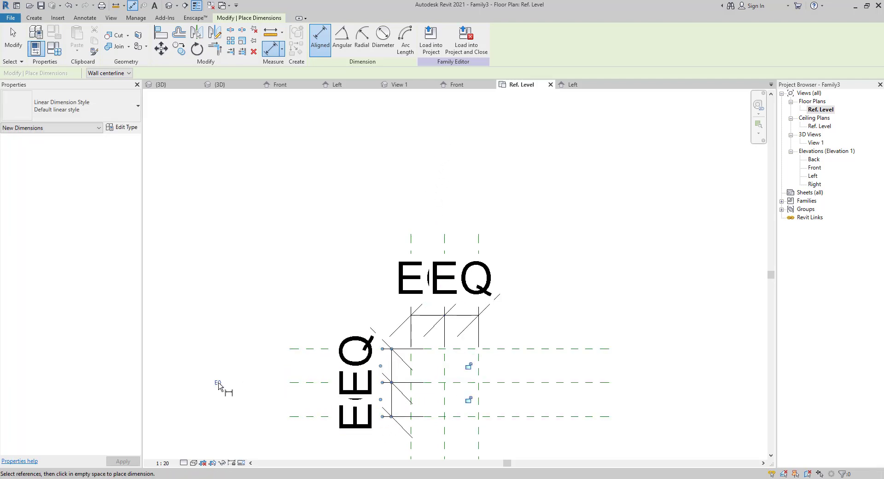
Set the plan view scale to 1:5 and add a locked overall dimension between the outer vertical reference planes
click(162, 463)
click(168, 353)
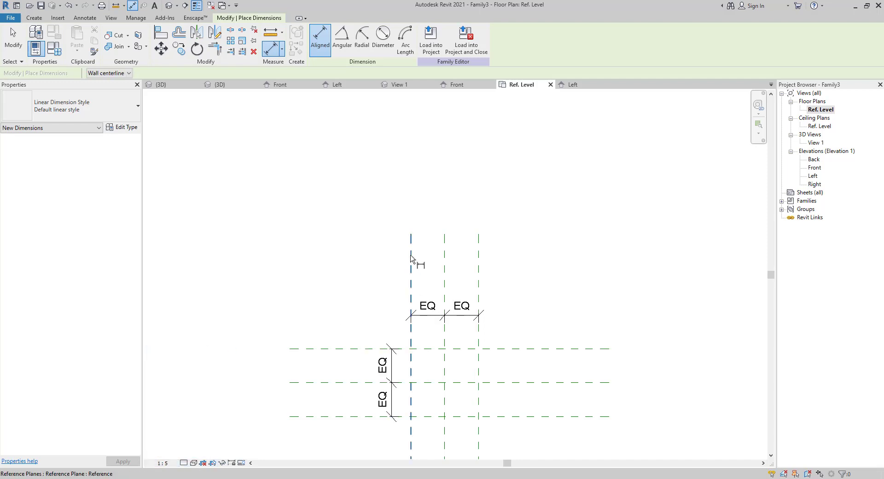
click(411, 260)
click(478, 271)
click(454, 242)
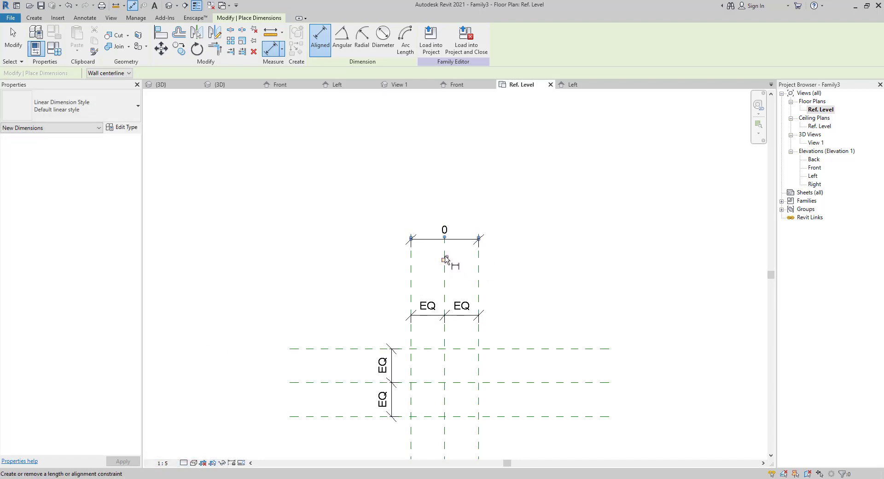
click(445, 258)
Add an overall aligned dimension between the outer horizontal reference planes
click(325, 349)
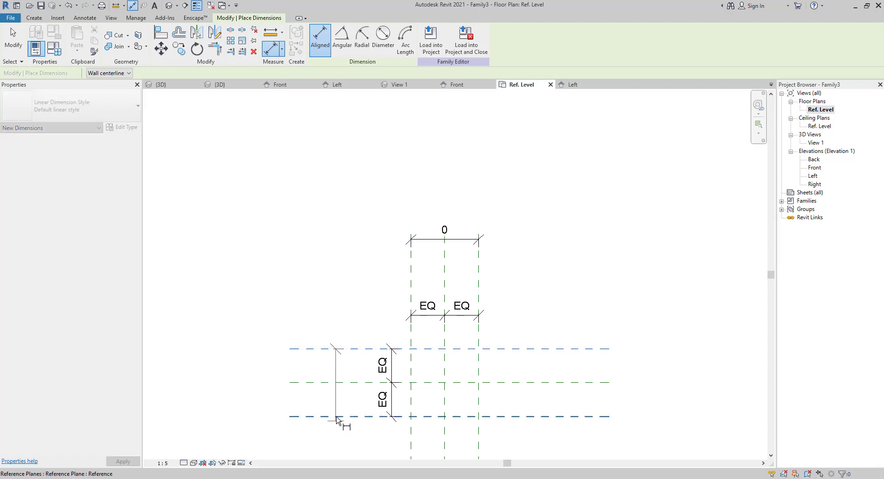
click(335, 417)
click(313, 408)
key(Escape)
key(Escape)
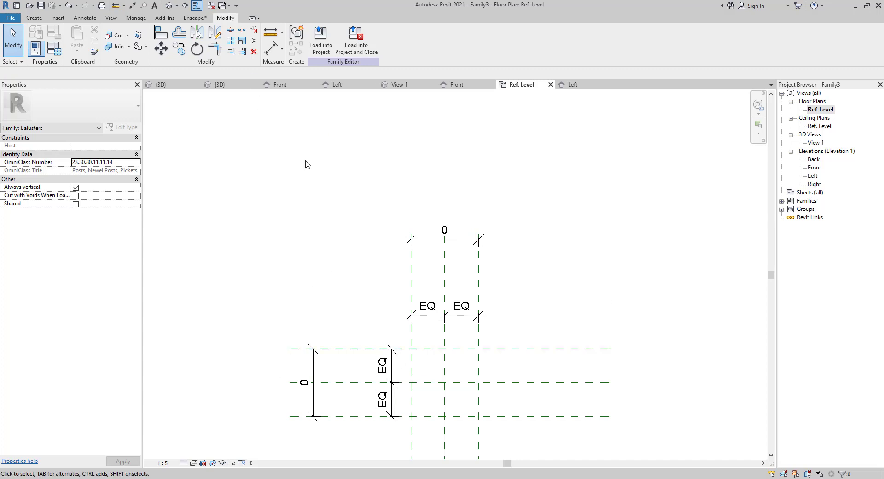
Label the overall dimension of the vertical planes with a new type family parameter named L
click(459, 244)
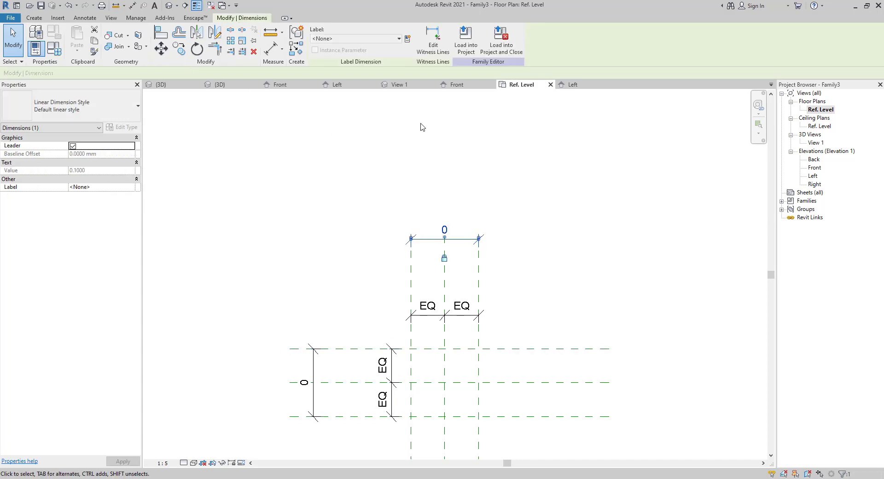
click(407, 41)
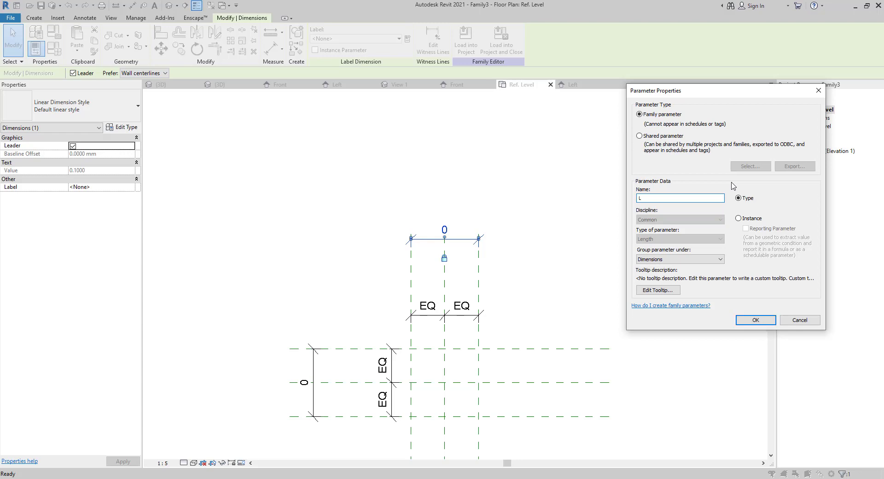
key(Return)
Label the overall dimension of the horizontal planes with a new type family parameter named W
click(313, 403)
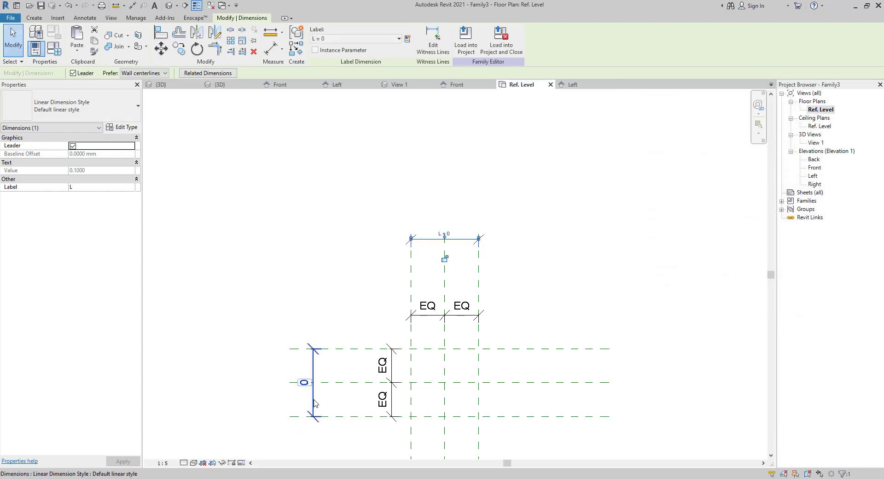
click(407, 38)
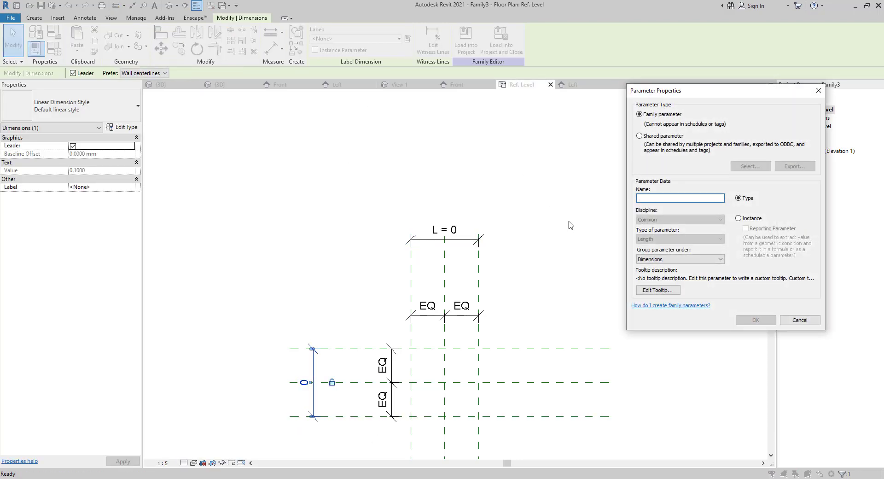
click(756, 320)
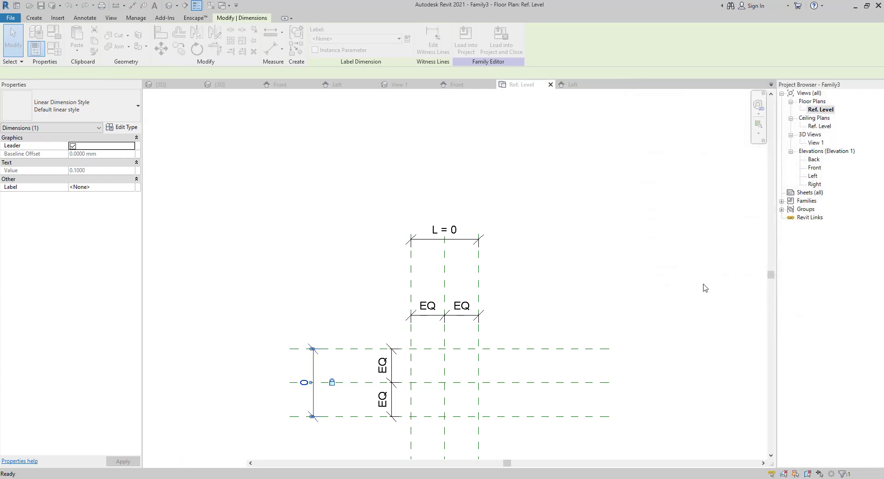
key(Escape)
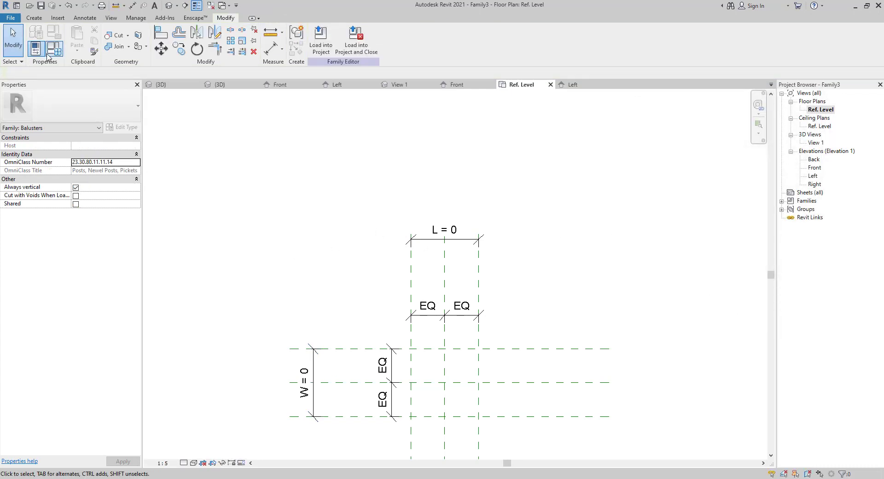
Review the L, W and Baluster Height parameter values in the Family Types dialog without changing them
click(53, 54)
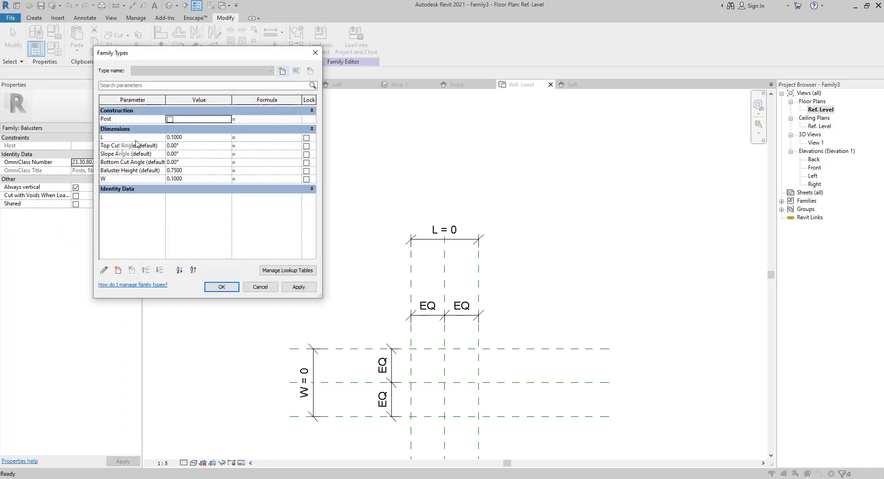
click(261, 287)
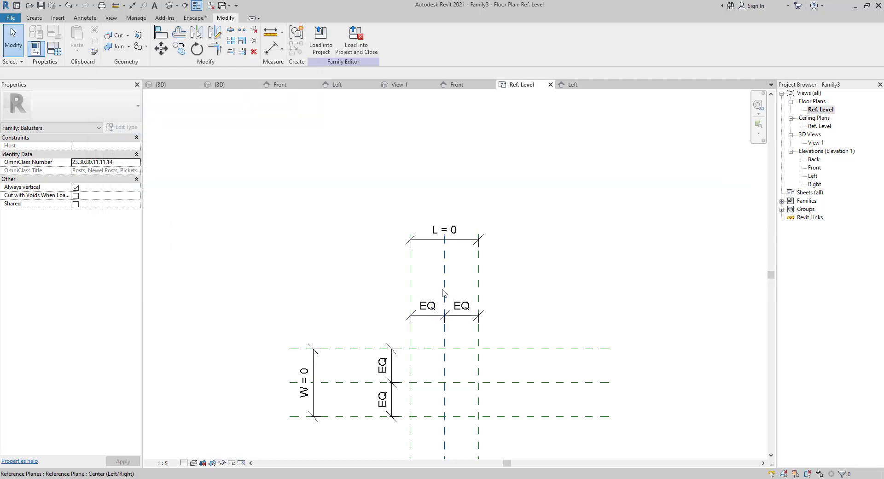
middle_drag(681, 306, 659, 250)
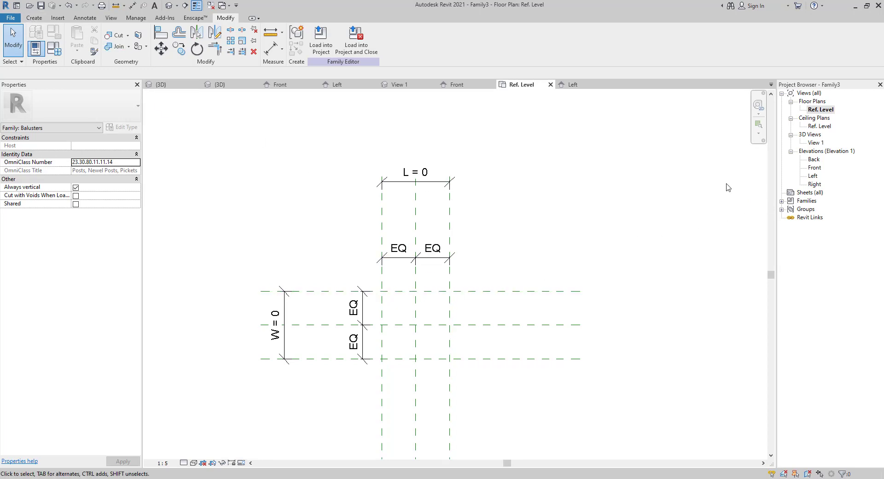
In the Left elevation, draw a horizontal reference plane a short distance above the Ref. Level, crossing the vertical planes
double_click(813, 176)
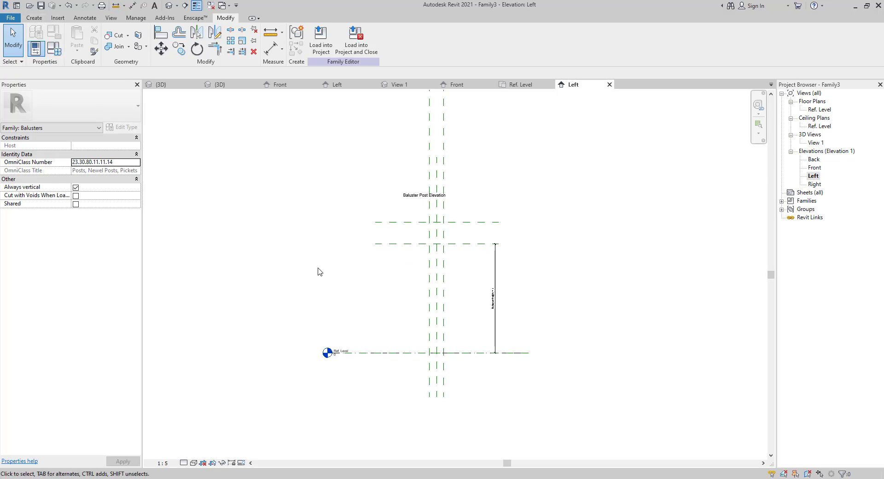
scroll(424, 351, up, 3)
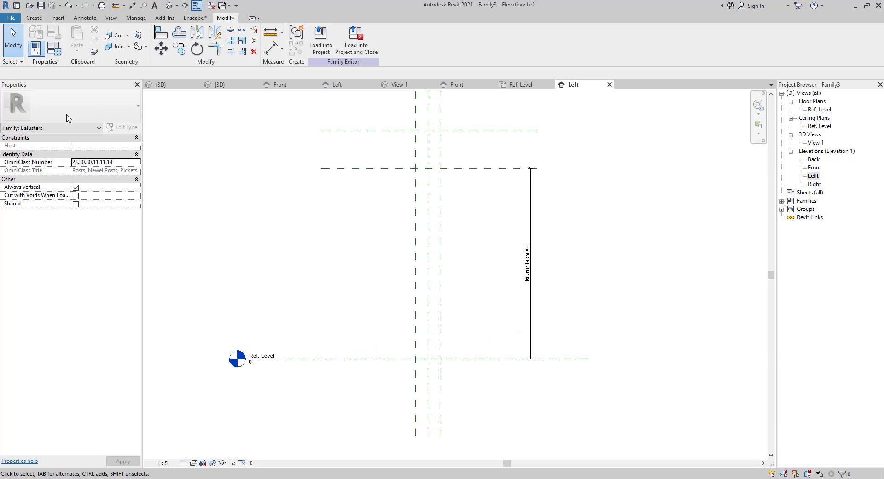
click(32, 18)
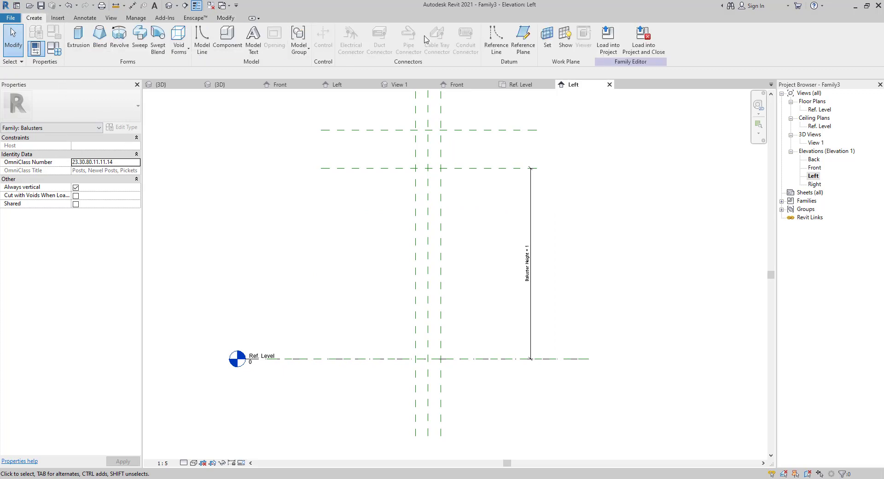
click(518, 37)
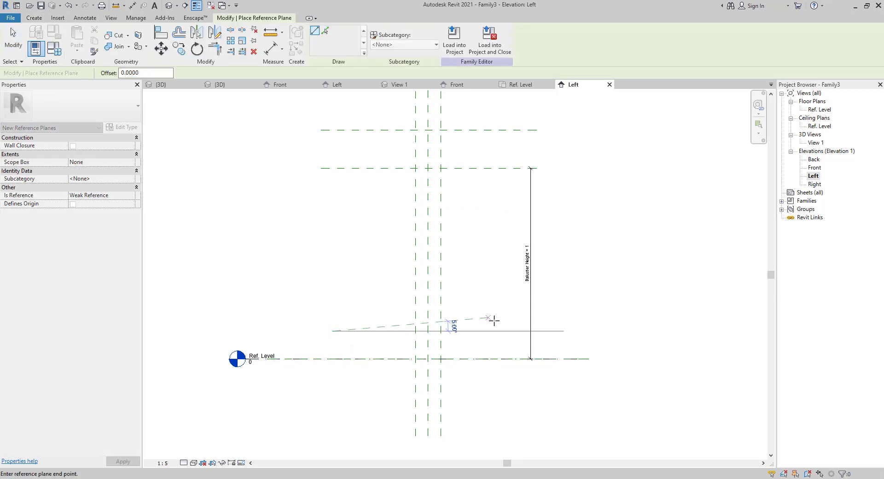
click(505, 331)
middle_drag(420, 231, 410, 294)
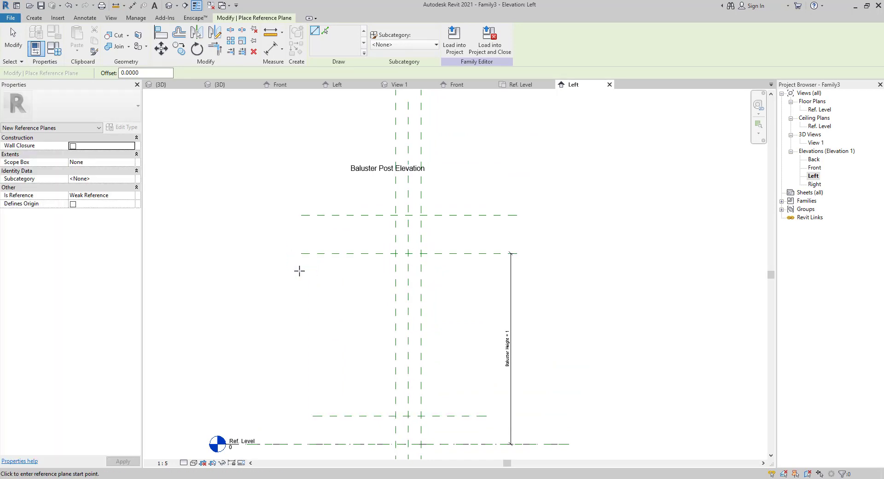
Draw a horizontal reference plane across the vertical planes, between the two existing upper horizontal planes
click(306, 231)
click(538, 231)
key(Escape)
key(Escape)
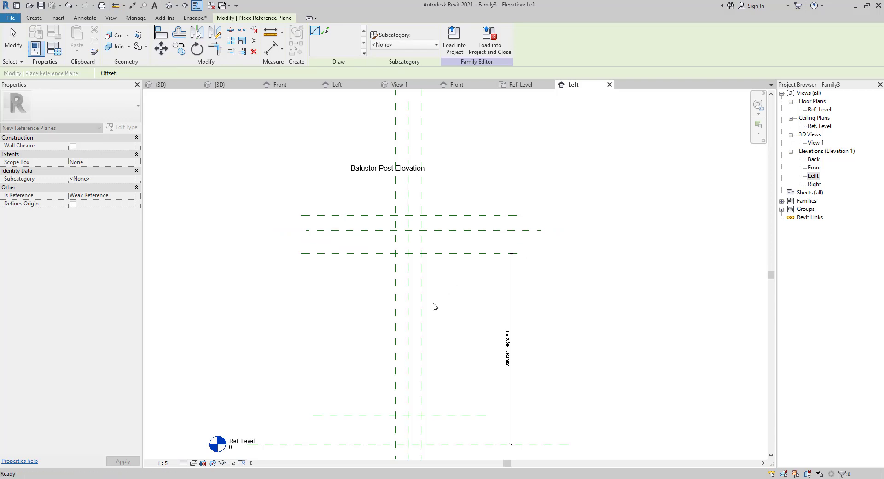
scroll(412, 311, down, 2)
scroll(411, 311, up, 3)
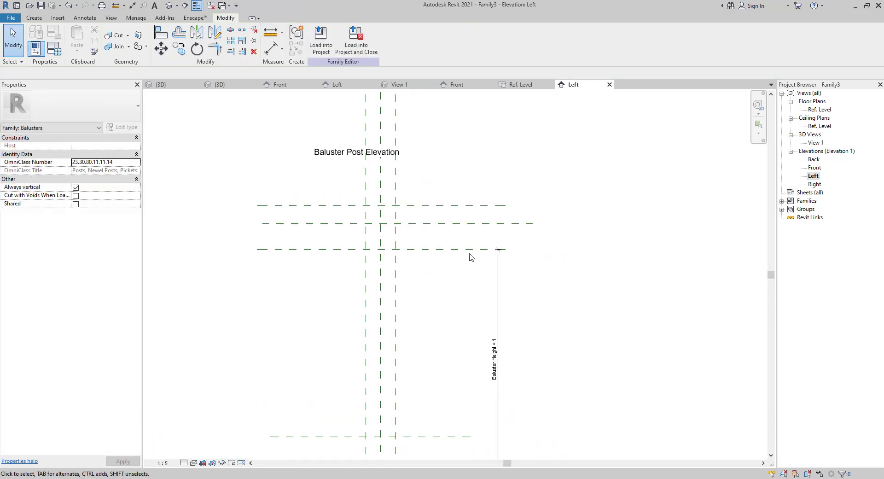
middle_drag(421, 391, 511, 331)
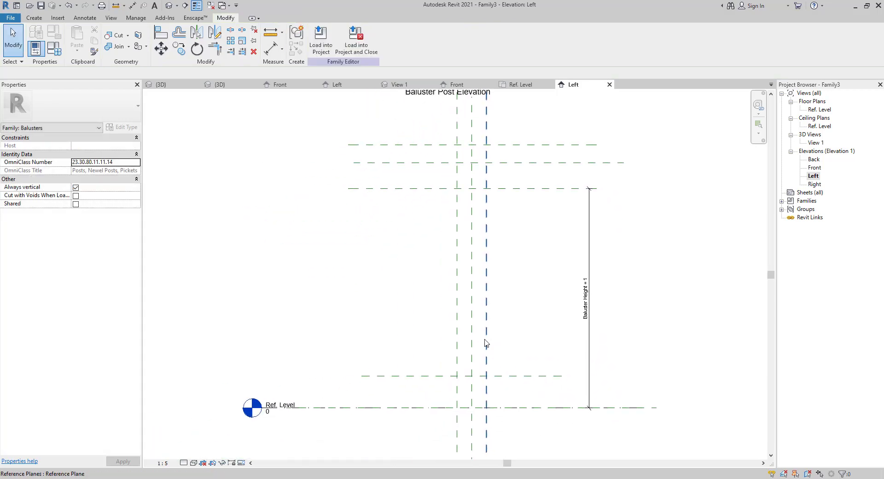
Set the Baluster Height parameter to 1.1 in the Family Types dialog and apply it
click(593, 352)
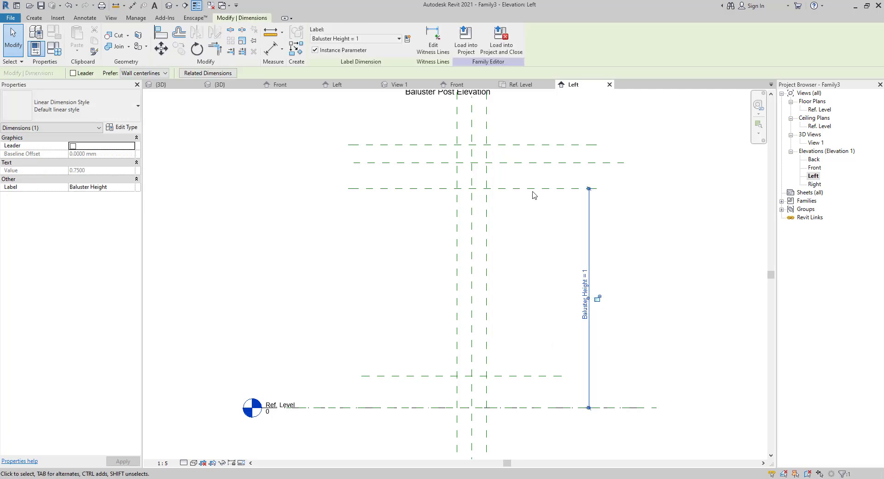
click(60, 53)
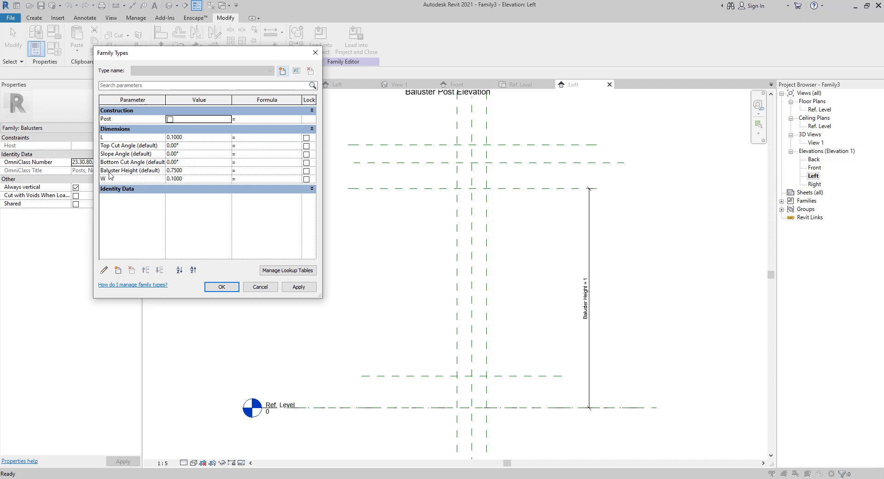
click(194, 173)
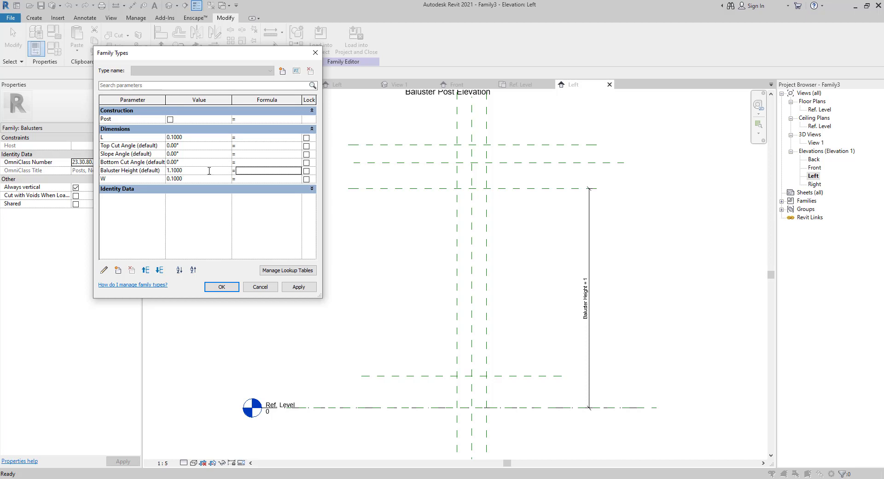
click(221, 287)
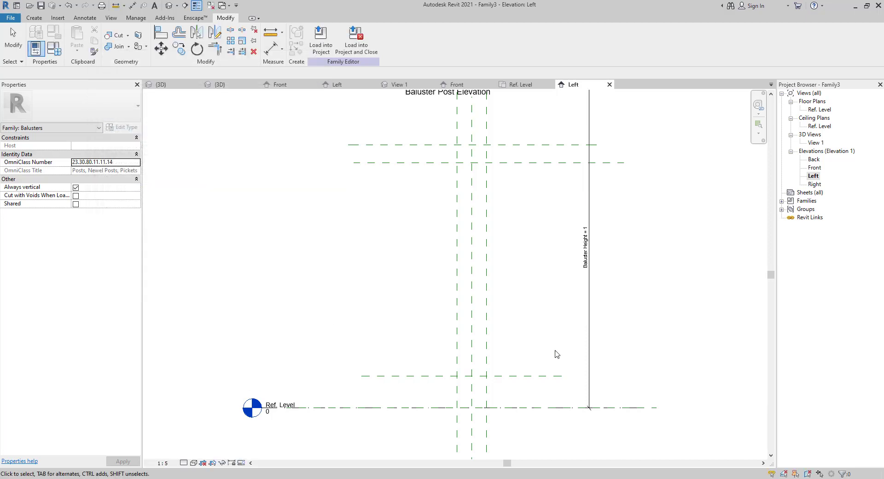
Move the Top of Post reference plane up so it lies about 0.14 m below the Top plane
scroll(492, 290, down, 3)
scroll(438, 220, up, 3)
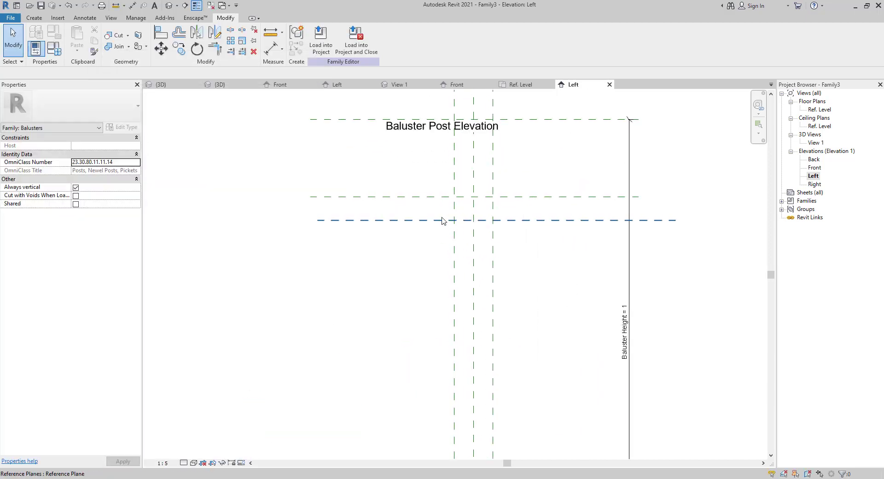
click(437, 221)
middle_drag(411, 156, 416, 229)
drag(379, 174, 373, 207)
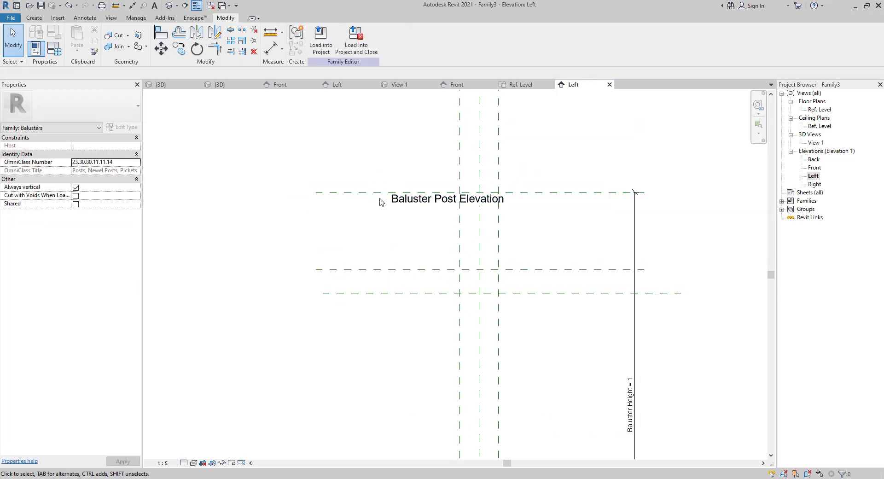
click(391, 270)
drag(399, 273, 398, 249)
click(405, 313)
scroll(417, 254, down, 2)
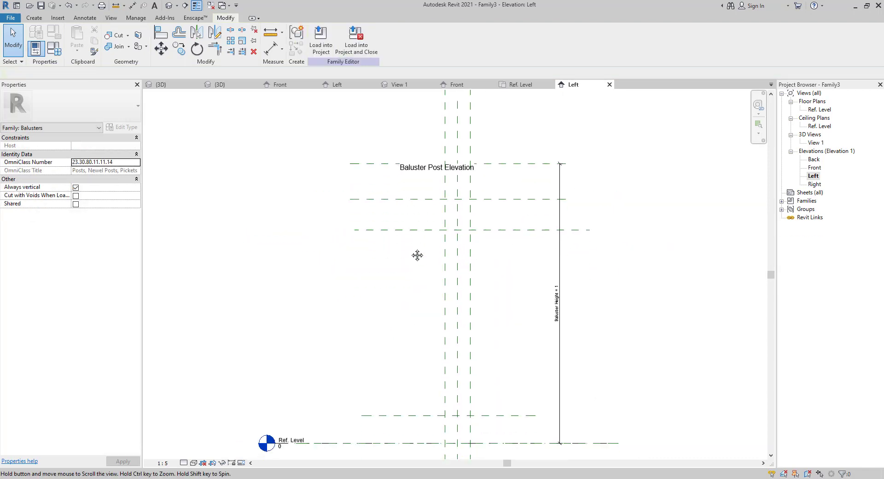
Check the distances from the newly drawn upper reference plane to its neighbouring planes
click(395, 231)
scroll(377, 206, up, 2)
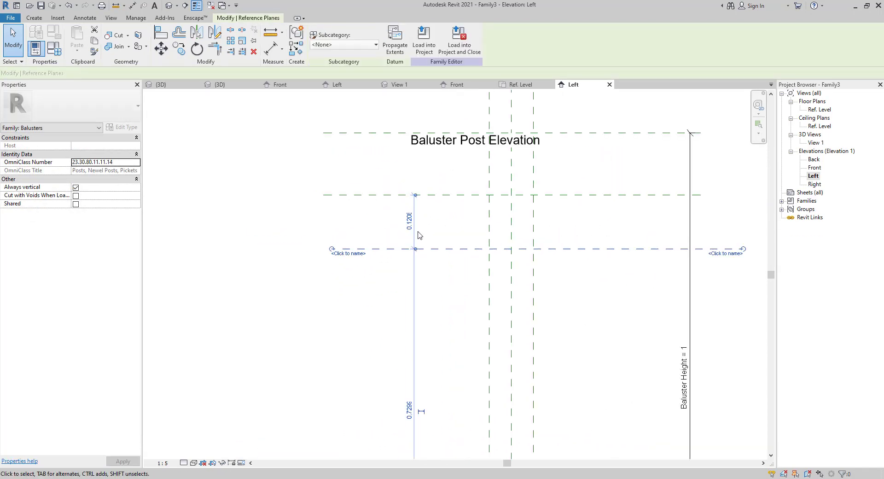
scroll(415, 257, down, 1)
middle_drag(378, 338, 374, 282)
click(397, 353)
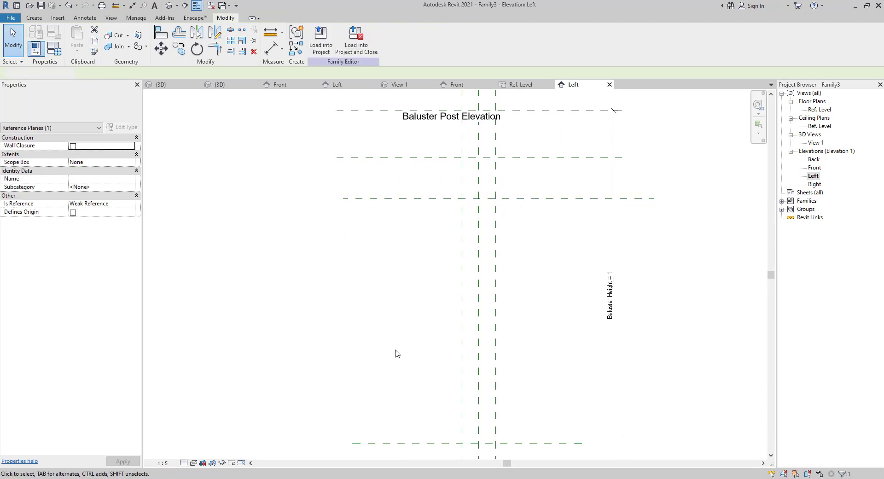
scroll(397, 354, down, 1)
middle_drag(397, 353, 364, 283)
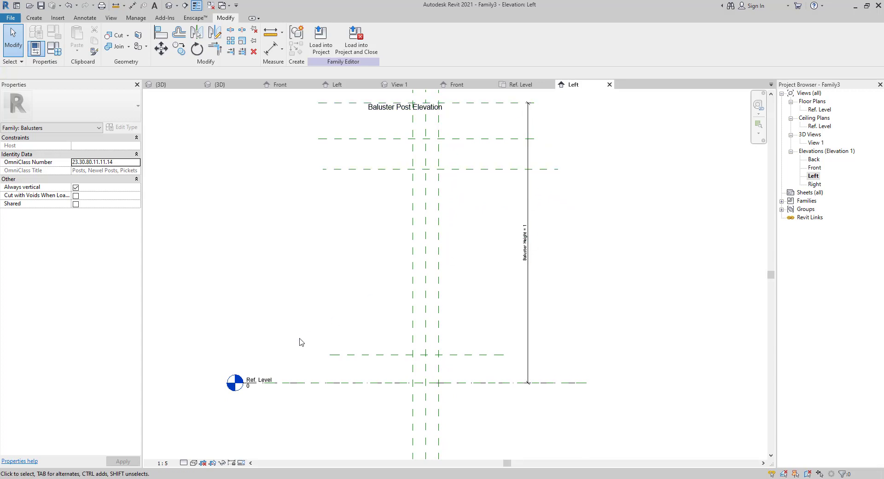
Add an aligned dimension between the Ref. Level and the lowest horizontal reference plane above it
key(d)
key(i)
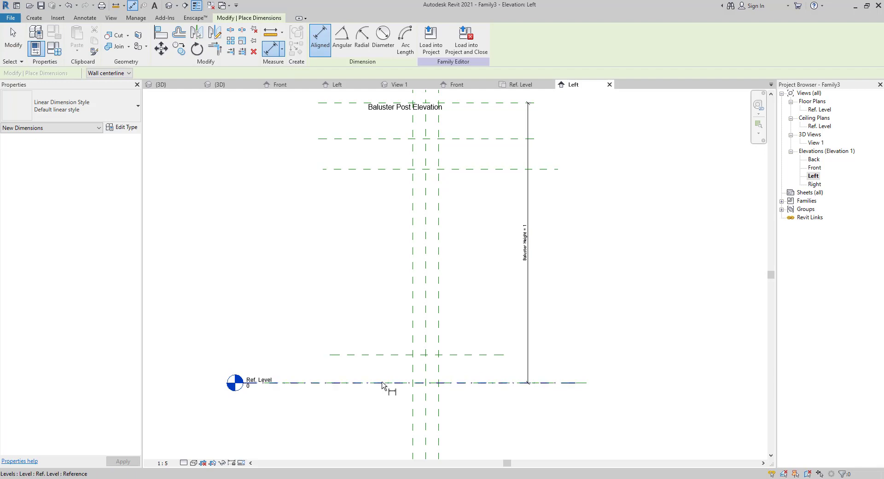
click(382, 384)
click(385, 356)
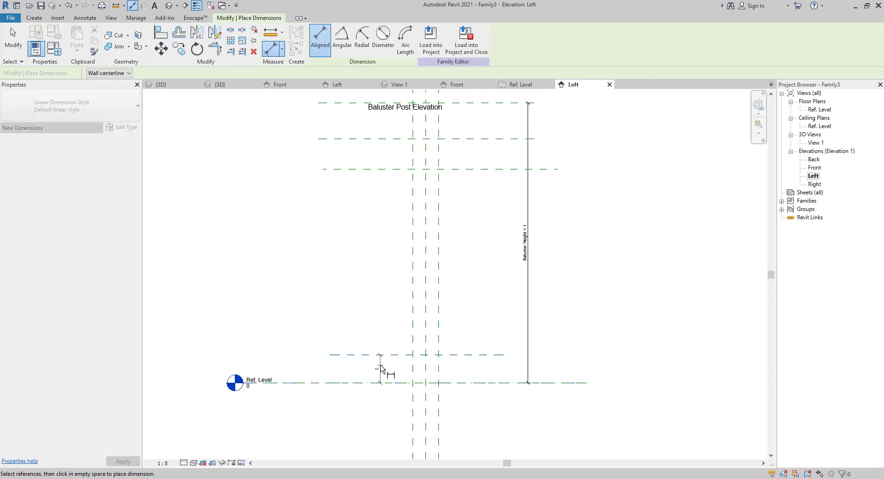
click(381, 368)
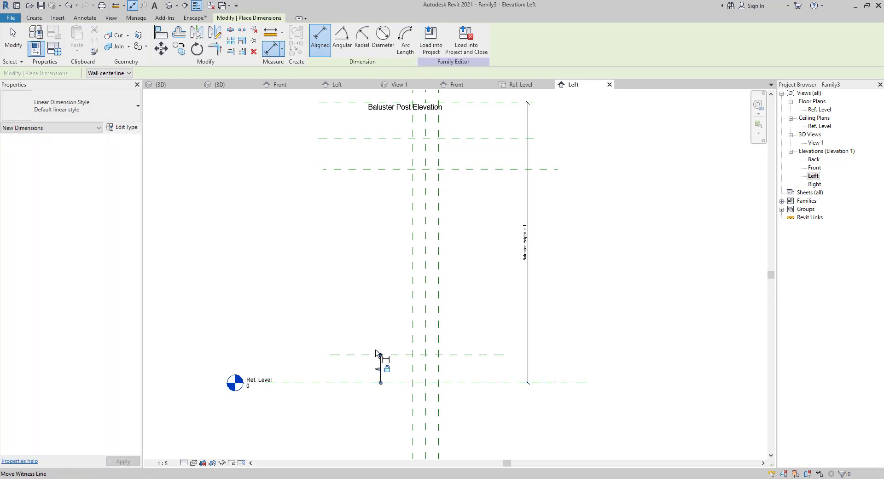
key(Escape)
key(Escape)
Label the dimension above the Ref. Level with a new type family parameter named BASE
click(380, 364)
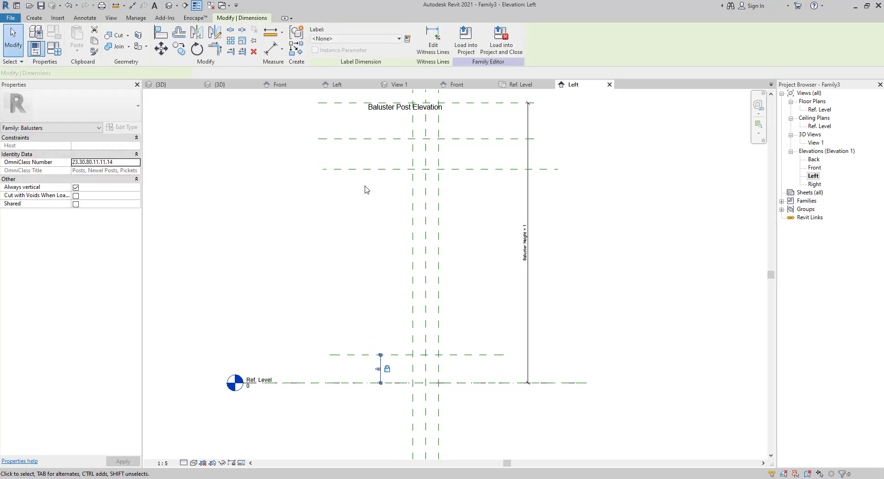
click(408, 39)
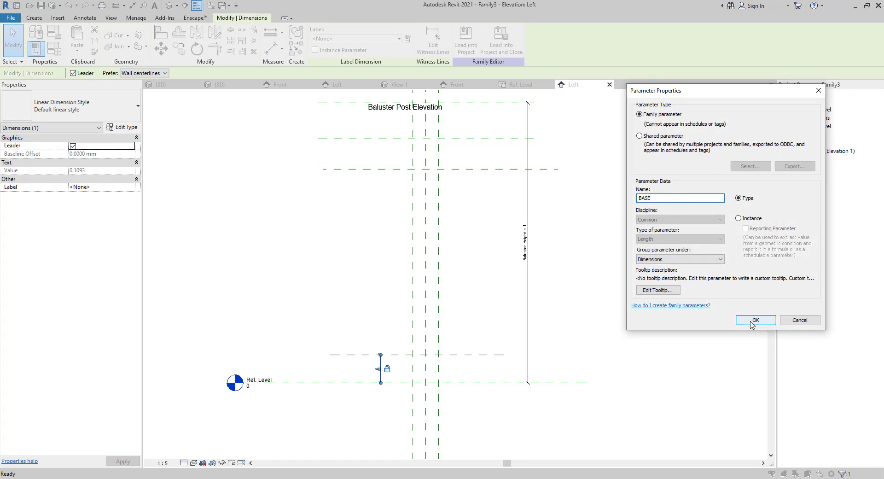
click(755, 320)
click(355, 320)
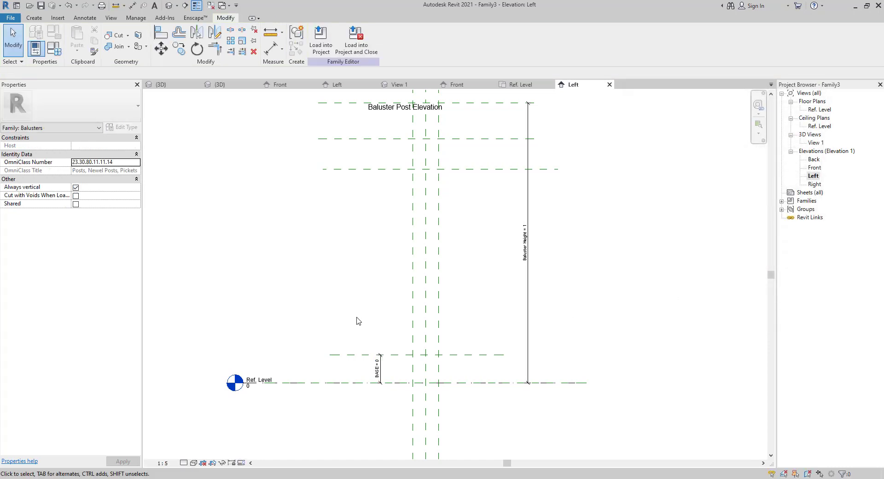
Add an aligned dimension from the lower horizontal reference plane up to the Top of Post plane
key(d)
key(i)
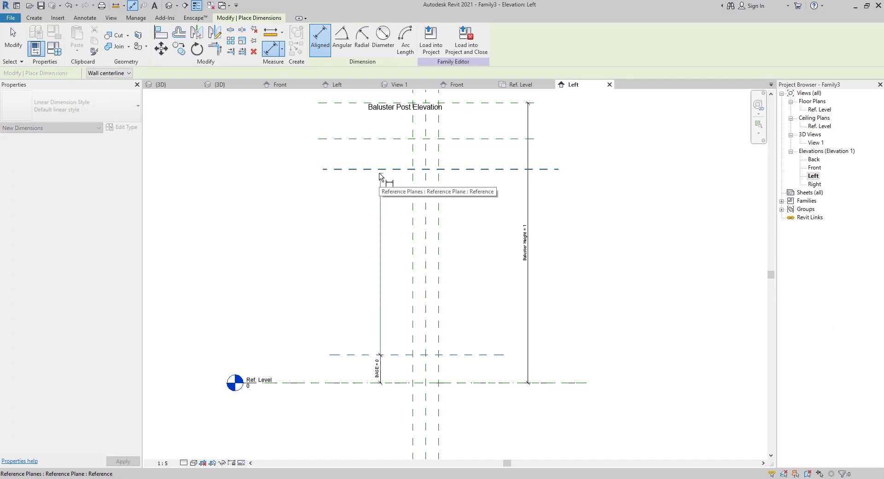
right_click(380, 176)
key(Escape)
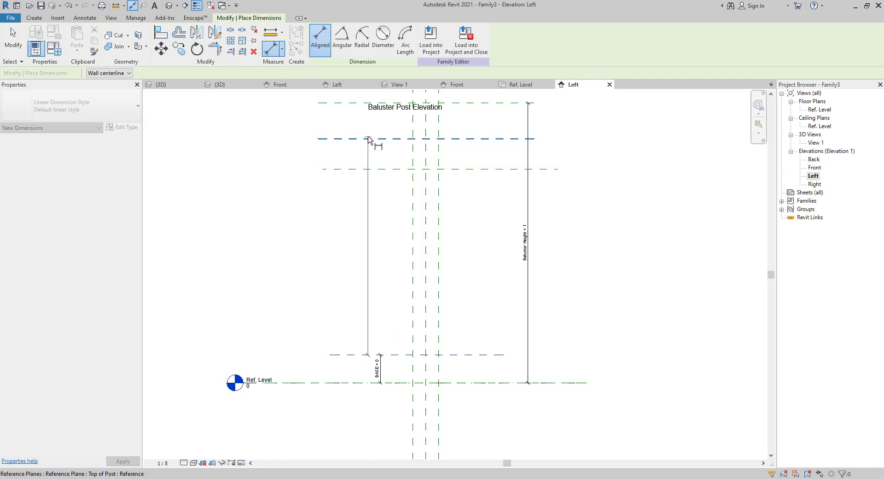
middle_drag(371, 149, 372, 168)
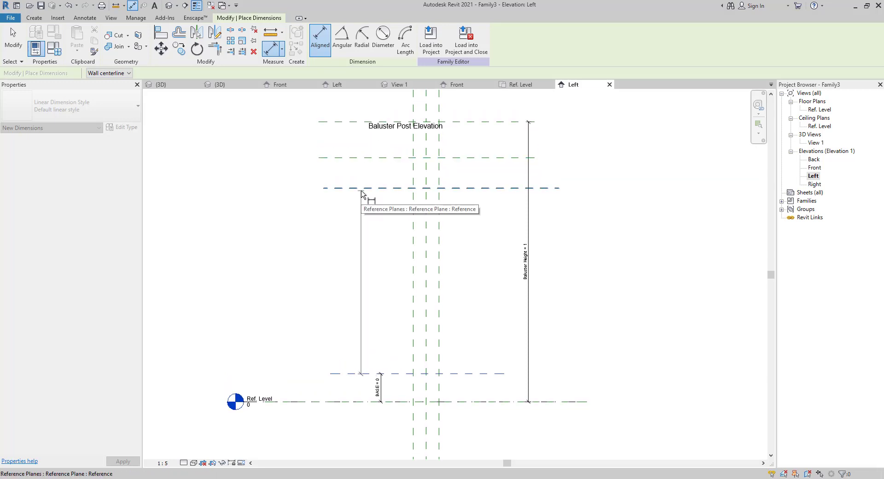
click(366, 158)
click(358, 252)
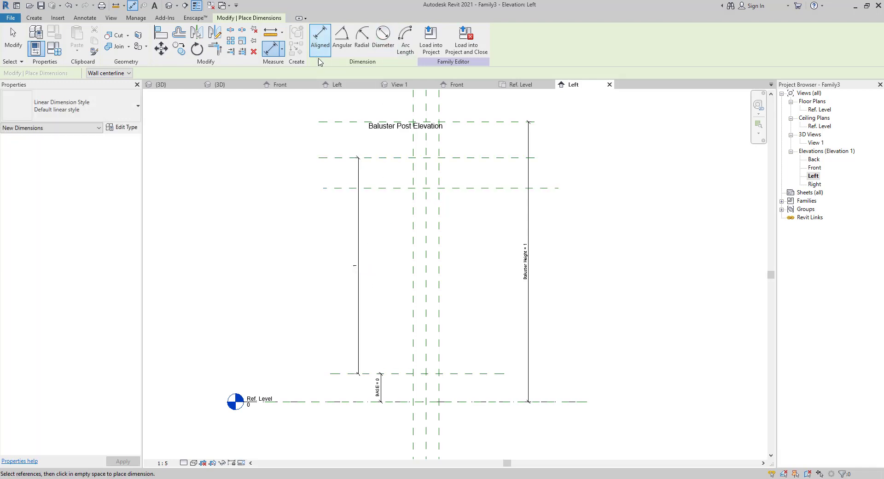
key(Escape)
Label the dimension up to the Top of Post plane with a new type family parameter named BODY
click(358, 258)
click(407, 39)
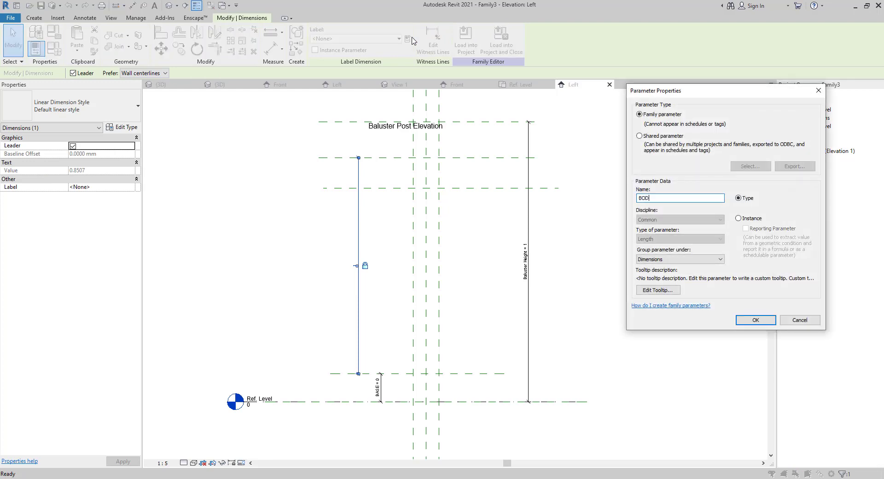
key(Return)
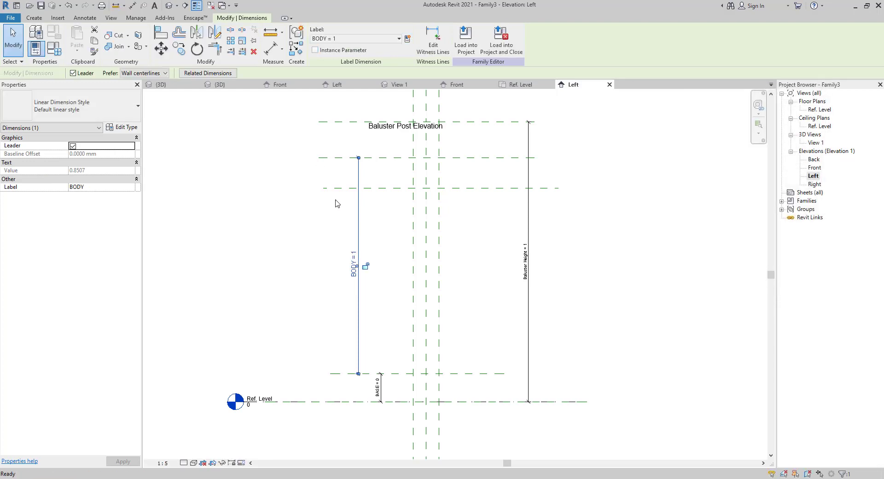
click(337, 203)
Add an aligned dimension between the Top of Post and Top reference planes, placed beyond the planes' ends
key(d)
key(i)
click(338, 157)
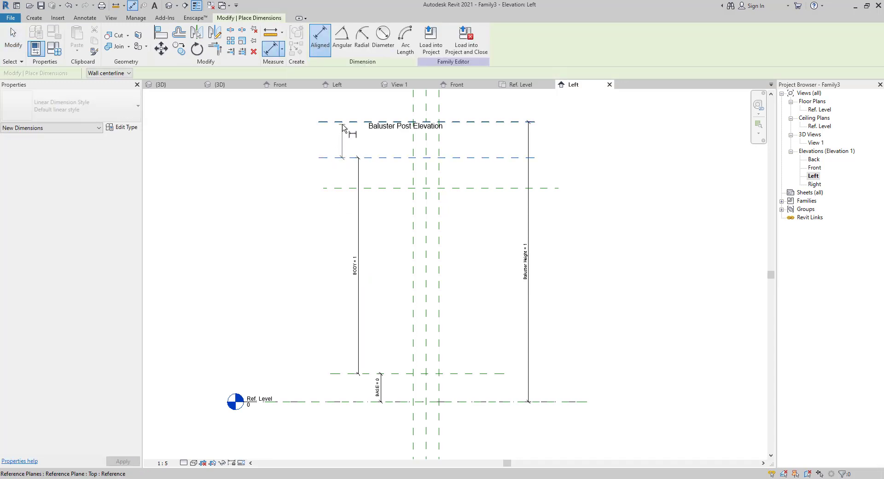
click(342, 122)
click(304, 139)
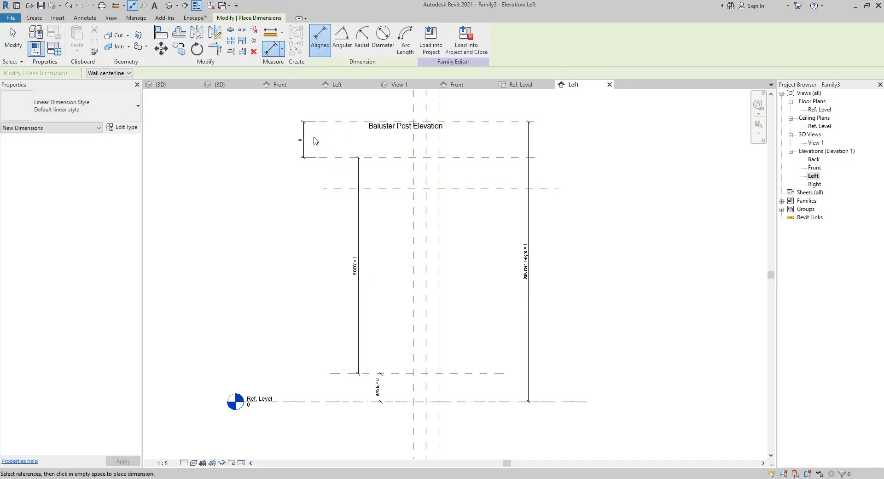
key(Escape)
key(Escape)
Try to label the dimension between the Top of Post and Top planes with a new type parameter named TOP
click(308, 144)
click(407, 39)
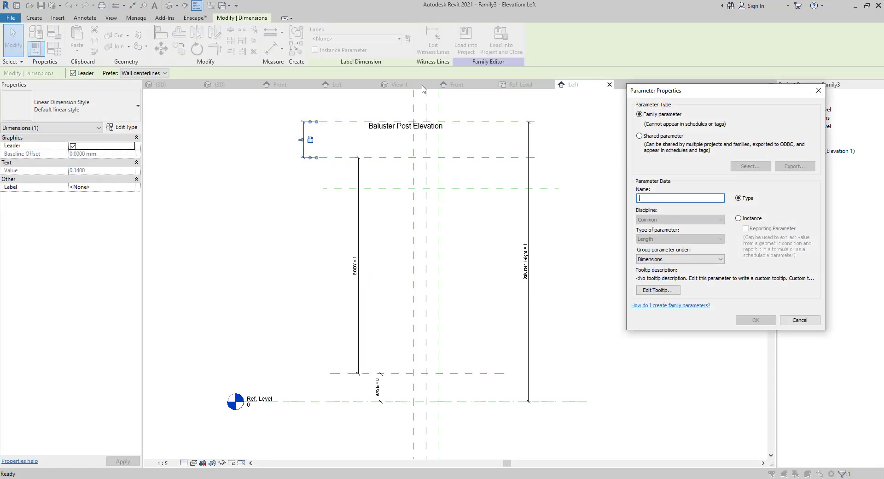
key(Return)
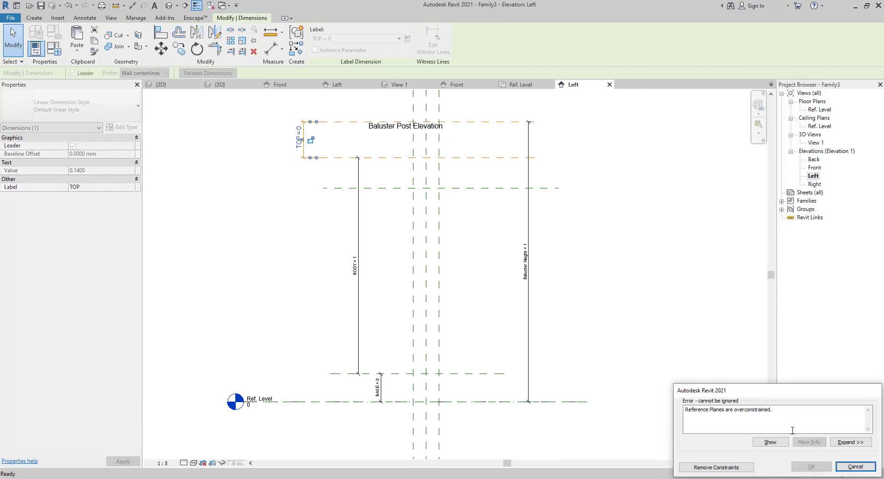
click(856, 467)
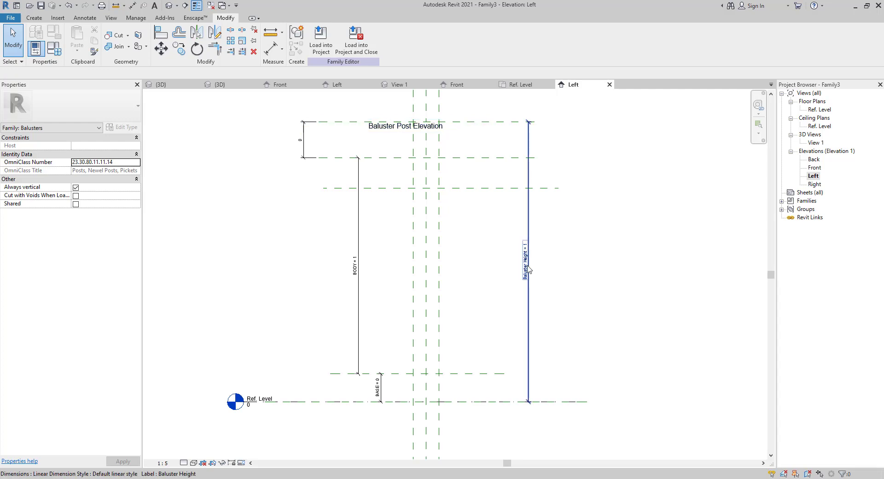
Delete the unlabeled dimension between the Top of Post and Top planes and undo the deletion
scroll(526, 283, up, 1)
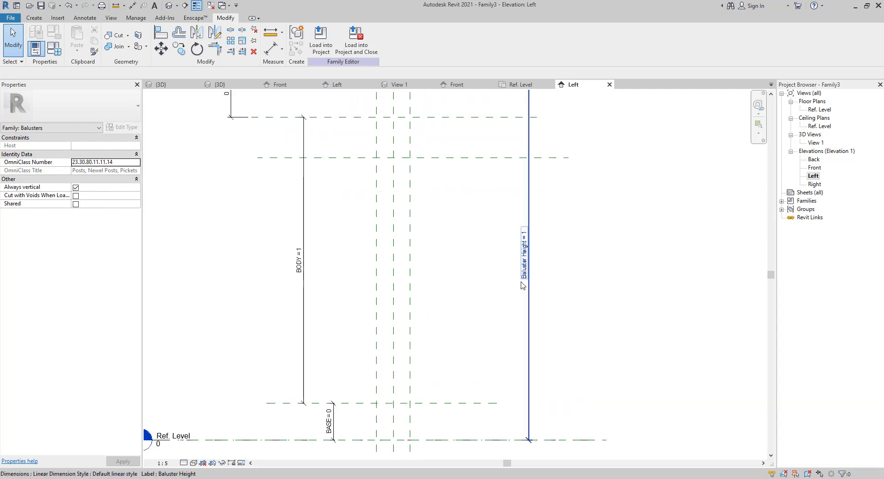
middle_drag(397, 225, 436, 261)
scroll(438, 262, down, 1)
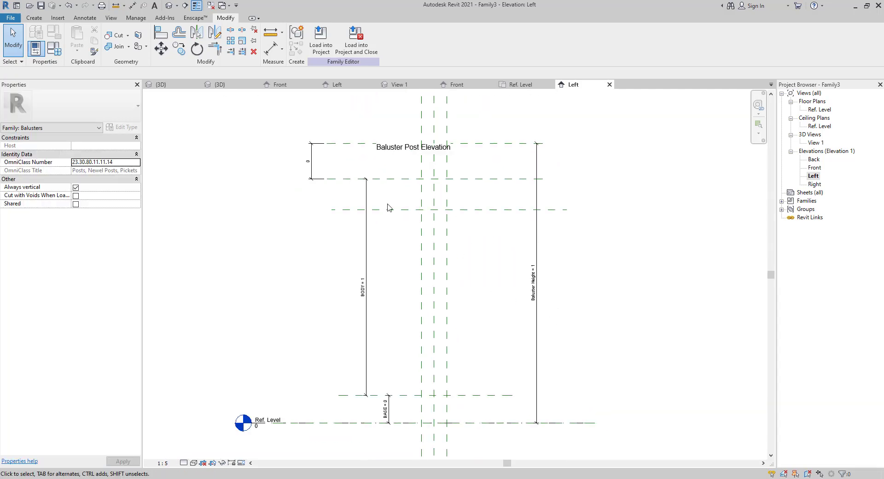
click(312, 172)
key(Delete)
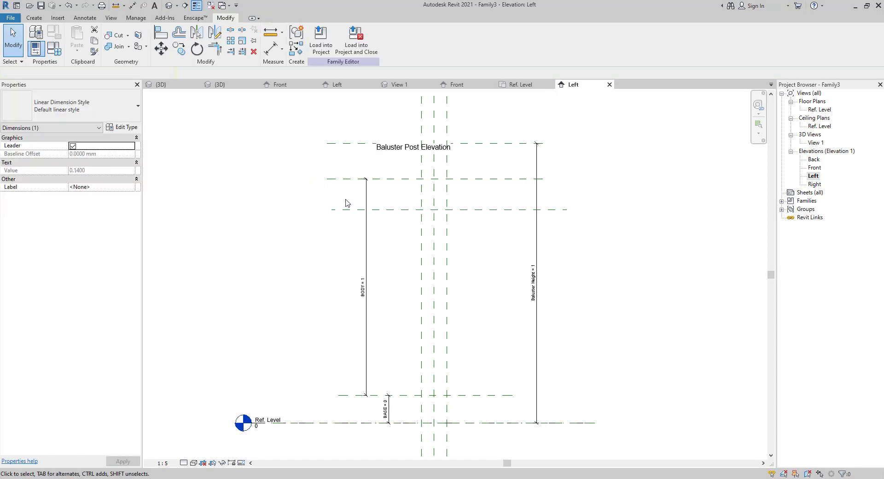
click(365, 203)
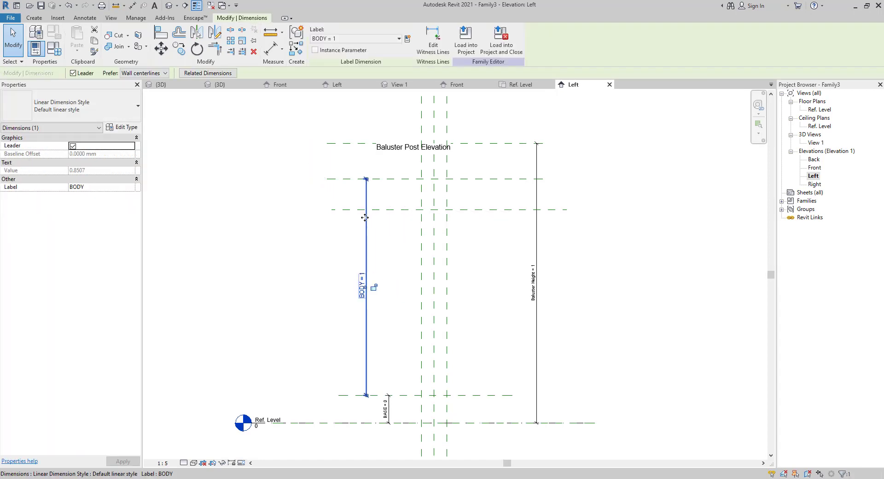
click(272, 207)
middle_drag(325, 251, 317, 229)
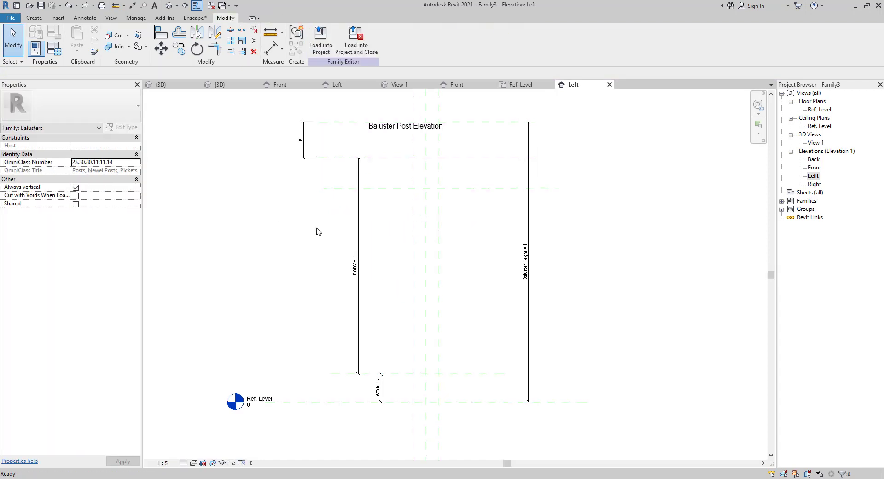
Undo the dimension between the Top of Post and Top planes, the BODY label and the body dimension itself
key(ctrl+z)
key(ctrl+z)
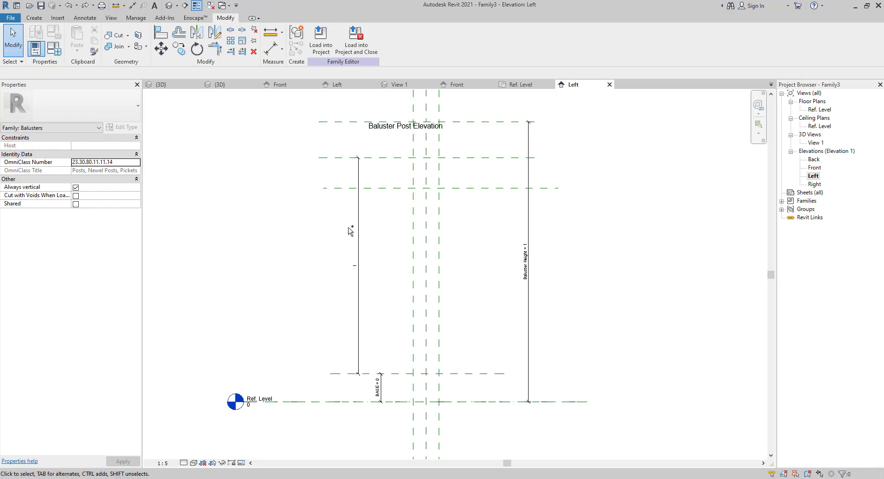
key(ctrl+z)
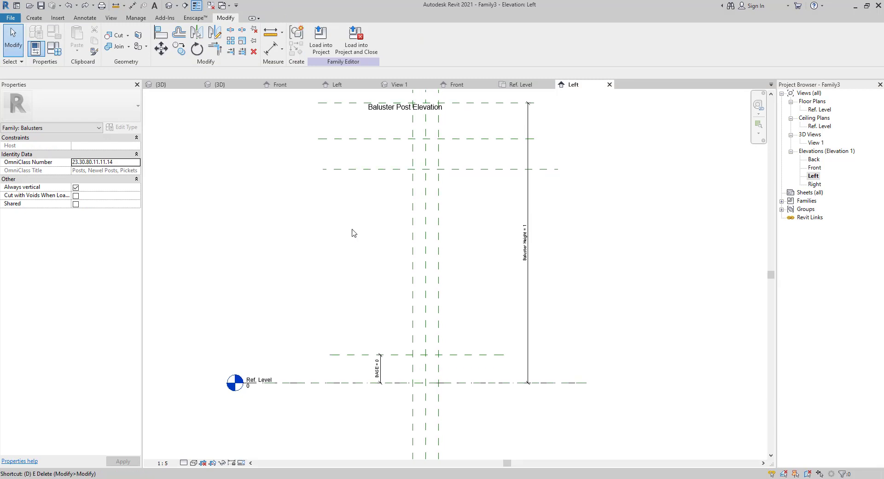
Add an aligned dimension from the plane above the base to the reference plane just below Top of Post
key(d)
key(i)
click(373, 355)
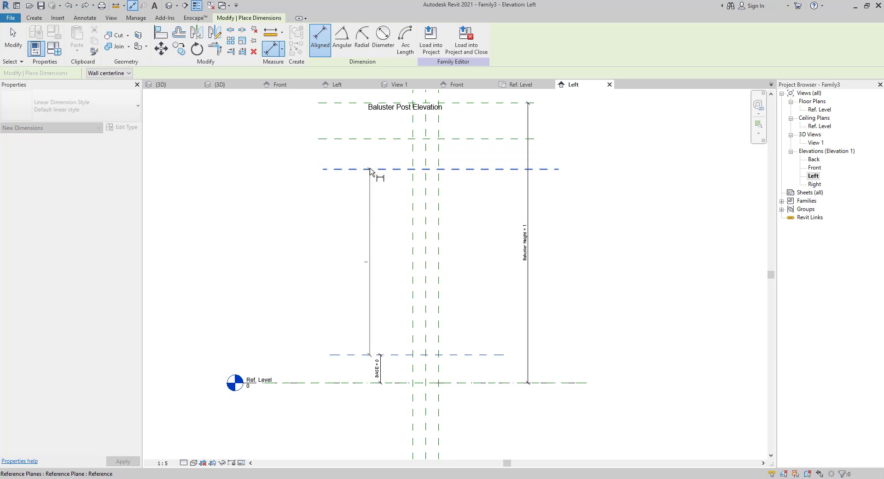
click(372, 169)
click(359, 260)
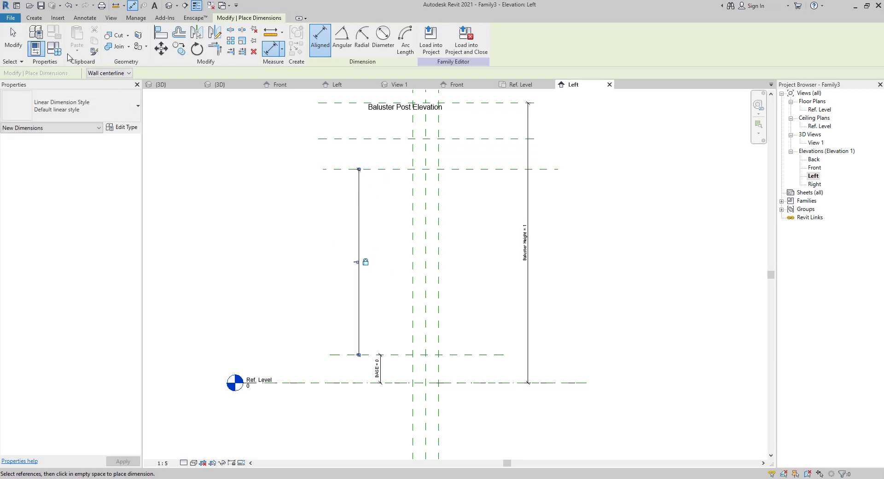
Label the new body dimension with a new type family parameter named BODY
click(54, 48)
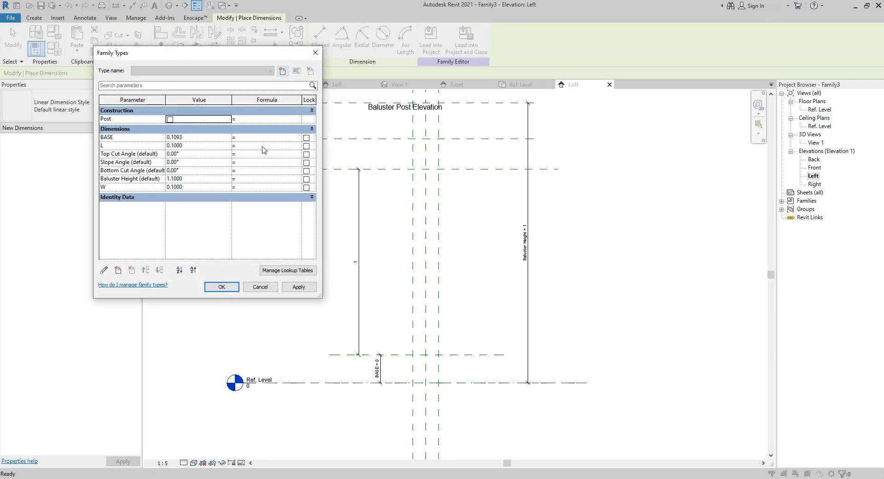
click(261, 287)
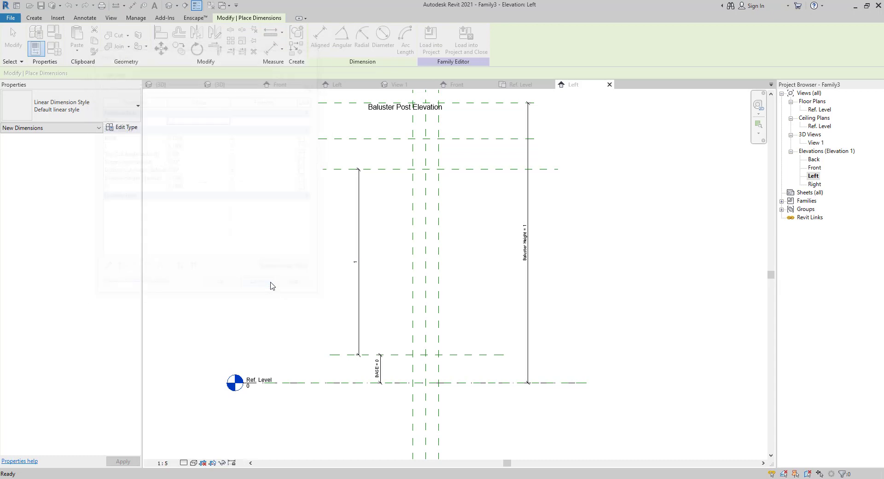
click(356, 199)
click(408, 39)
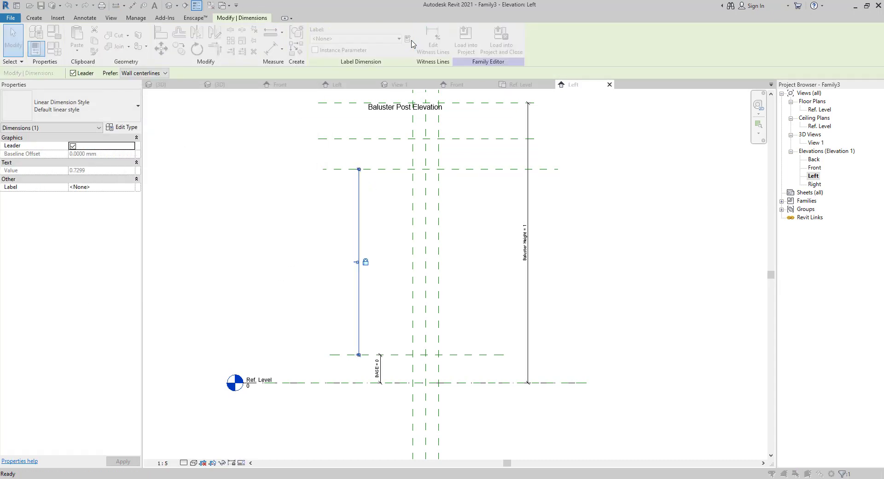
key(Return)
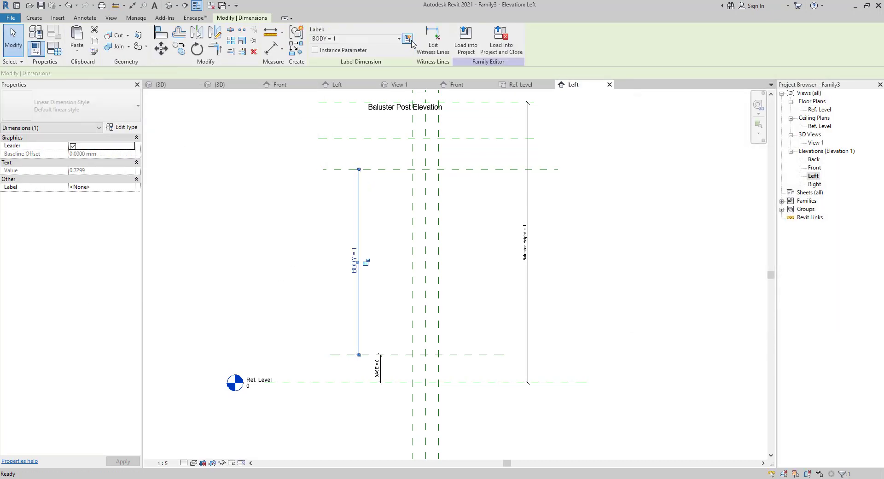
click(511, 205)
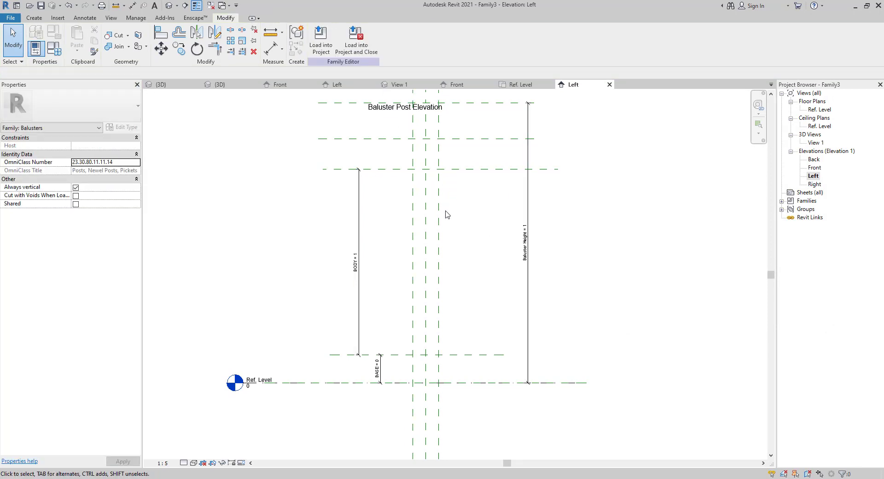
Set the Baluster Height parameter to 1.2 in the family types
click(61, 53)
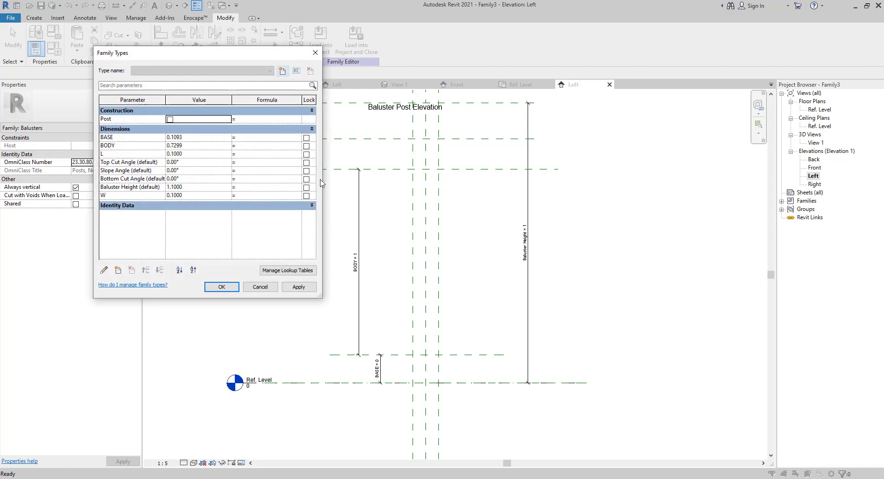
click(195, 187)
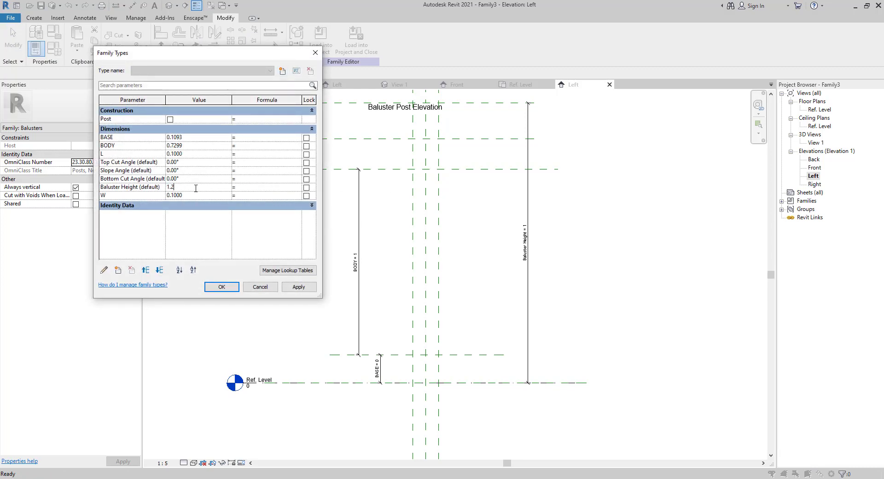
click(229, 287)
middle_drag(261, 153, 273, 221)
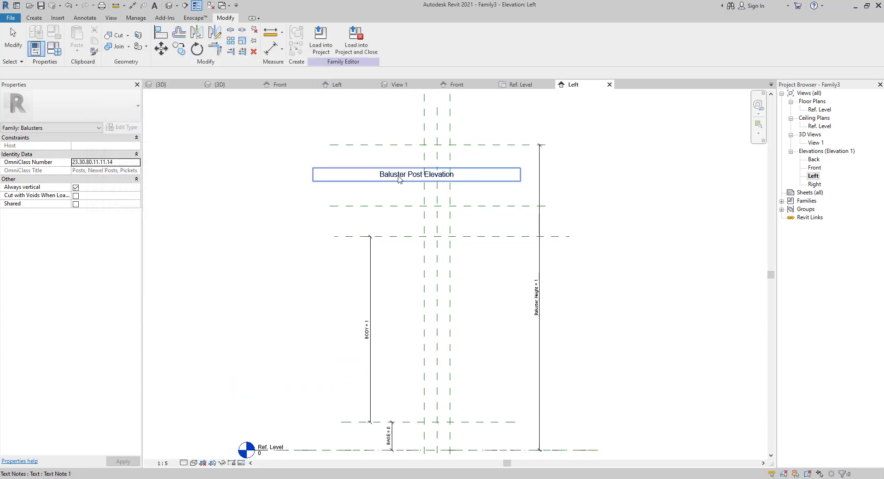
Move the Top of Post reference plane up by editing its temporary distance to the Top plane
click(359, 206)
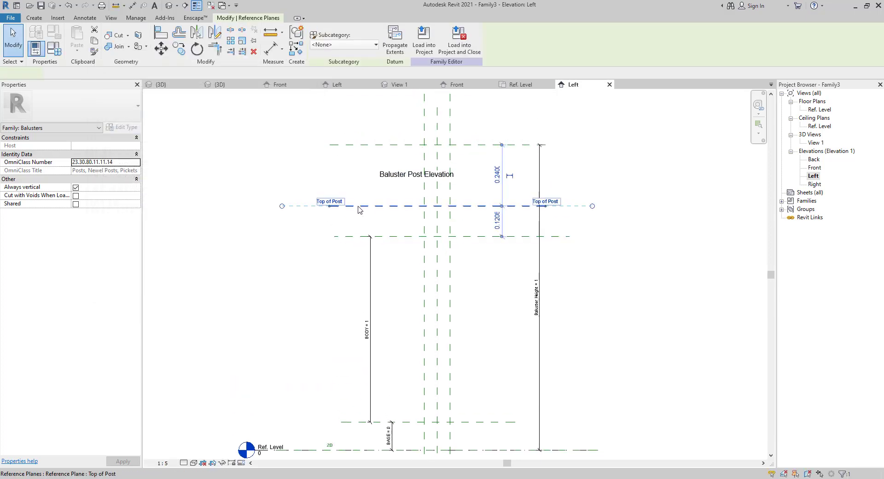
click(497, 175)
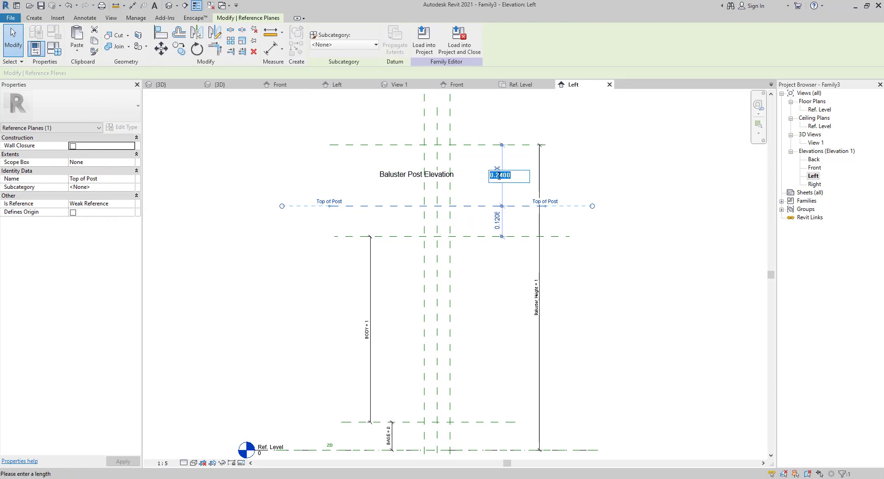
key(Return)
click(367, 215)
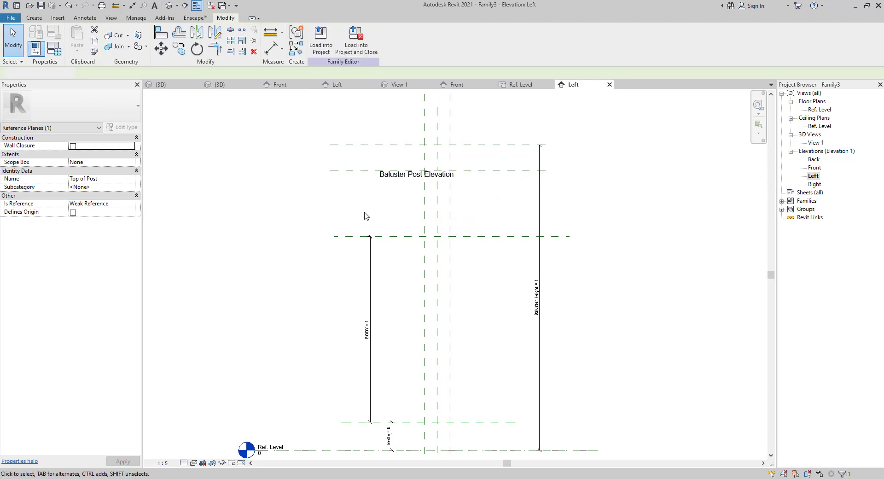
Add an aligned dimension between the upper plane of the BODY dimension and the Top of Post plane
key(d)
key(i)
click(351, 236)
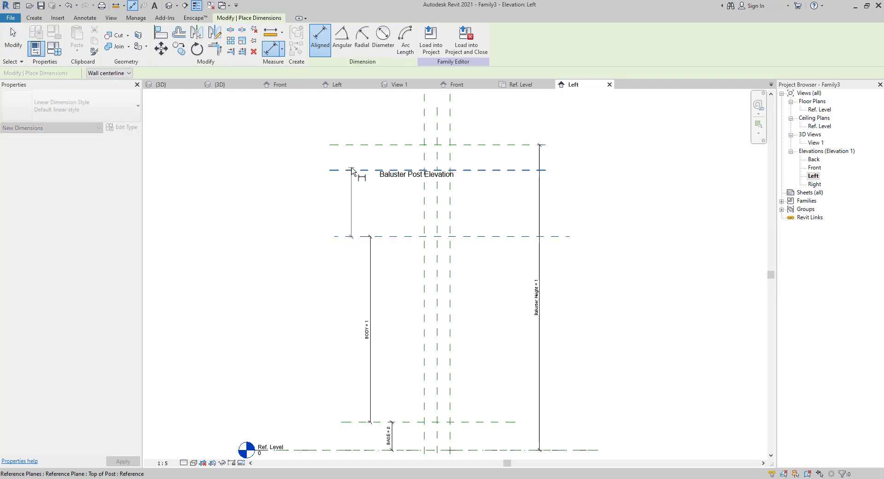
click(351, 201)
key(Escape)
key(Escape)
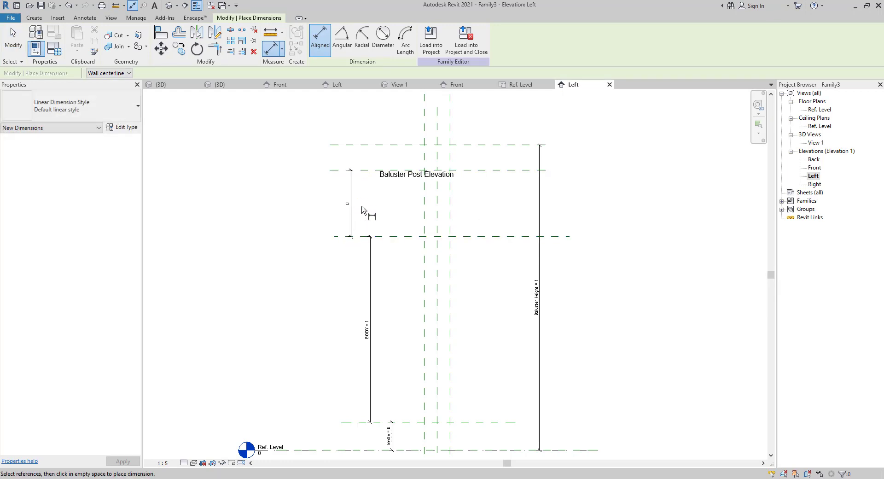
Label the dimension up to the Top of Post plane with a new type family parameter named TOP
click(351, 203)
click(408, 39)
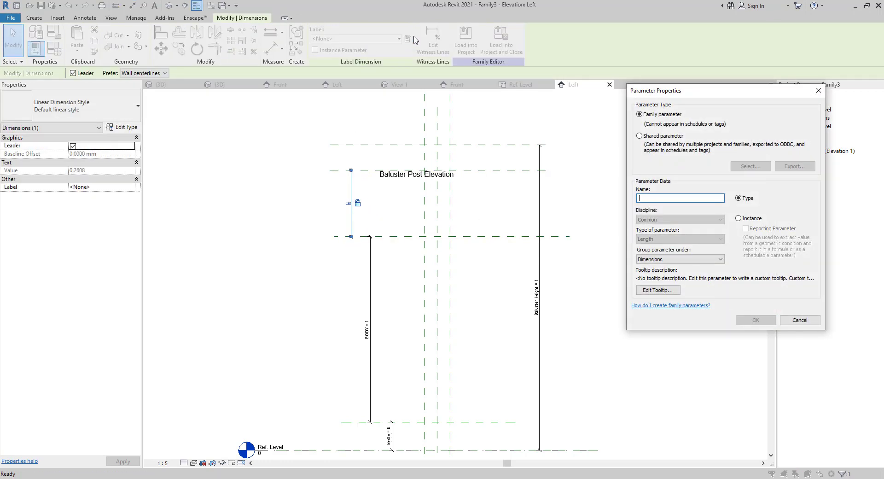
text(TOP)
key(Return)
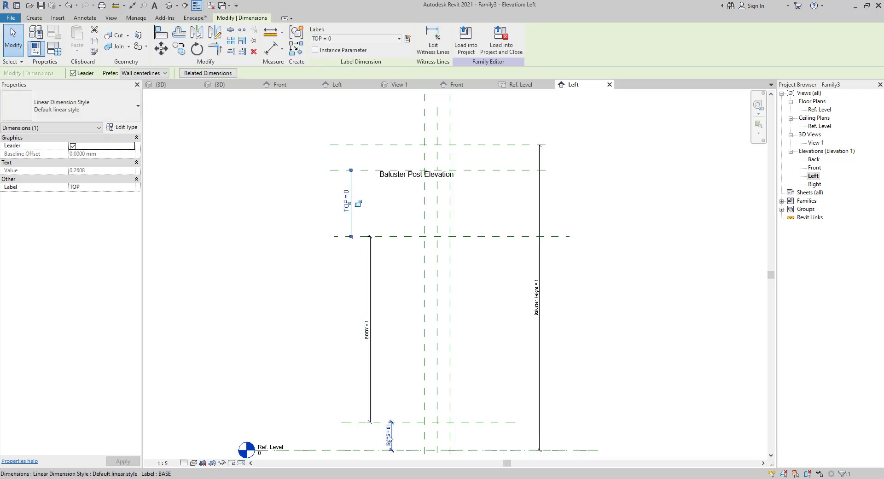
click(358, 282)
scroll(345, 292, down, 2)
scroll(426, 216, down, 1)
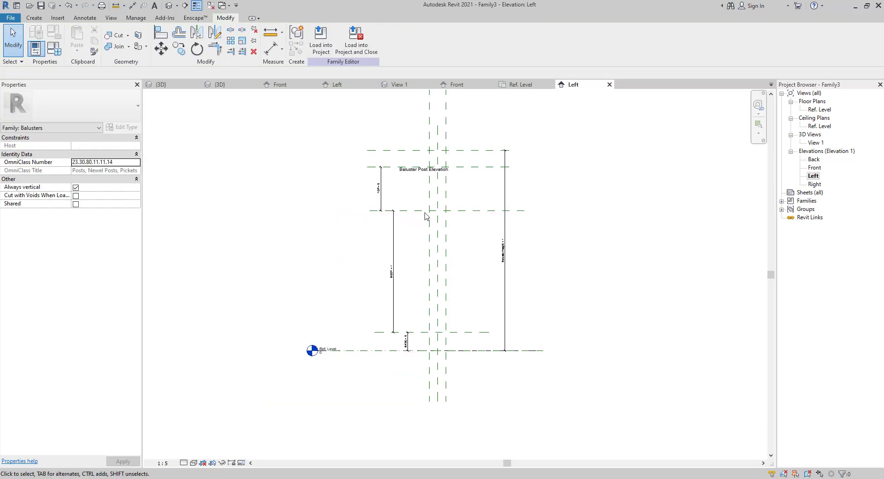
scroll(413, 270, up, 2)
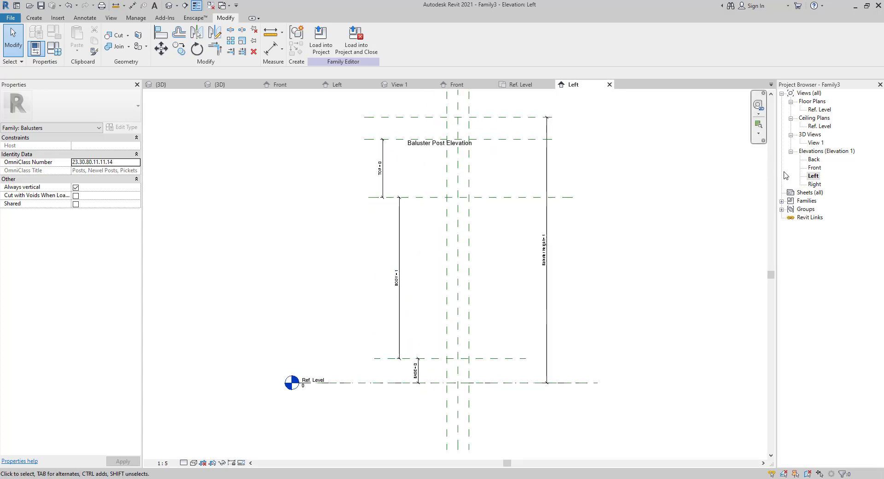
In the Ref. Level floor plan, start an extrusion and sketch a 0.1 by 0.1 rectangle between the outer L and W reference planes
double_click(820, 111)
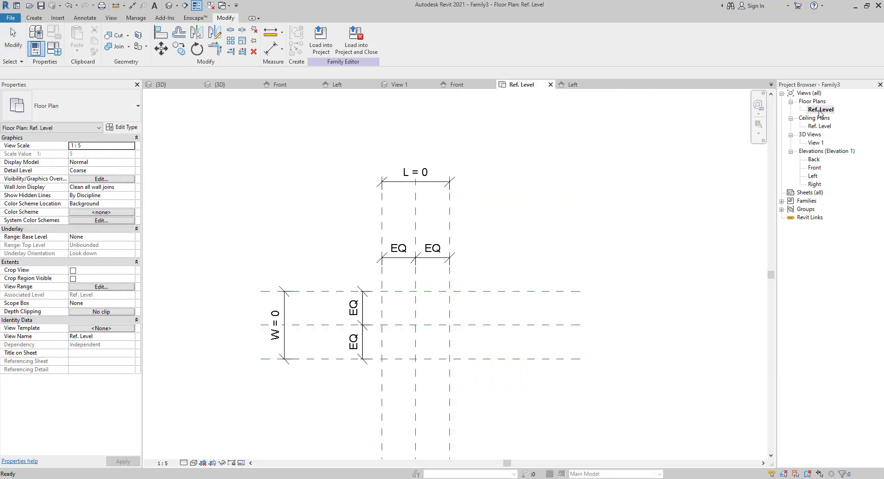
click(33, 18)
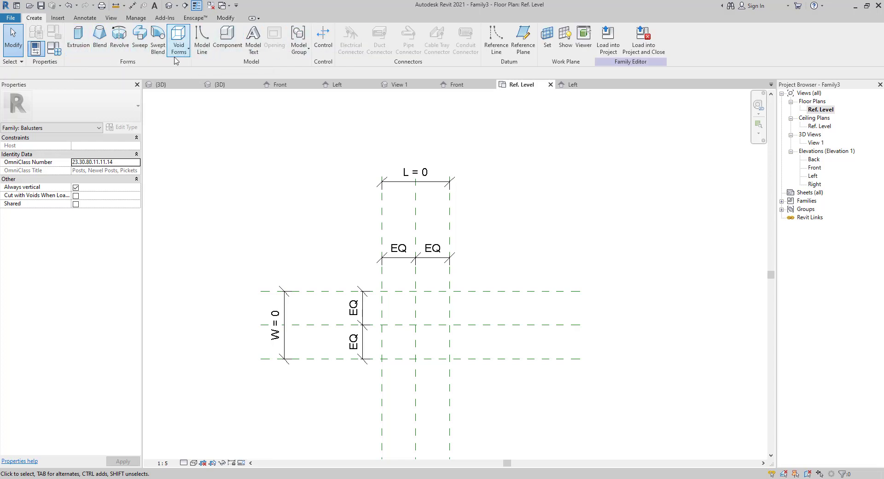
click(78, 40)
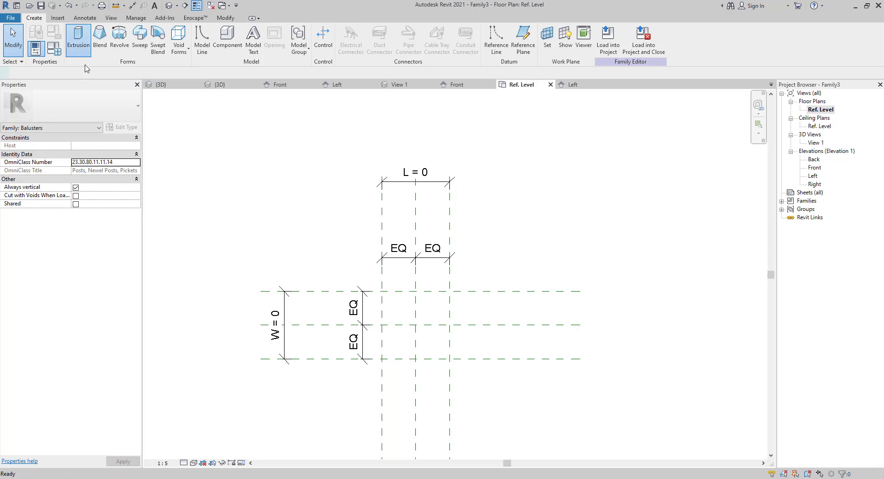
click(345, 31)
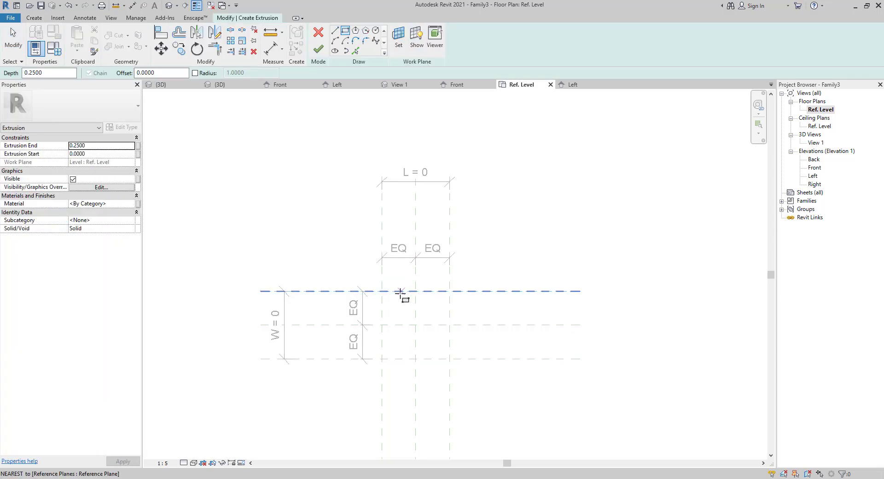
click(382, 292)
click(449, 359)
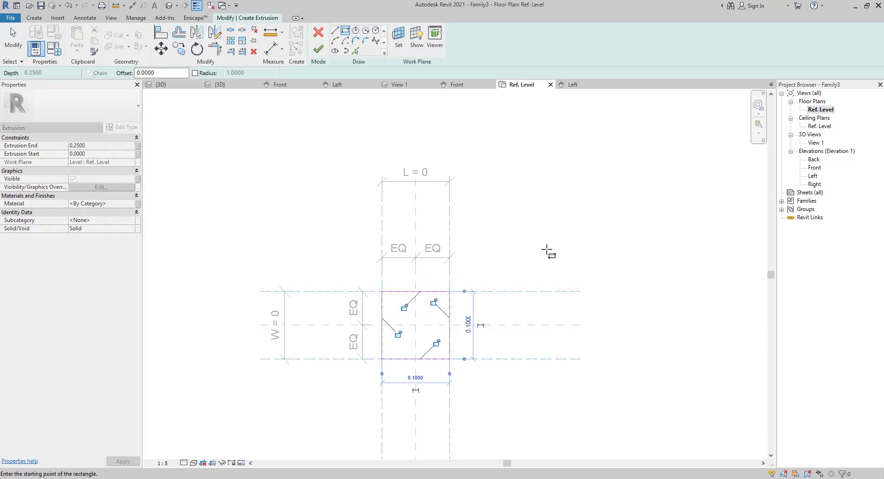
Lock all four sides of the rectangle to their reference planes and finish the extrusion sketch
scroll(413, 328, up, 3)
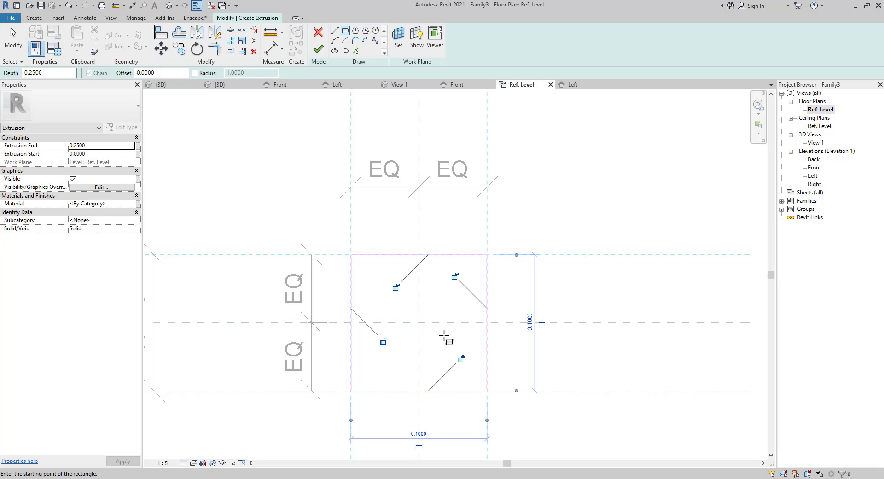
click(396, 287)
click(470, 260)
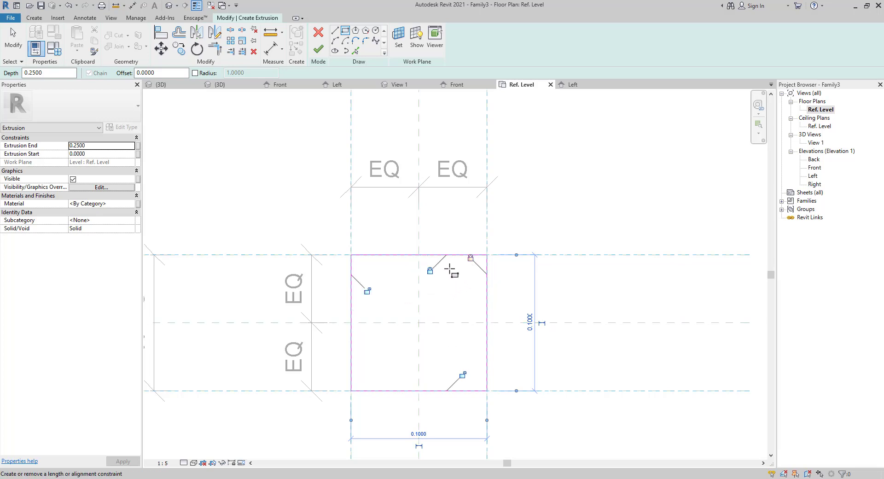
click(367, 291)
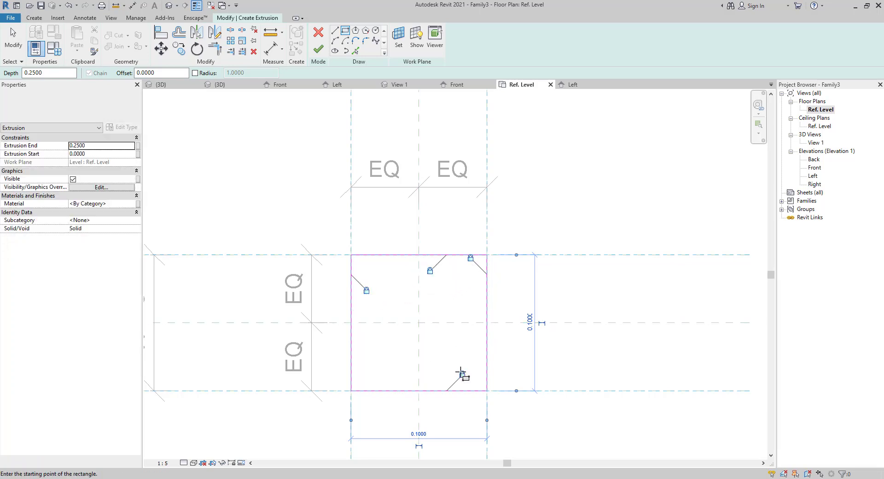
click(462, 374)
scroll(417, 322, down, 3)
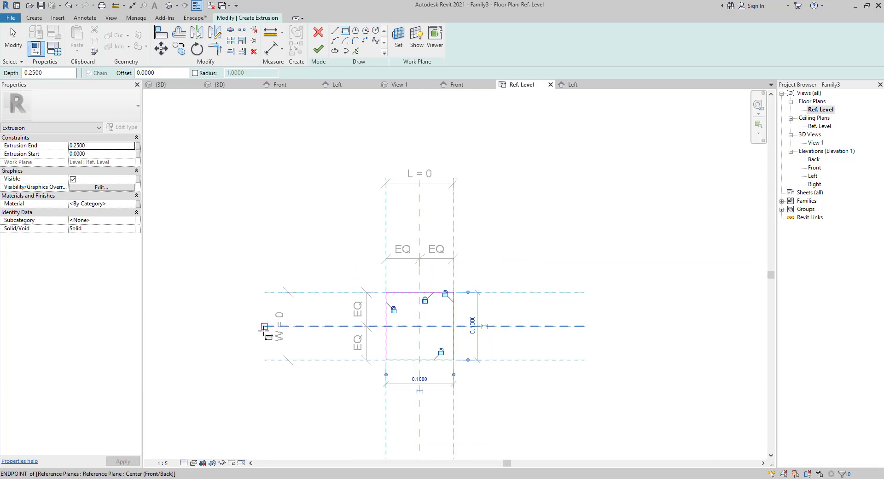
scroll(377, 355, up, 2)
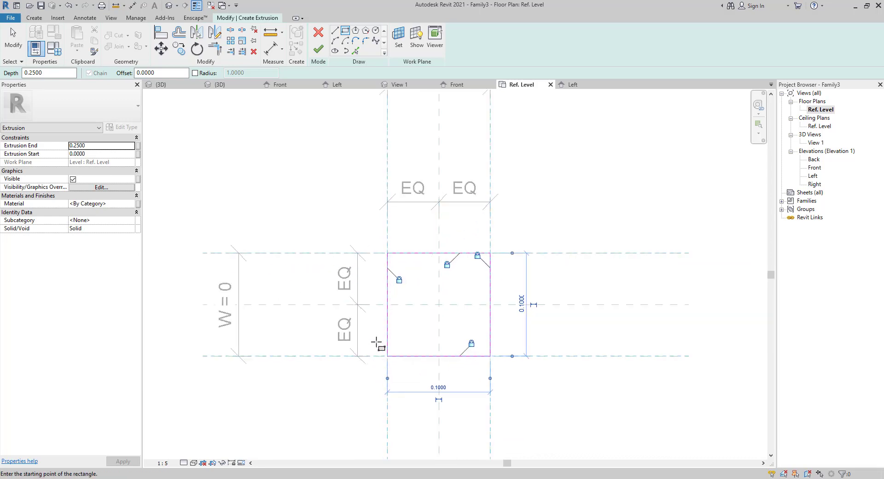
click(314, 50)
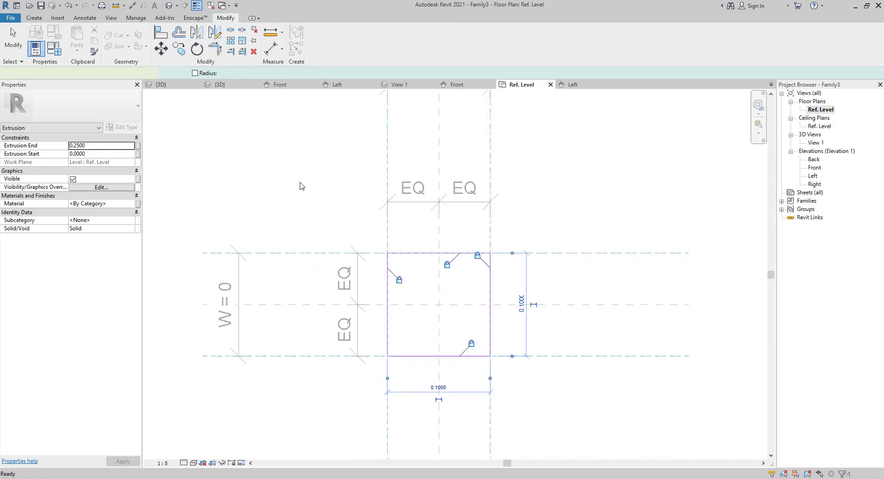
In the Left elevation, align the extrusion's lower face with the Ref. Level and lock it there
double_click(813, 175)
scroll(501, 346, up, 3)
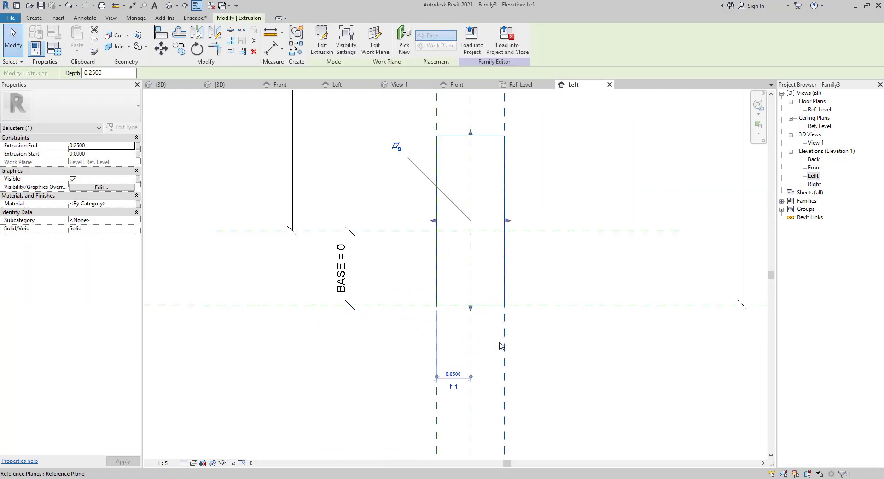
scroll(501, 346, up, 2)
scroll(419, 295, down, 4)
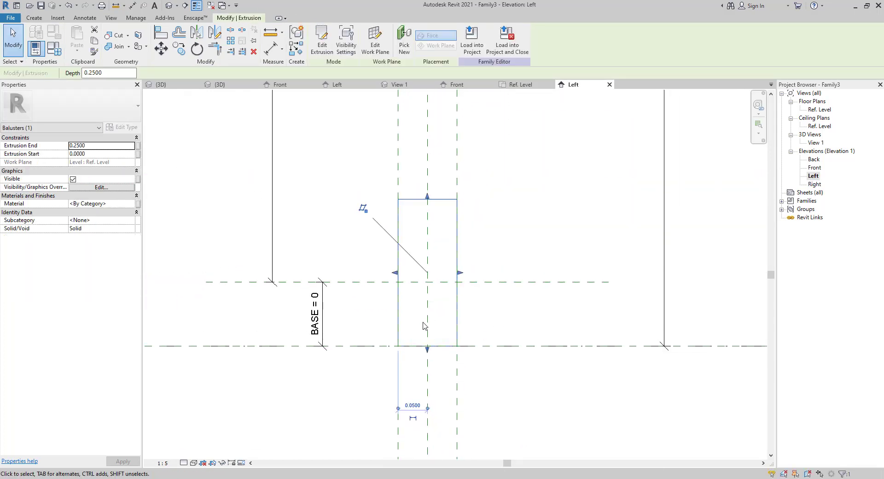
mouse_move(427, 351)
mouse_down()
mouse_move(426, 299)
mouse_move(427, 348)
mouse_up()
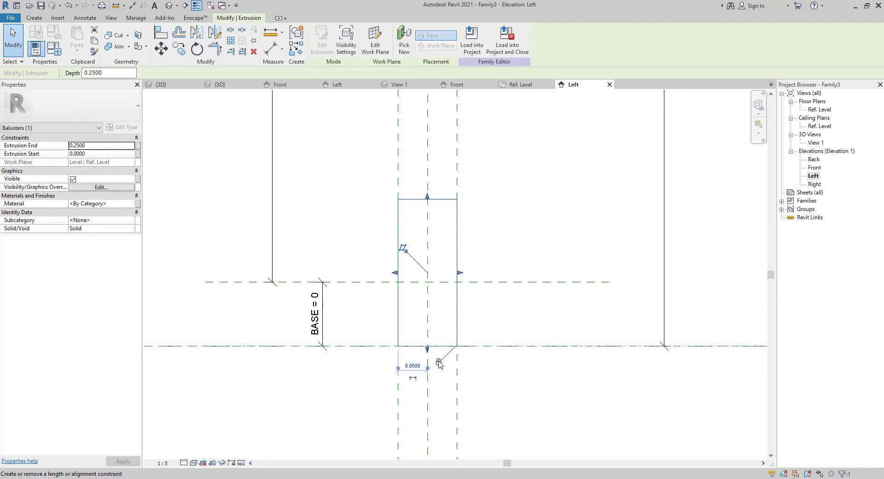
Shorten the extrusion to the upper reference plane of the BASE dimension and lock its upper face to that plane
drag(428, 196, 427, 282)
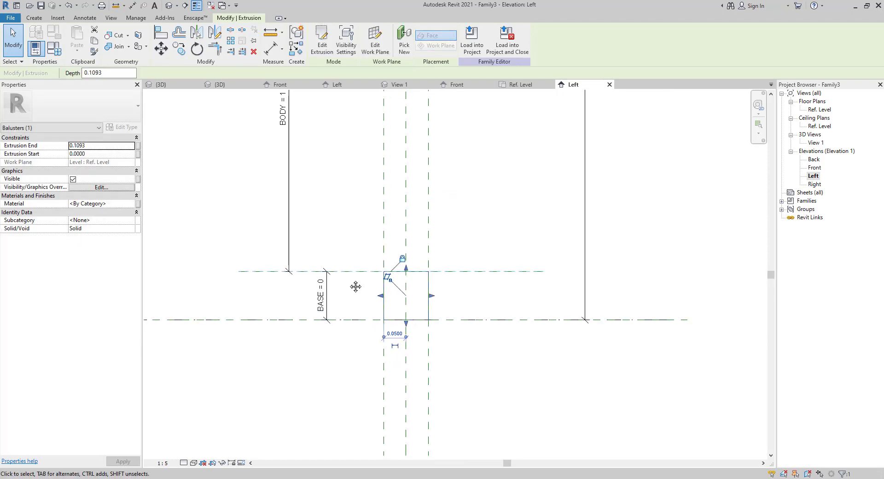
scroll(355, 286, down, 2)
scroll(376, 374, up, 4)
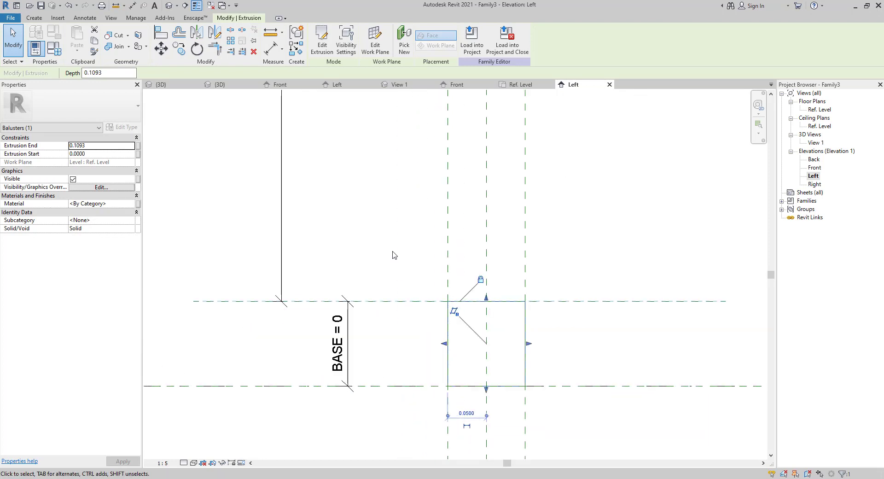
scroll(393, 252, down, 2)
middle_drag(392, 252, 382, 295)
click(382, 294)
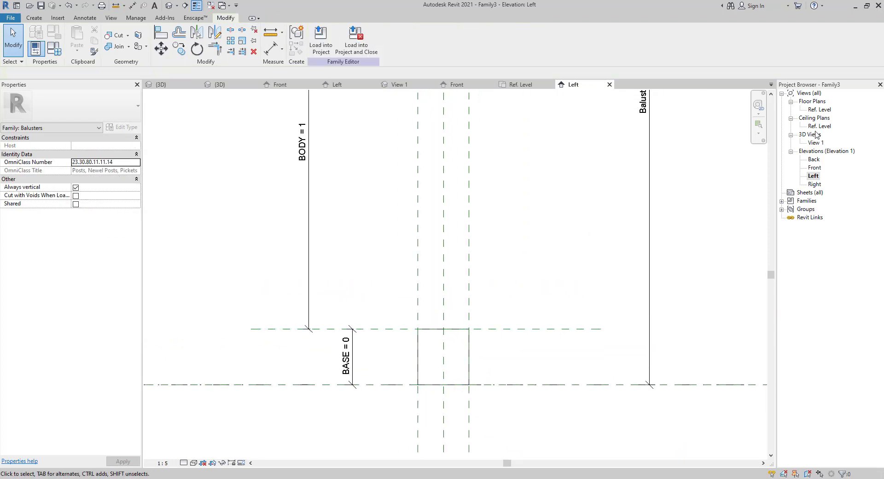
In the Ref. Level floor plan, start a second extrusion and sketch a 0.1 by 0.1 rectangle between the outer reference planes
double_click(818, 111)
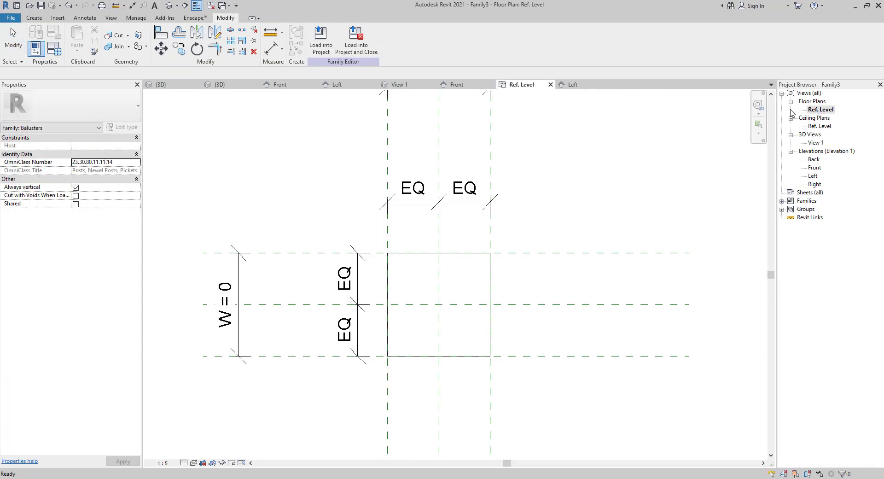
click(41, 21)
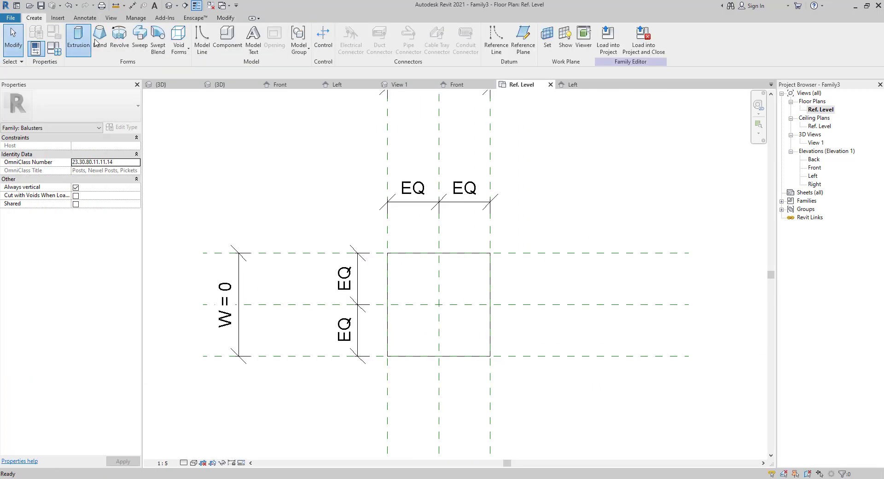
click(78, 39)
click(346, 31)
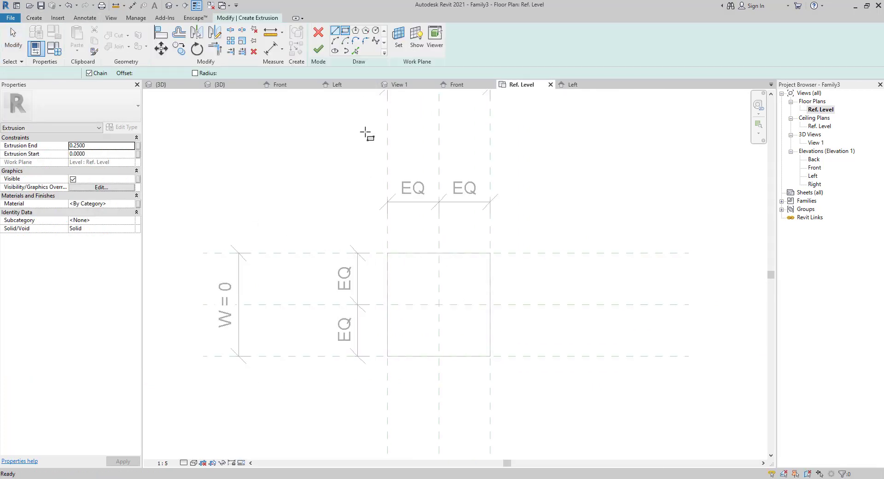
click(387, 252)
click(503, 356)
click(490, 359)
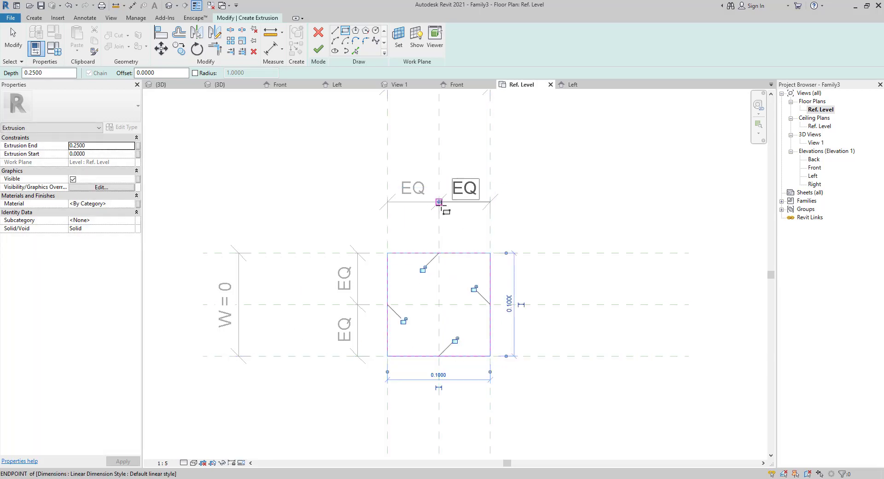
Lock the four sides of the second rectangle to their reference planes and finish the extrusion sketch
middle_drag(440, 205, 445, 275)
scroll(445, 273, down, 3)
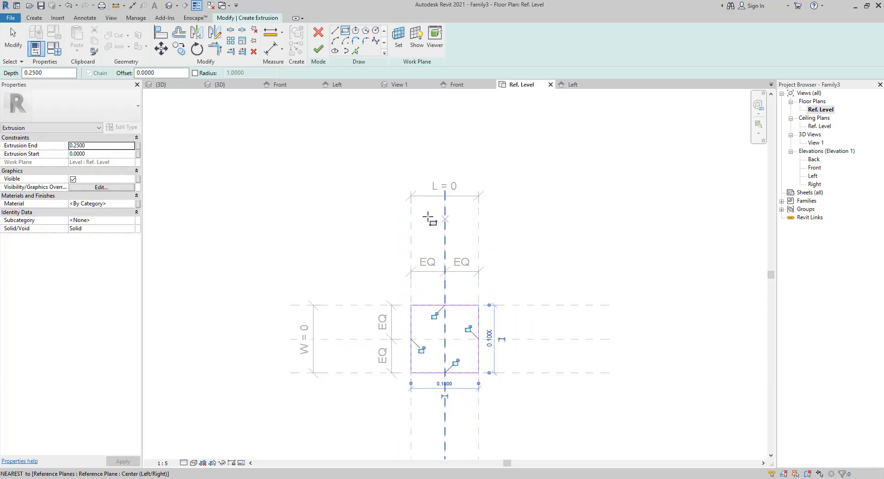
scroll(432, 319, up, 3)
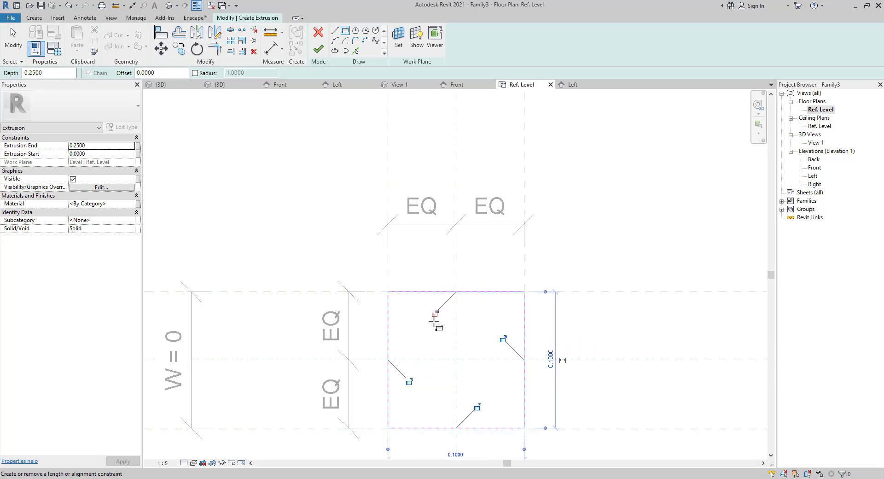
click(439, 307)
click(509, 345)
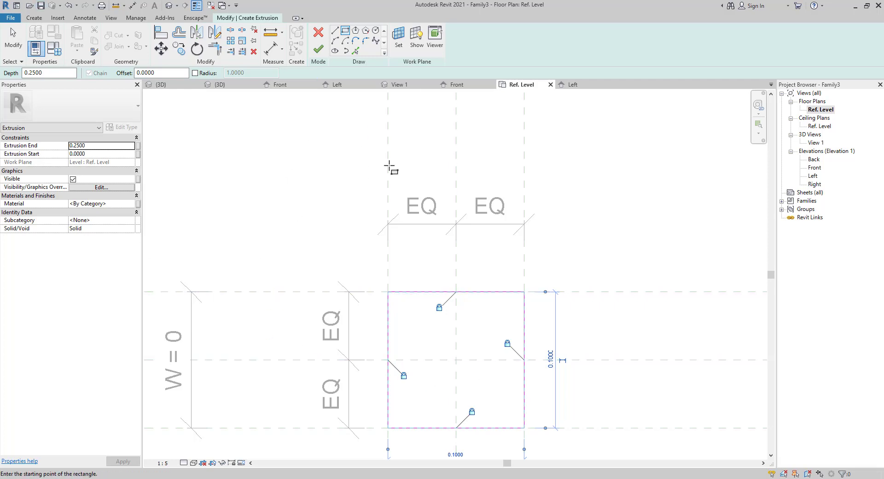
click(325, 53)
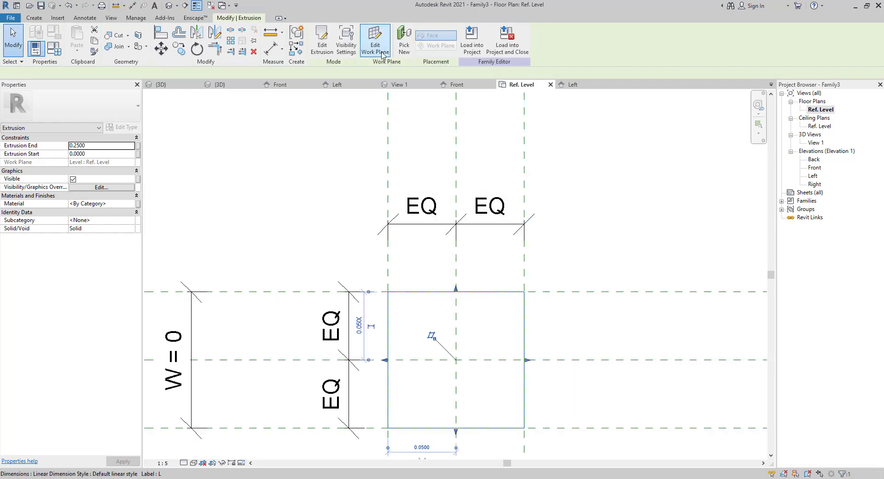
In the Left elevation, fit the second extrusion between the lower and upper planes of the BODY dimension and lock both ends
double_click(813, 176)
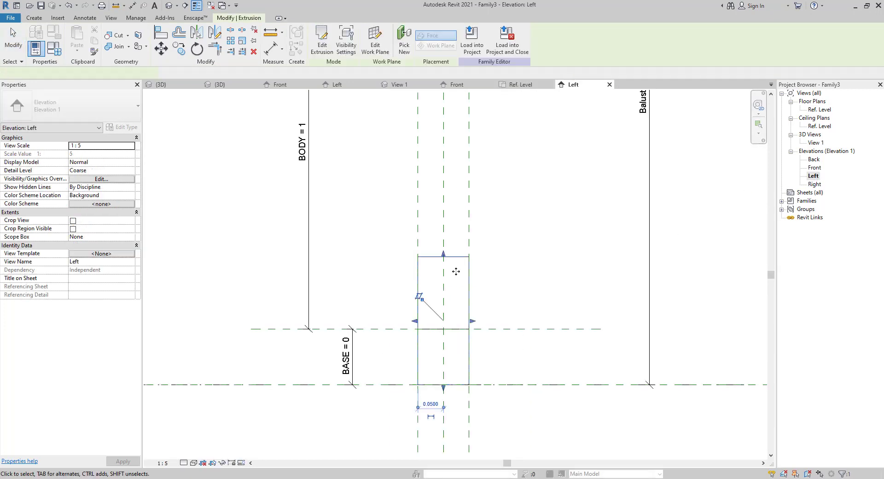
scroll(442, 248, down, 4)
drag(442, 247, 443, 118)
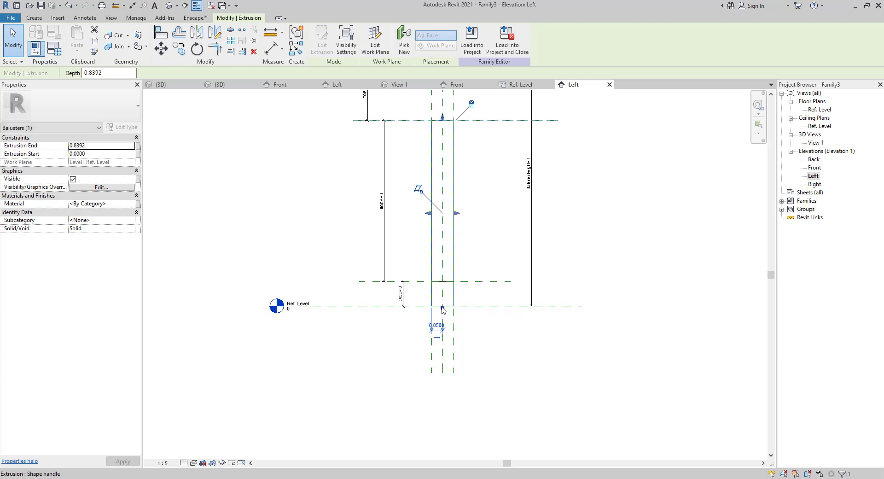
drag(442, 308, 442, 284)
click(419, 298)
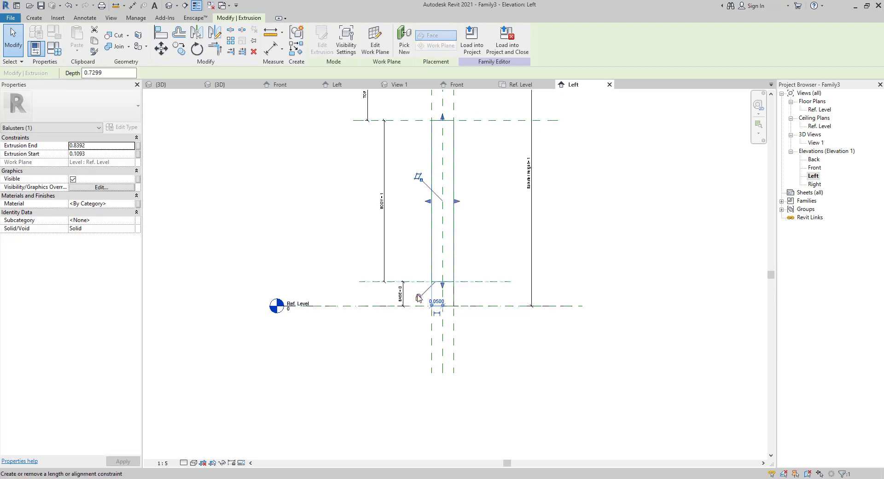
middle_drag(379, 223, 366, 287)
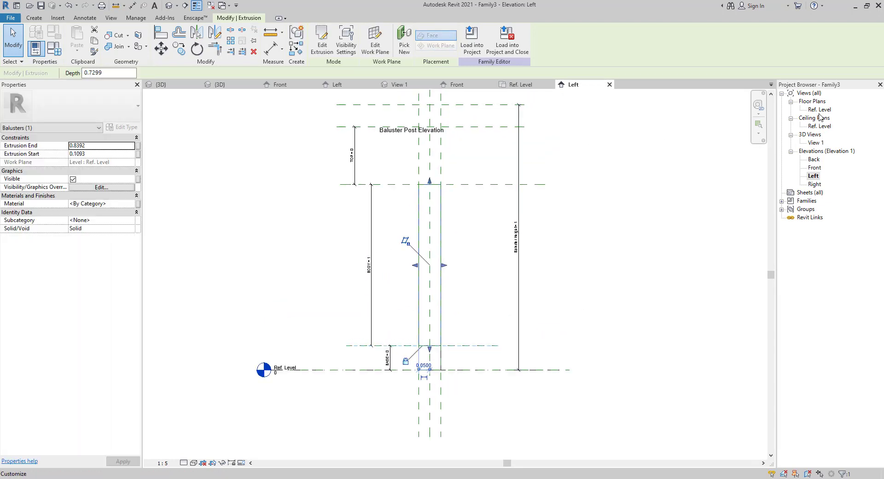
In the Ref. Level floor plan, start a third extrusion and sketch a 0.1 by 0.1 rectangle between the outer reference planes
double_click(820, 110)
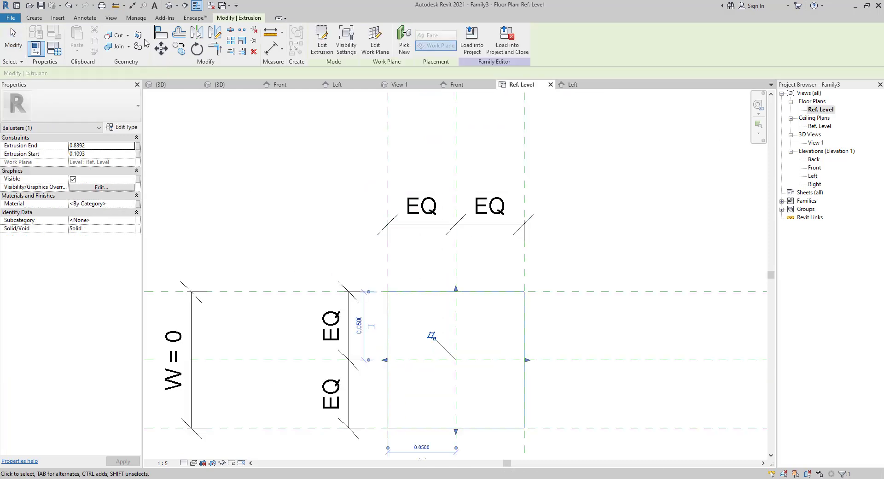
click(34, 17)
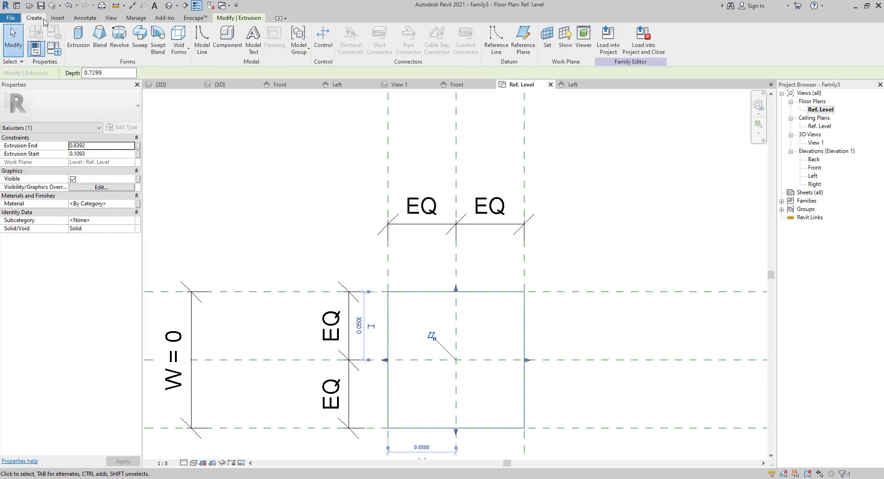
click(87, 39)
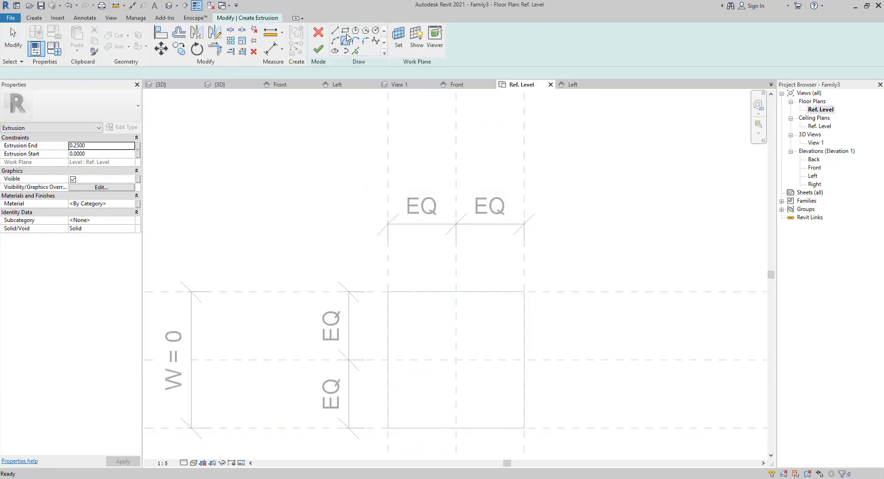
click(346, 32)
click(388, 292)
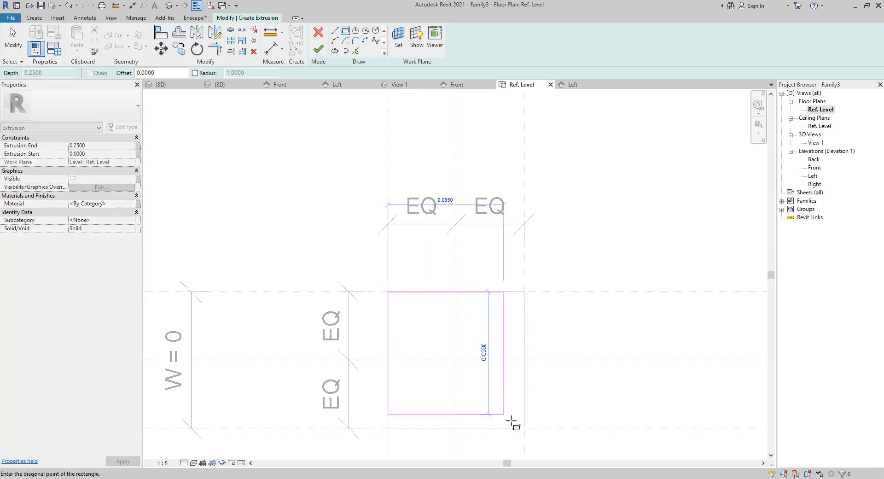
click(524, 427)
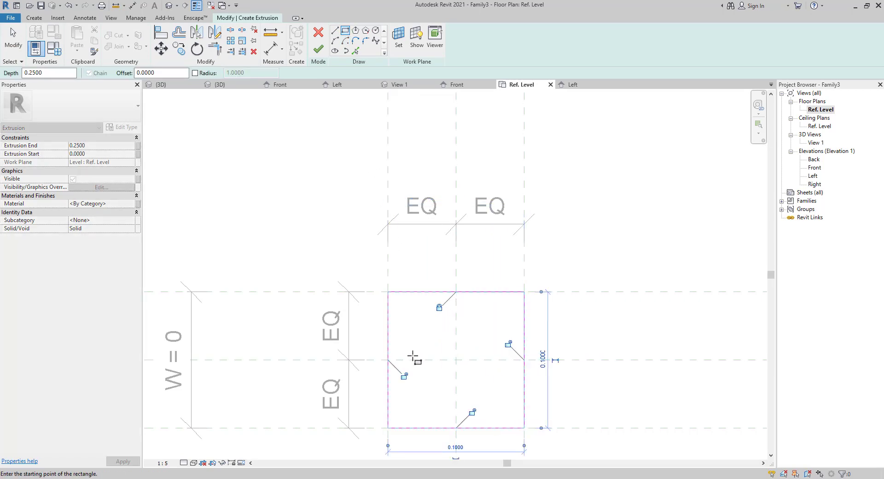
Lock the third rectangle's sides to their reference planes and finish the extrusion sketch
click(404, 376)
click(472, 411)
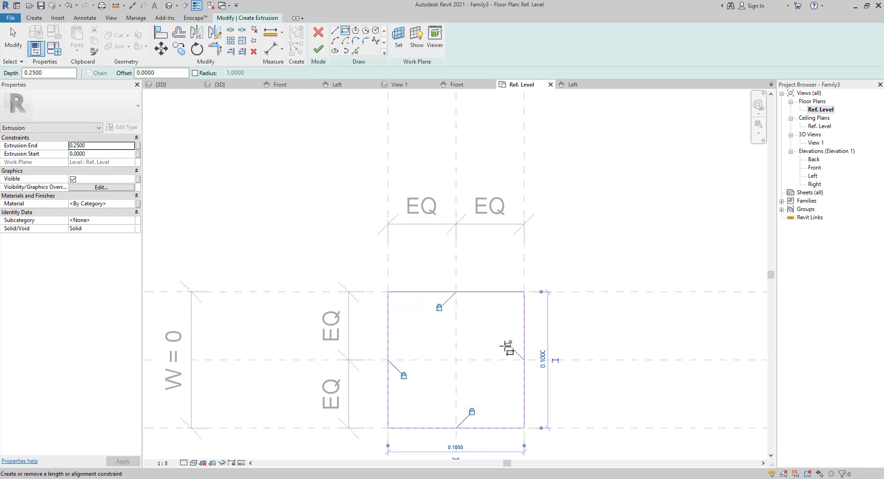
click(318, 49)
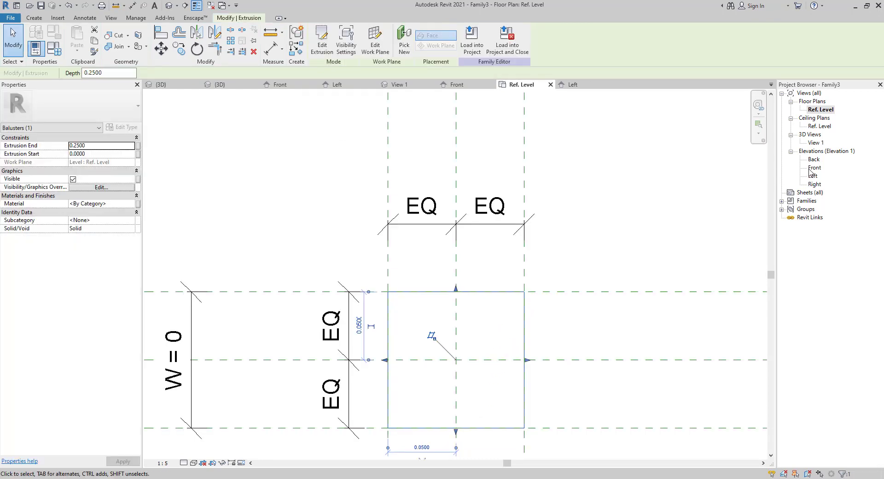
In the Left elevation, fit the third extrusion between the lower plane of the TOP dimension and the Top of Post plane, locking both ends
click(810, 169)
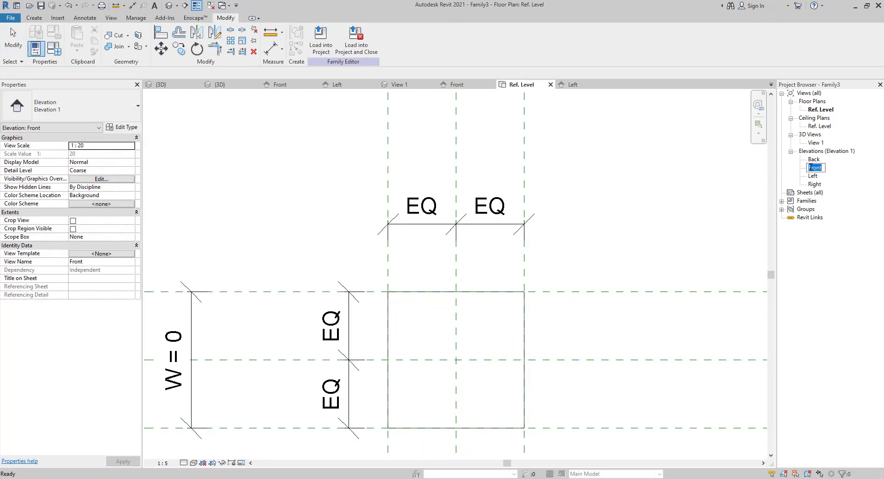
double_click(814, 167)
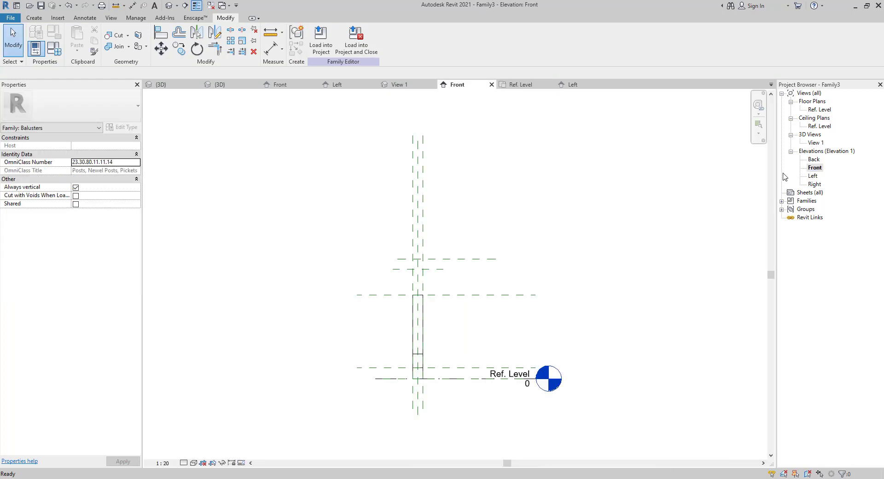
double_click(819, 175)
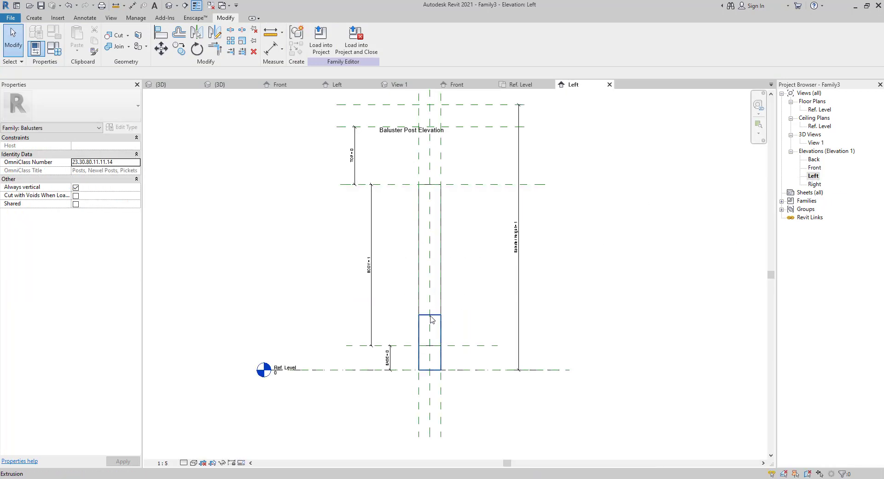
click(430, 327)
drag(430, 315, 441, 121)
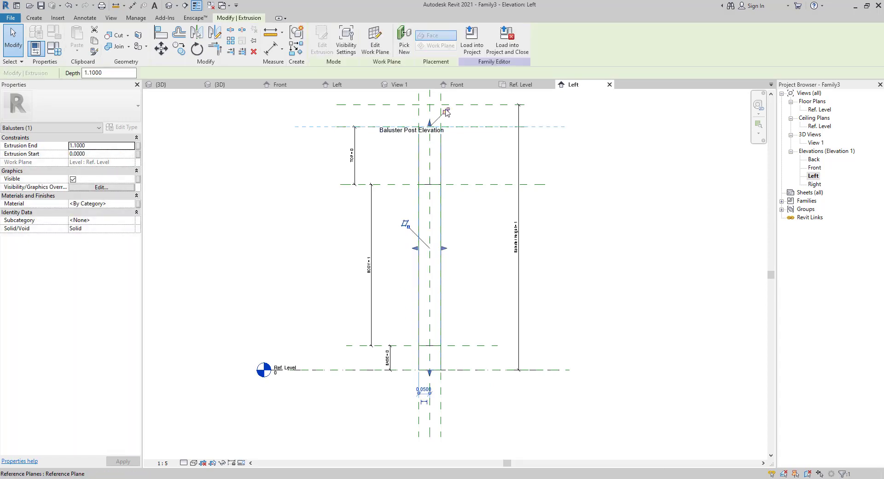
drag(430, 372, 426, 185)
middle_drag(321, 222, 331, 274)
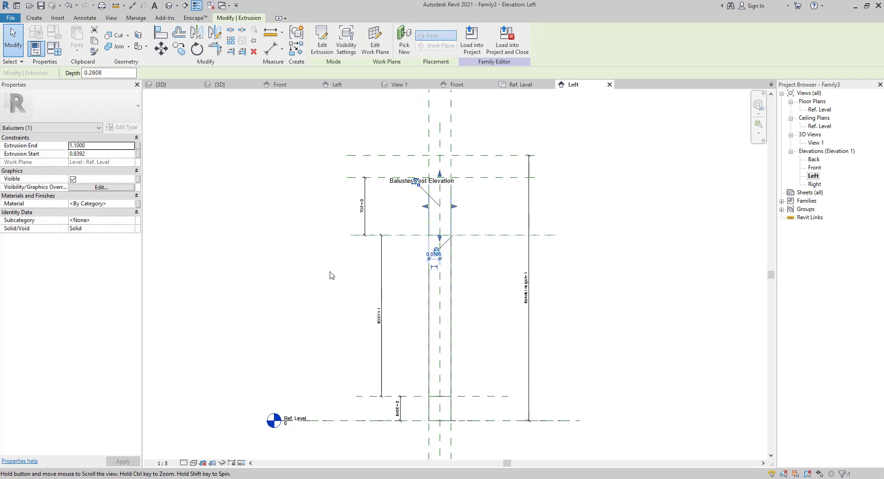
click(412, 276)
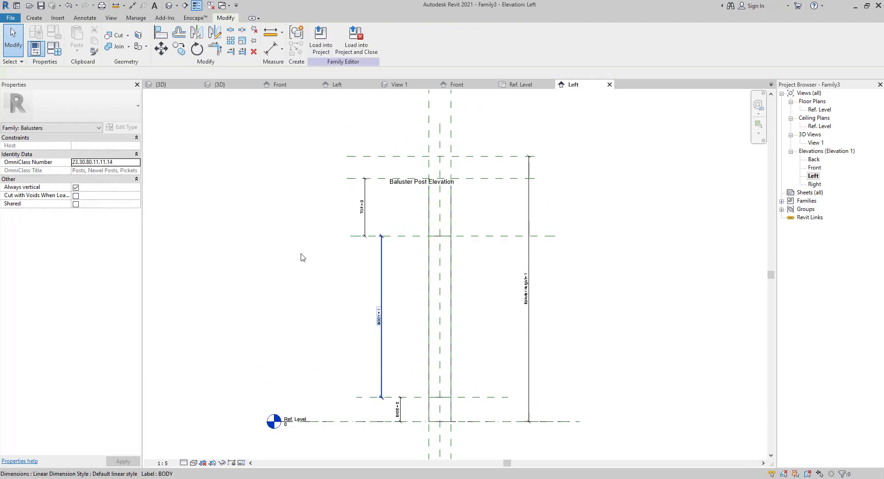
Test the W parameter in the family types by applying 0.07, and restore it to 0.1
click(53, 50)
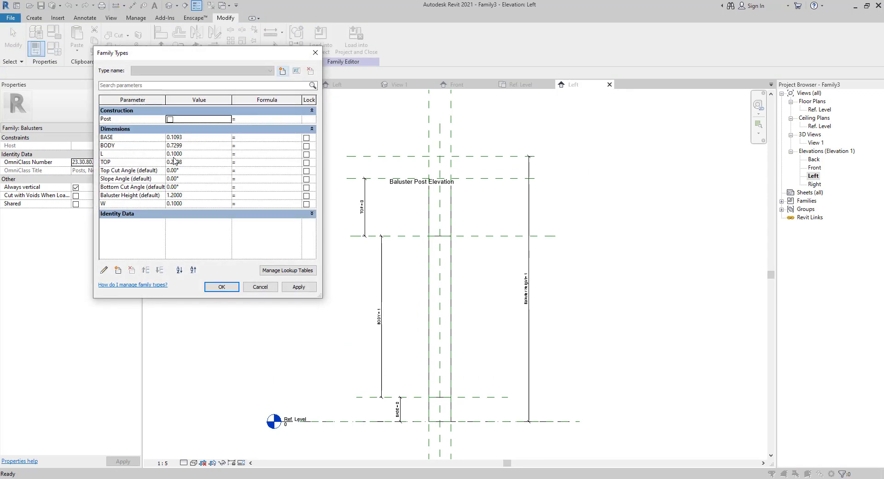
click(229, 204)
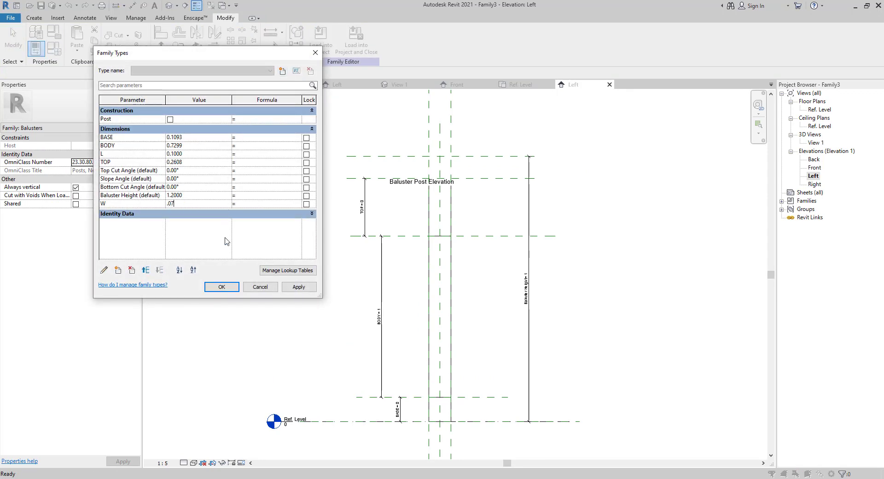
click(304, 288)
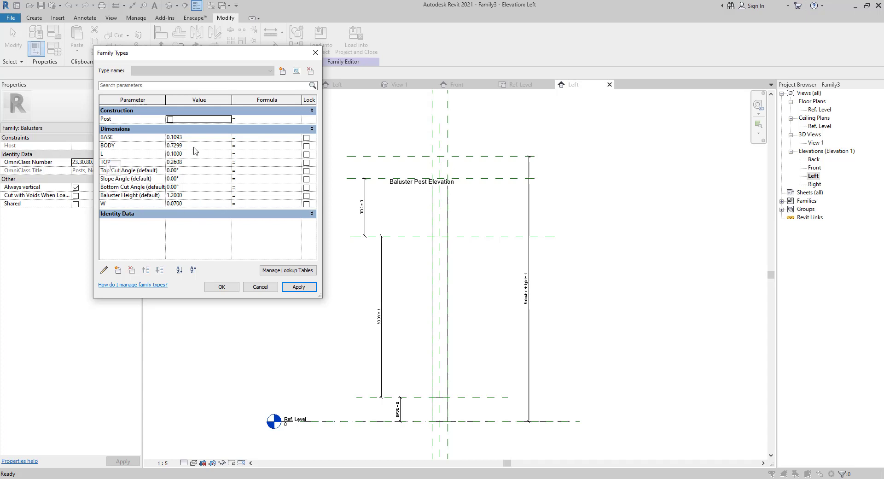
click(197, 204)
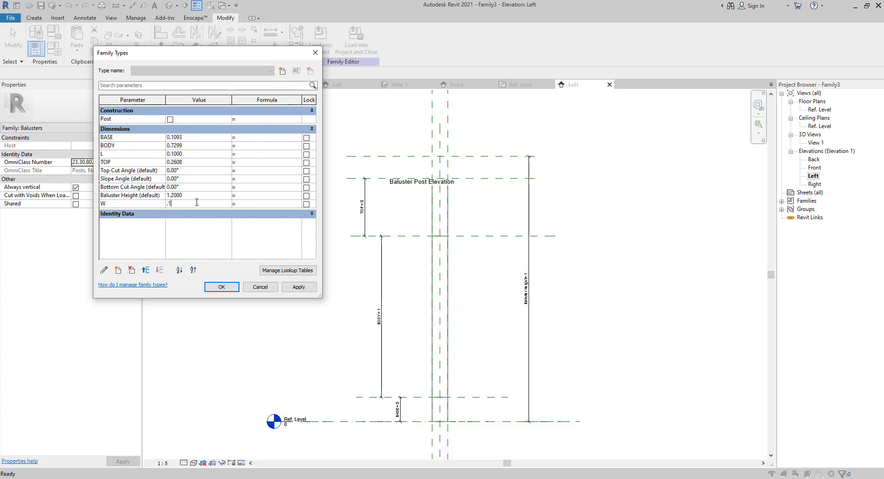
click(286, 288)
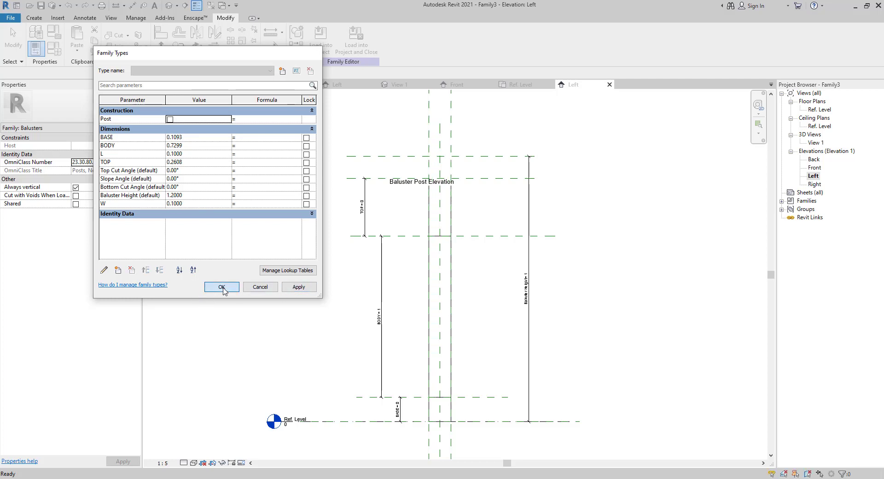
click(222, 287)
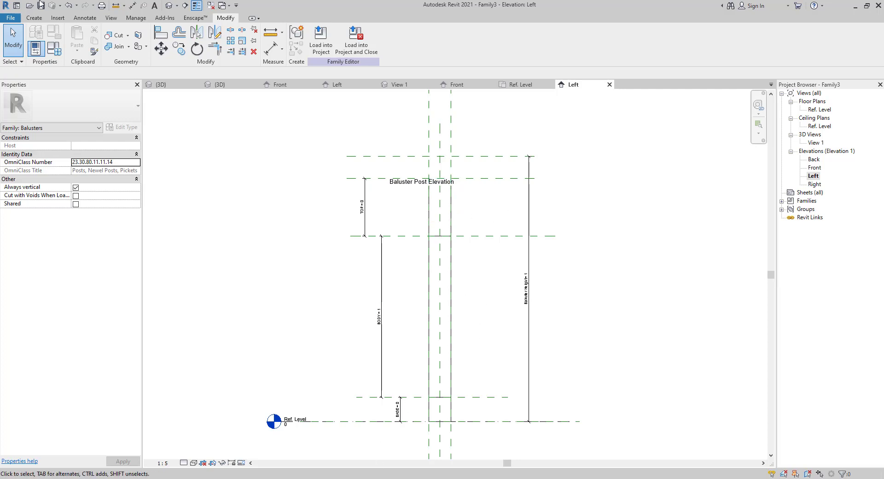
click(34, 18)
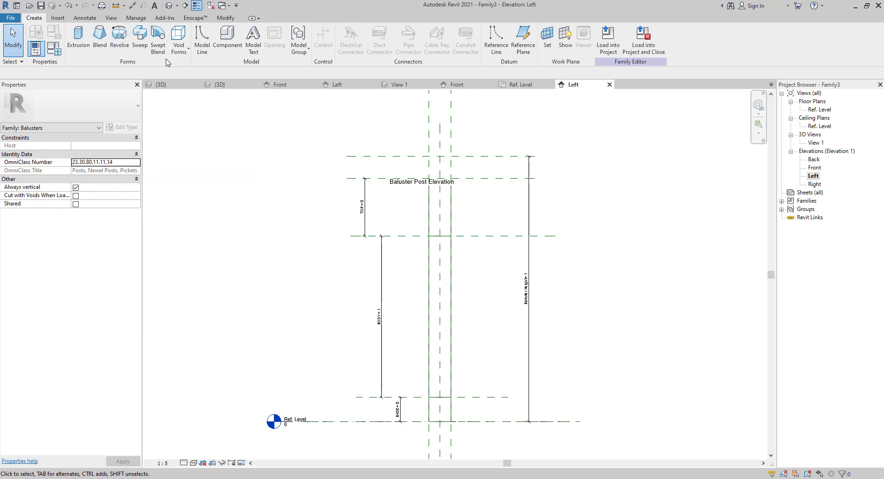
click(179, 44)
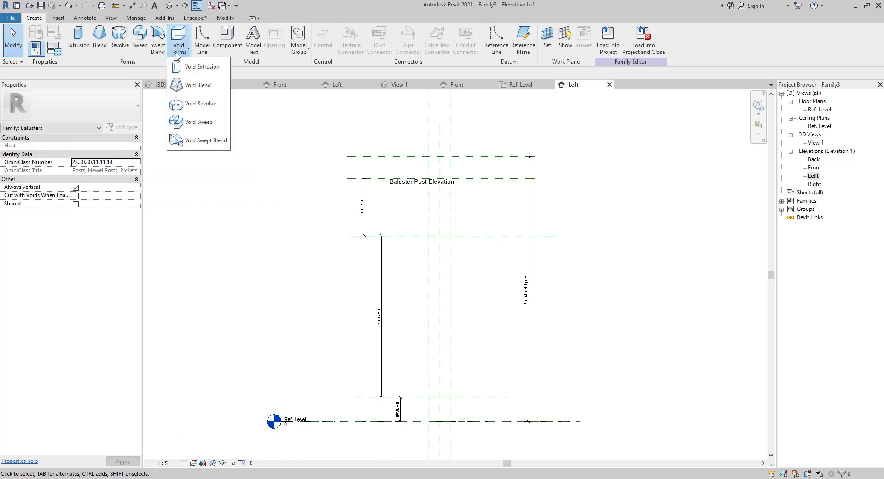
click(204, 106)
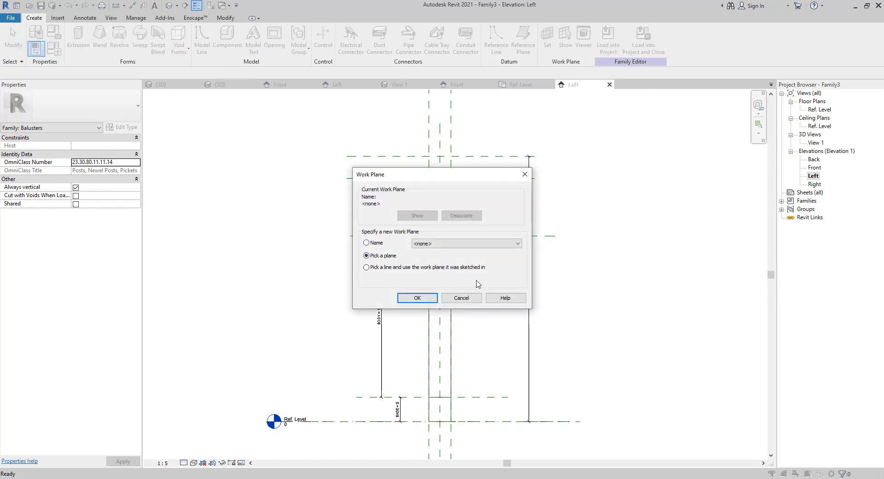
click(462, 298)
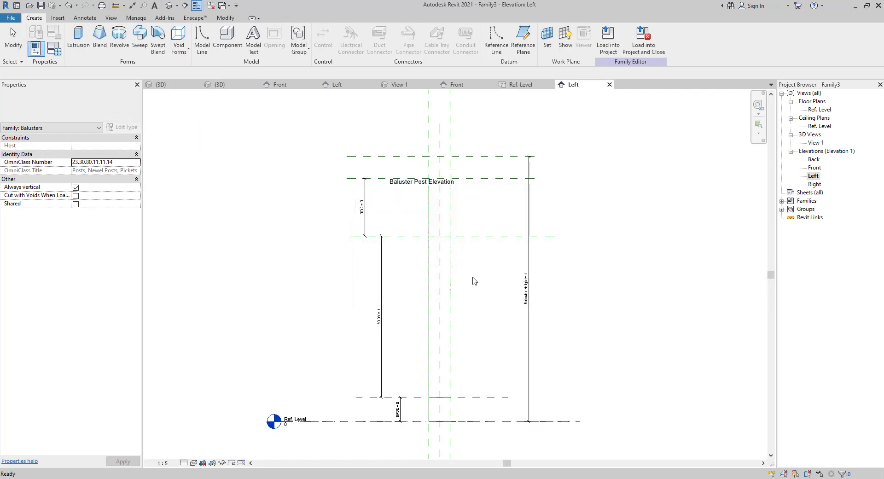
In the Ref. Level floor plan, select the vertical centre reference plane to check its name
double_click(822, 110)
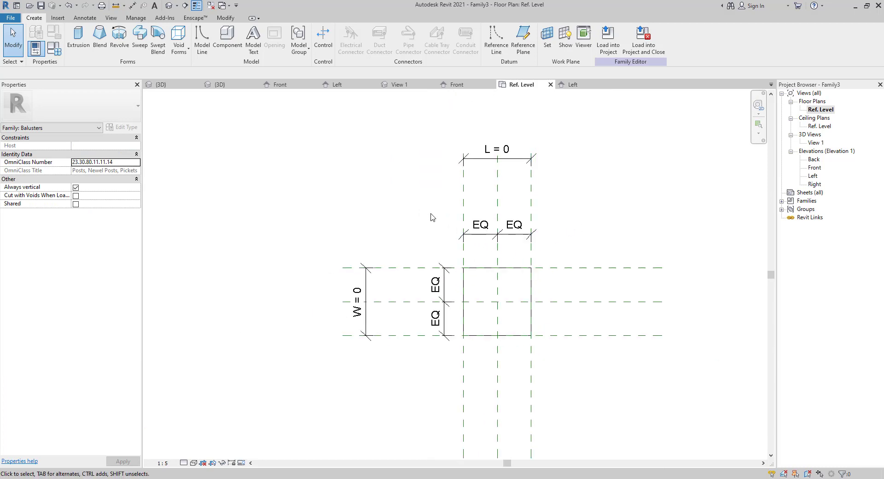
middle_drag(386, 214, 361, 212)
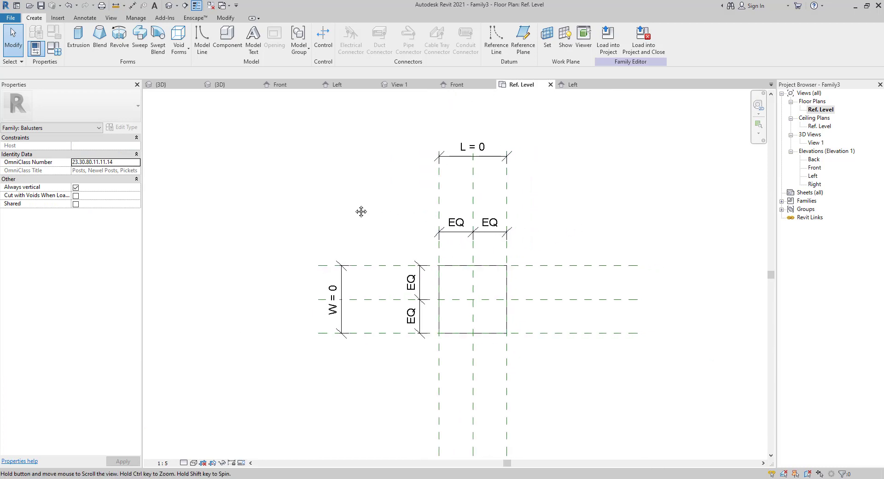
click(474, 205)
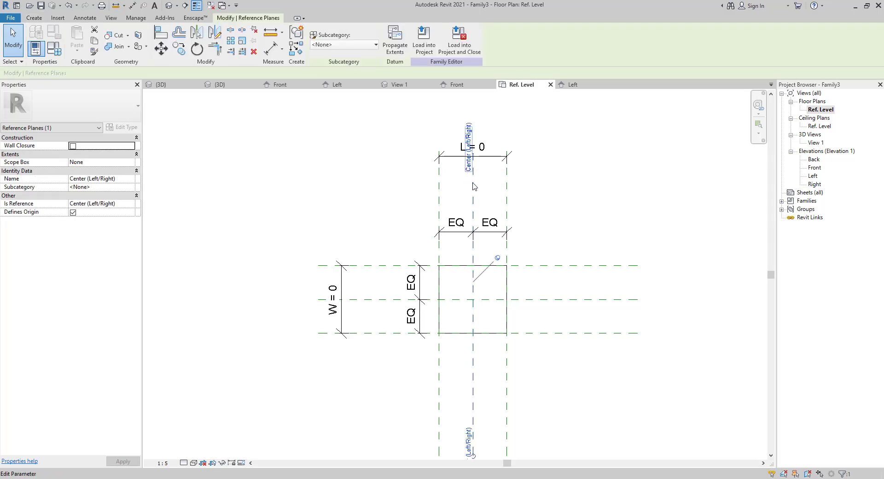
In the Left elevation, start a void revolve on the work plane Reference Plane : Center (Left/Right)
double_click(812, 176)
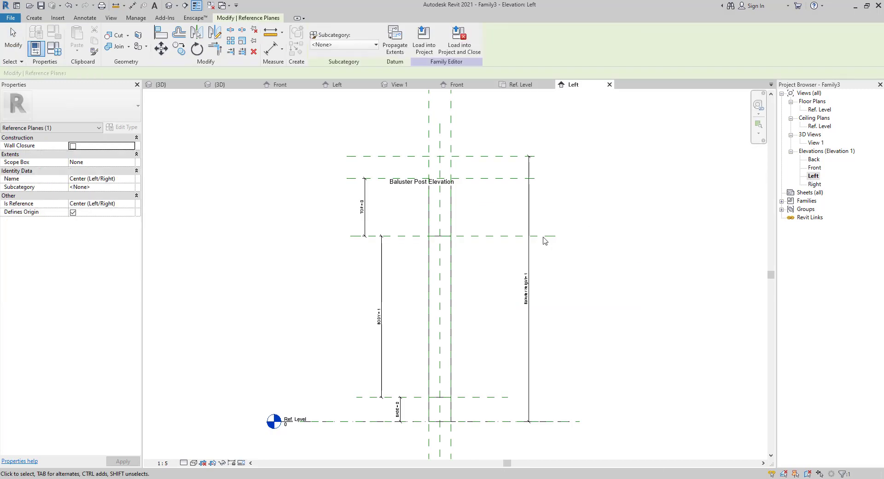
click(39, 21)
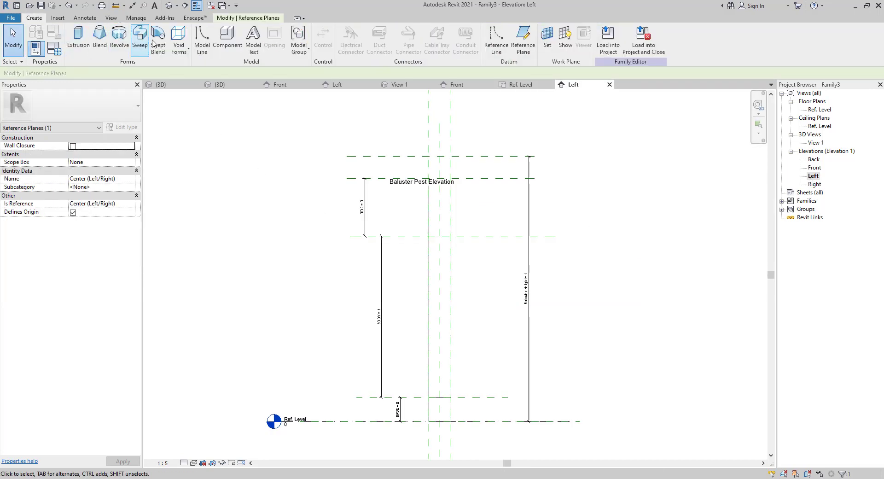
click(179, 41)
click(188, 87)
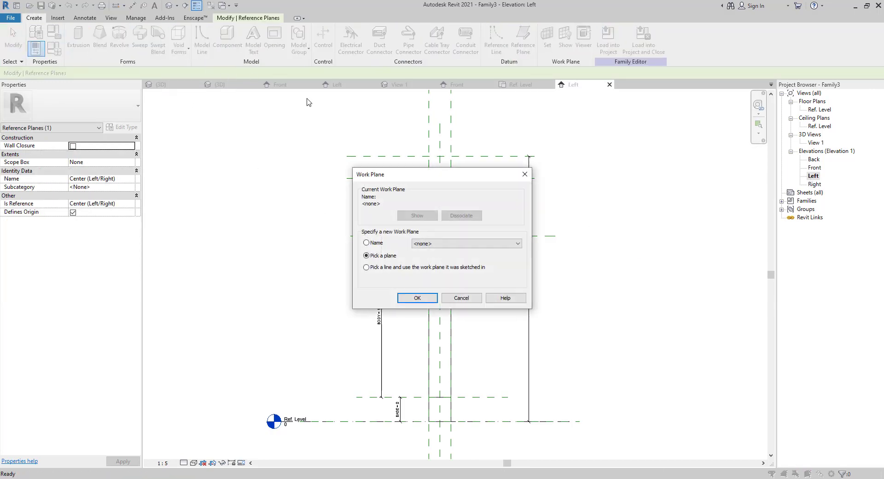
click(375, 244)
click(435, 243)
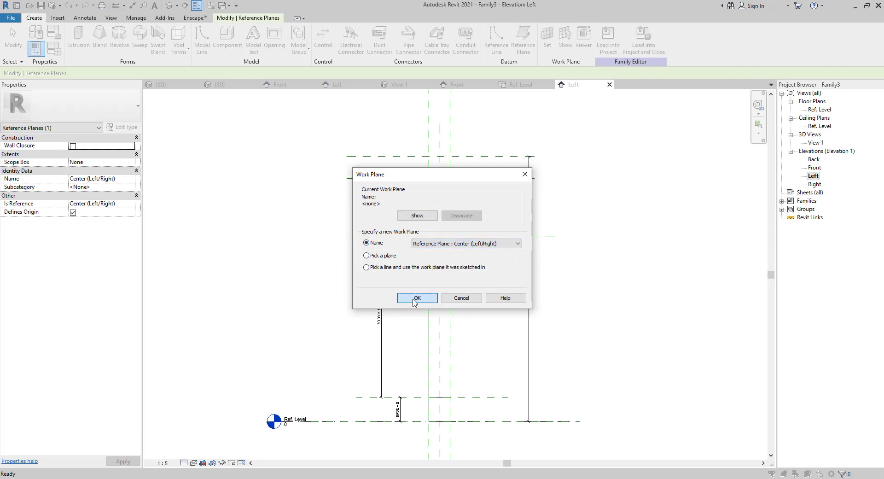
click(416, 298)
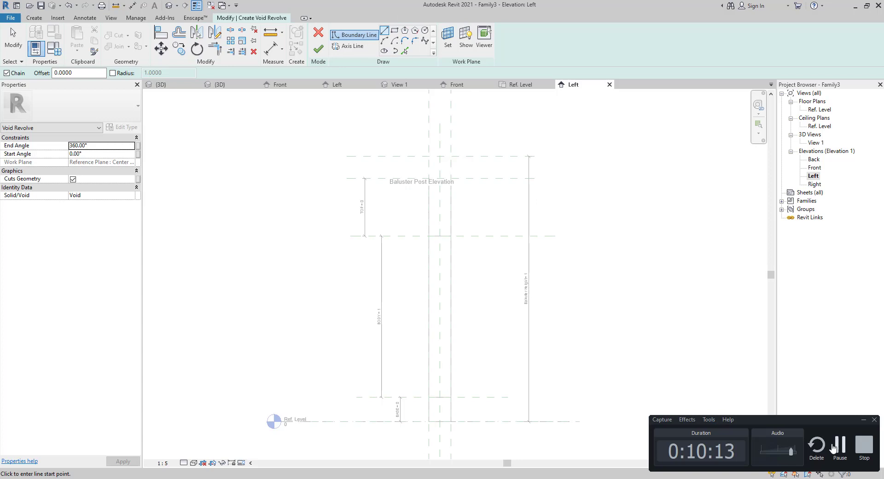
click(834, 448)
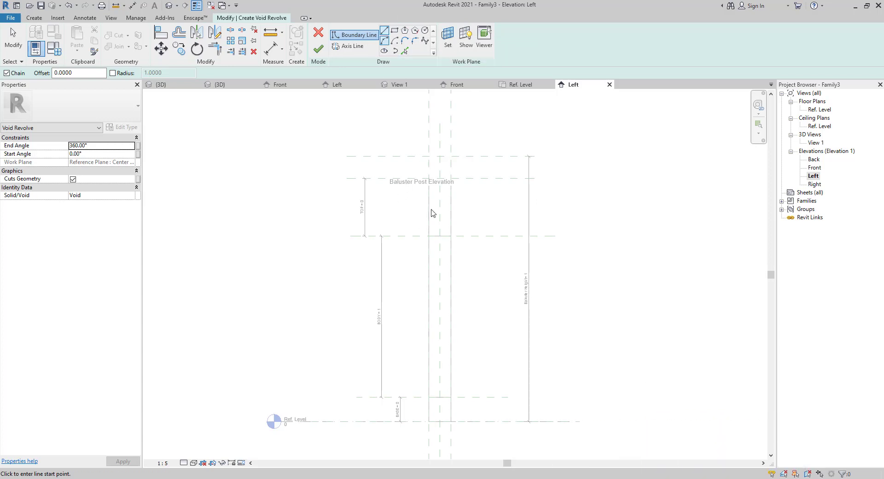
Try an open three-sided rectangular boundary about 0.055 wide across the post's edge, below the BODY dimension's upper plane, and shift it toward the centre
scroll(465, 159, up, 3)
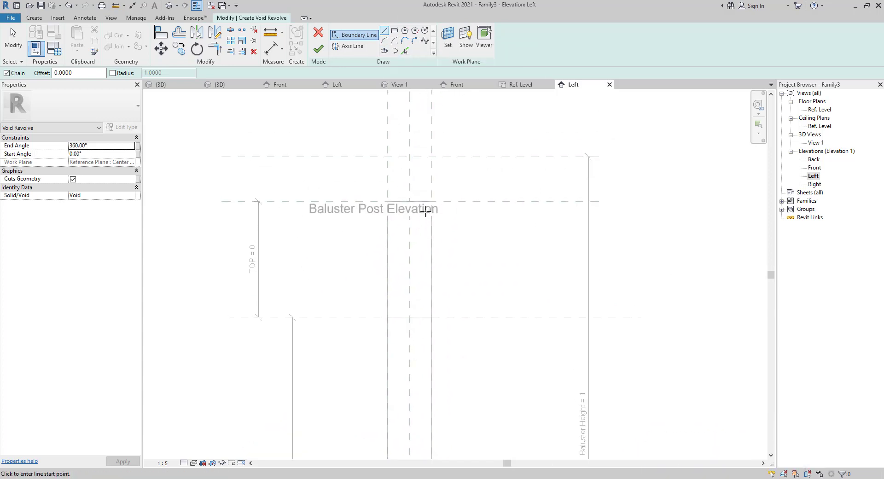
middle_drag(387, 223, 381, 277)
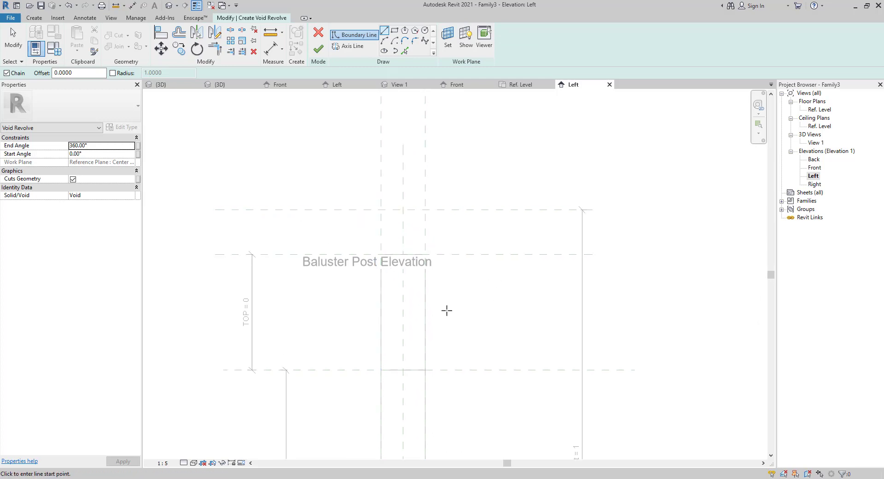
scroll(292, 338, down, 1)
middle_drag(293, 338, 321, 135)
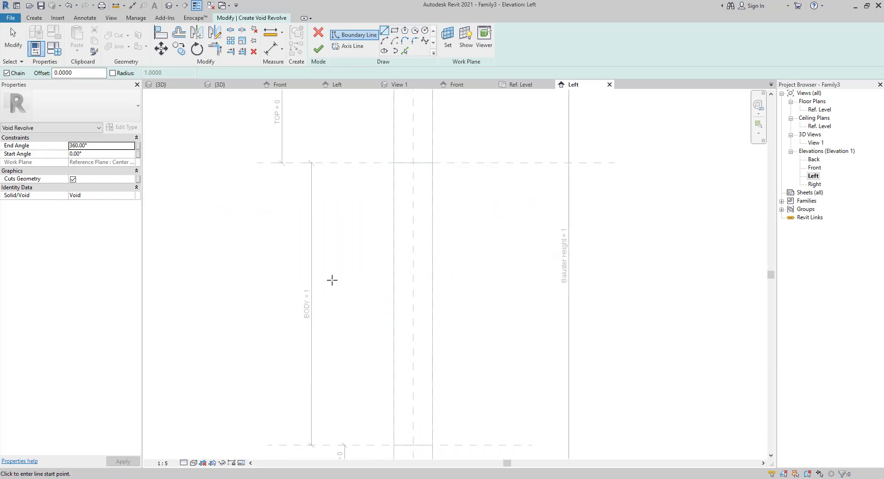
click(443, 178)
scroll(423, 183, up, 4)
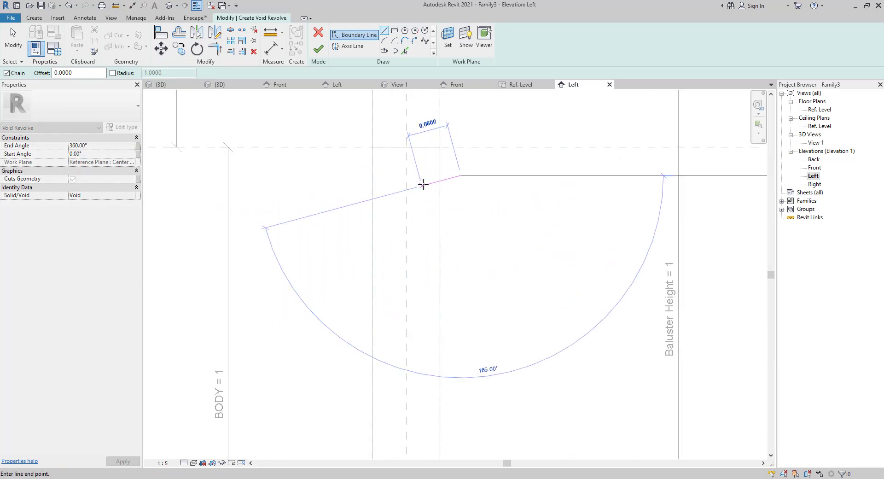
click(424, 175)
click(423, 226)
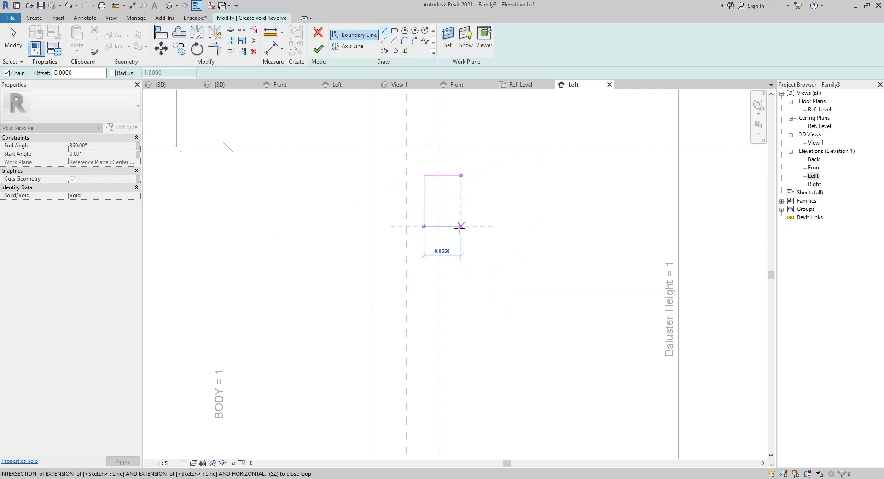
click(459, 228)
key(Escape)
key(Escape)
drag(404, 169, 500, 252)
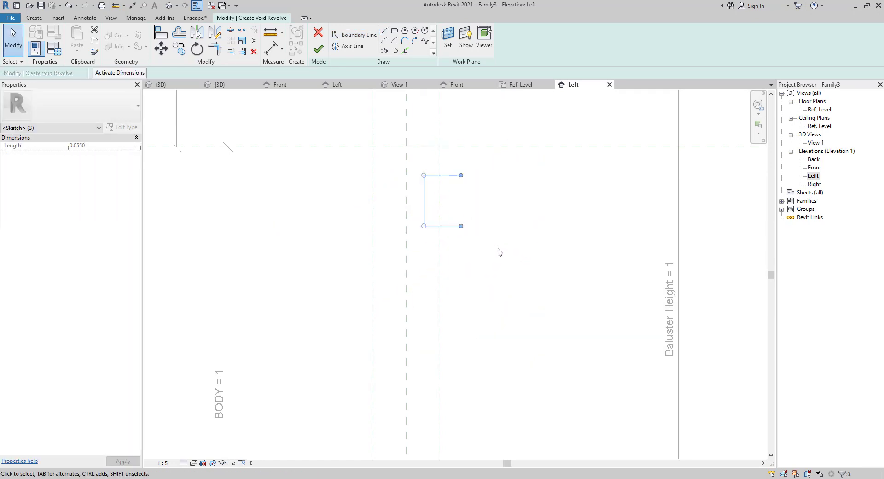
click(453, 244)
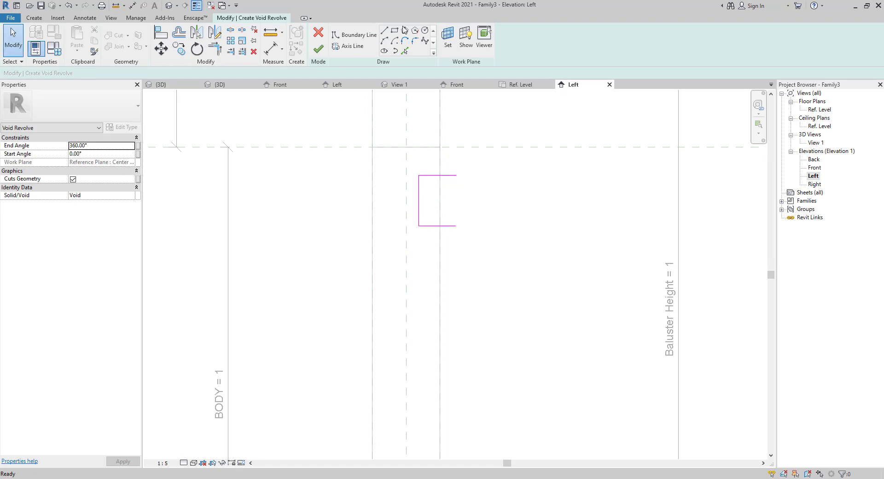
Cancel the closing line and delete the three rectangular boundary lines from the void revolve sketch
click(456, 226)
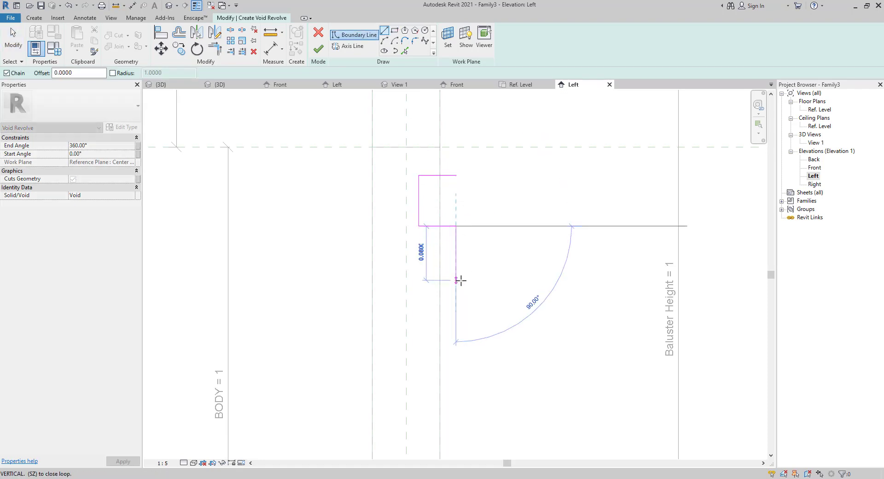
key(Escape)
key(Escape)
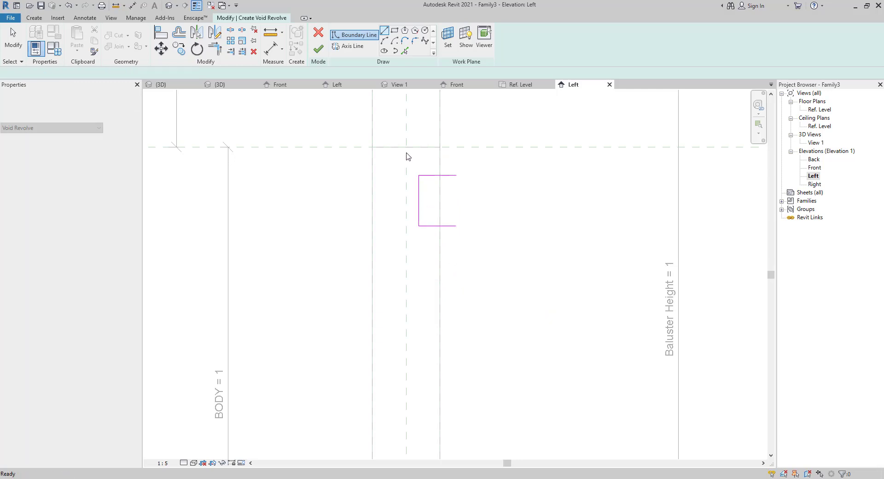
drag(406, 153, 500, 263)
key(Delete)
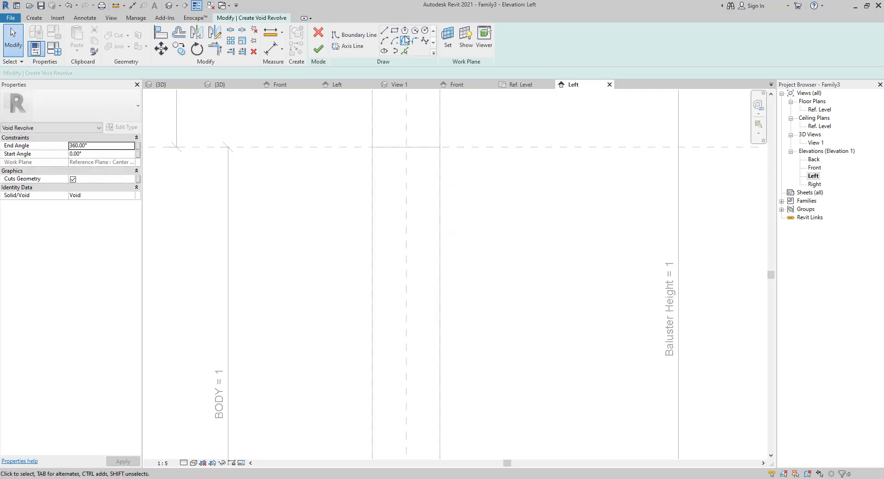
Sketch a six-sided polygon with a radius of about 0.04, centred on the post's edge plane below the BODY dimension's upper plane
click(404, 31)
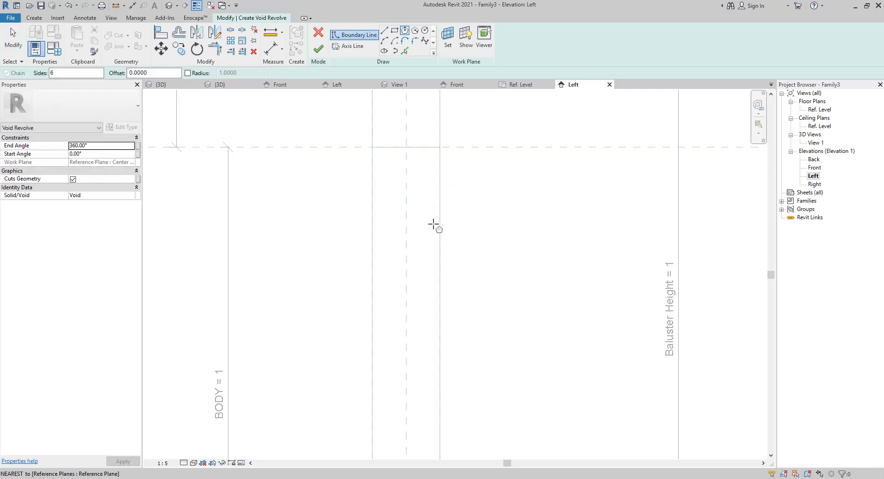
click(439, 221)
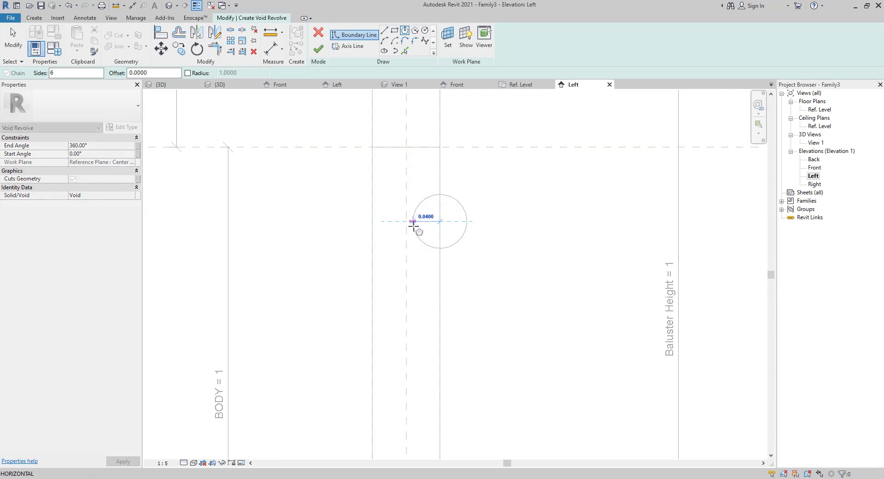
click(413, 223)
key(Escape)
key(Escape)
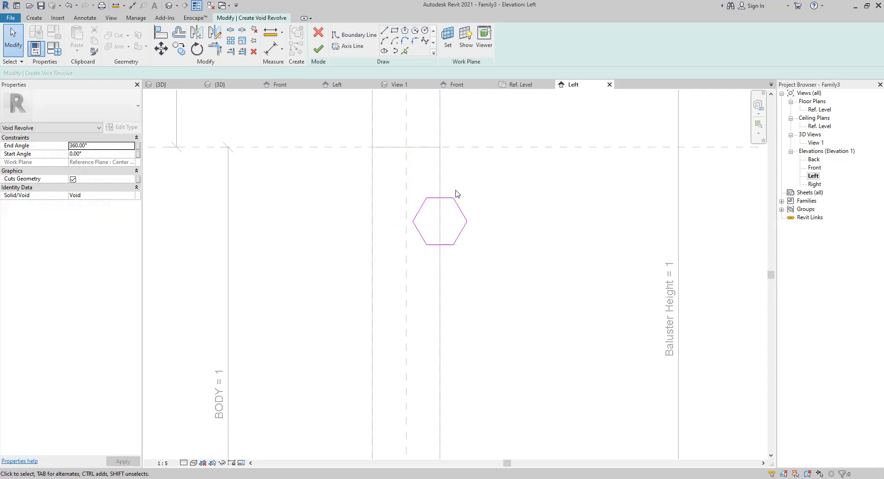
Delete the hexagon's two slanted sides that lie outside the post
click(465, 215)
key(Delete)
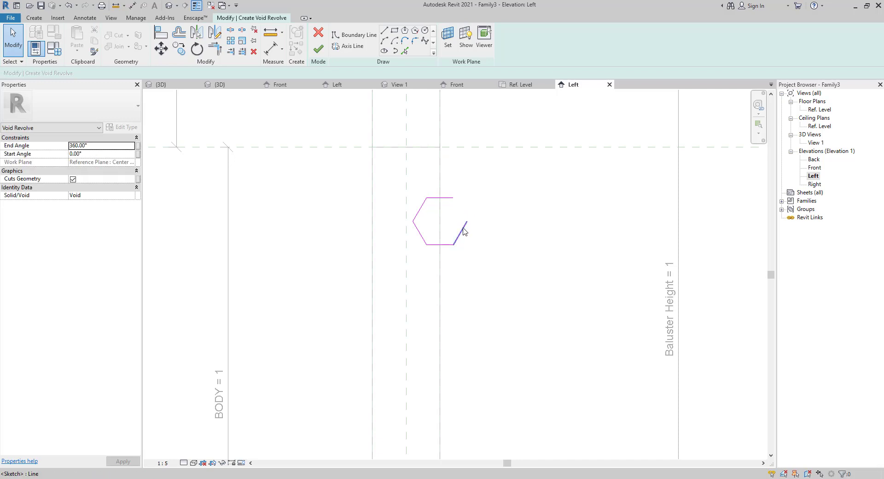
click(463, 228)
key(Delete)
mouse_move(470, 167)
mouse_down()
mouse_move(408, 297)
mouse_move(500, 187)
mouse_up()
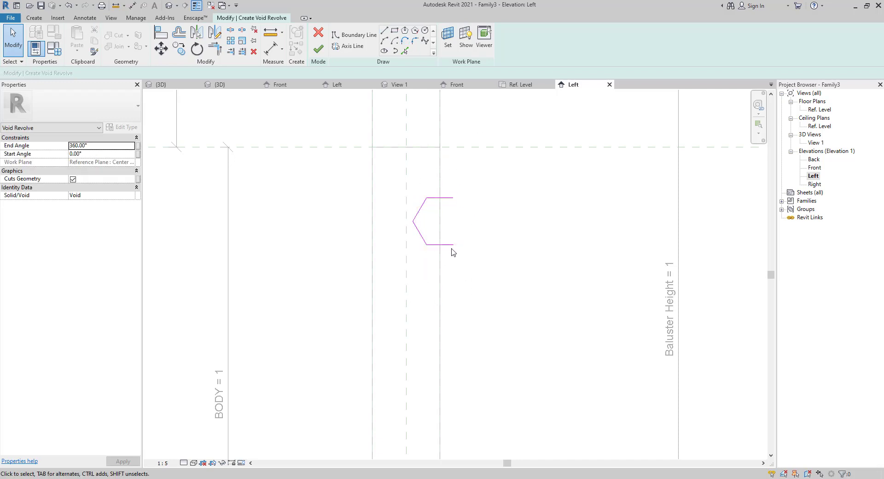
Draw a vertical boundary line down from the open lower end of the half-hexagon groove, about one groove height long
click(384, 30)
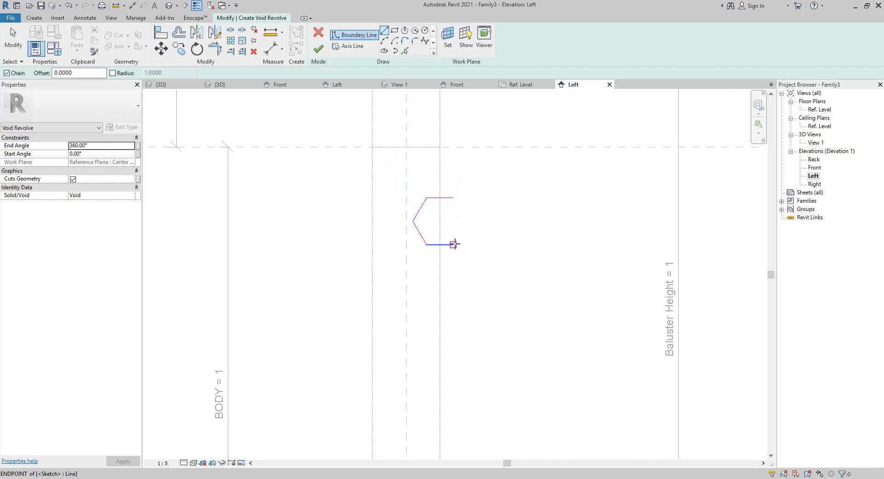
click(454, 244)
click(453, 291)
key(Escape)
key(Escape)
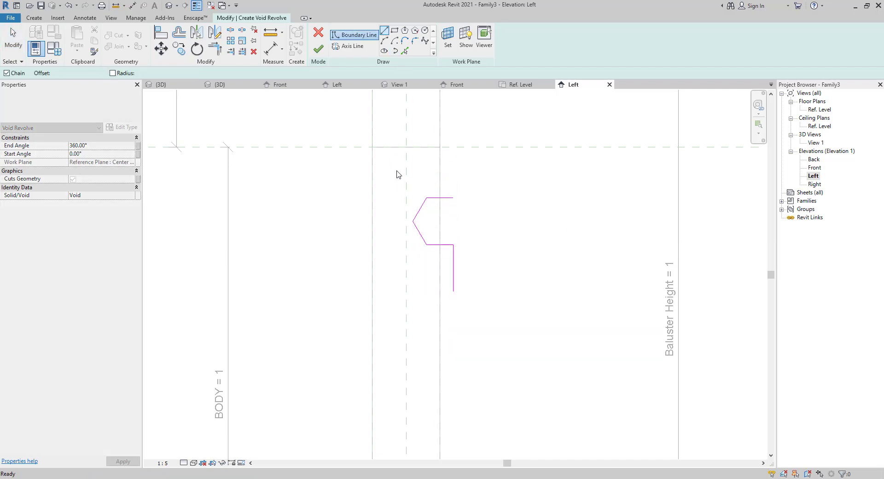
Copy the four half-hexagon lines straight down so the second groove starts at the vertical line's lower end
drag(368, 177, 486, 268)
key(m)
key(v)
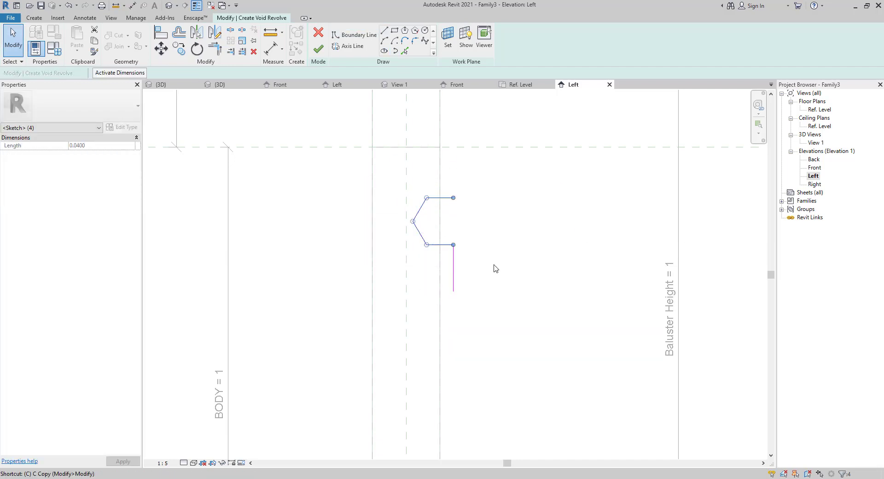
key(c)
key(o)
click(454, 198)
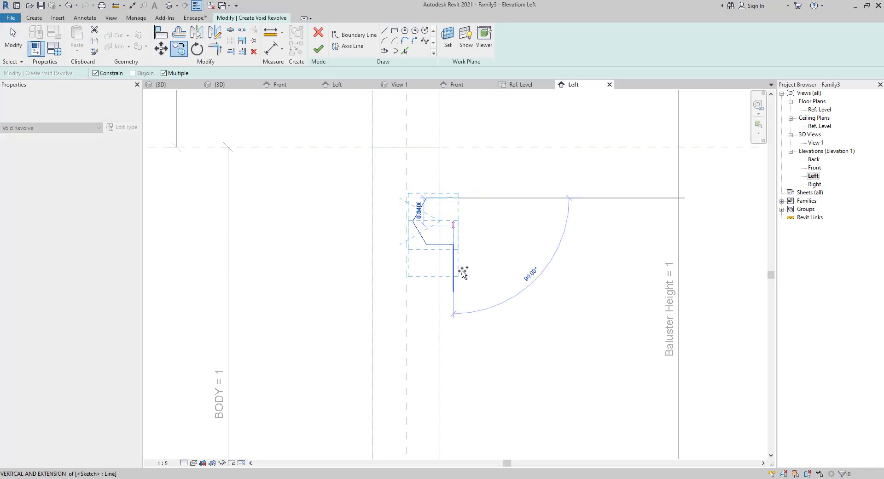
click(457, 292)
middle_drag(450, 340, 440, 217)
key(Escape)
Copy the vertical connecting line and second groove repeatedly down the BODY section, end to end, until there are five grooves
drag(469, 169, 394, 276)
key(c)
key(o)
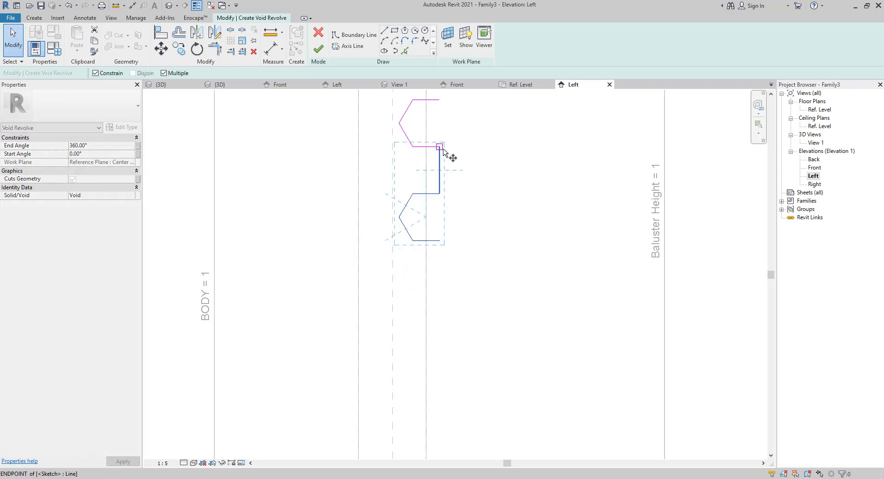
click(440, 147)
click(441, 243)
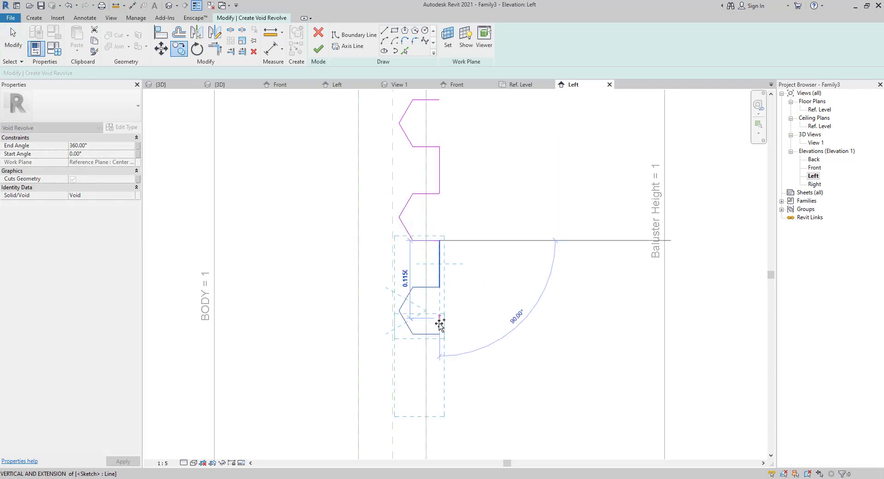
middle_drag(437, 341, 442, 183)
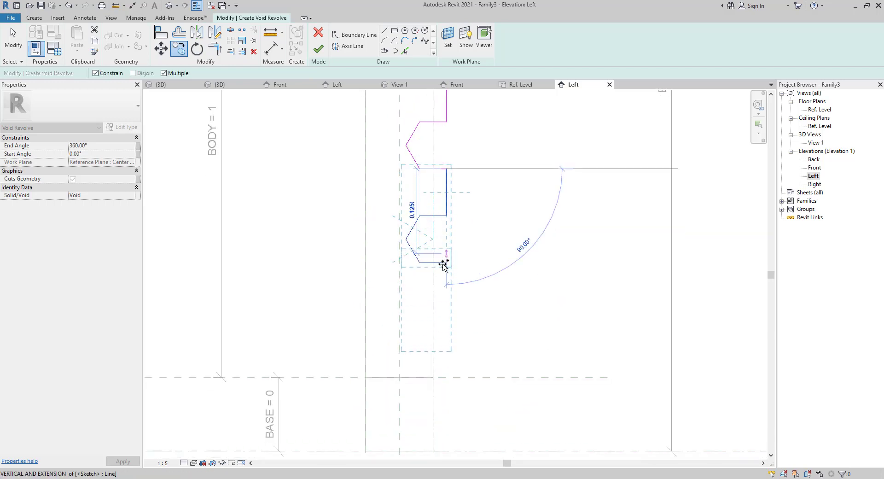
click(445, 263)
key(Escape)
key(Escape)
scroll(417, 338, down, 1)
scroll(342, 386, down, 2)
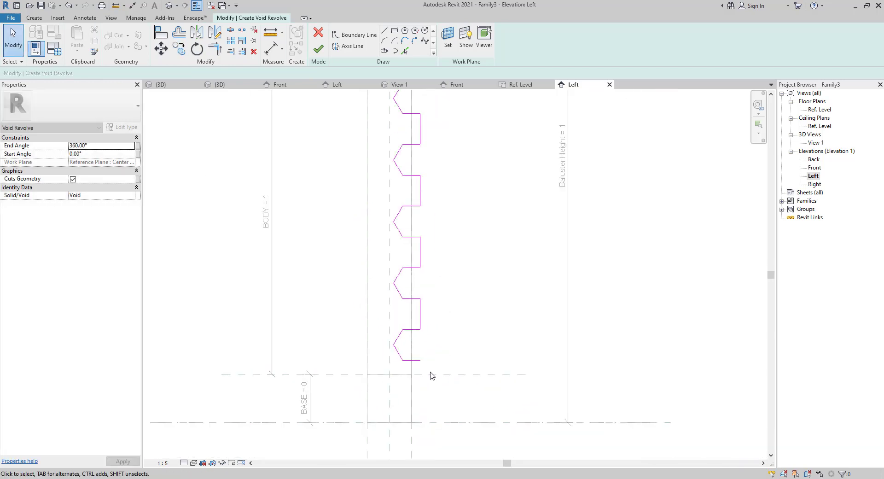
Close the groove profile with boundary lines outside the post, joining the lowest groove's open end to the top groove's open end
scroll(419, 366, up, 3)
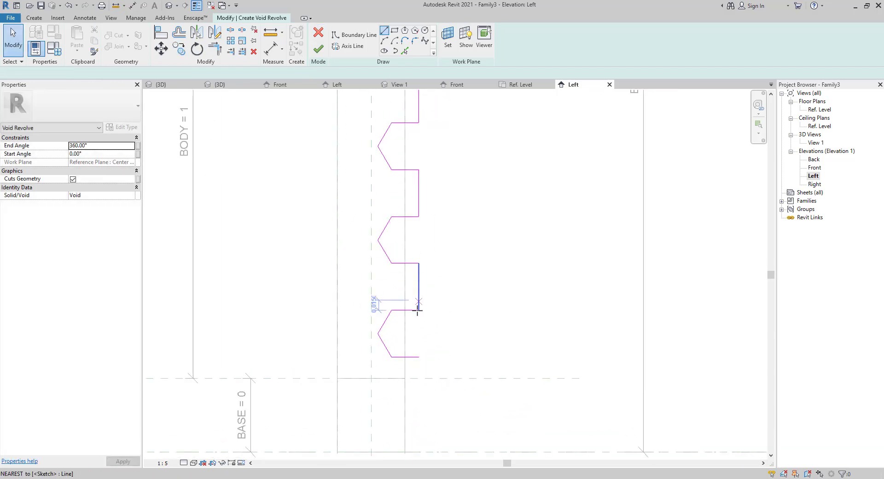
click(419, 357)
click(452, 356)
scroll(391, 170, down, 2)
mouse_move(392, 171)
middle_down()
mouse_move(373, 289)
mouse_move(315, 477)
middle_up()
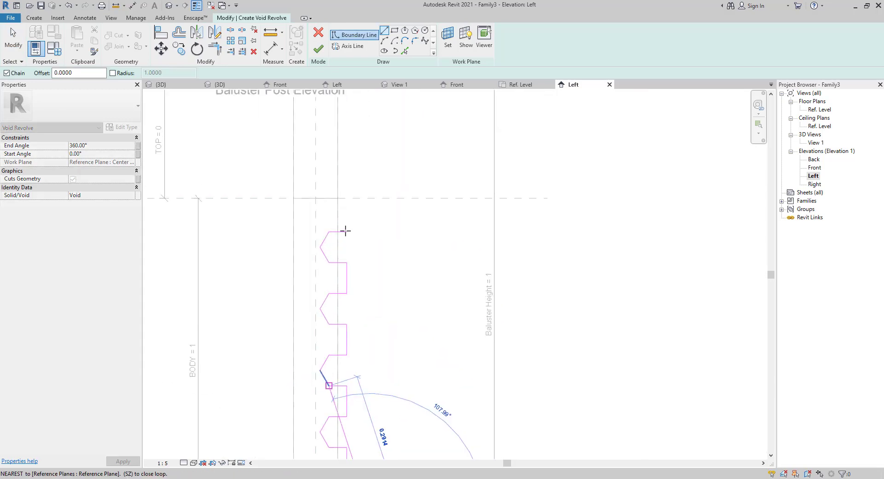
click(370, 232)
click(347, 232)
middle_drag(368, 305, 460, 233)
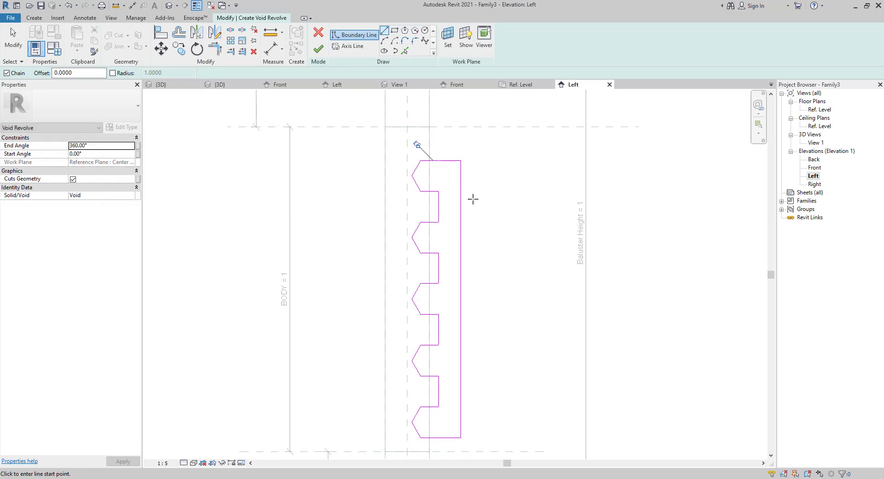
scroll(408, 339, down, 1)
key(Escape)
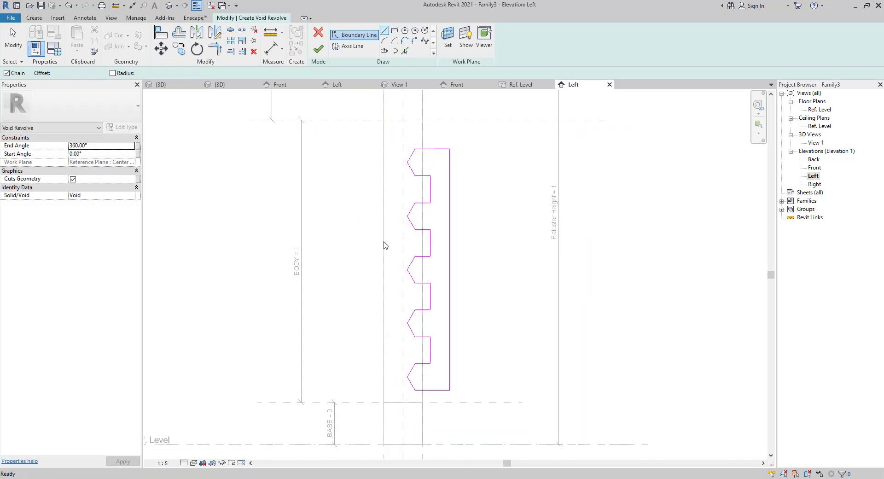
key(Escape)
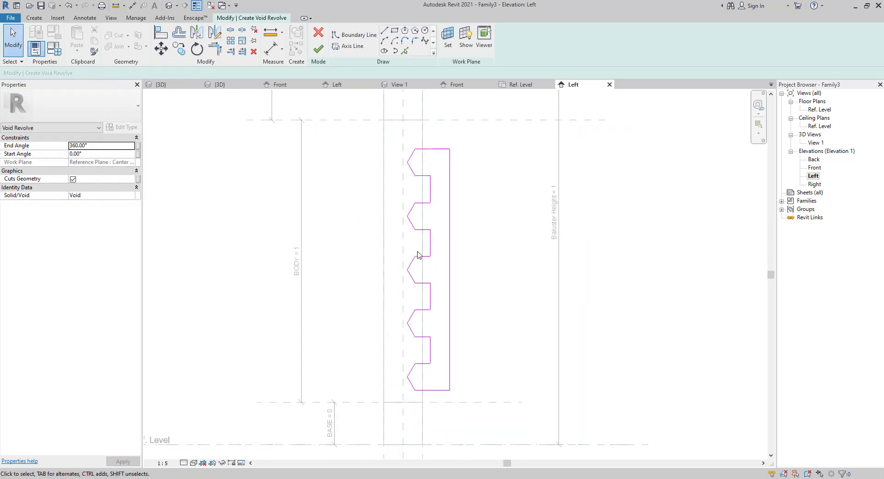
Draw a vertical revolve axis about 0.94 long on the Center (Front/Back) reference plane, and finish the void revolve
click(363, 51)
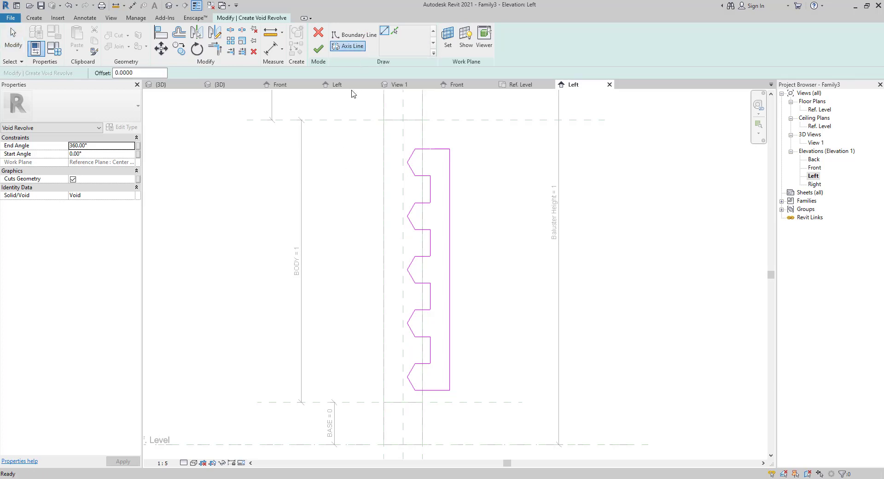
middle_drag(380, 112, 395, 168)
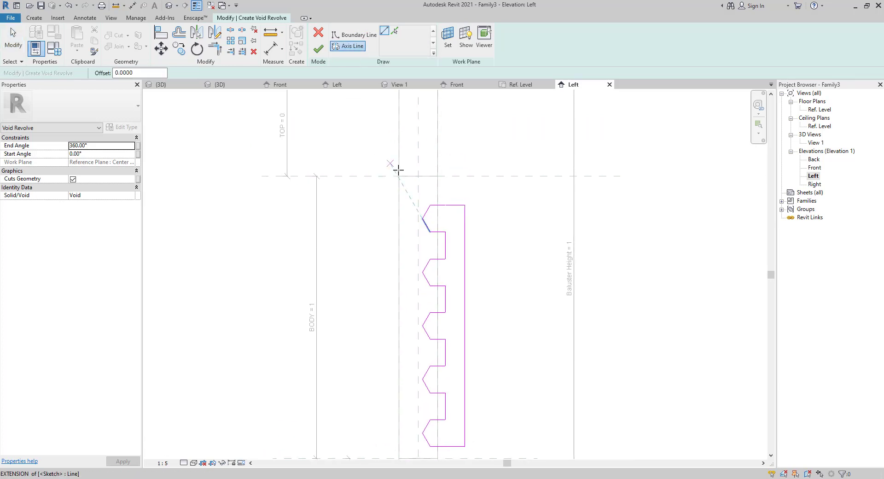
click(420, 113)
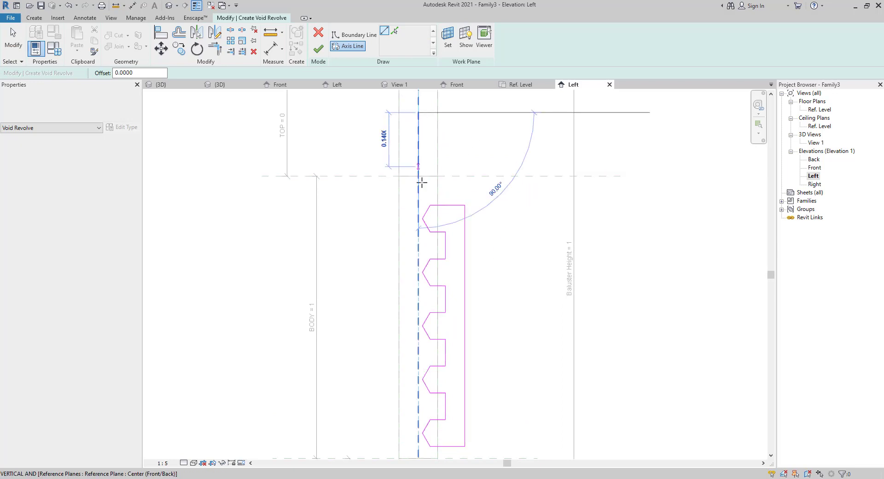
scroll(450, 252, down, 2)
middle_drag(450, 252, 436, 154)
click(418, 282)
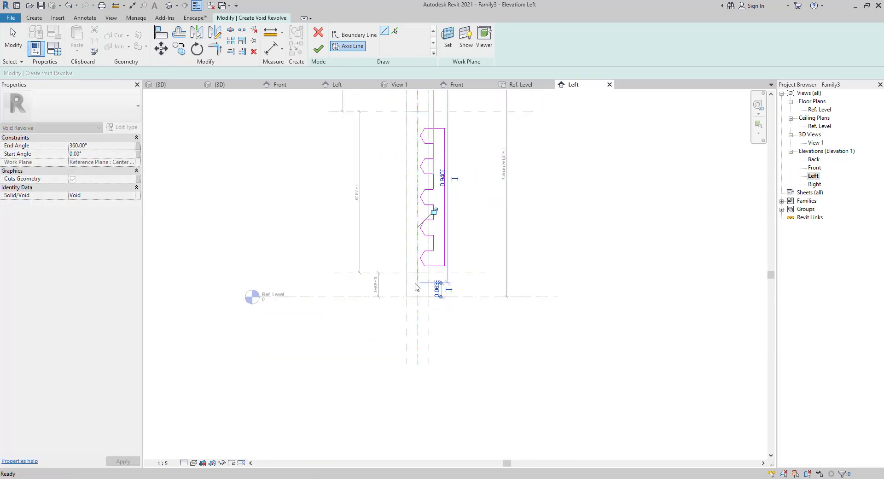
middle_drag(334, 245, 335, 323)
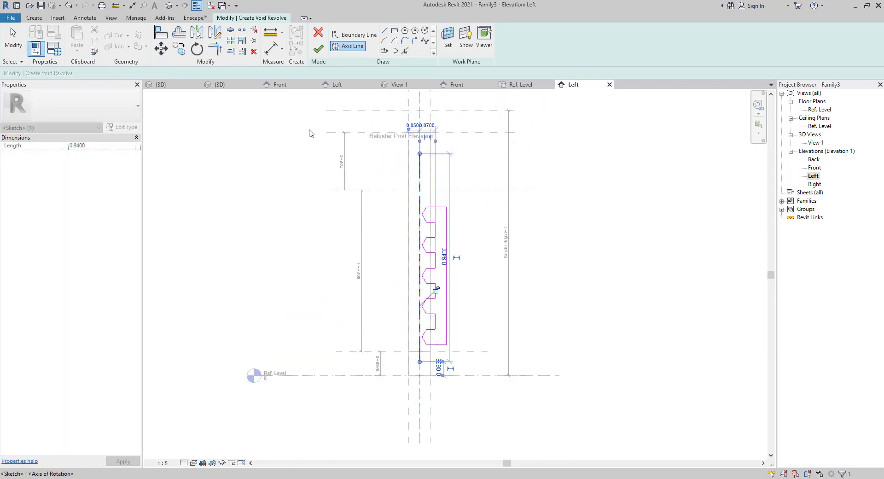
click(318, 48)
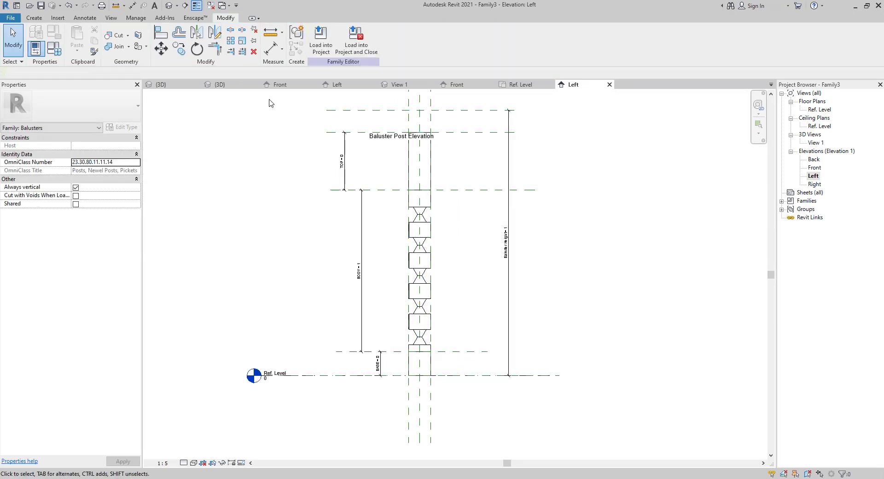
Inspect the carved baluster post in the 3D view and return to the Left elevation
click(173, 7)
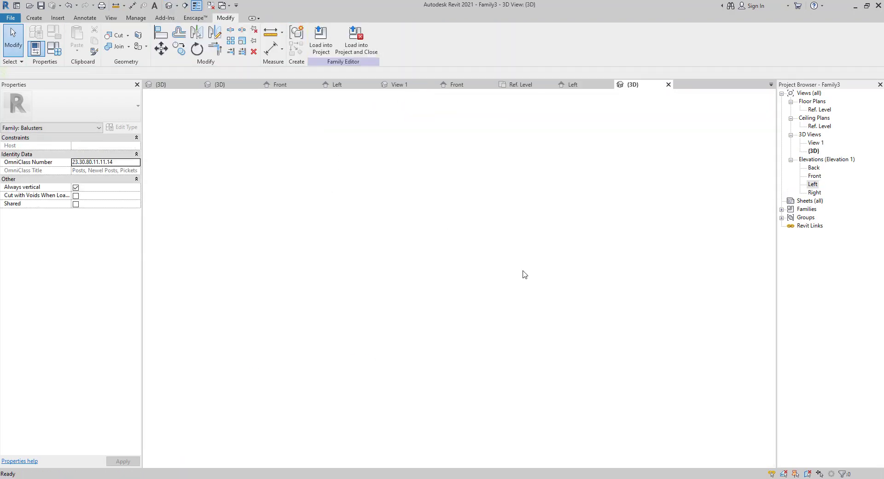
shift+middle_drag(339, 319, 587, 259)
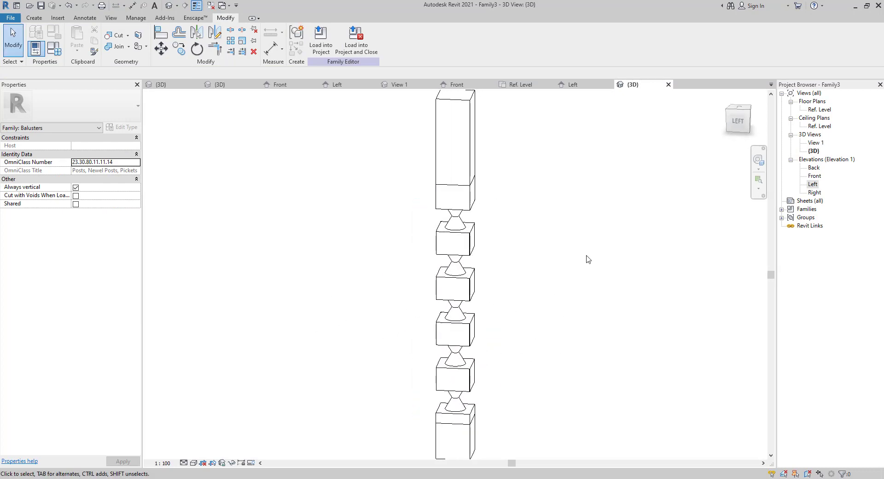
double_click(813, 184)
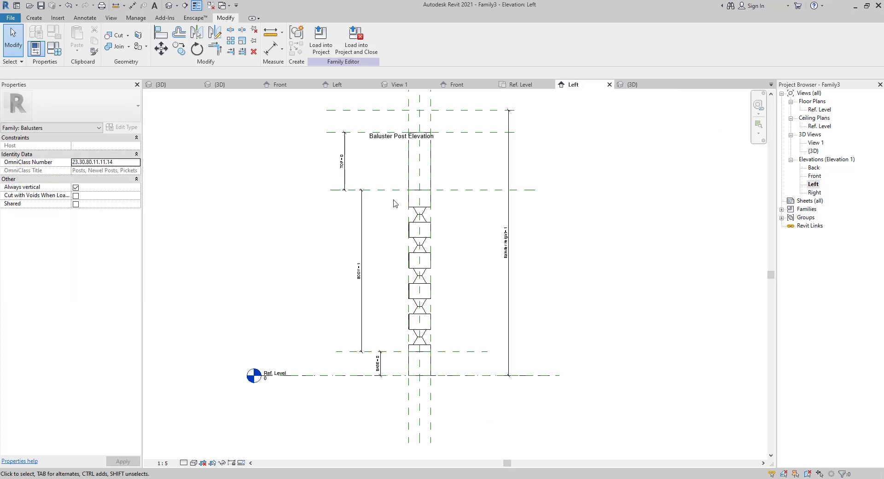
Set the BODY parameter to 0.9 in the family types and apply it
scroll(392, 223, up, 4)
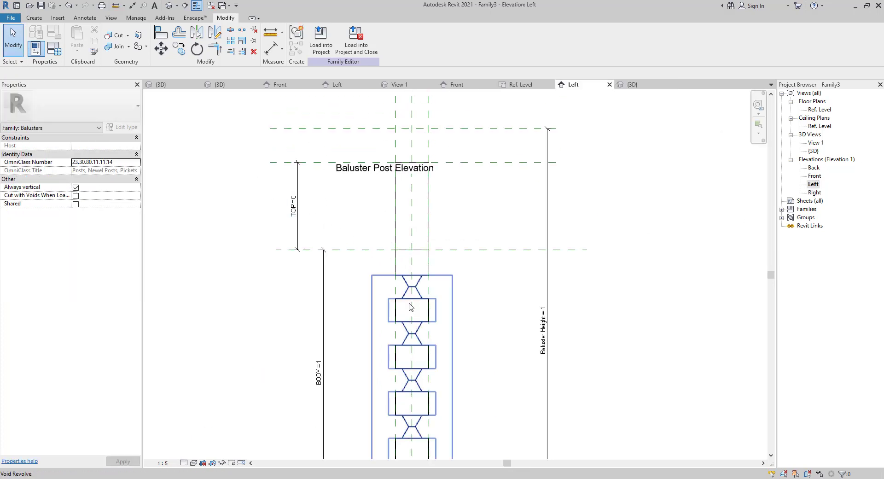
scroll(405, 307, down, 2)
click(341, 366)
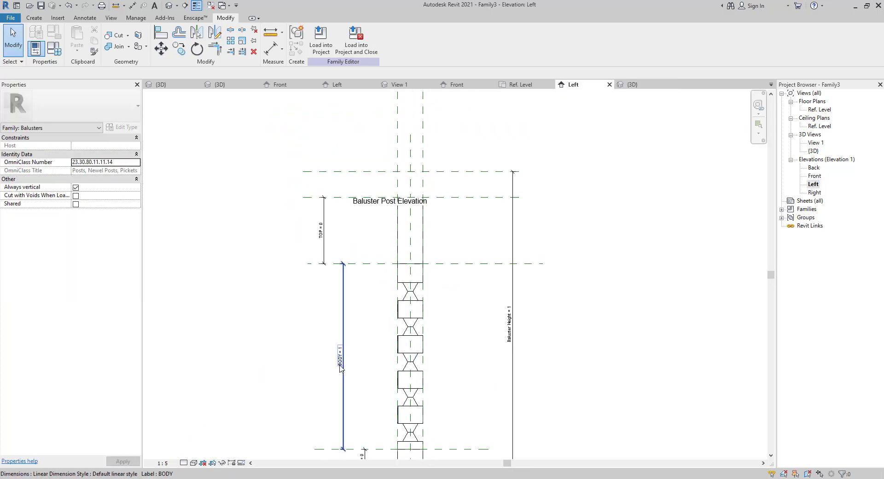
click(58, 52)
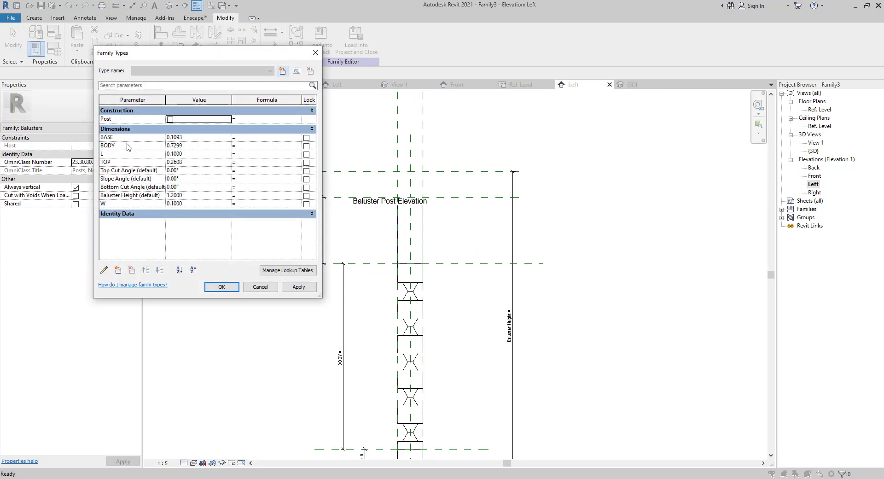
click(193, 148)
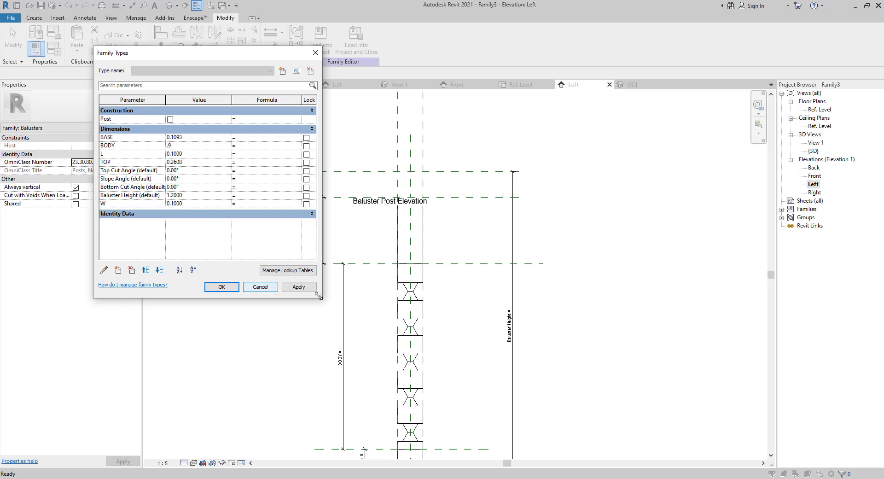
click(299, 286)
click(221, 286)
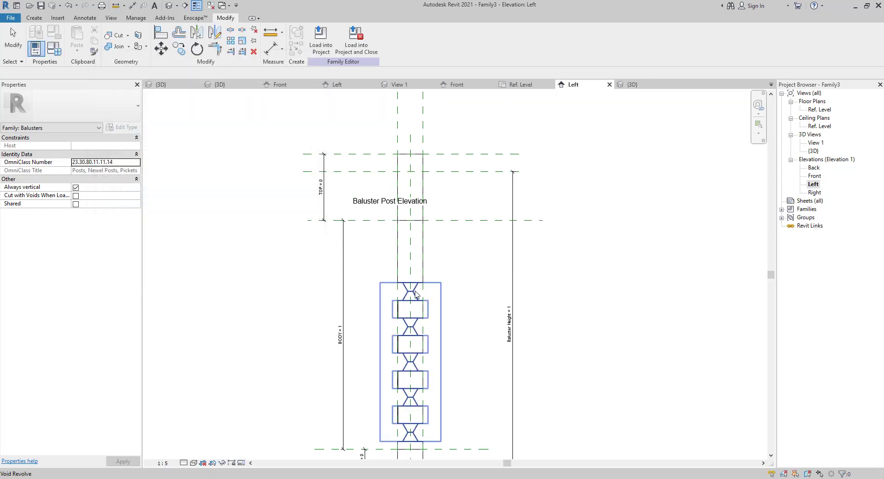
Edit the void revolve sketch and copy the upper two grooves with their connecting lines upward by about 0.277
double_click(416, 293)
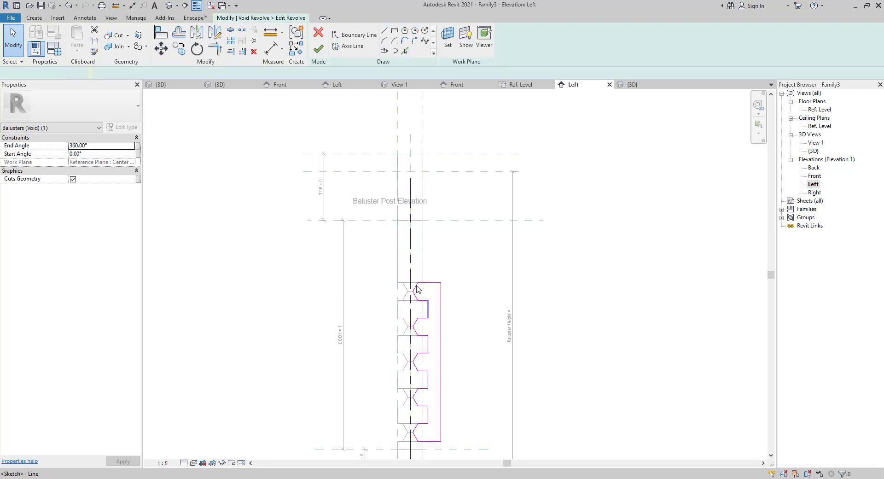
drag(392, 260, 469, 334)
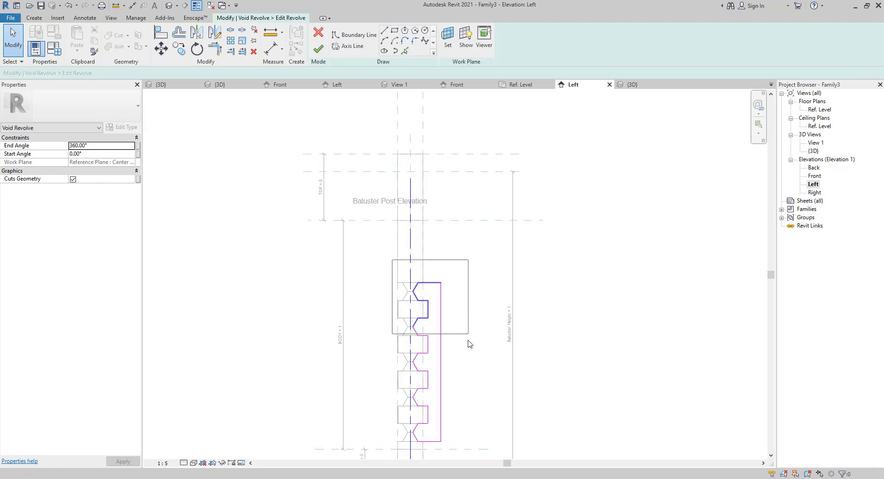
drag(468, 341, 469, 343)
key(c)
key(o)
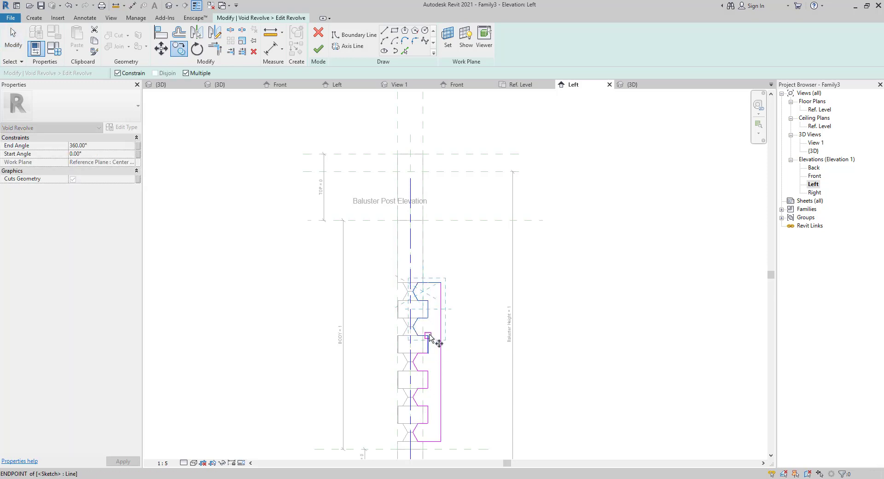
key(Escape)
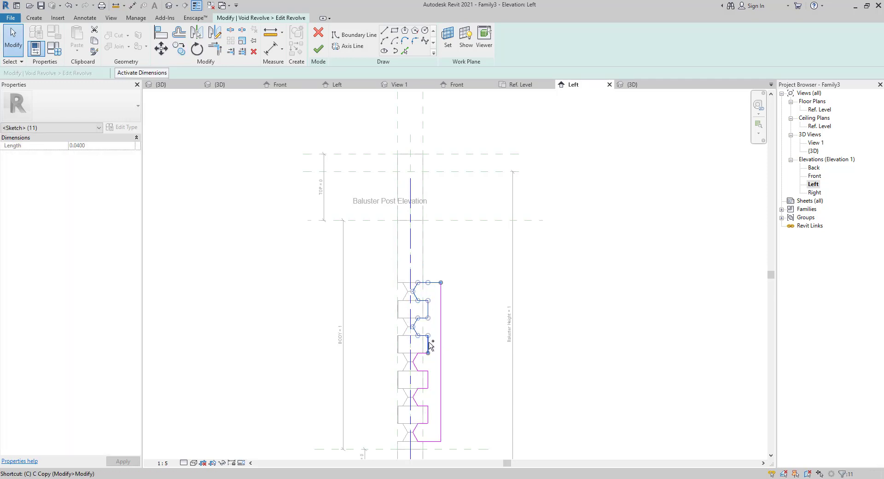
key(o)
click(429, 352)
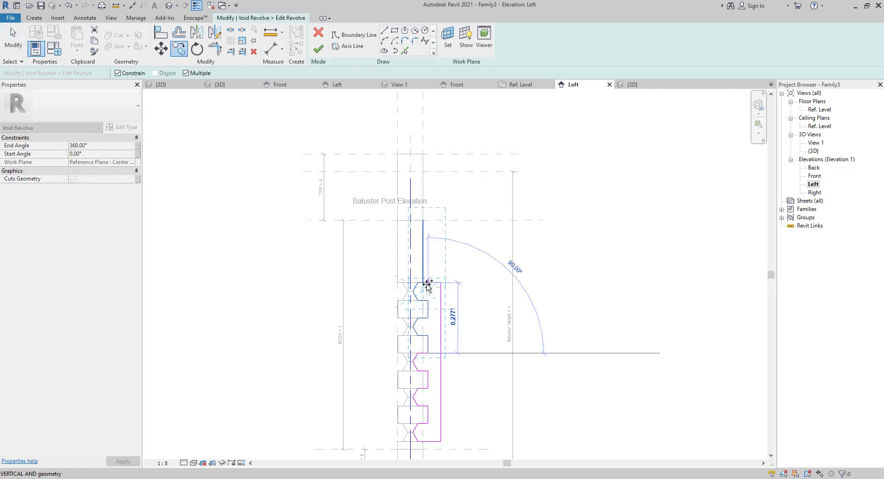
click(428, 282)
key(Escape)
key(Escape)
Delete the uppermost copied groove and the vertical line beneath it from the void revolve sketch
scroll(414, 273, up, 3)
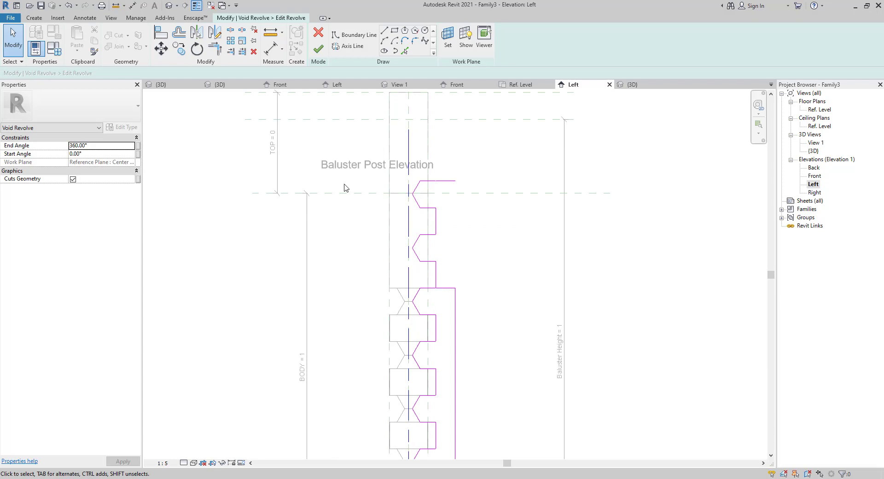
drag(381, 151, 479, 220)
key(Delete)
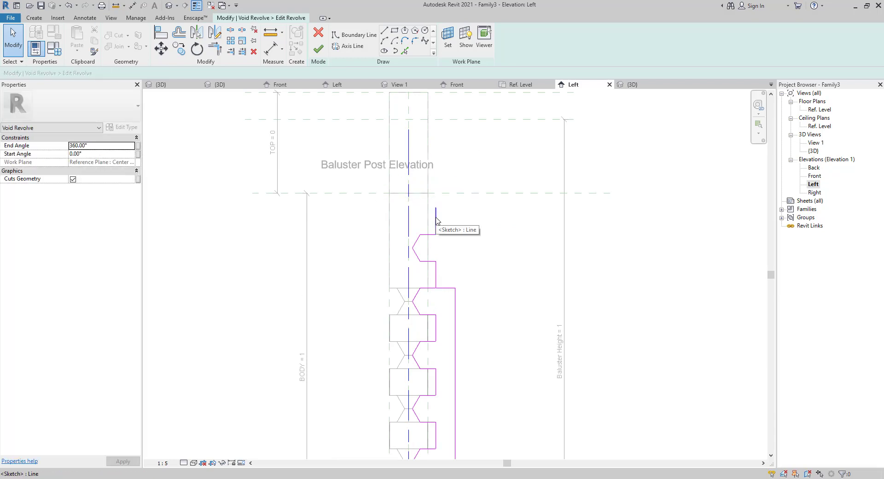
click(436, 221)
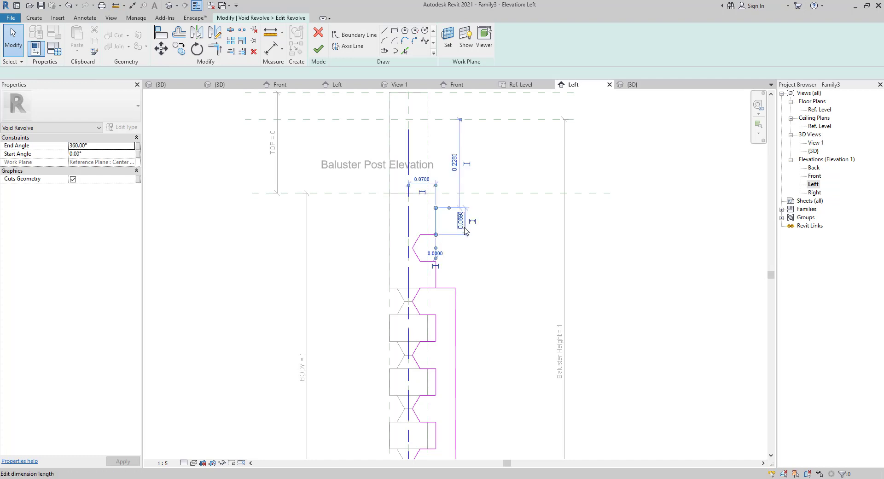
key(Delete)
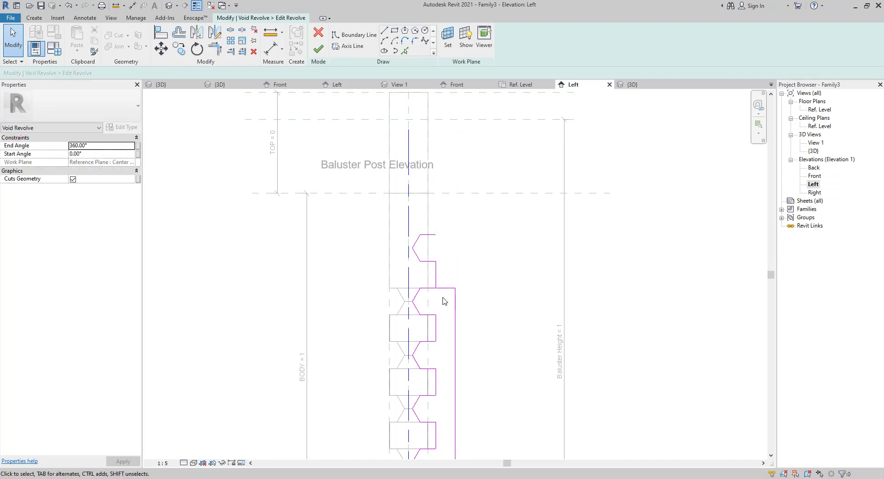
Trim the new upper horizontal line to the outer vertical boundary and delete the old horizontal closing segment
key(t)
key(r)
click(432, 235)
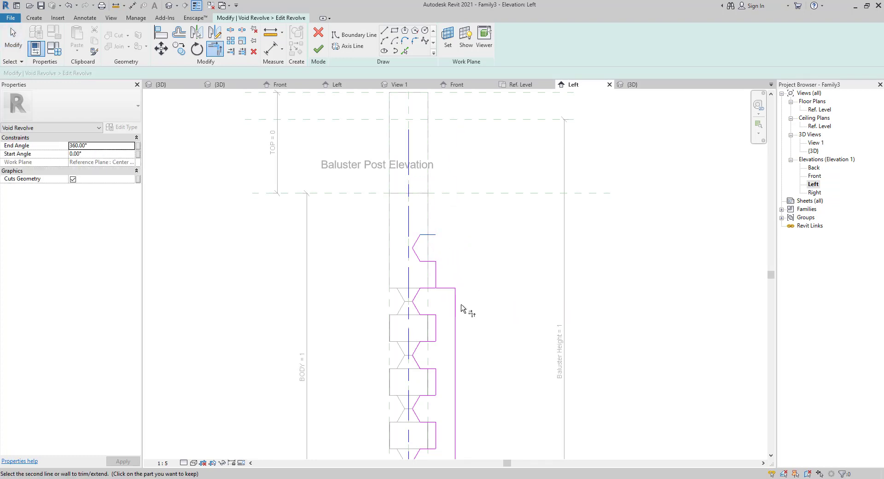
click(454, 296)
key(Escape)
click(447, 288)
key(Delete)
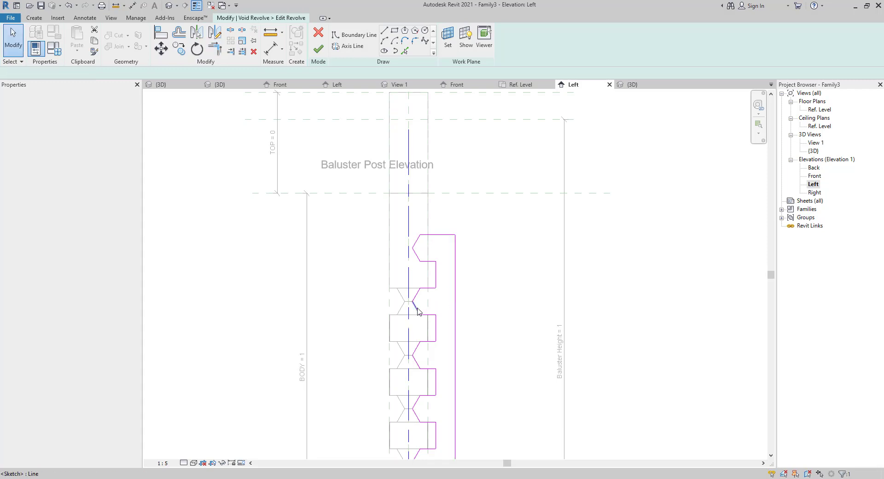
Nudge the entire groove sketch slightly upward within the body and finish editing the void revolve
scroll(418, 304, down, 3)
mouse_move(418, 304)
middle_down()
mouse_move(428, 277)
mouse_move(417, 202)
mouse_move(418, 224)
middle_up()
scroll(422, 282, up, 3)
scroll(415, 259, down, 1)
mouse_move(377, 157)
mouse_down()
mouse_move(529, 363)
mouse_move(535, 430)
mouse_up()
key(Up)
key(Up)
key(Up)
key(Up)
key(Up)
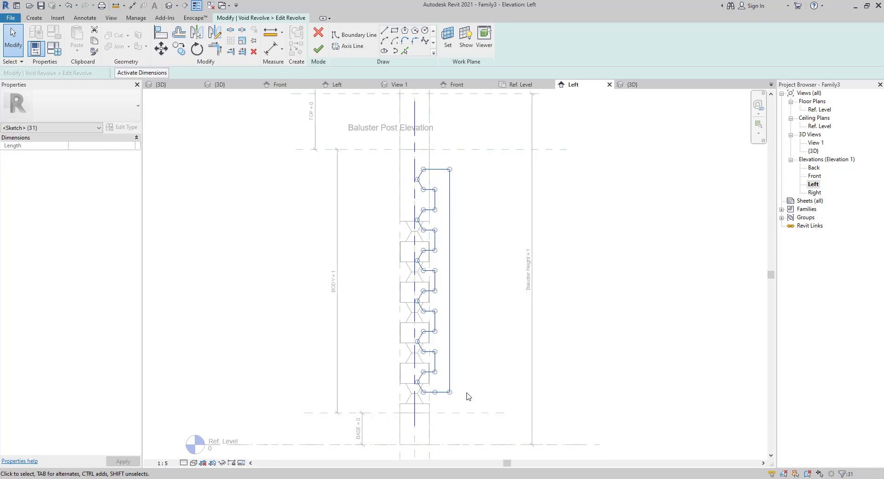
click(285, 289)
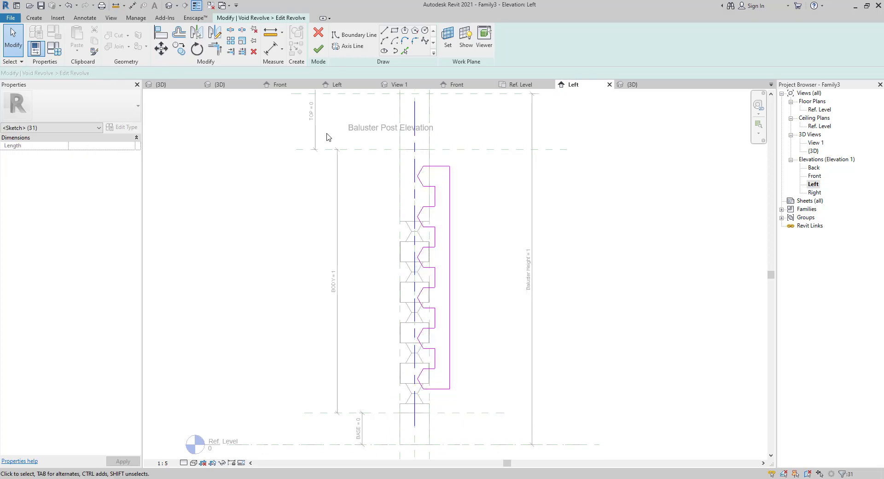
click(318, 48)
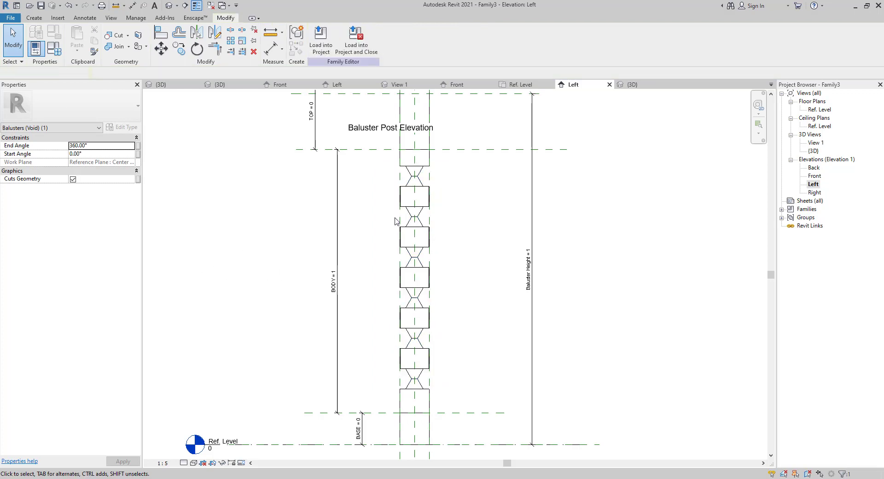
click(320, 183)
Examine the TOP and Baluster Height dimensions and their reference planes at the post's upper end
middle_drag(327, 221, 364, 334)
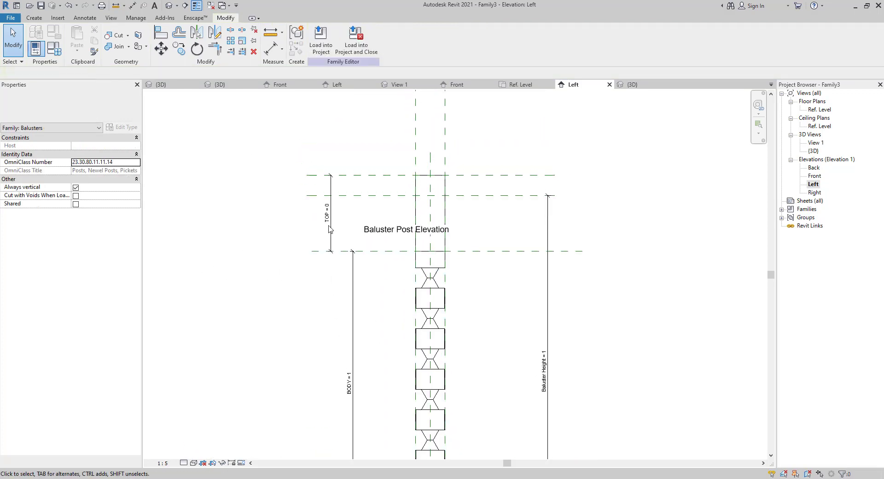
scroll(435, 230, up, 3)
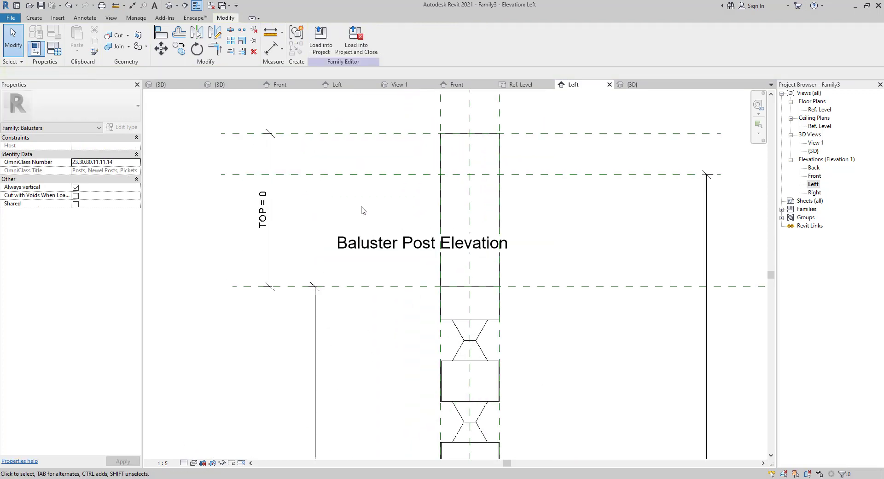
scroll(543, 299, down, 3)
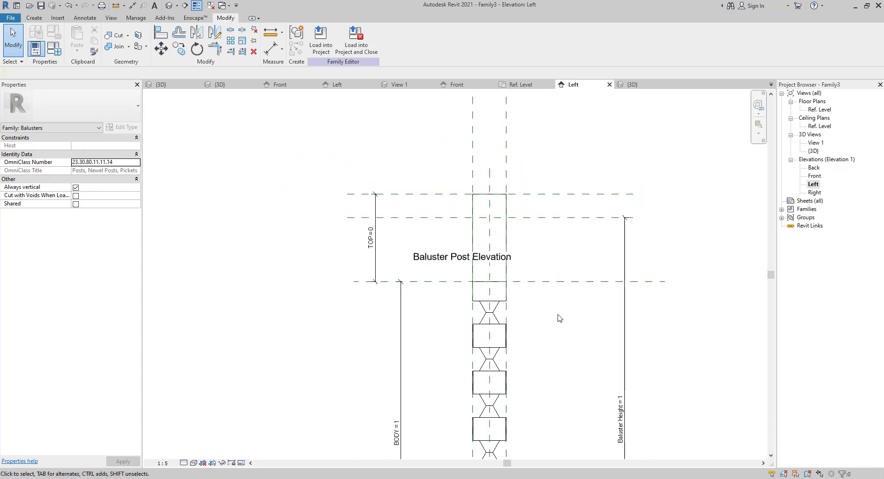
click(623, 342)
scroll(572, 339, down, 2)
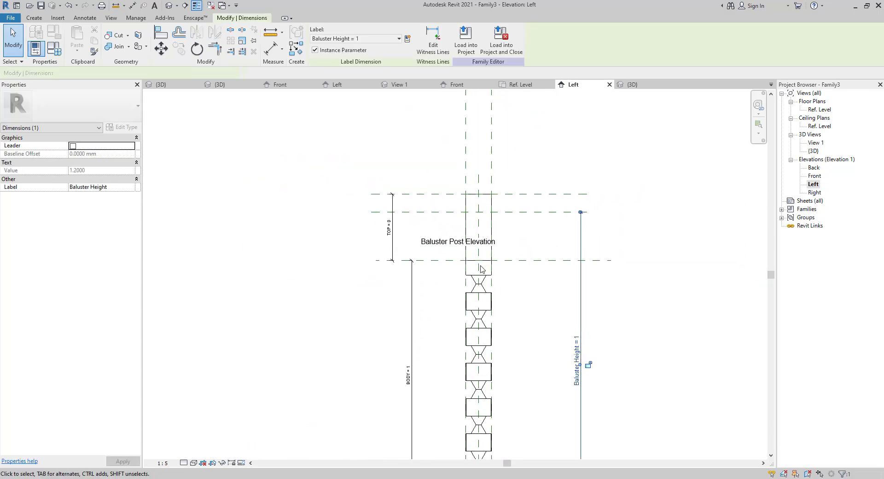
scroll(472, 207, up, 3)
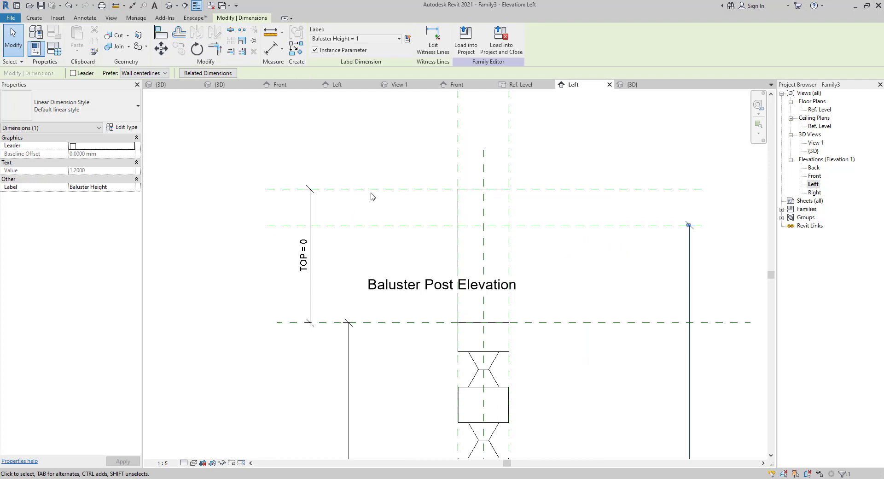
scroll(542, 290, down, 2)
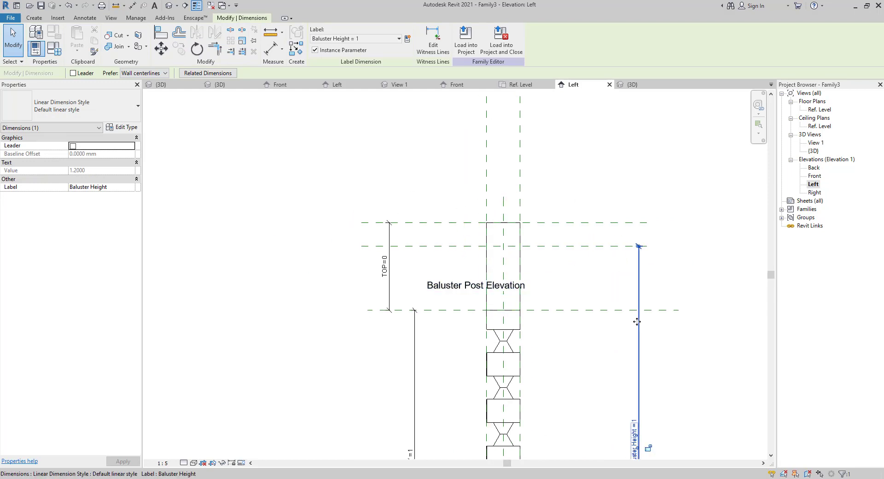
middle_drag(587, 318, 511, 209)
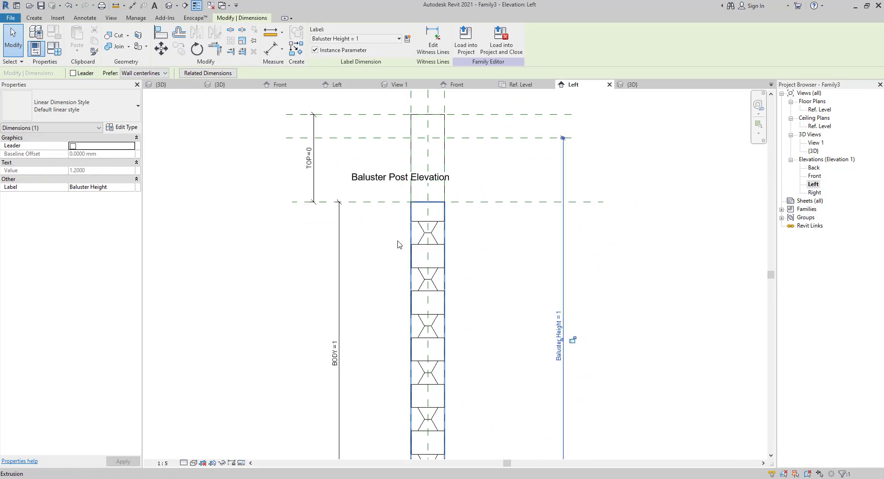
click(534, 305)
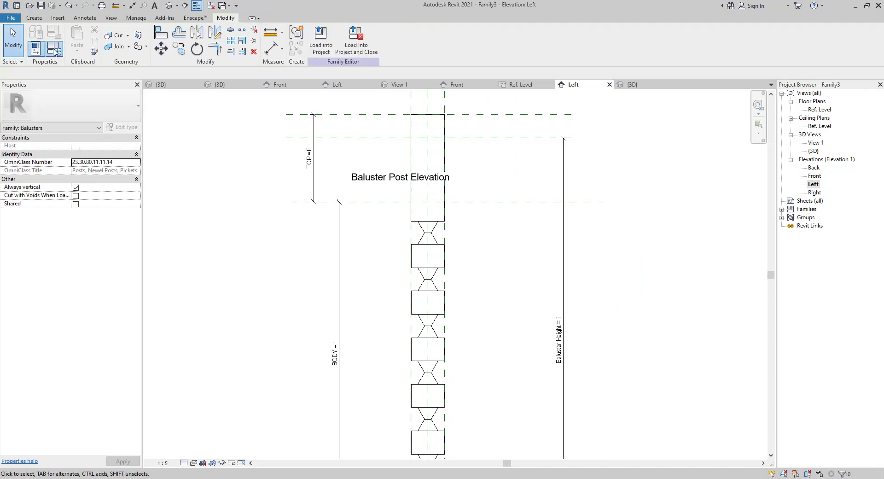
Set the TOP parameter to 0.1 in the family types and apply it
click(54, 49)
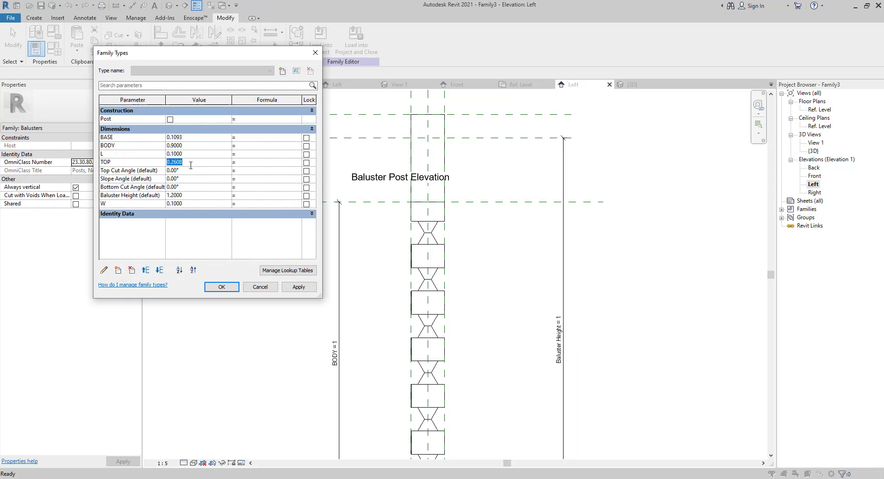
click(297, 287)
click(222, 286)
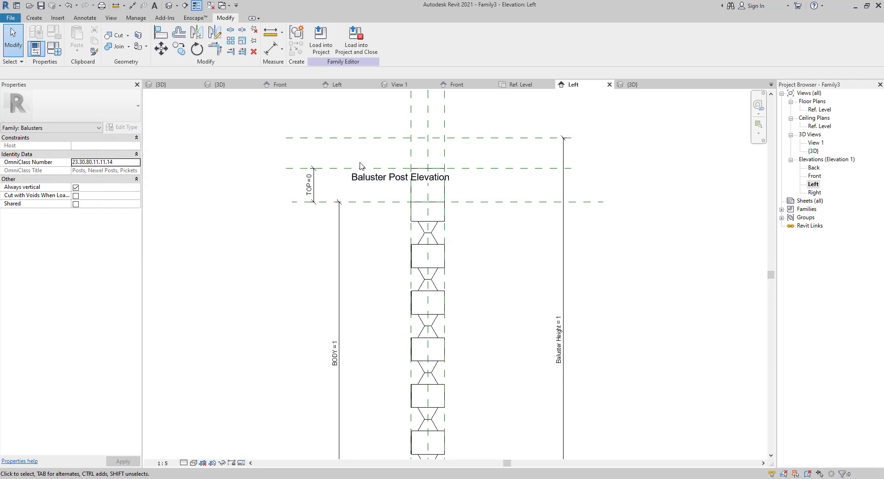
Inspect the whole post in the Left elevation, then its top section near the TOP dimension
scroll(360, 163, up, 3)
middle_drag(563, 289, 526, 311)
scroll(617, 333, down, 2)
middle_drag(618, 334, 610, 234)
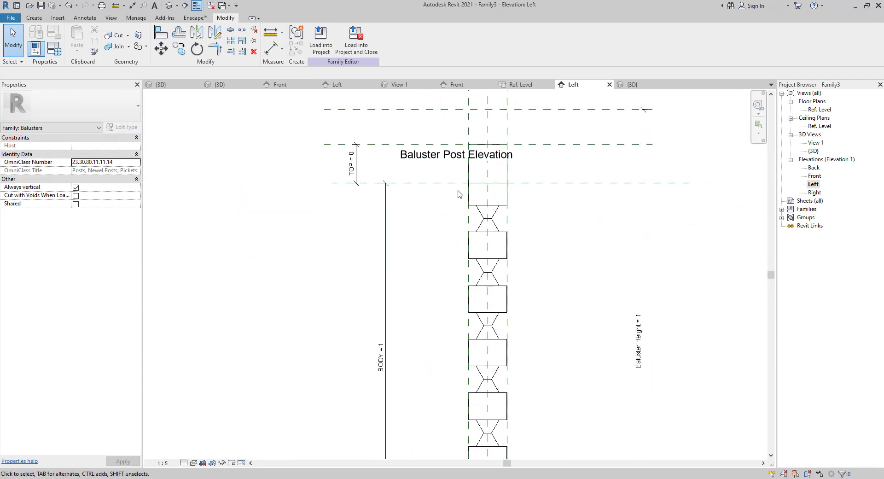
scroll(540, 302, down, 2)
middle_drag(538, 295, 537, 287)
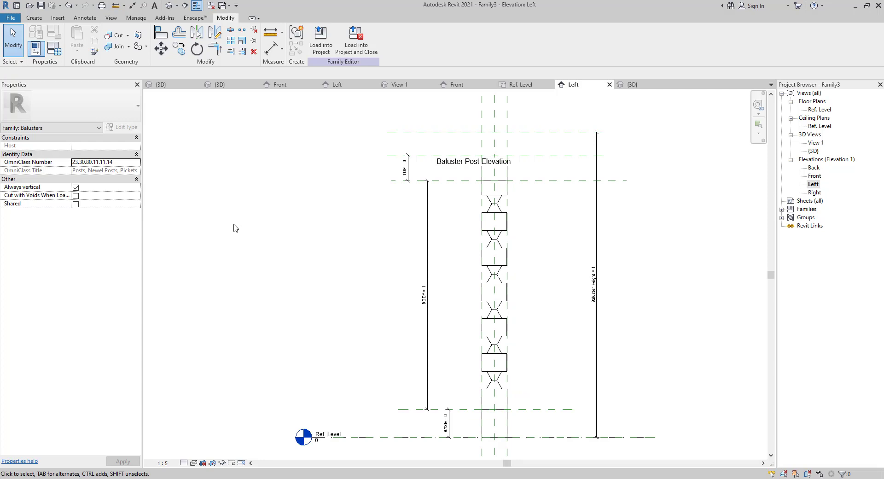
scroll(405, 189, up, 3)
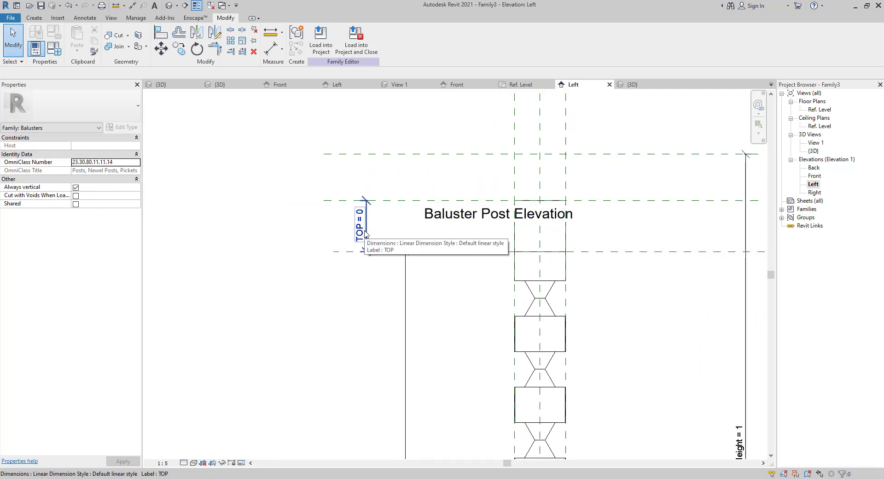
middle_drag(421, 247, 370, 262)
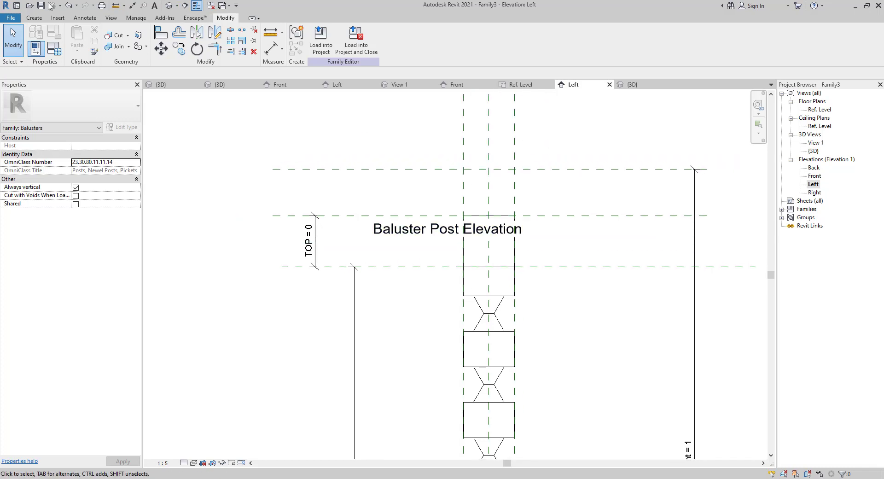
Start a void revolve on the Center (Left/Right) reference plane and draw a rectangle about 0.09 by 0.045 across the top section's edge
click(32, 19)
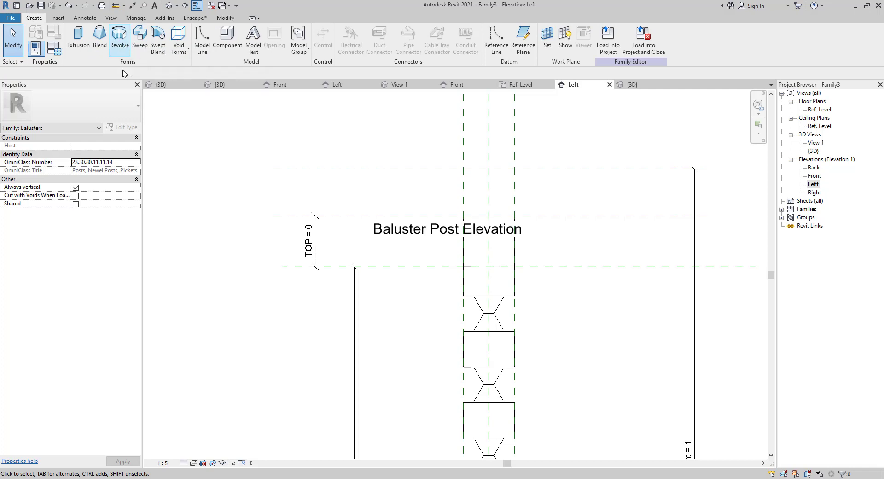
click(174, 52)
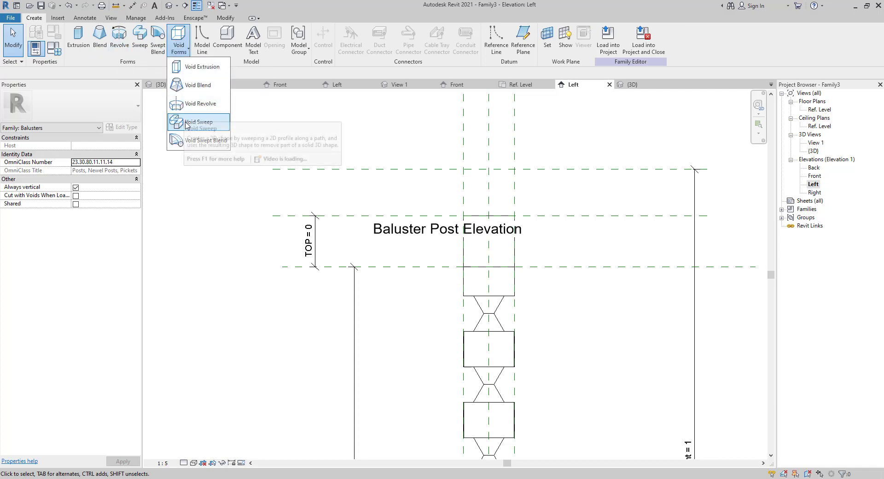
click(198, 103)
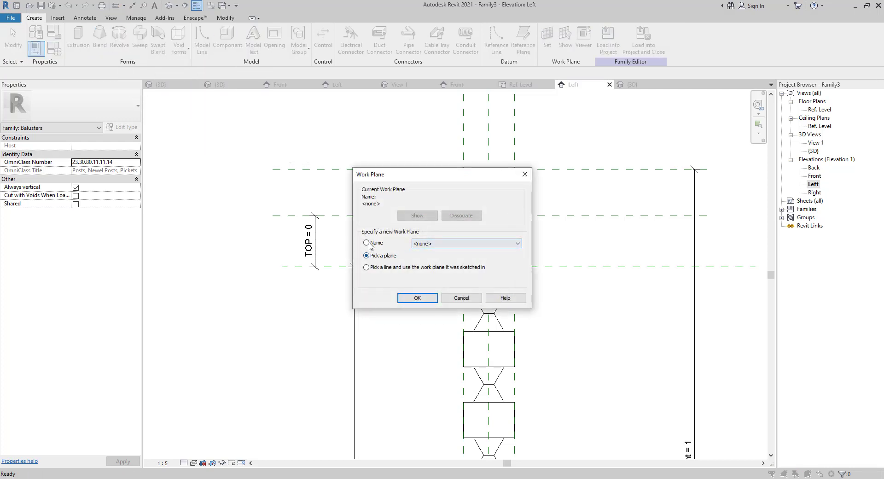
click(418, 244)
click(421, 270)
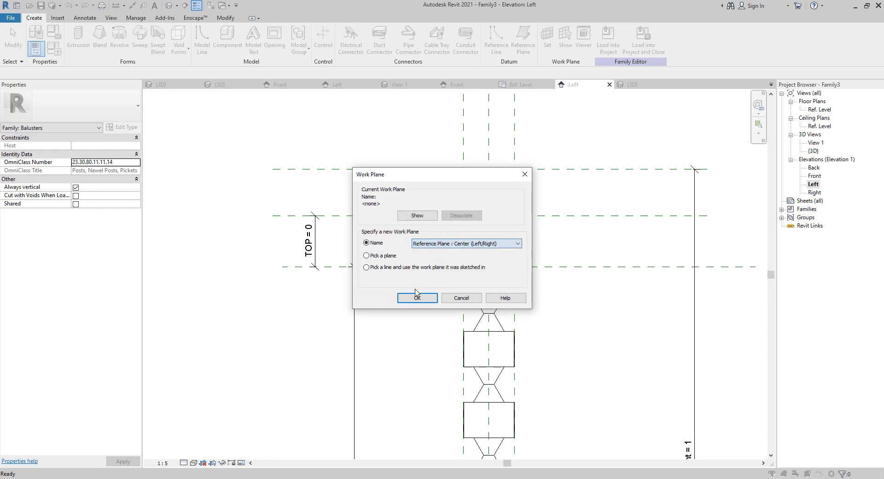
click(416, 298)
click(395, 30)
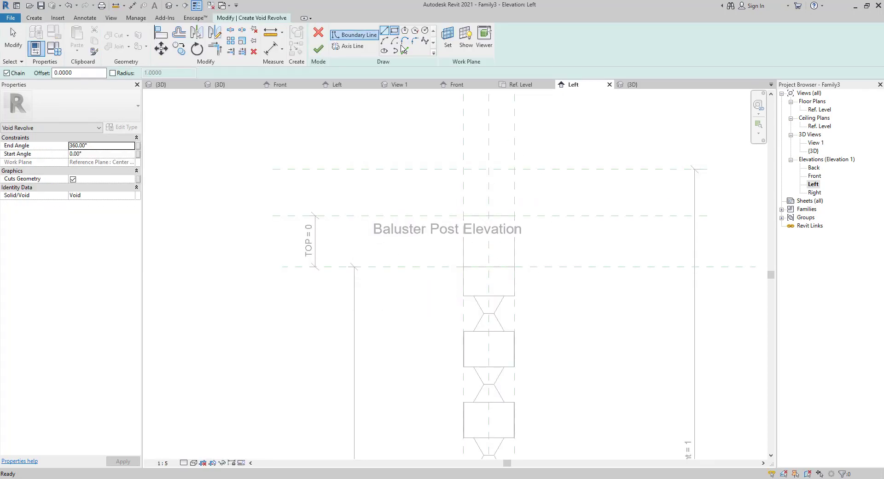
scroll(538, 253, up, 2)
click(537, 220)
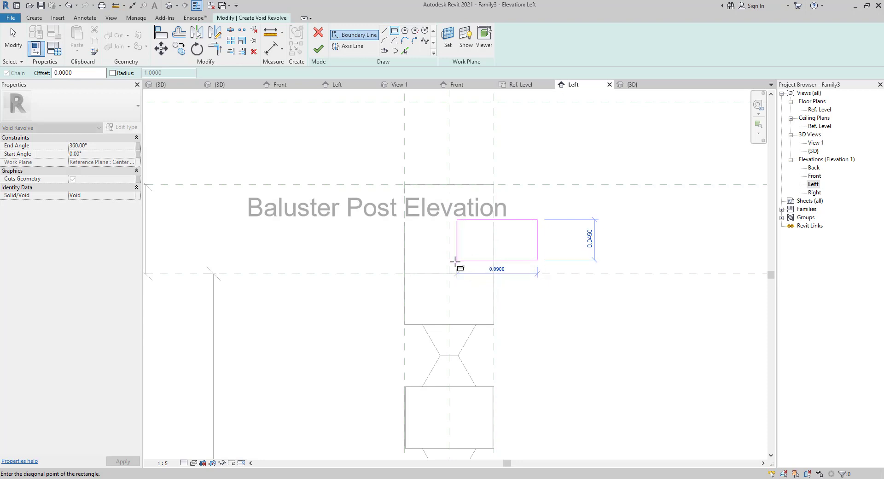
click(456, 260)
key(Escape)
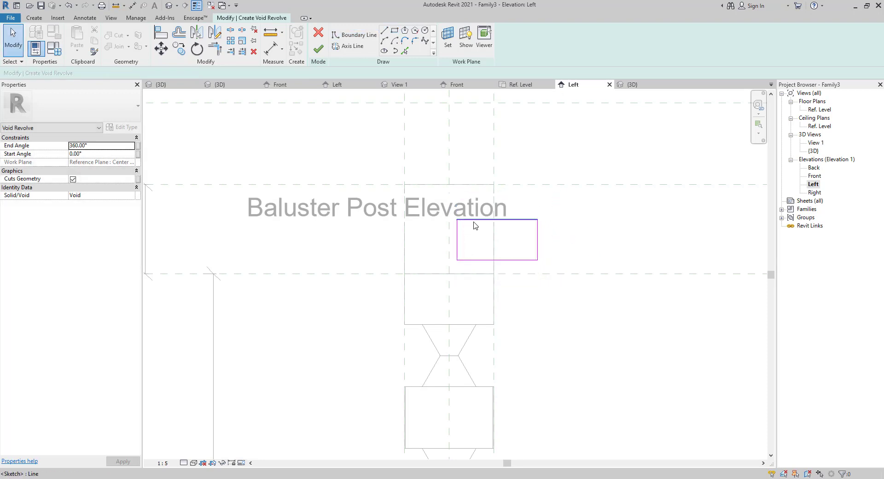
Lower the rectangle's upper edge to make it thinner, and copy the rectangle upward within the top section
drag(474, 259, 474, 245)
click(442, 238)
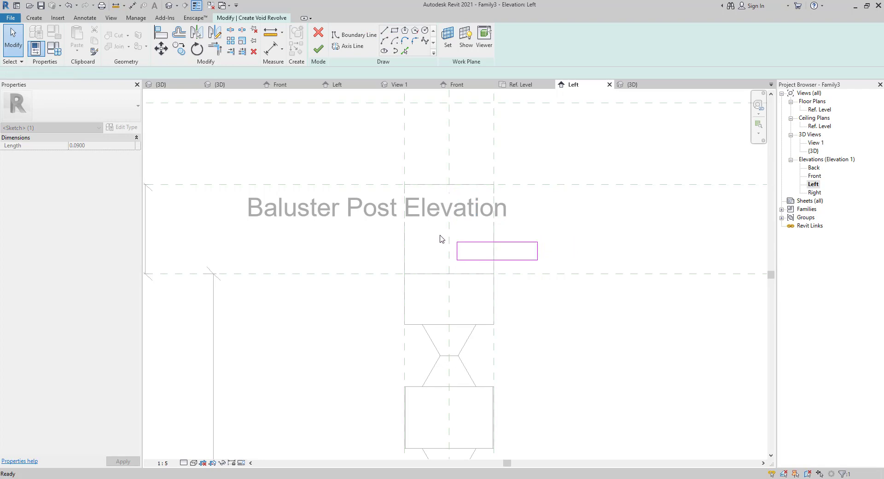
drag(543, 267, 553, 272)
key(c)
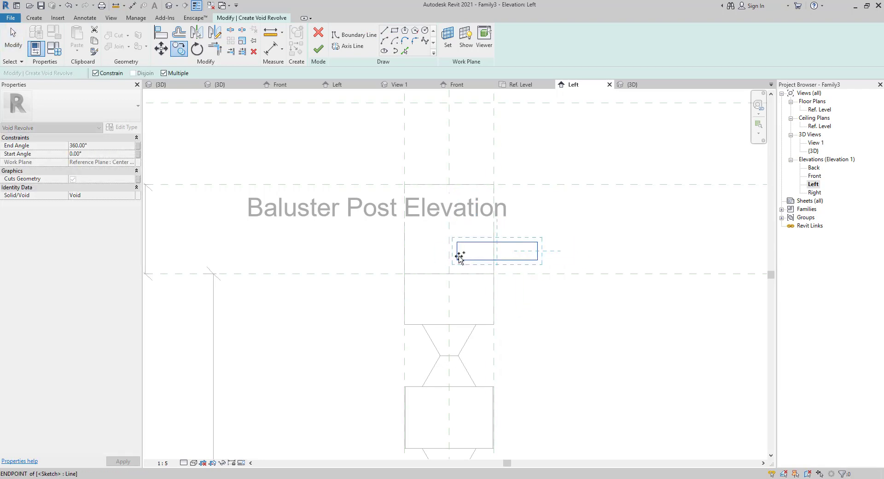
click(456, 259)
click(456, 228)
key(Escape)
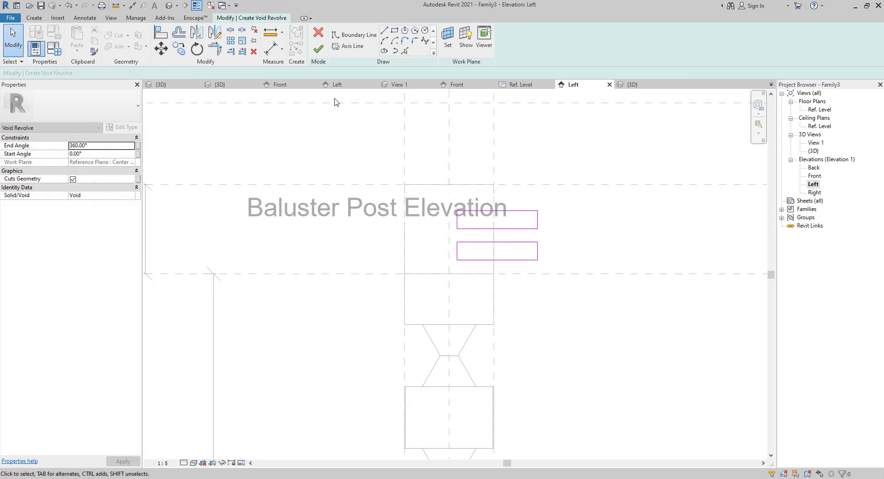
Draw a vertical revolve axis about 0.1 long through the top section's centre and finish the void revolve
click(345, 47)
click(449, 185)
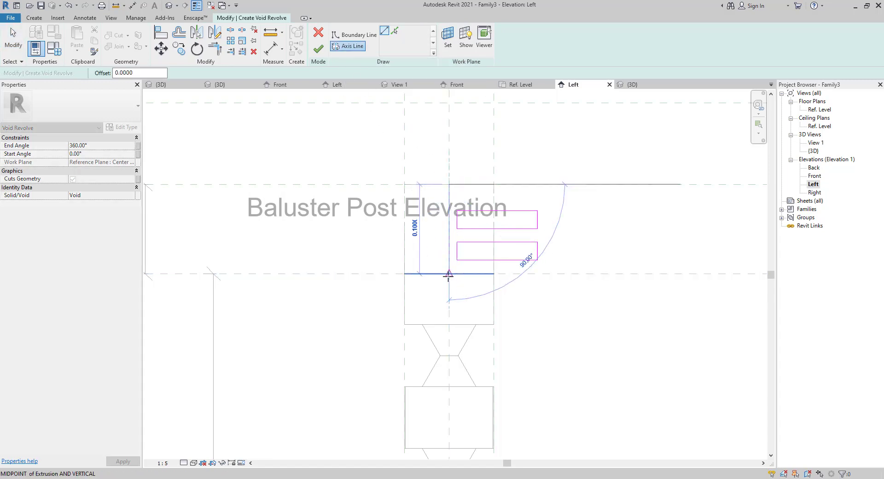
click(448, 274)
click(318, 49)
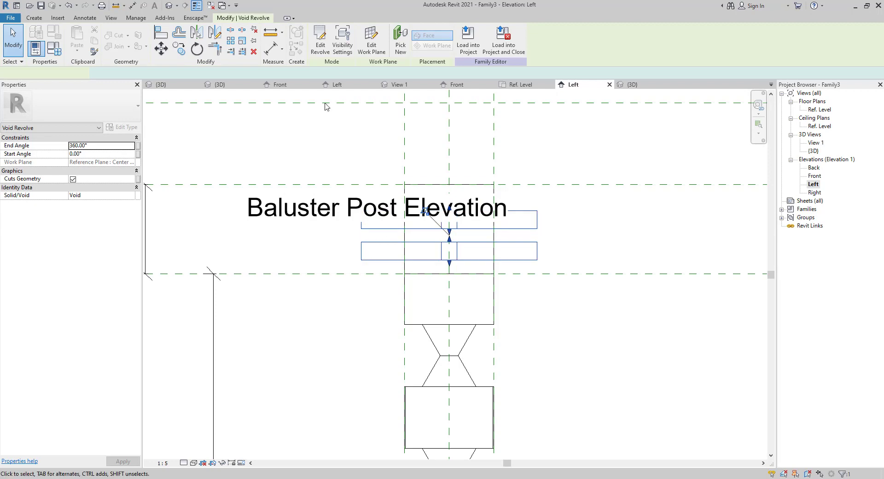
Inspect the top section's grooves in the 3D view and return to the Left elevation
click(169, 5)
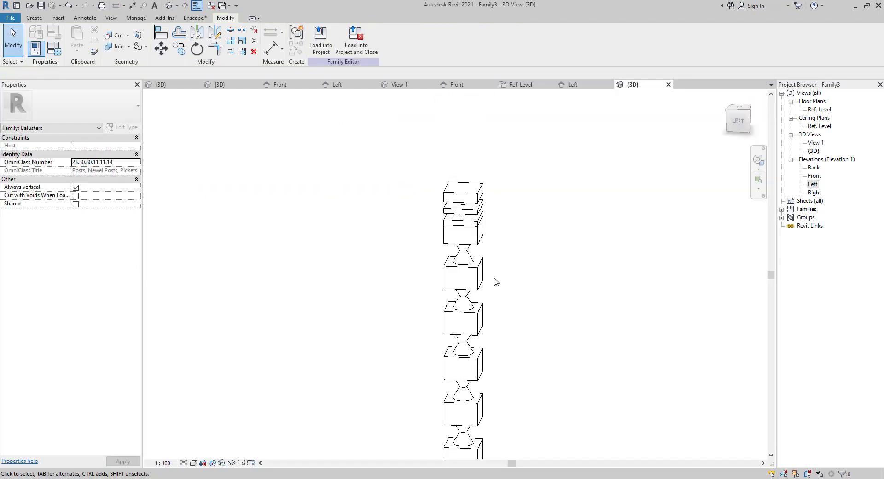
shift+middle_drag(529, 295, 554, 296)
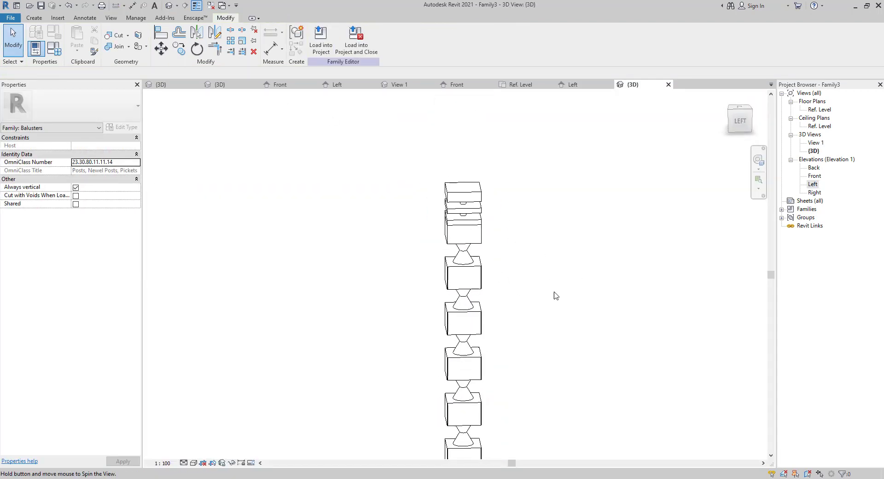
double_click(813, 186)
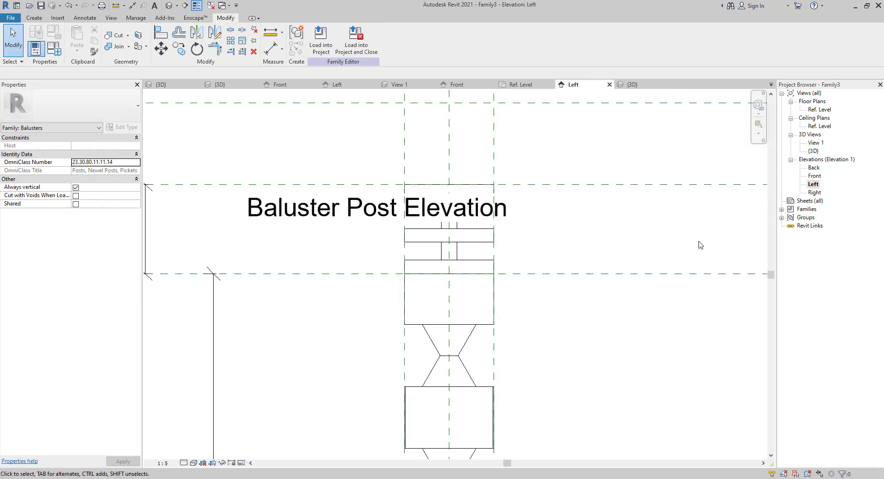
scroll(598, 230, down, 3)
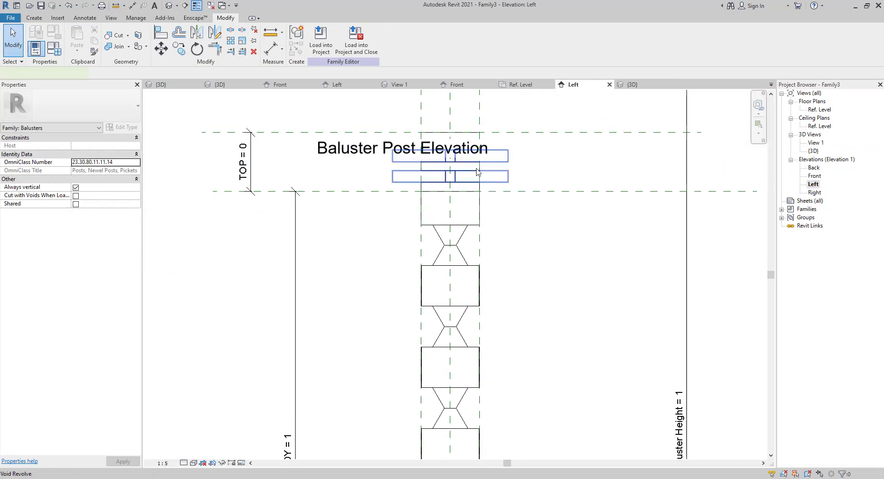
Copy the top section's void revolve straight down into the base section near the Ref. Level
click(477, 172)
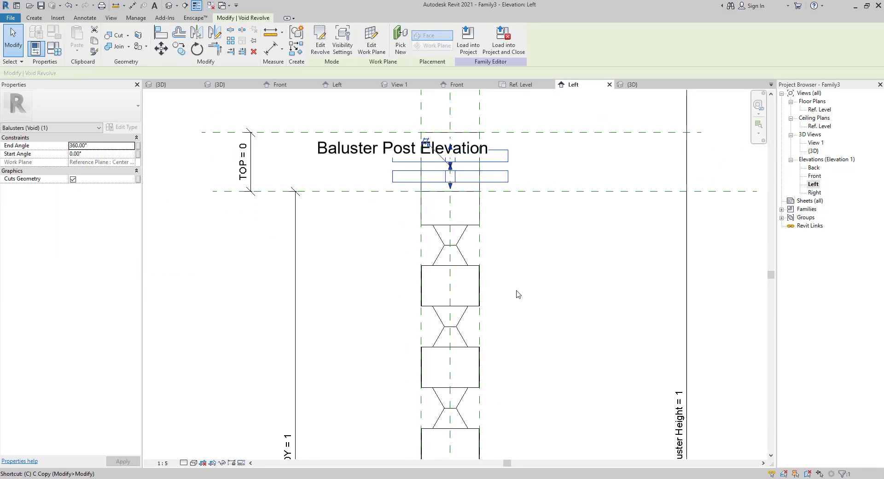
key(c)
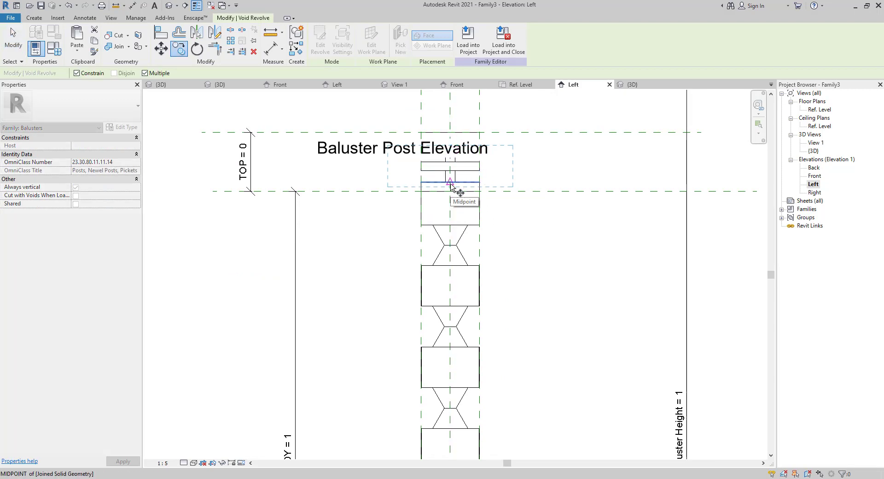
click(450, 183)
click(452, 181)
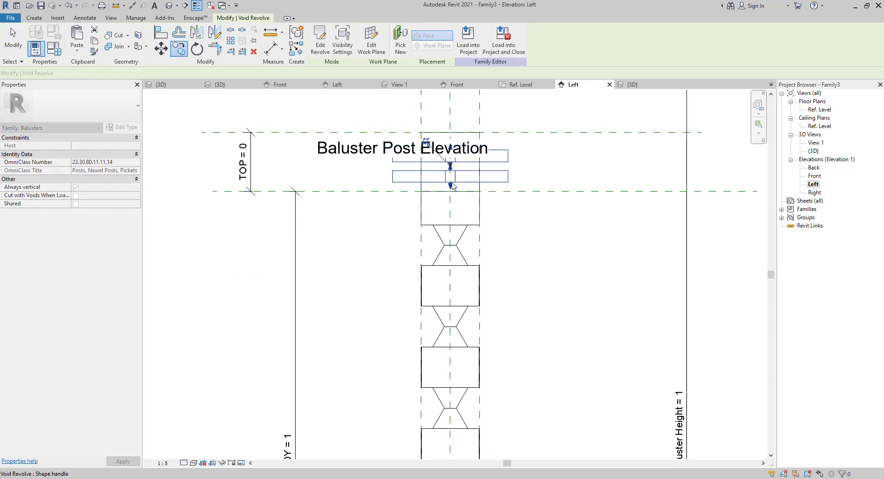
key(c)
key(o)
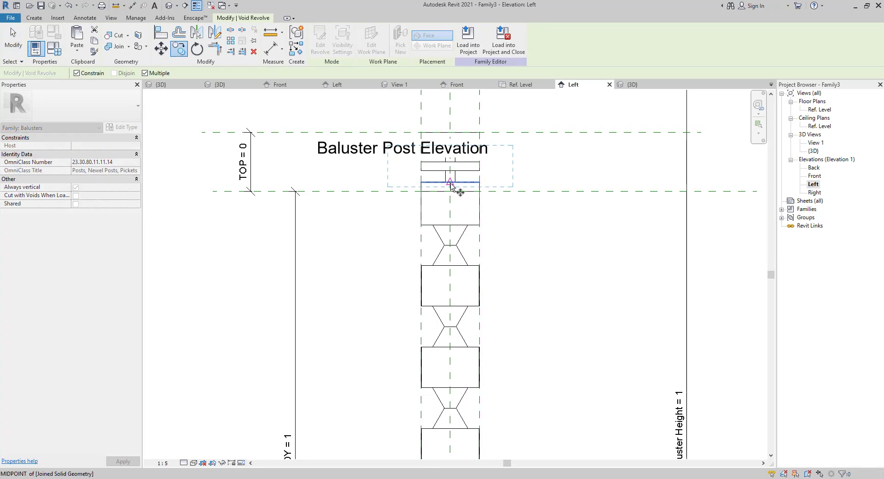
click(452, 183)
scroll(497, 360, down, 2)
middle_drag(497, 359, 486, 187)
middle_drag(475, 268, 476, 212)
scroll(471, 309, up, 4)
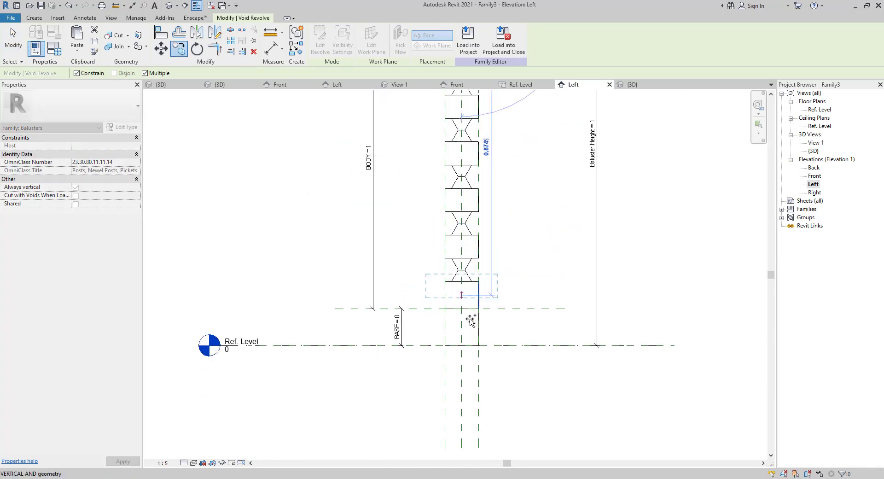
click(457, 365)
key(Escape)
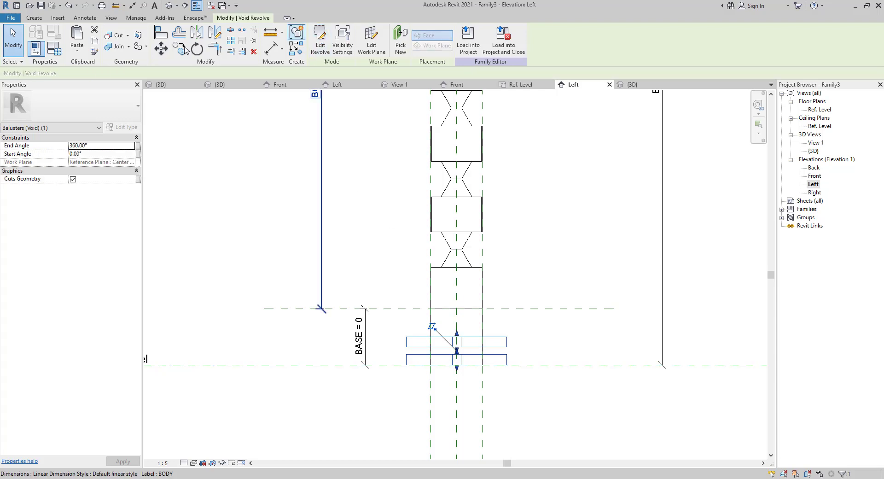
Cut the base extrusion with the copied void revolve and nudge the void upward within the base
click(110, 40)
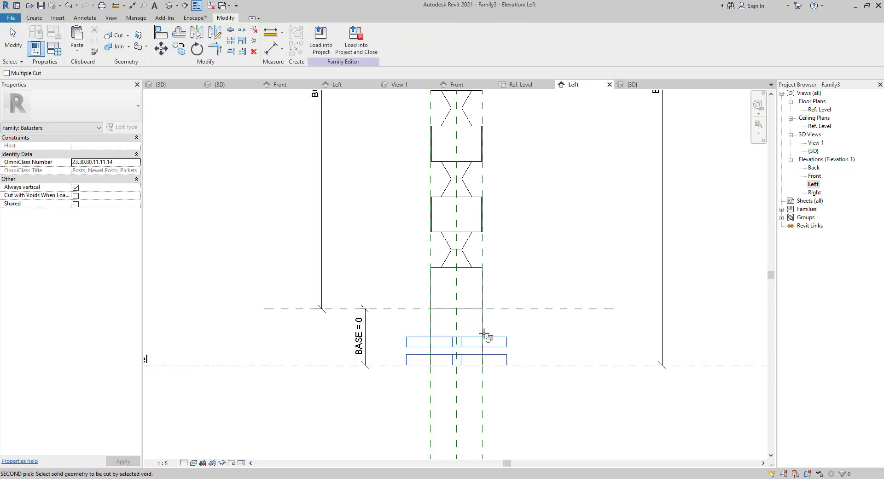
click(502, 337)
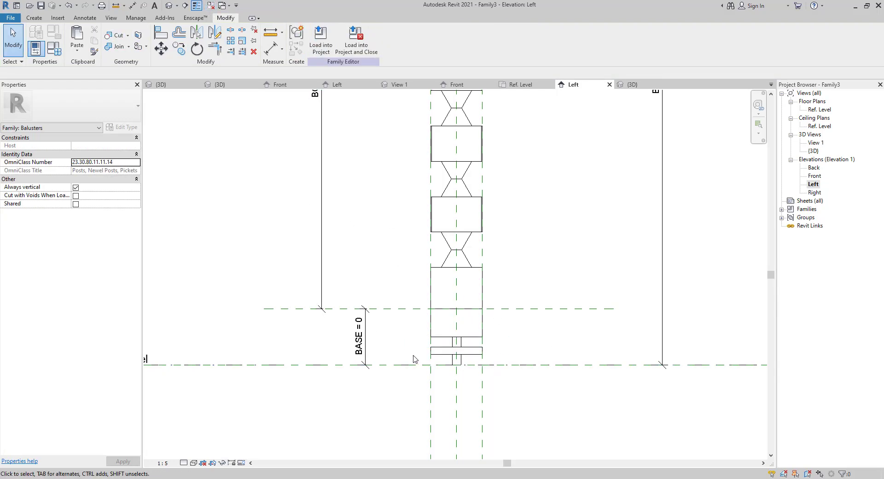
click(454, 361)
key(Up)
key(Up)
key(Up)
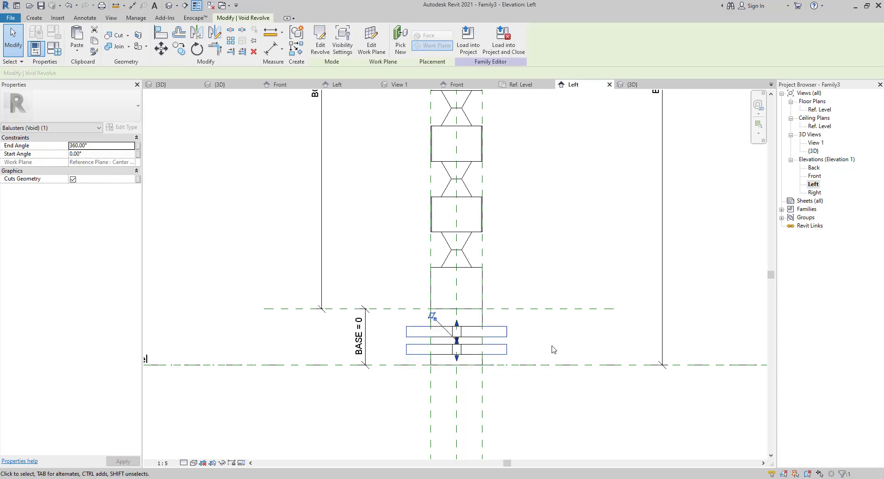
key(Escape)
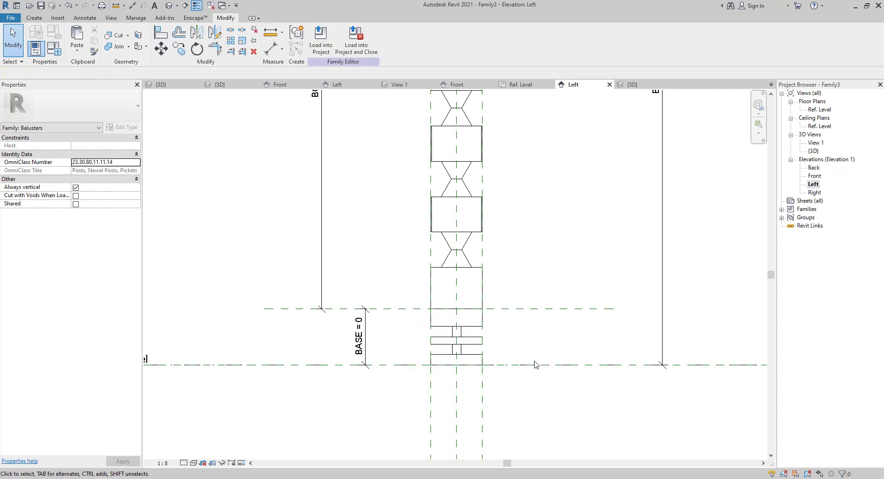
Inspect the whole post with its top and base grooves in the 3D view
click(168, 6)
shift+middle_drag(562, 349, 429, 317)
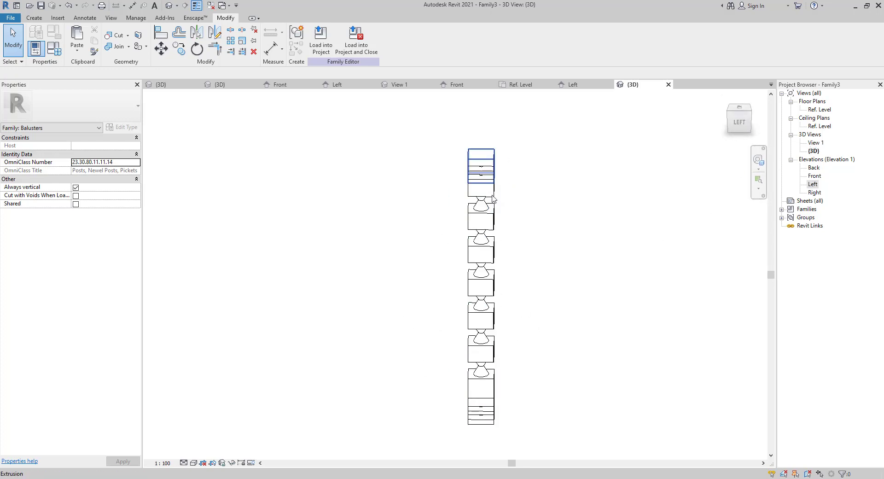
shift+middle_drag(601, 311, 521, 230)
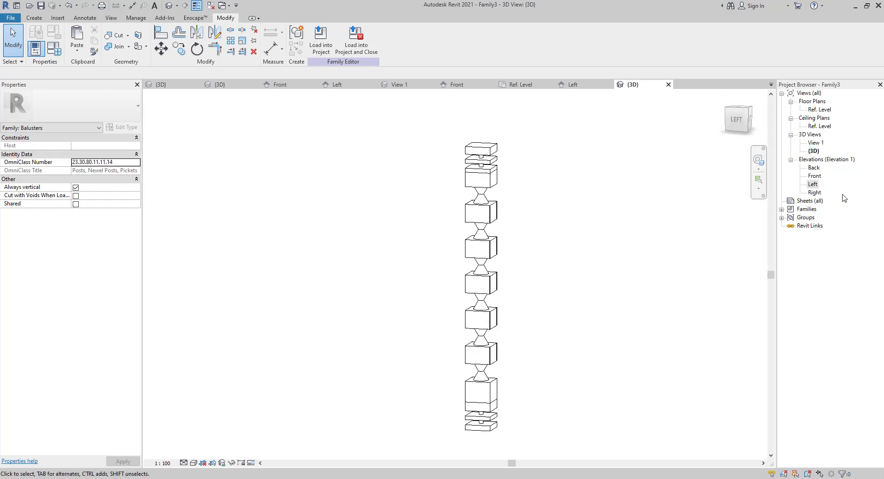
In the Left elevation, copy the base void revolve up into the body's lower end and cut the body with it
double_click(813, 184)
click(441, 350)
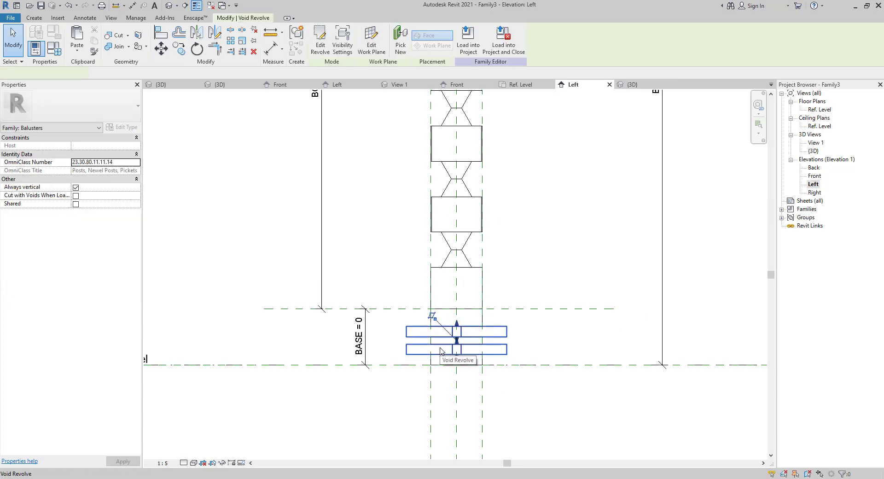
key(c)
click(456, 355)
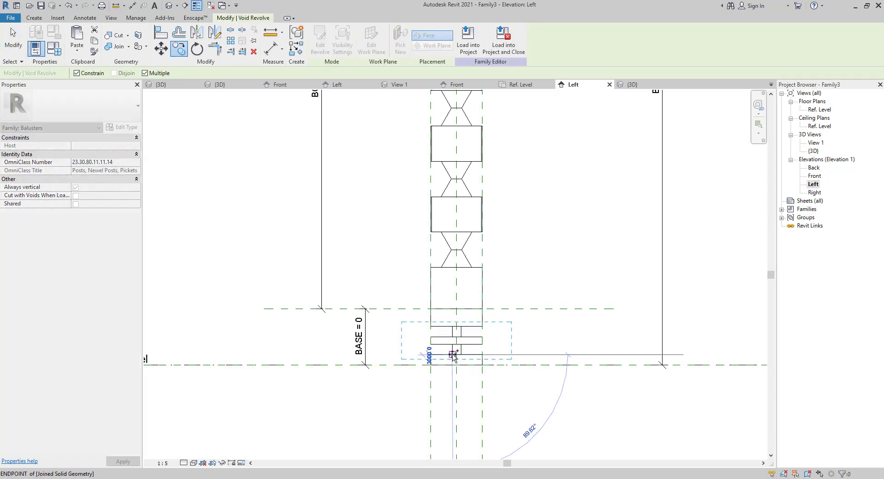
click(454, 301)
key(Escape)
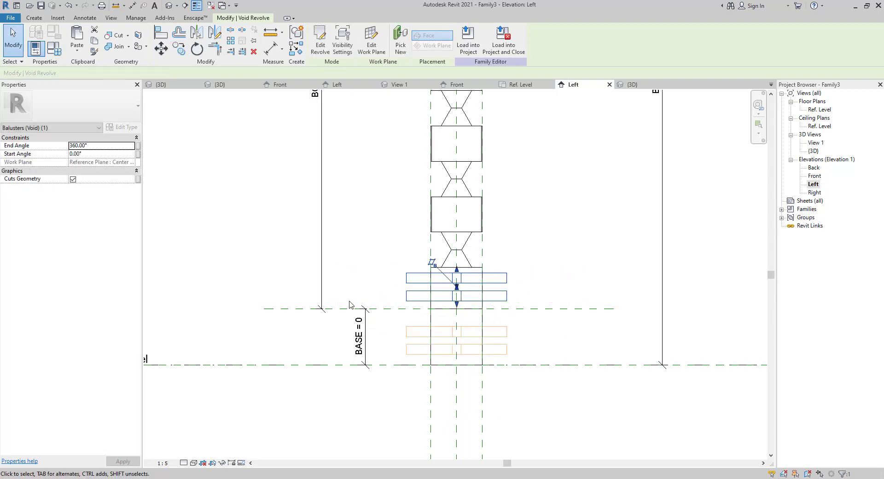
click(115, 37)
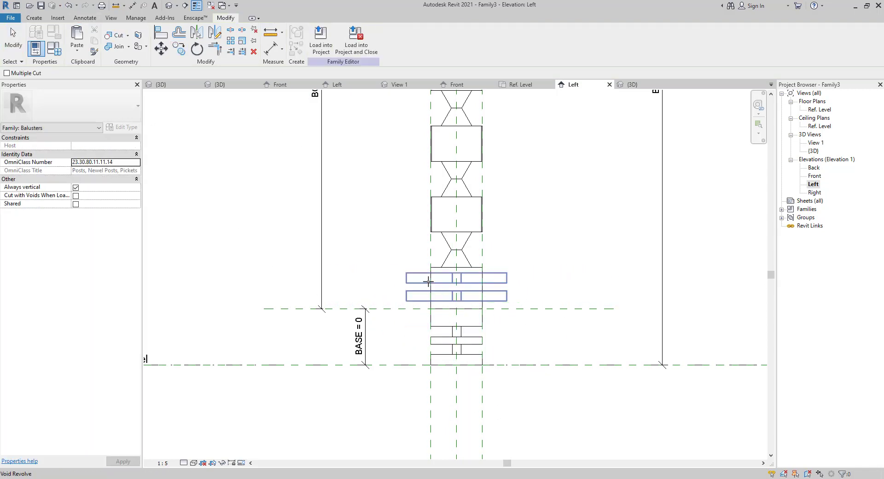
click(428, 281)
click(434, 276)
key(Escape)
Examine the body's blocks and the grooves at the lower end of the post in the Left elevation
scroll(386, 203, down, 3)
middle_drag(382, 201, 371, 223)
scroll(429, 302, up, 5)
middle_drag(283, 100, 291, 253)
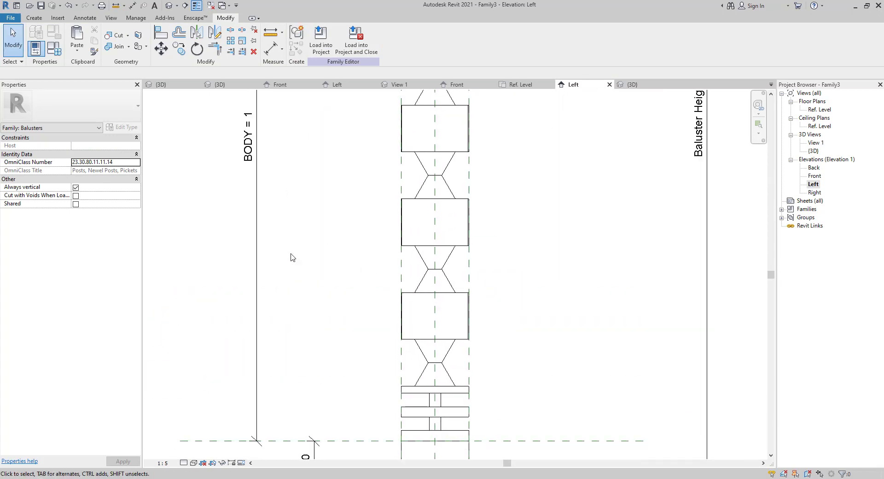
mouse_move(295, 179)
middle_down()
mouse_move(280, 293)
mouse_move(299, 246)
middle_up()
middle_drag(374, 354, 353, 148)
scroll(353, 152, down, 4)
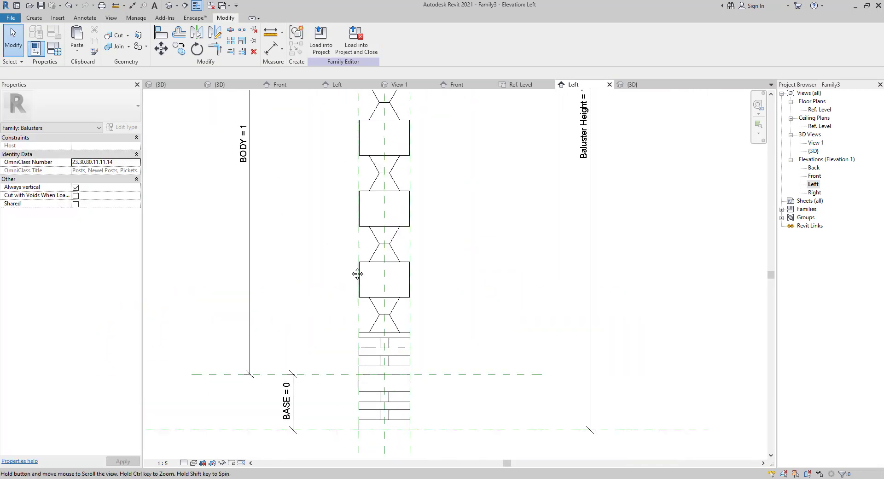
scroll(375, 325, up, 3)
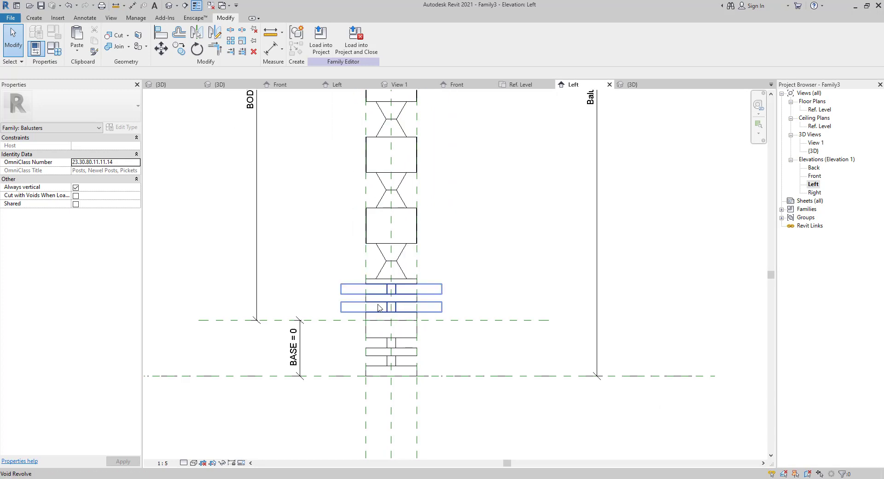
Try to copy the void revolve at the body's lower end up onto the lowest square block
click(379, 307)
key(o)
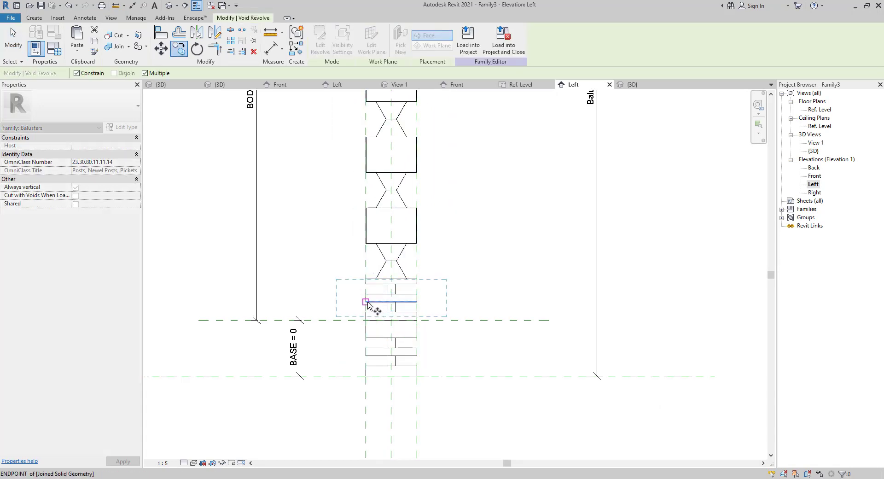
click(387, 312)
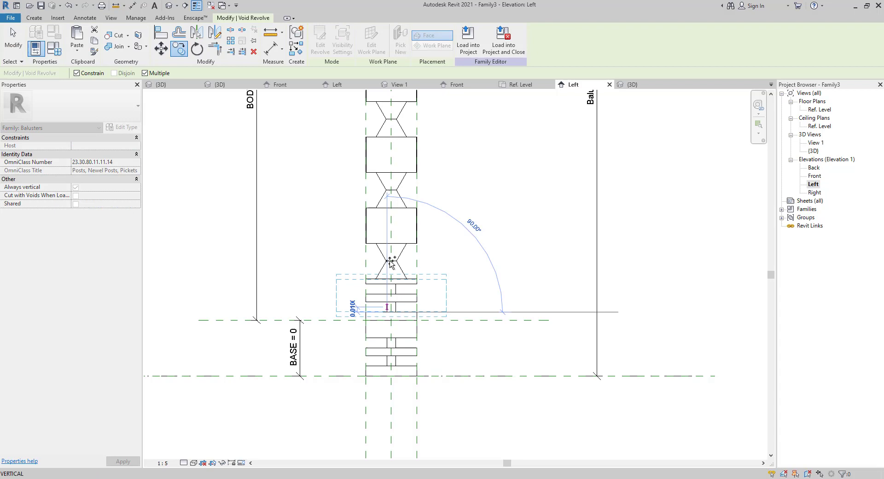
click(387, 236)
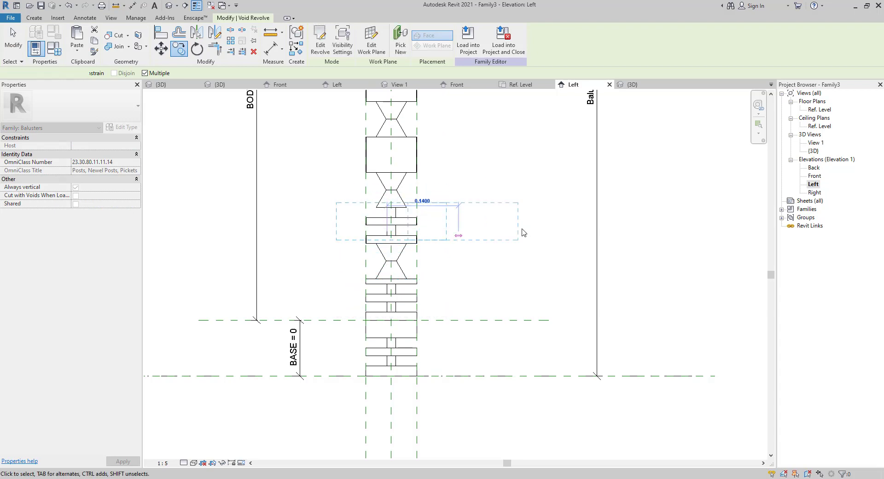
click(321, 204)
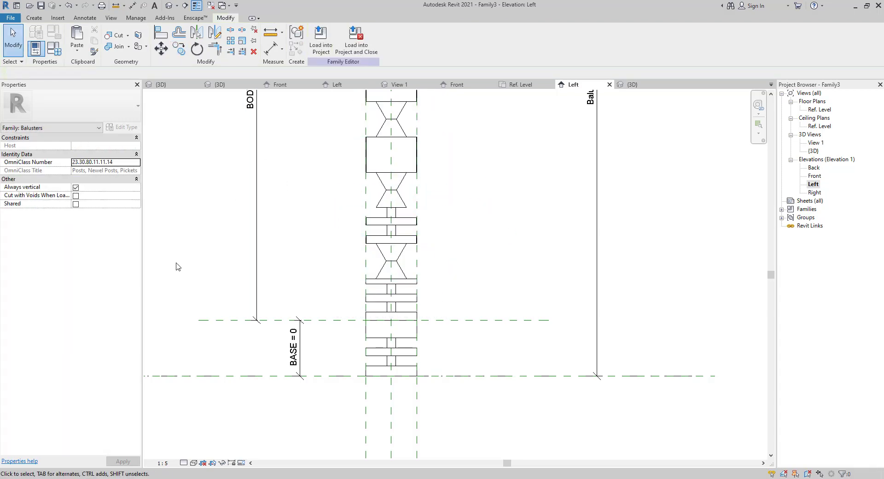
Check the copied void on the lowest square block and undo that copy
middle_drag(281, 234, 292, 274)
scroll(375, 248, up, 3)
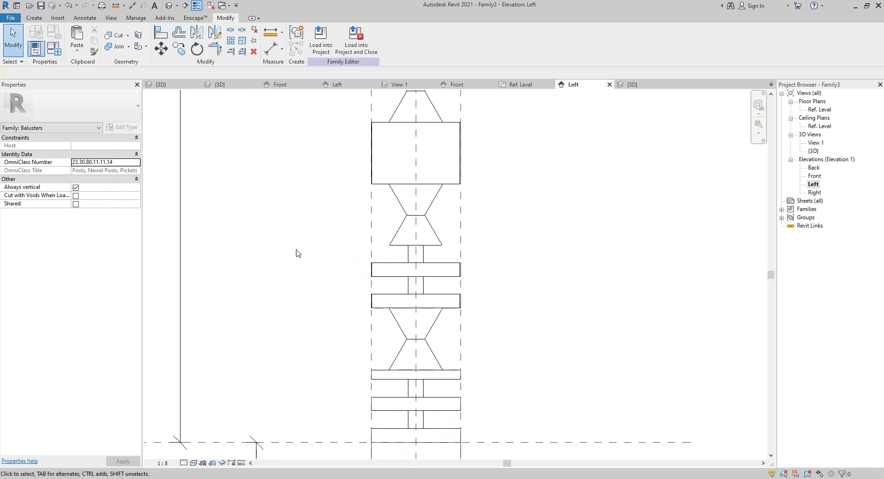
click(388, 298)
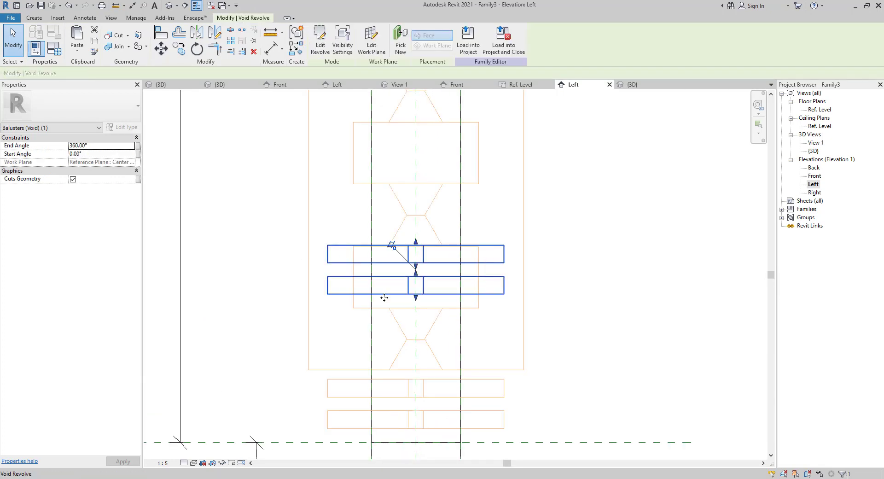
scroll(403, 267, down, 3)
key(Escape)
middle_drag(423, 279, 394, 284)
key(ctrl+z)
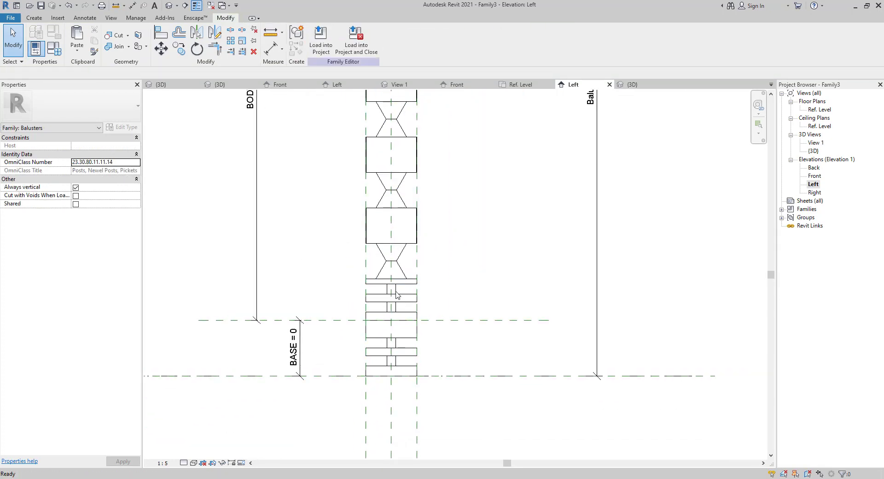
Examine the sketch of the void revolve at the body's lower end, then leave sketch editing
key(Tab)
key(Tab)
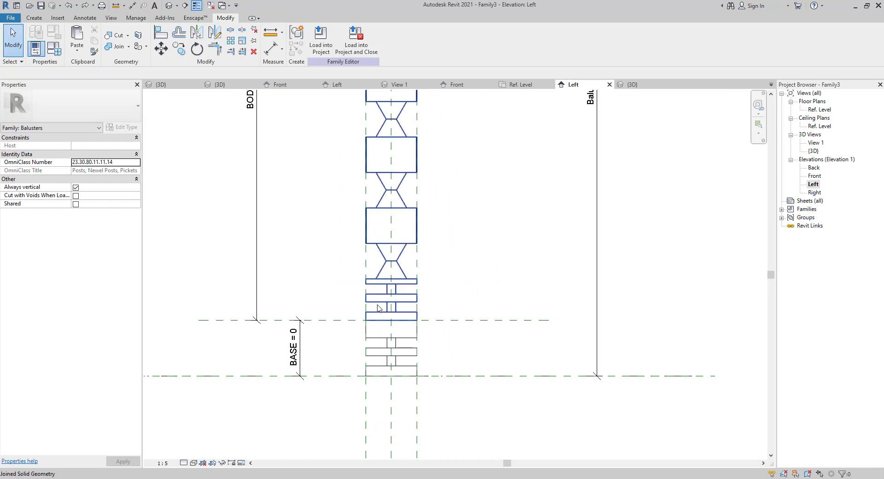
key(Tab)
click(375, 305)
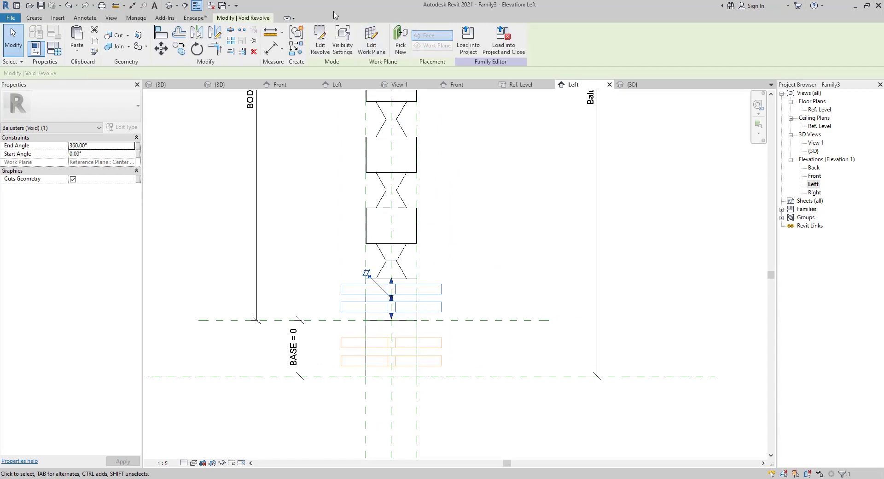
click(319, 36)
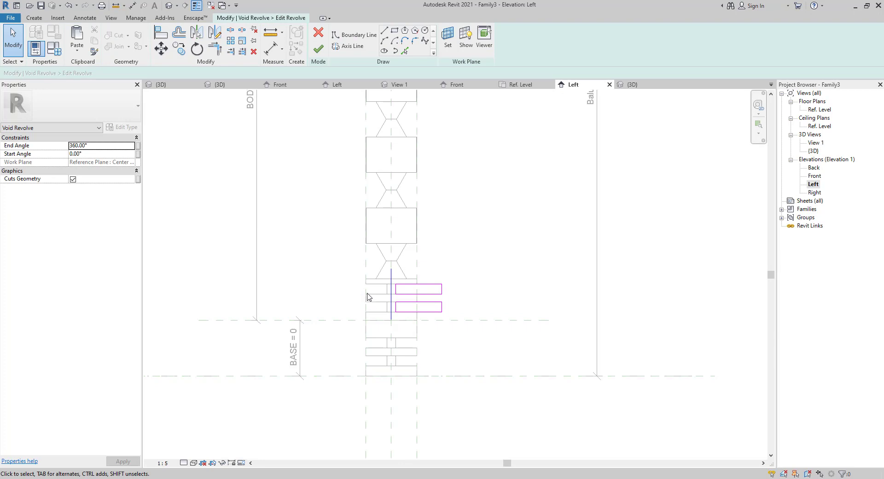
click(319, 51)
key(Escape)
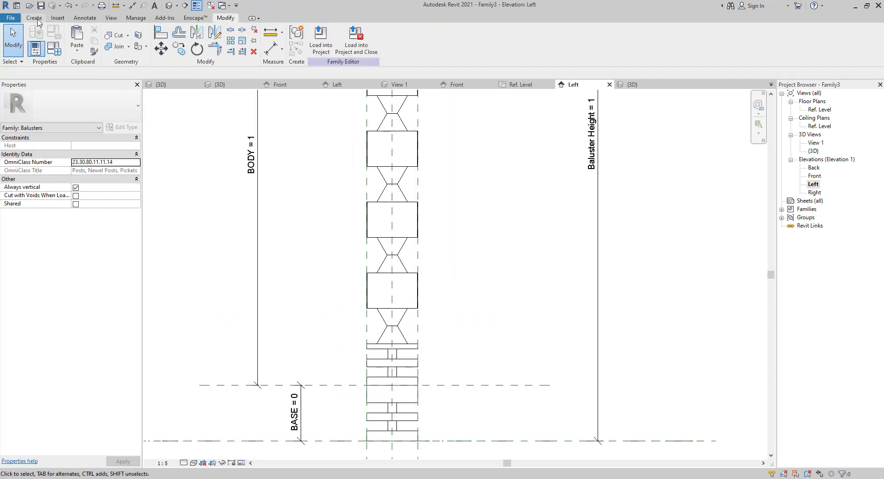
Start a solid extrusion on the Center (Left/Right) reference plane and sketch a rectangle about 0.035 square across the lowest block's side edge
click(37, 19)
click(83, 38)
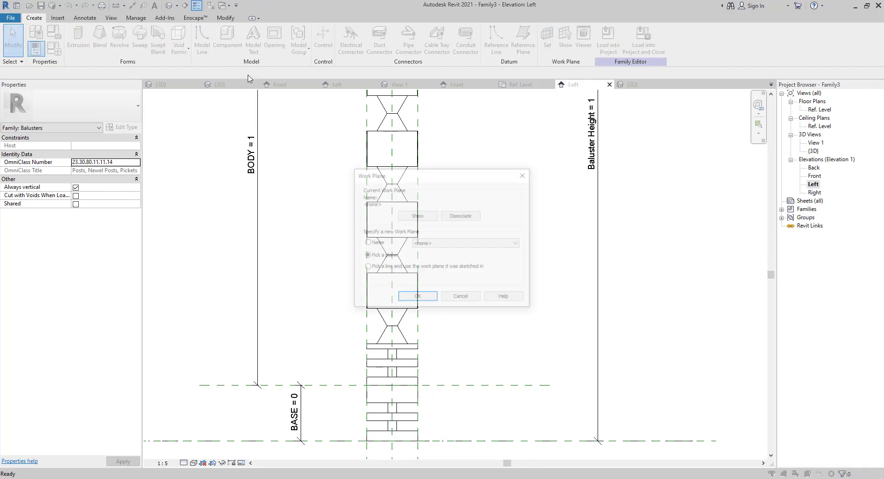
click(465, 243)
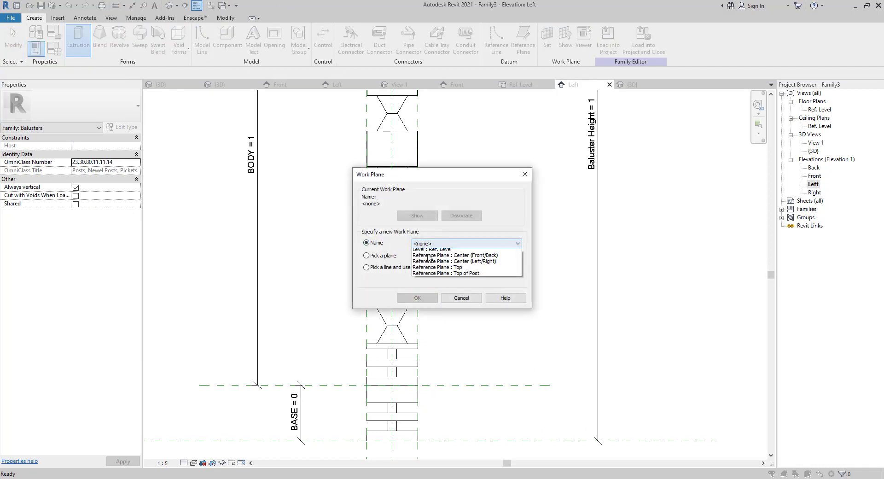
click(451, 272)
click(417, 298)
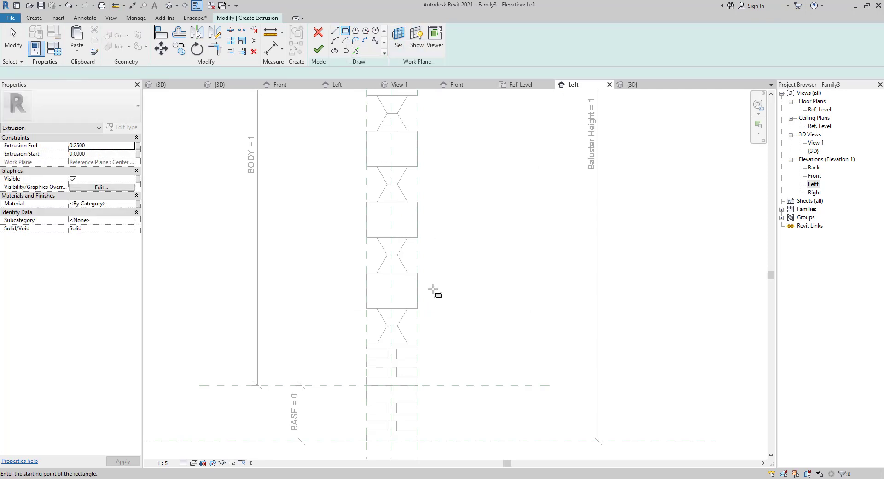
scroll(424, 291, up, 3)
click(428, 272)
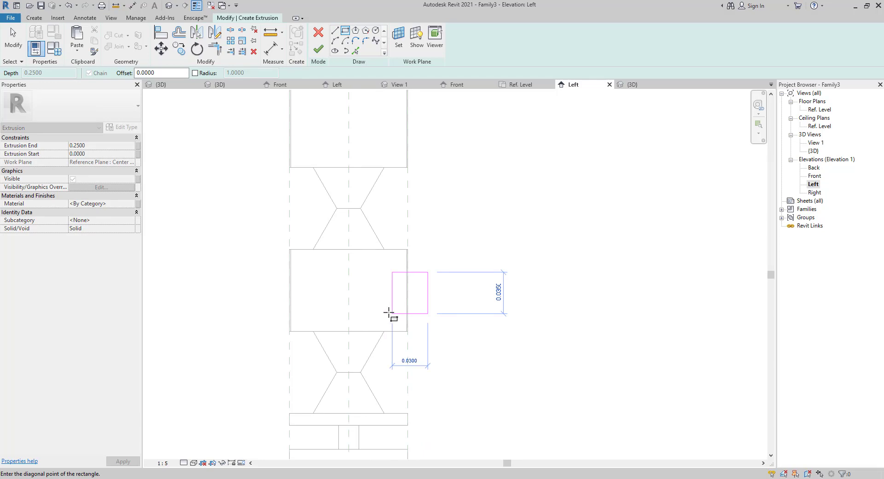
click(385, 313)
key(Escape)
key(Escape)
Copy the rectangle up the post onto each of the five square body blocks above, keeping the same position on every block
drag(353, 253, 473, 339)
scroll(466, 324, down, 5)
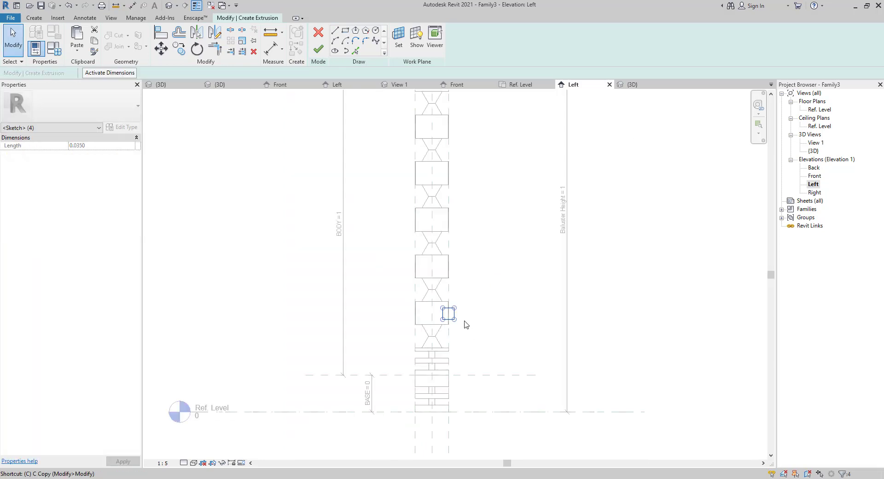
key(c)
click(431, 324)
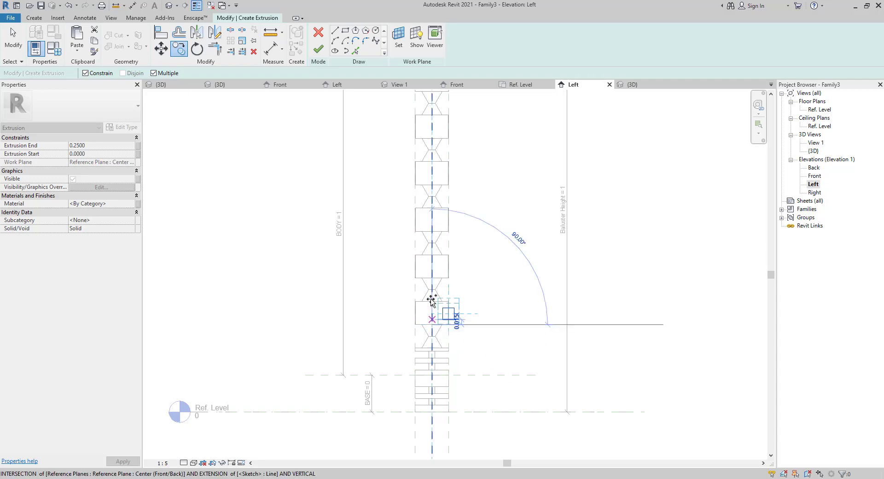
click(432, 230)
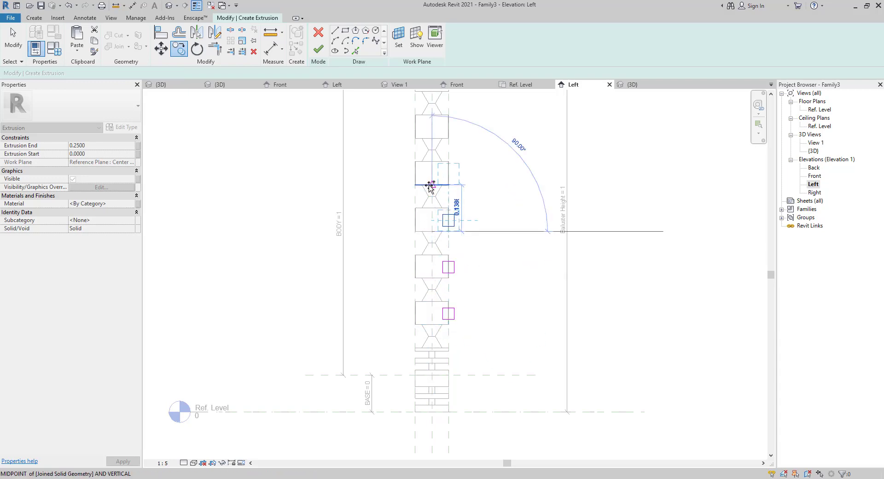
click(431, 184)
click(431, 138)
middle_drag(432, 193, 427, 294)
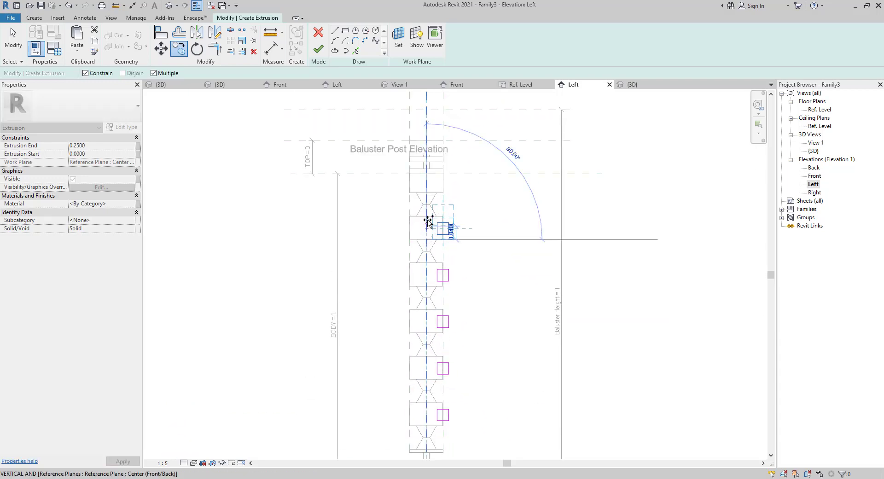
click(424, 195)
key(Escape)
key(Escape)
scroll(420, 220, down, 3)
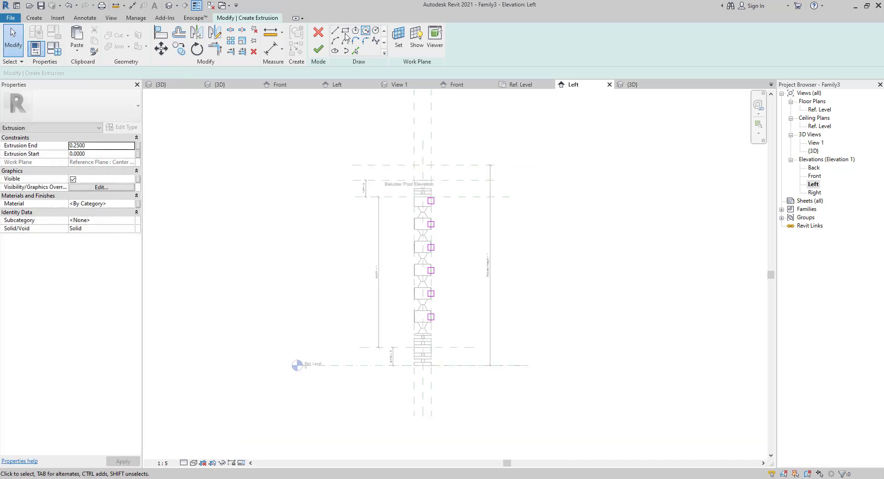
Finish the extrusion from the six rectangles, check it along the body, and undo it to return to the sketch
click(315, 56)
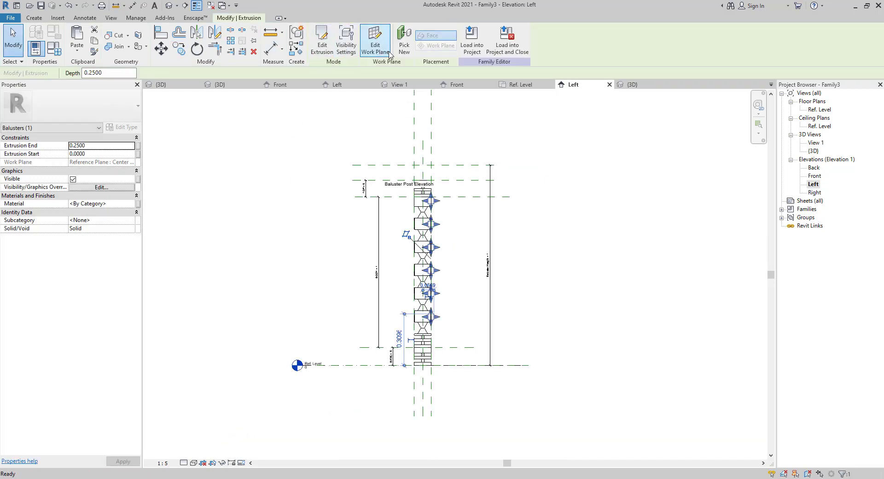
scroll(438, 257, up, 3)
scroll(439, 258, up, 2)
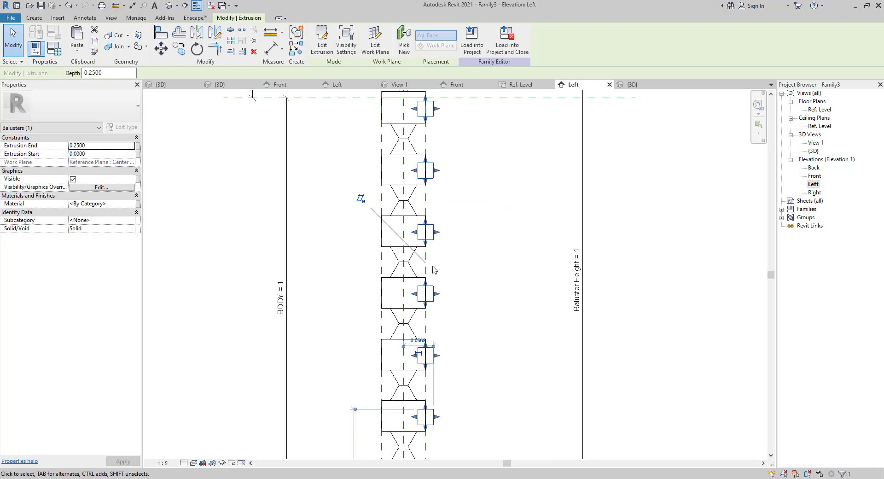
scroll(327, 214, down, 1)
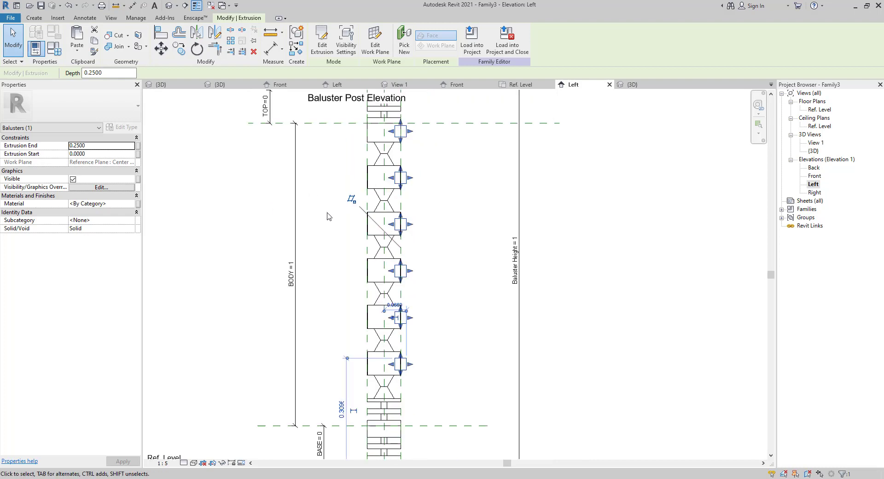
key(ctrl+z)
scroll(442, 246, up, 3)
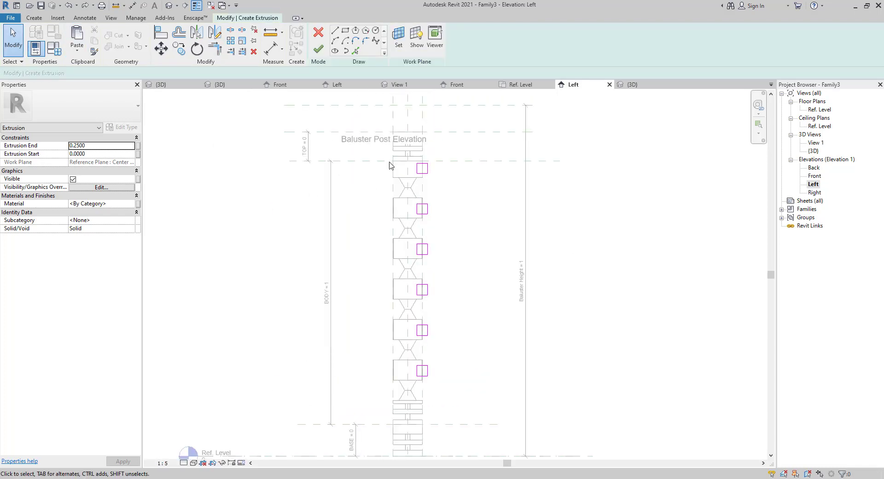
Cut all the rectangles out of the extrusion sketch and discard the extrusion
drag(385, 142, 449, 399)
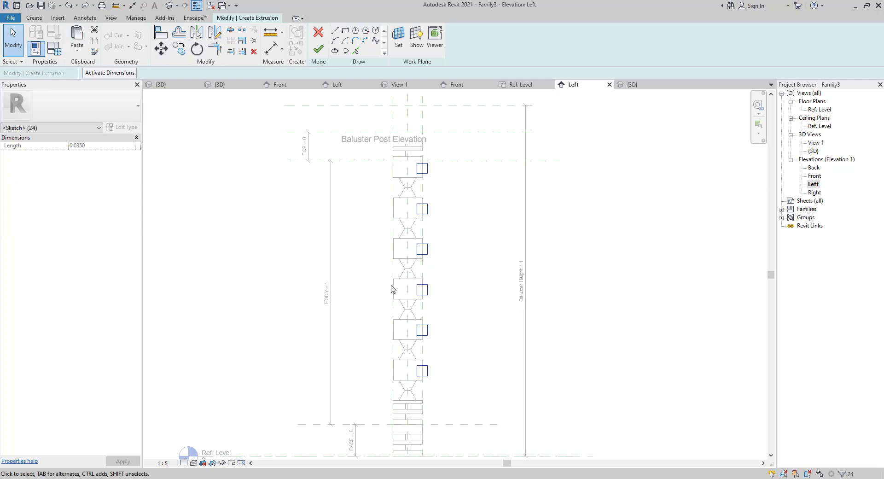
key(Delete)
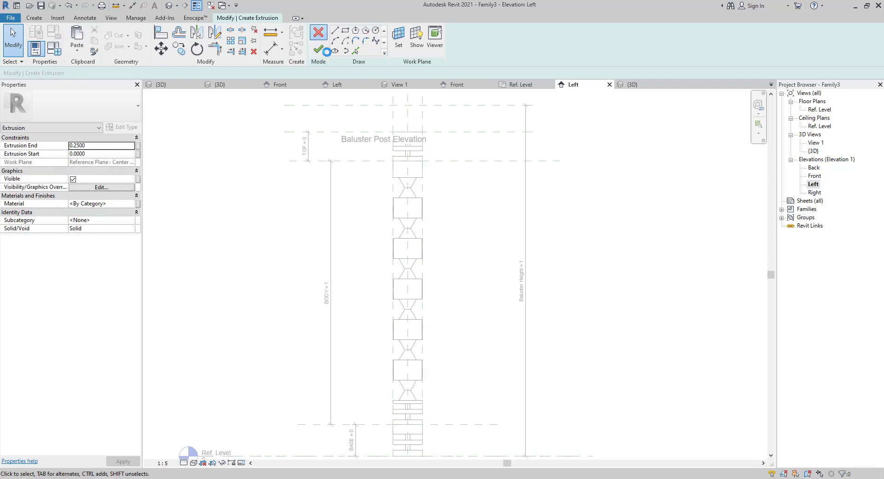
click(462, 249)
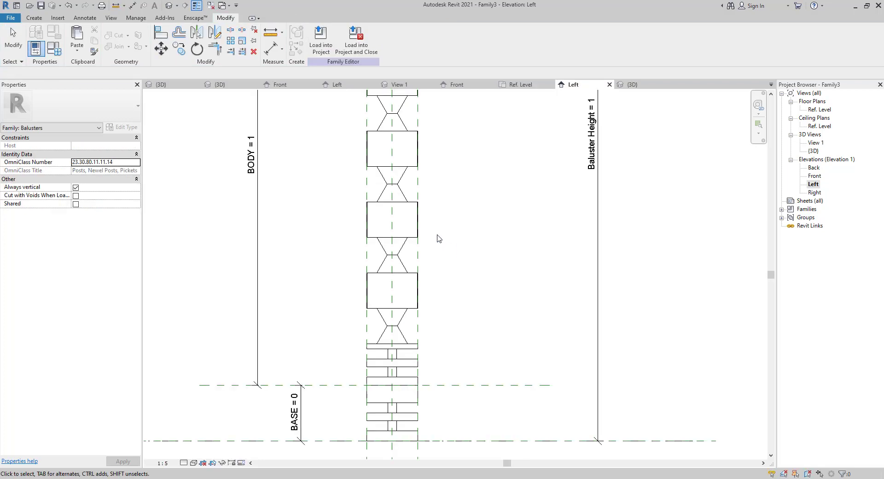
Start a void revolve on the Center (Left/Right) reference plane and paste the cut rectangles into its sketch
click(43, 18)
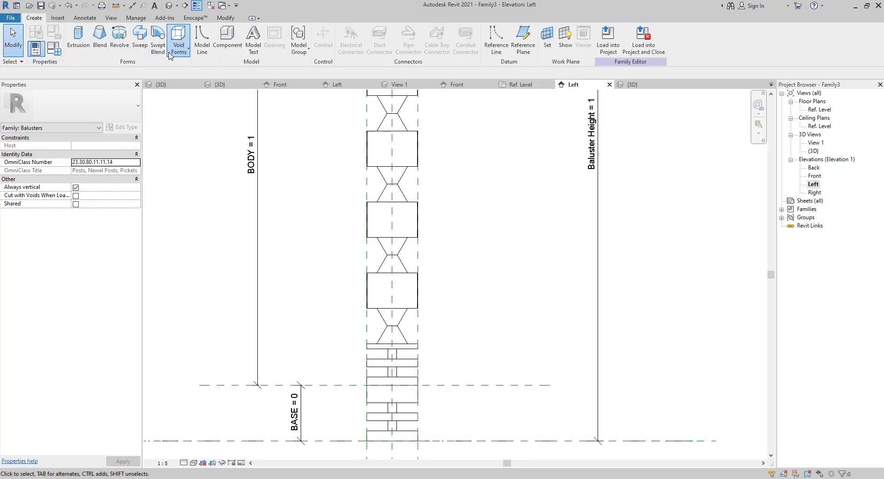
click(179, 43)
click(195, 106)
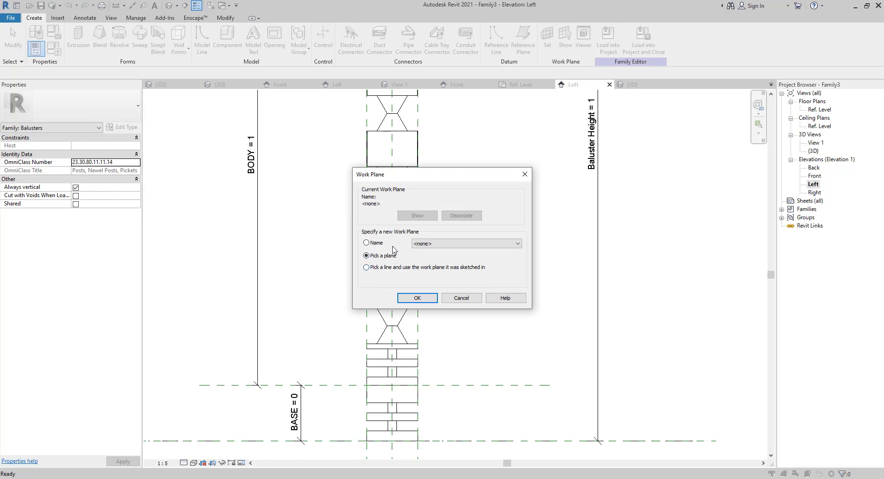
click(419, 243)
click(442, 268)
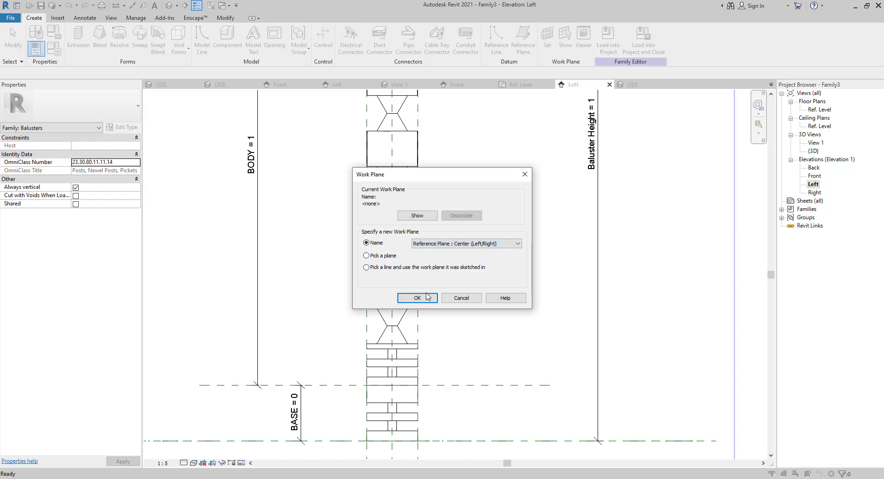
click(424, 300)
Reposition the pasted rectangles horizontally so that each one straddles the side edge of its square body block
click(425, 300)
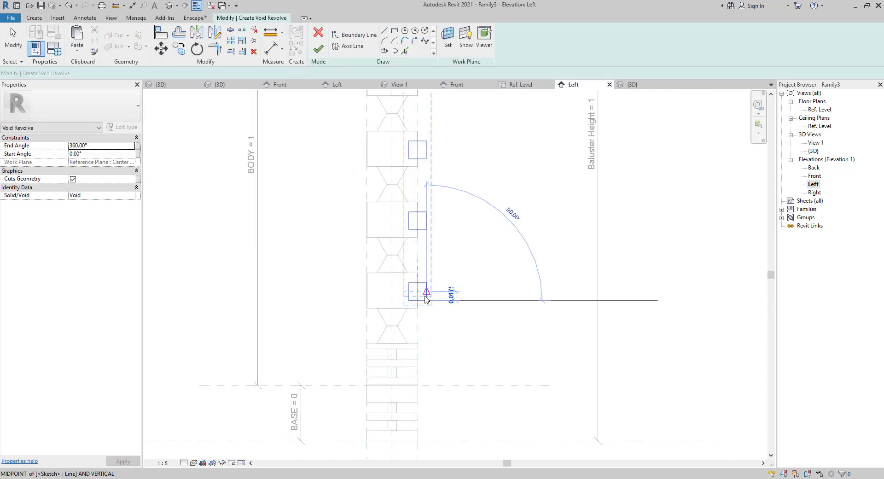
click(426, 271)
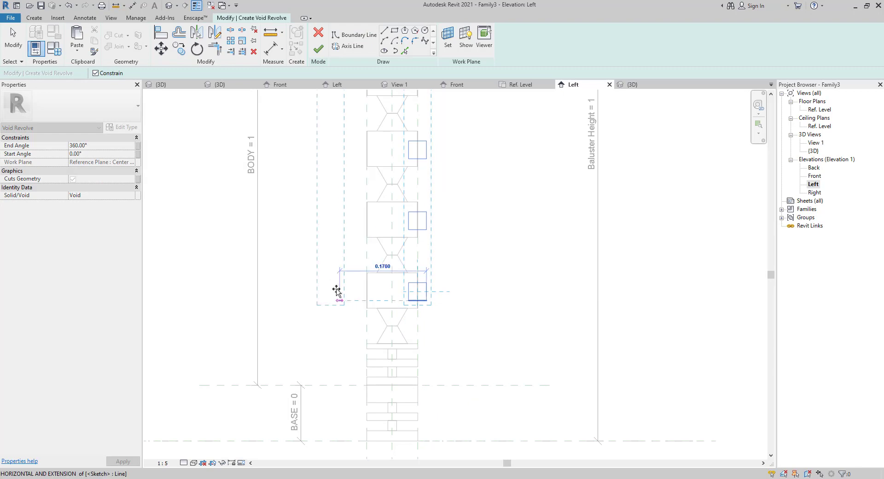
click(418, 298)
click(336, 272)
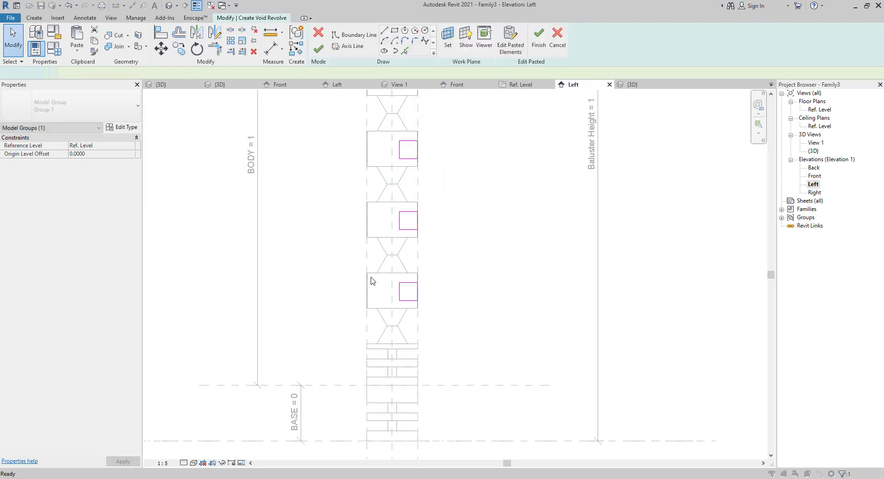
scroll(375, 239, down, 2)
scroll(351, 236, down, 2)
middle_drag(352, 225, 355, 244)
drag(352, 159, 414, 290)
scroll(390, 274, up, 3)
scroll(362, 257, up, 2)
key(Right)
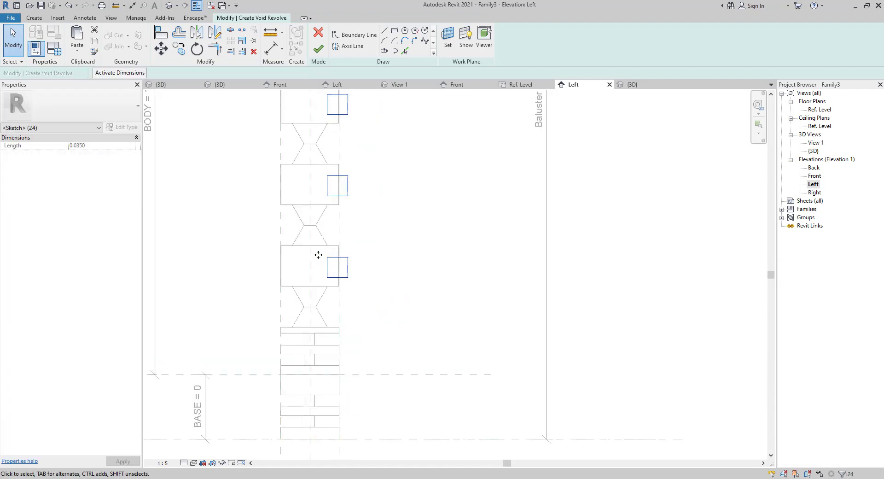
key(Escape)
Start the void revolve's axis line on the post's centre line near the upper end
scroll(312, 310, down, 2)
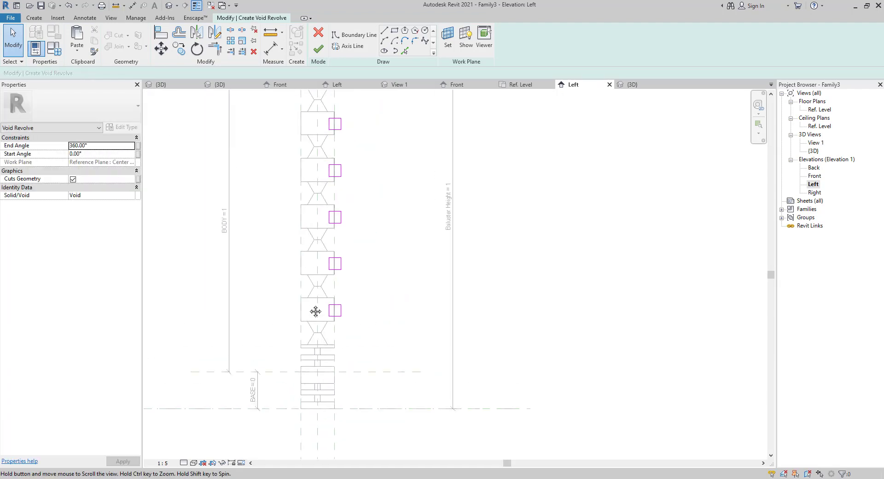
scroll(334, 302, down, 1)
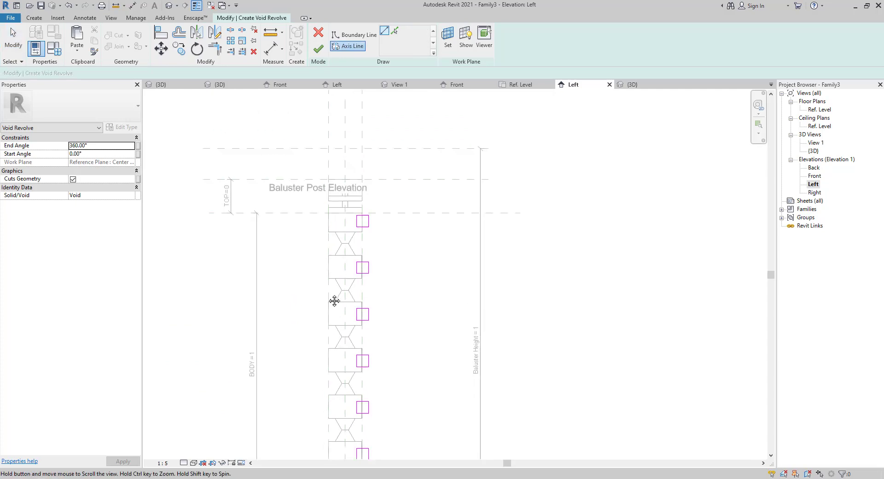
scroll(349, 236, up, 1)
scroll(354, 224, up, 3)
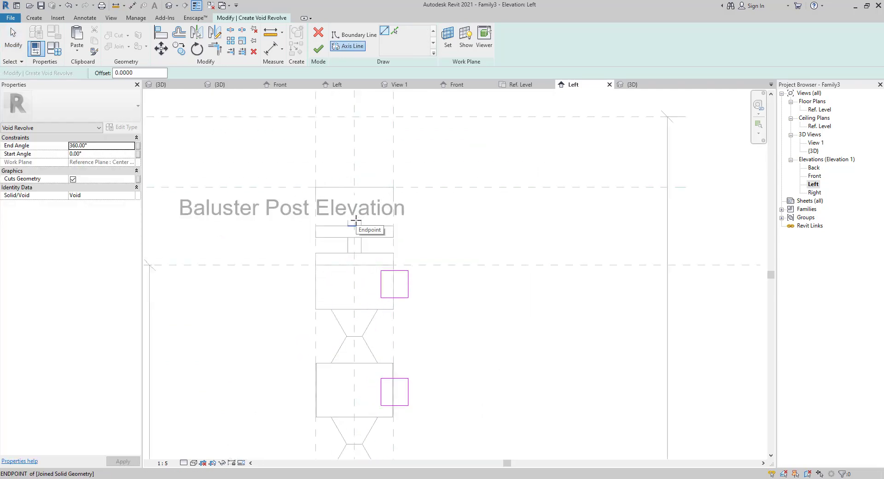
Draw the void revolve's axis line down the post's vertical centreline to below Ref. Level and finish the revolve
click(355, 223)
scroll(352, 328, down, 3)
middle_drag(352, 359, 347, 142)
scroll(346, 143, down, 3)
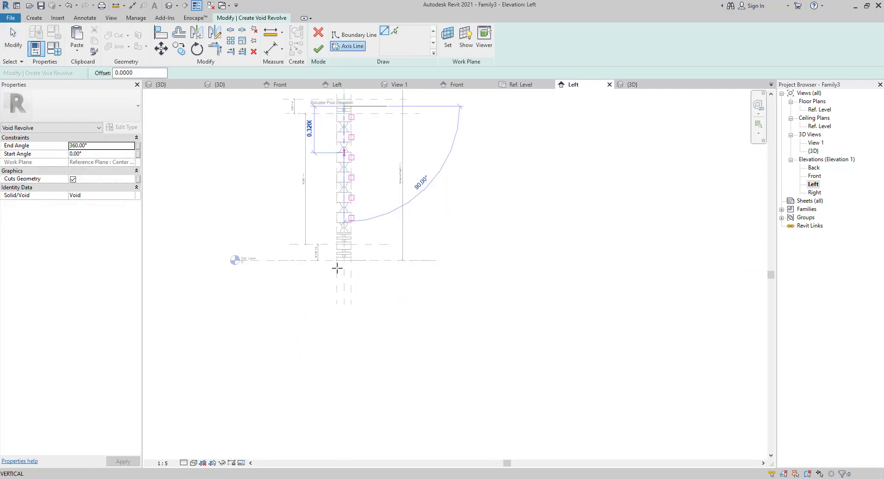
click(345, 272)
click(318, 48)
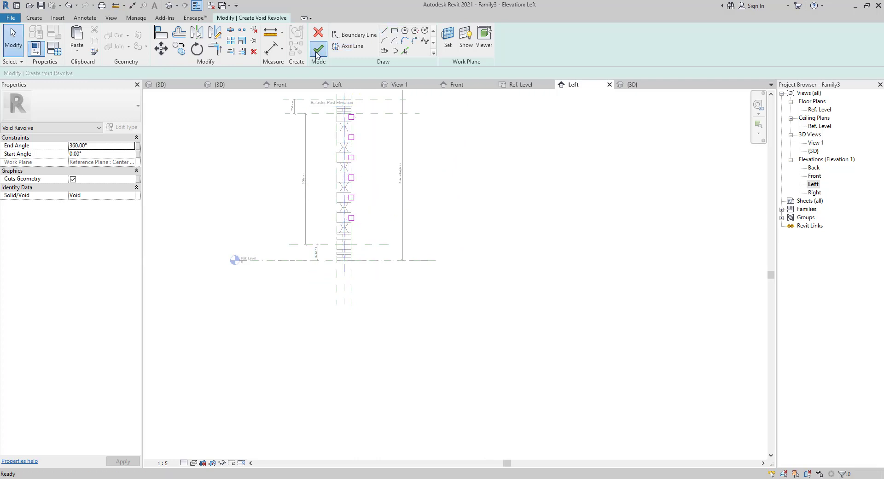
middle_drag(310, 179, 335, 234)
scroll(341, 139, up, 4)
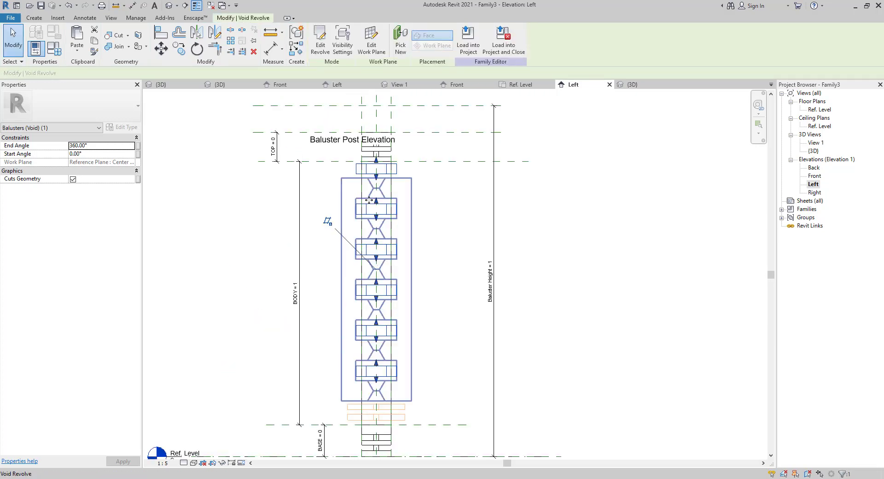
scroll(316, 157, up, 2)
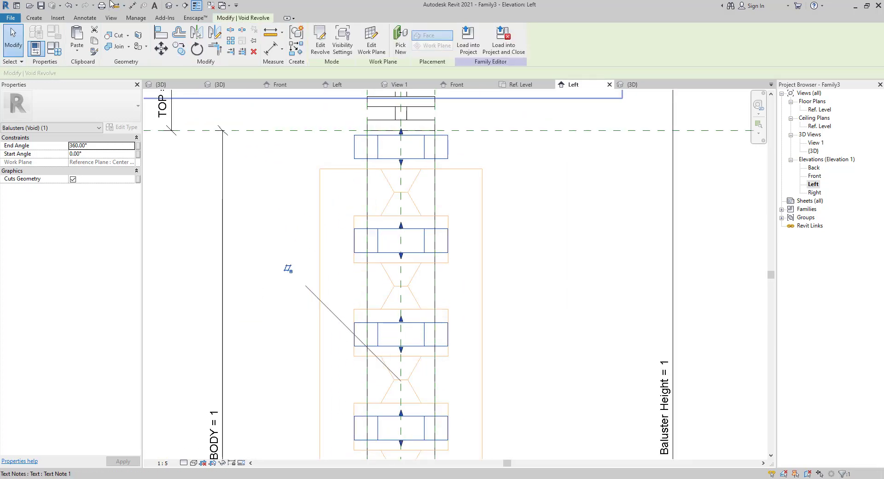
Open the 3D view and change its visual style so the baluster's faces are filled instead of outlined
click(168, 5)
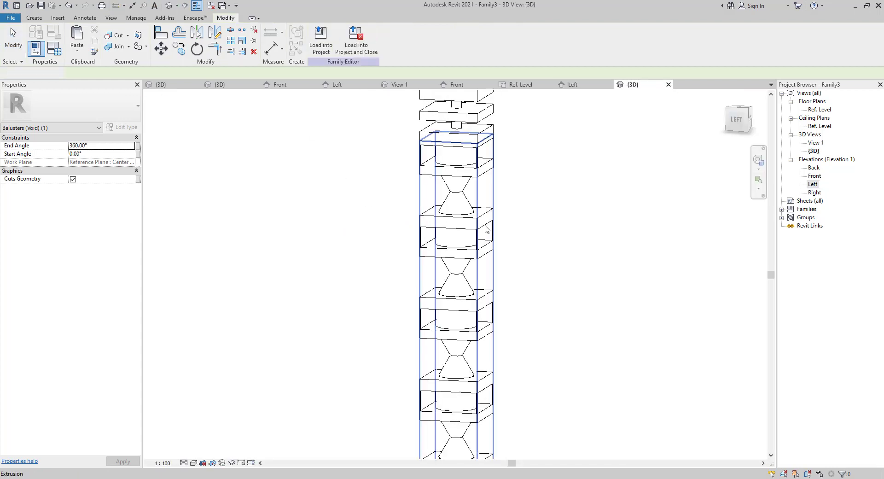
click(245, 230)
scroll(223, 213, down, 3)
shift+middle_drag(226, 221, 327, 258)
scroll(402, 213, up, 3)
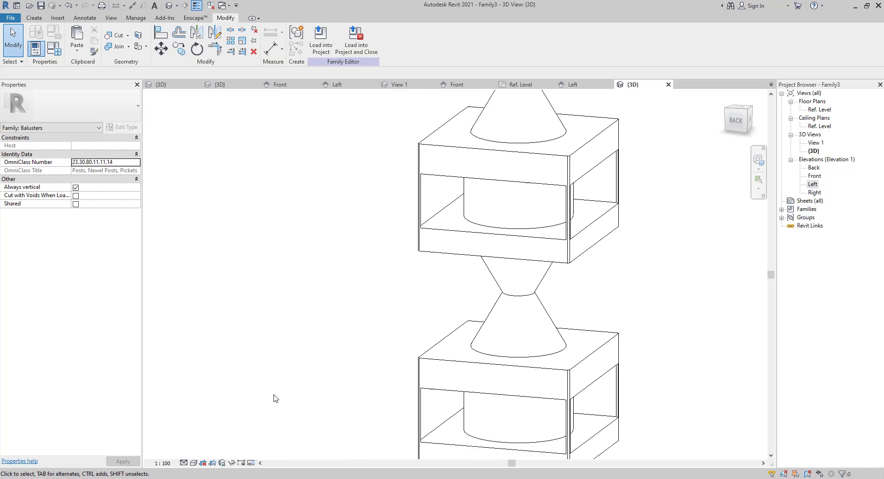
click(193, 463)
click(216, 443)
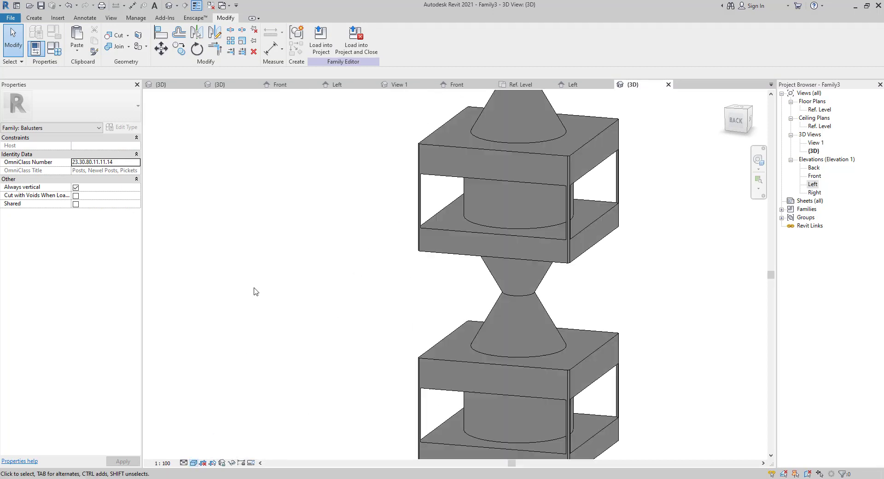
mouse_move(253, 292)
shift+middle_down()
mouse_move(546, 251)
mouse_move(606, 292)
mouse_move(316, 349)
shift+middle_up()
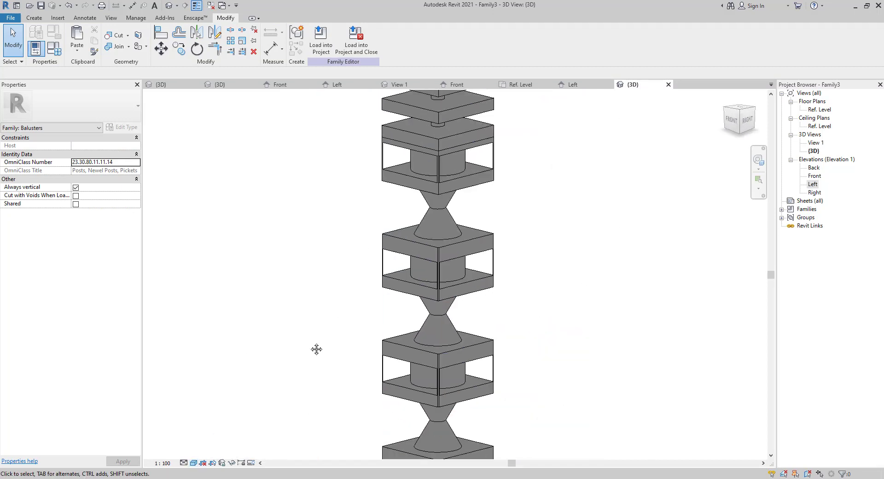
scroll(338, 301, down, 2)
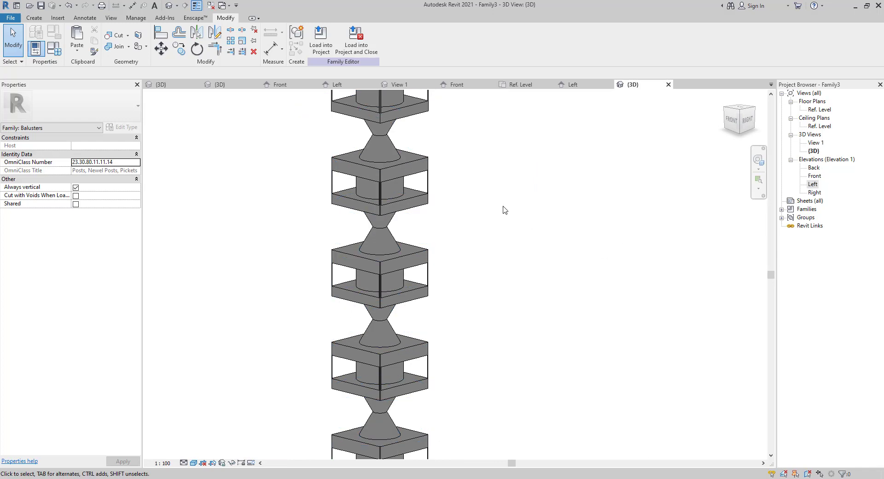
click(433, 185)
key(Escape)
key(Tab)
key(Tab)
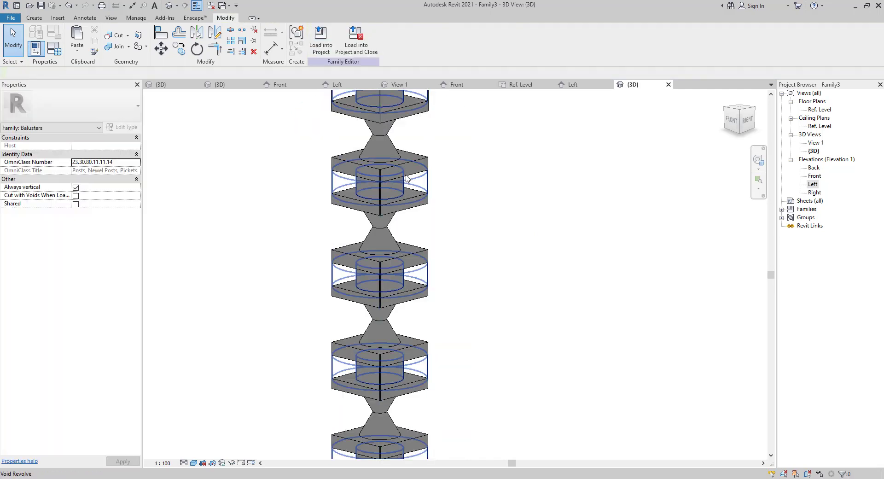
key(Tab)
click(405, 181)
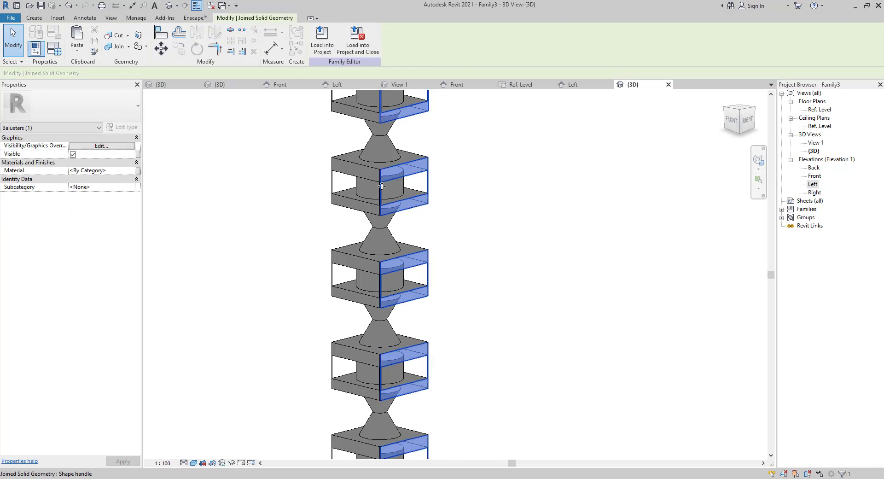
key(Escape)
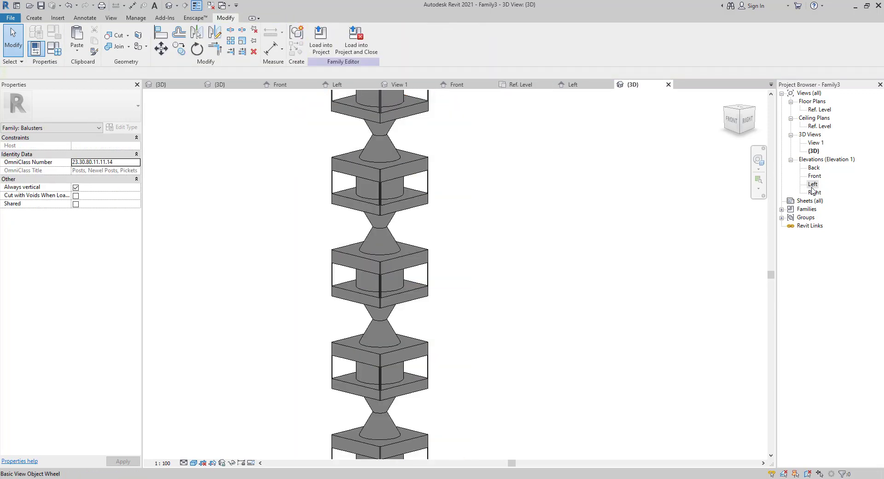
Open the sketch of the square-profile void revolve for editing in the Left elevation
double_click(812, 184)
click(395, 239)
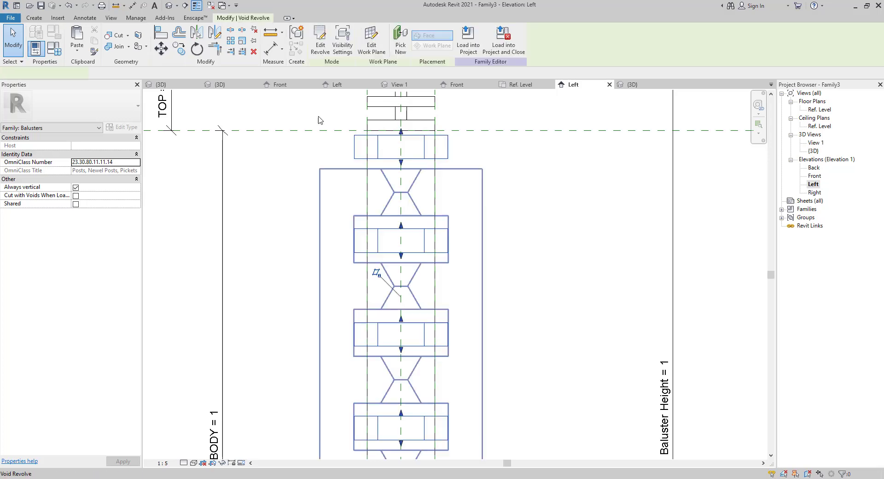
click(320, 39)
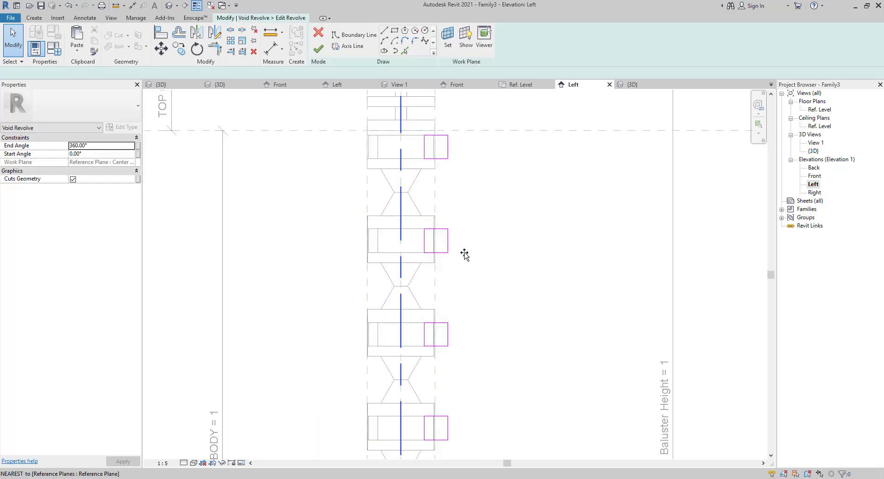
drag(464, 253, 471, 253)
scroll(417, 224, up, 3)
scroll(432, 234, down, 2)
click(435, 238)
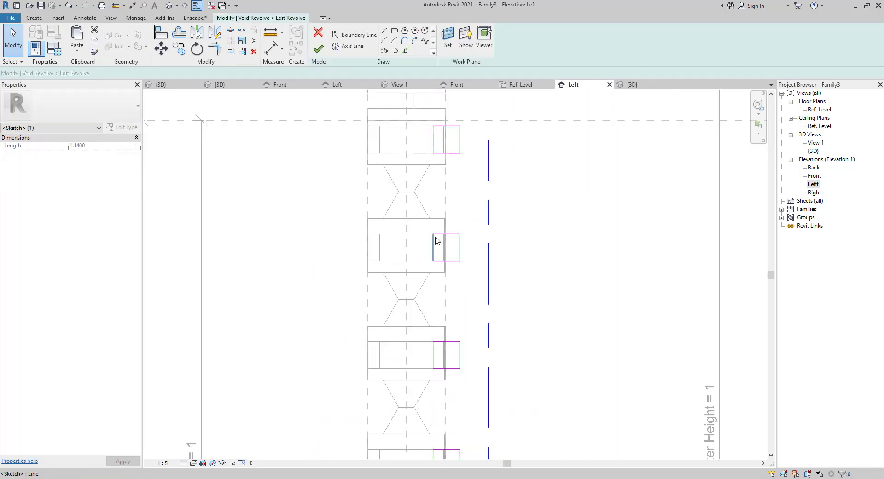
key(ctrl+z)
Nudge the second square profile from the top one increment towards the axis and finish the void revolve sketch
scroll(422, 237, up, 4)
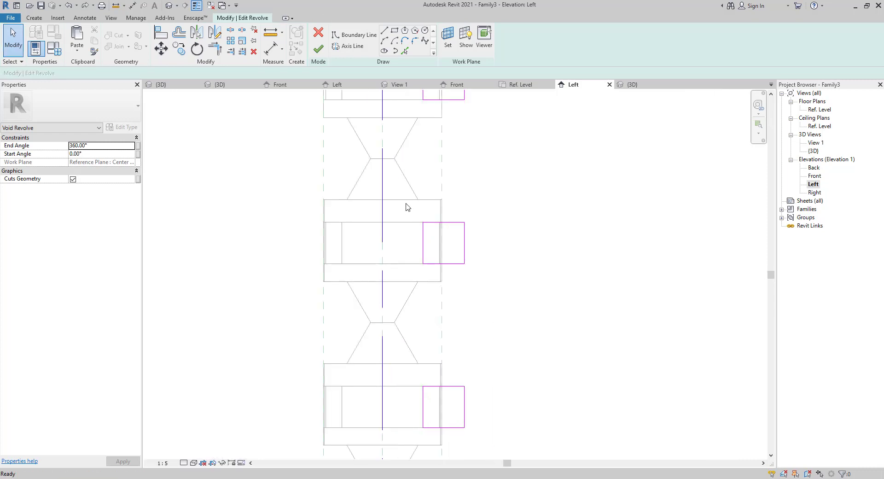
drag(406, 207, 490, 283)
scroll(457, 253, up, 3)
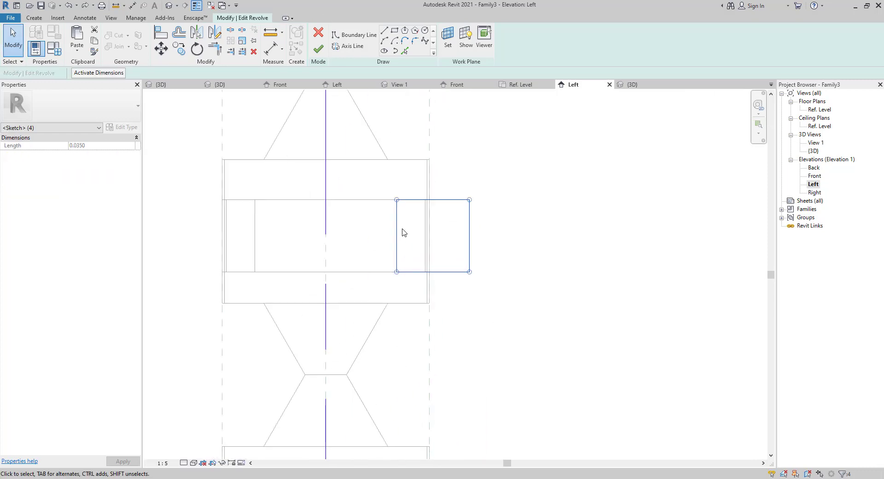
key(Left)
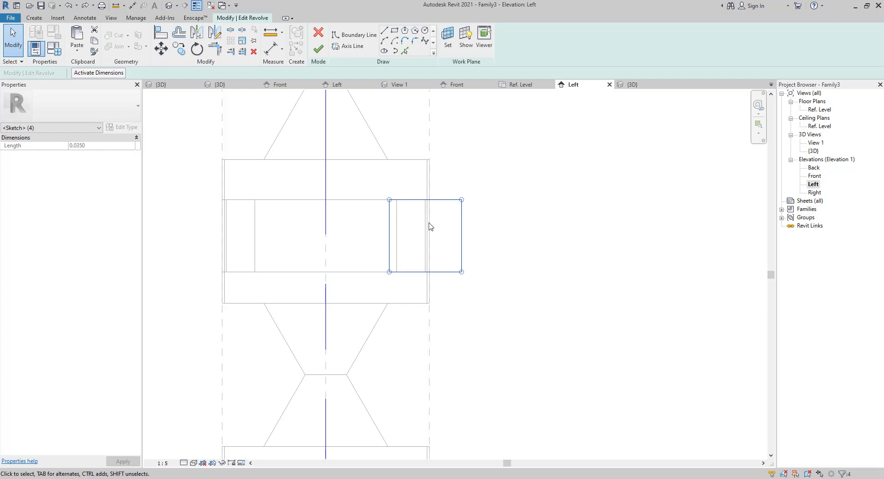
click(522, 239)
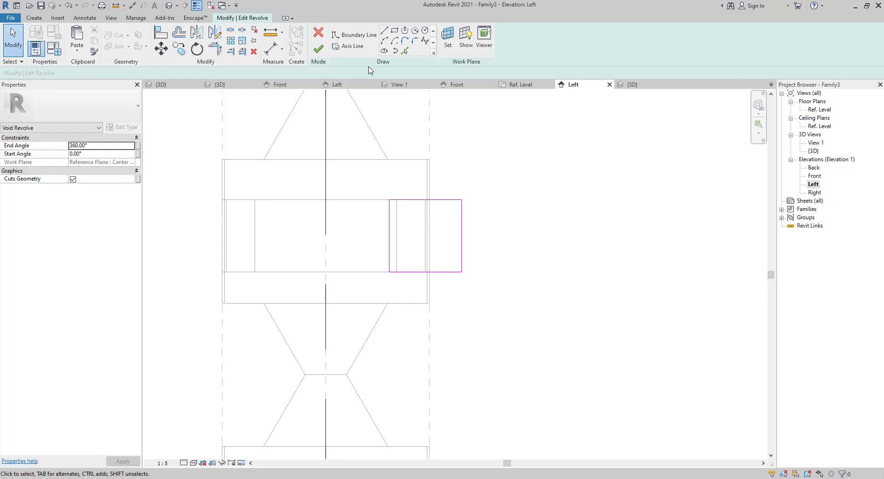
click(324, 52)
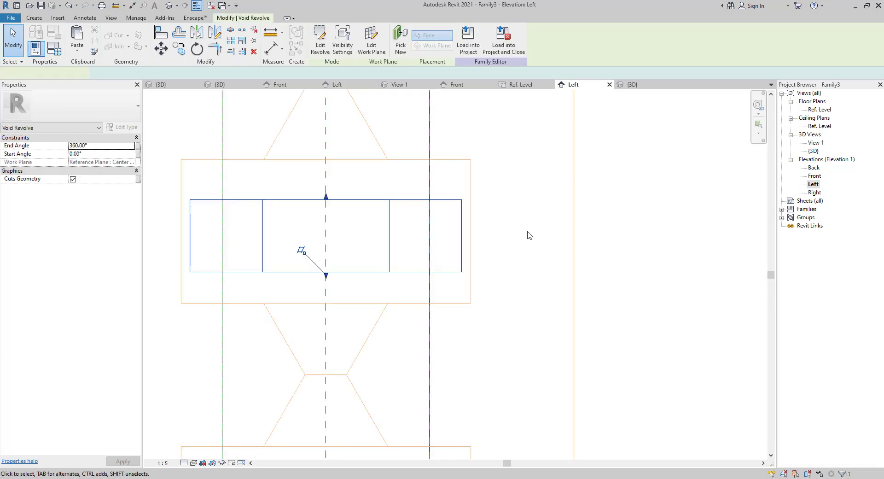
click(529, 235)
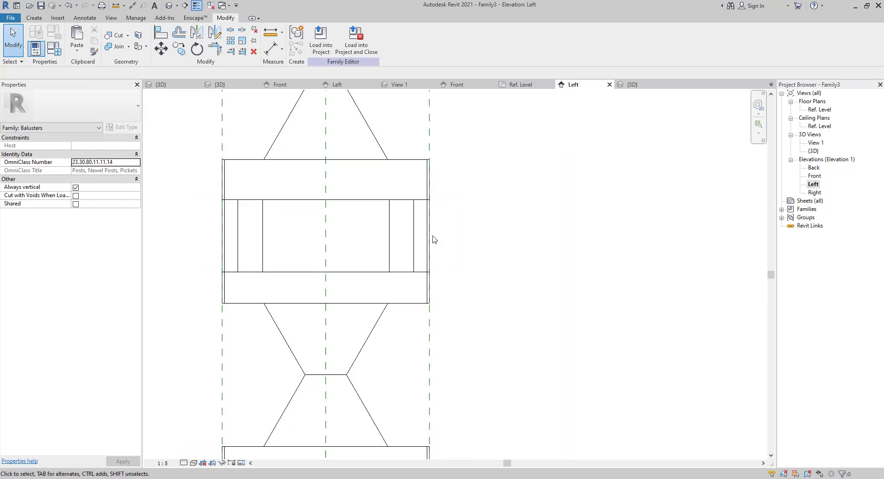
Edit the void revolve again, moving the second square profile entirely inside the post close to the axis, and finish the sketch
double_click(413, 251)
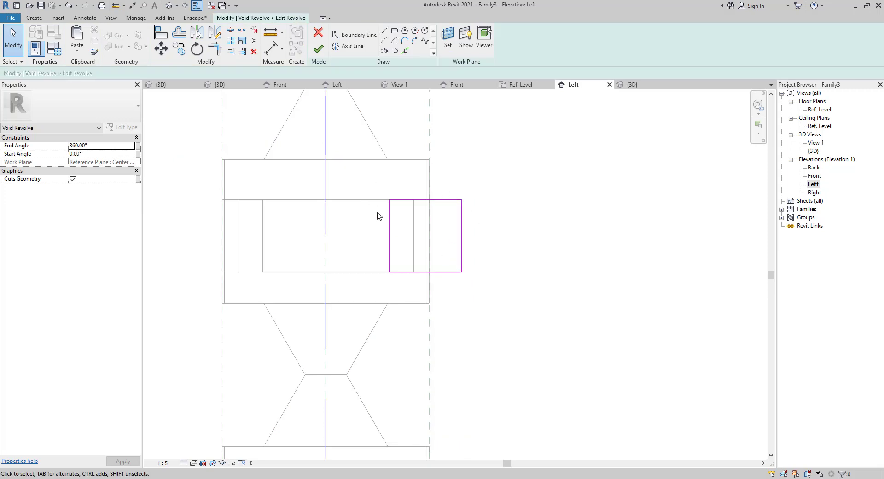
drag(342, 178, 503, 297)
mouse_move(461, 239)
mouse_down()
mouse_move(390, 238)
mouse_move(412, 239)
mouse_up()
click(317, 265)
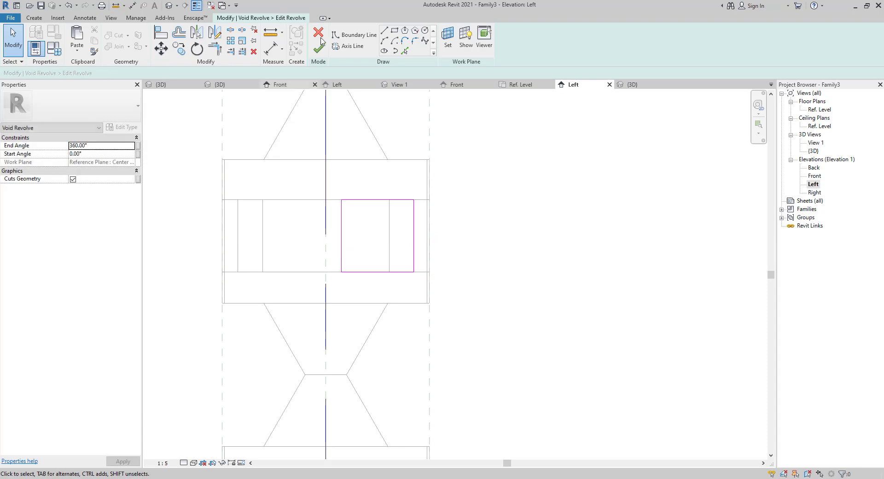
click(325, 52)
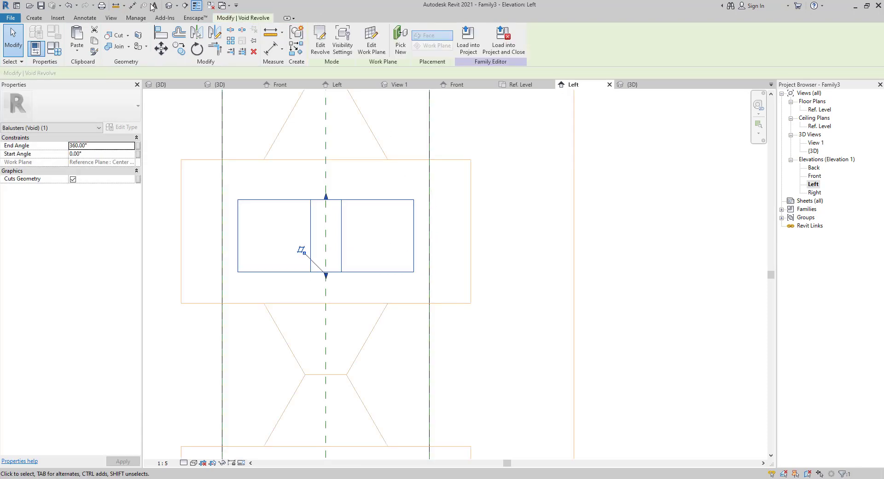
Examine the baluster from several sides in the 3D view, comparing the second block with the other cut blocks
click(170, 5)
key(Escape)
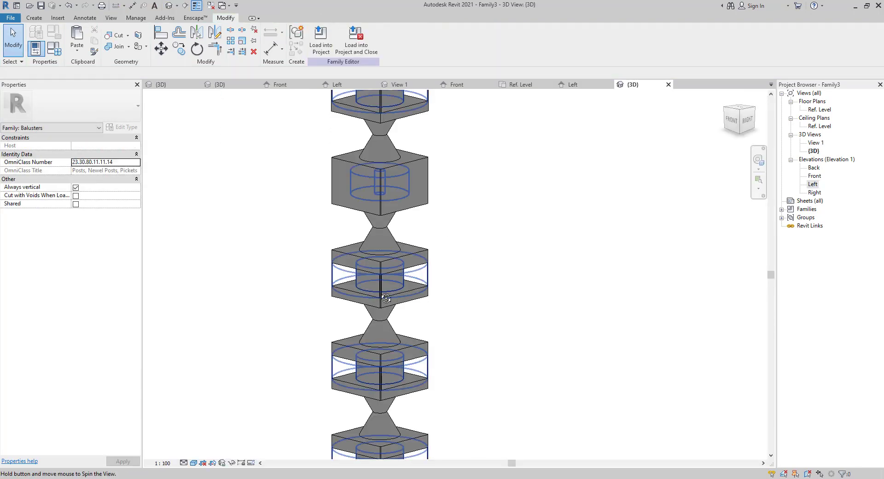
shift+middle_drag(248, 264, 504, 312)
scroll(502, 313, down, 3)
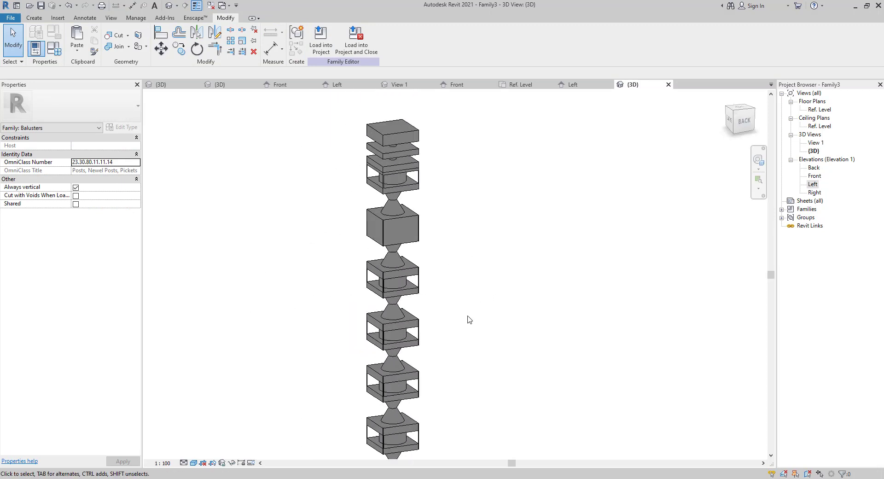
shift+middle_drag(244, 284, 381, 285)
scroll(354, 338, up, 3)
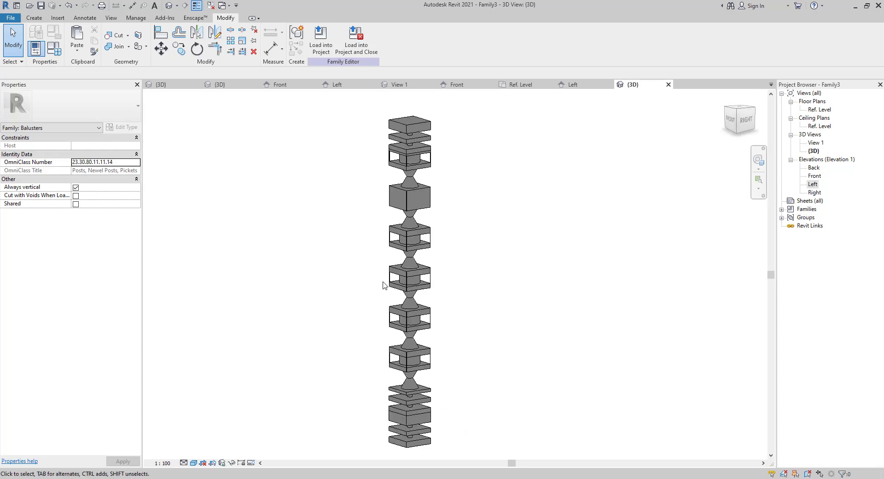
scroll(370, 363, up, 2)
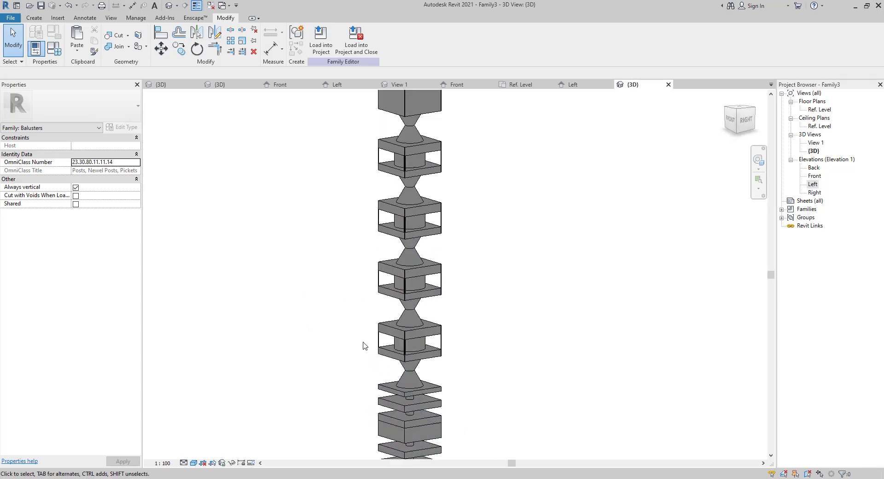
scroll(361, 339, down, 2)
Review the full baluster profile in the Left elevation, inspecting the void revolve that shapes the post's body
double_click(813, 186)
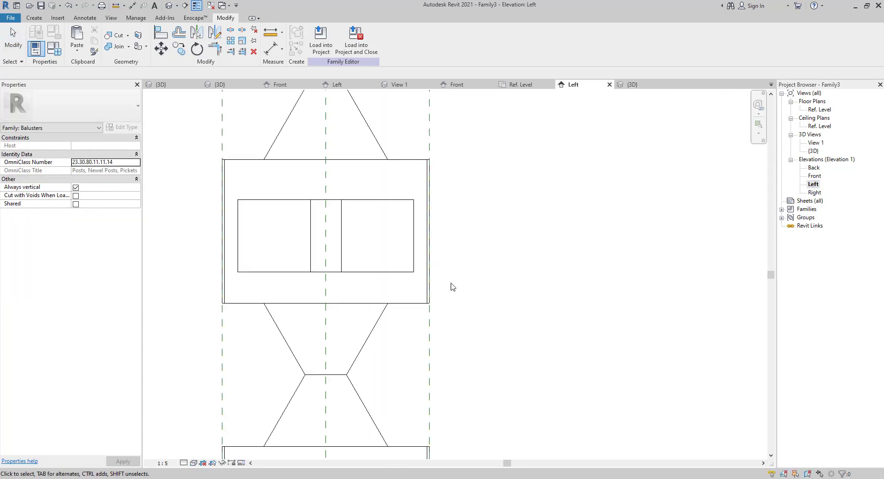
scroll(450, 286, down, 4)
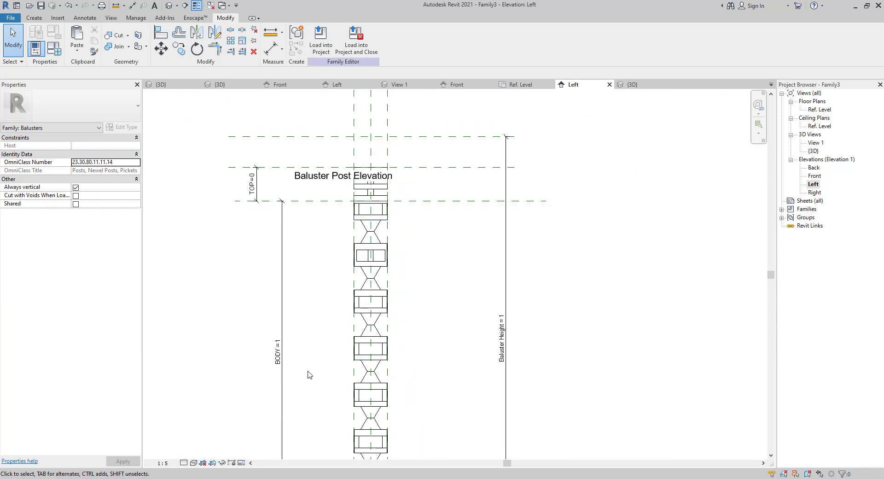
middle_drag(296, 381, 298, 307)
scroll(299, 307, down, 1)
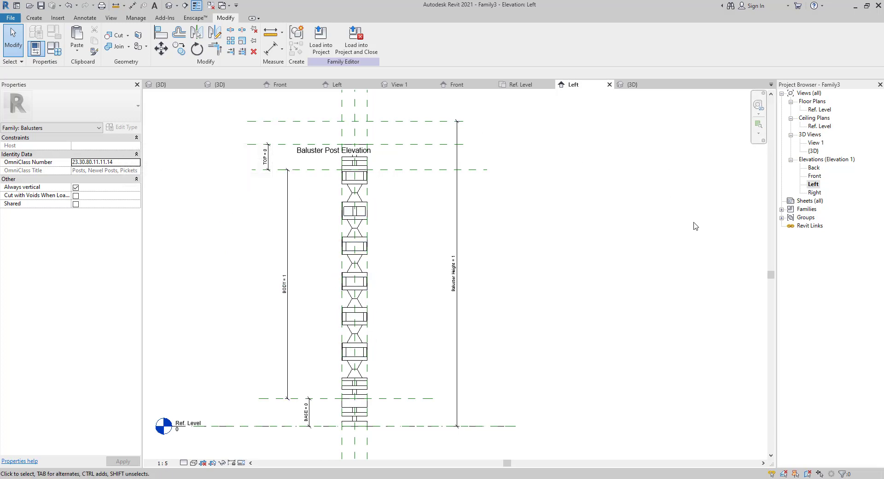
click(362, 231)
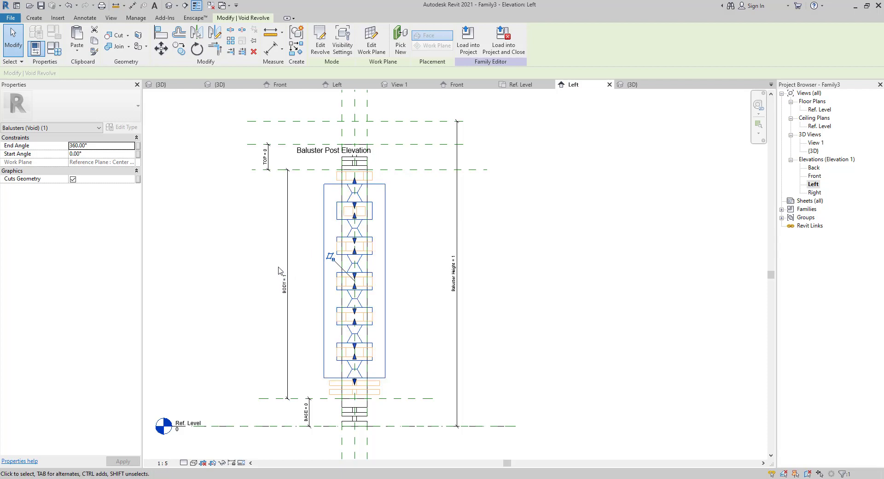
click(263, 252)
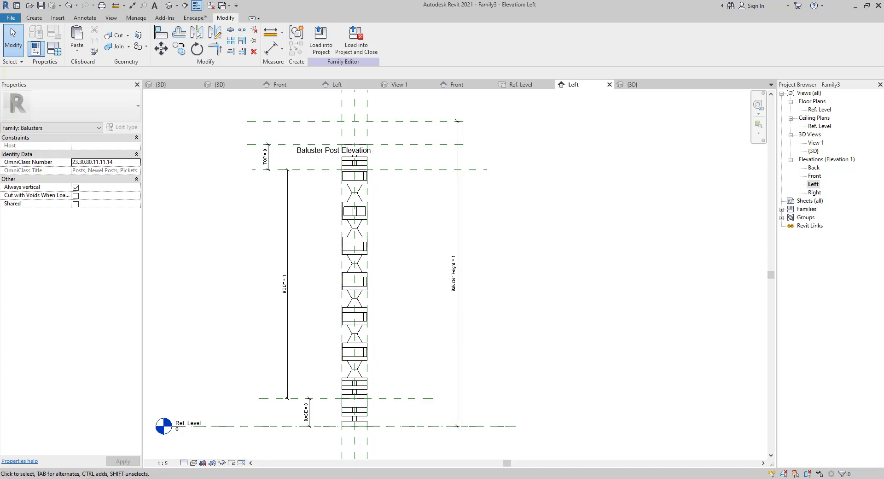
scroll(357, 392, down, 2)
scroll(309, 361, up, 2)
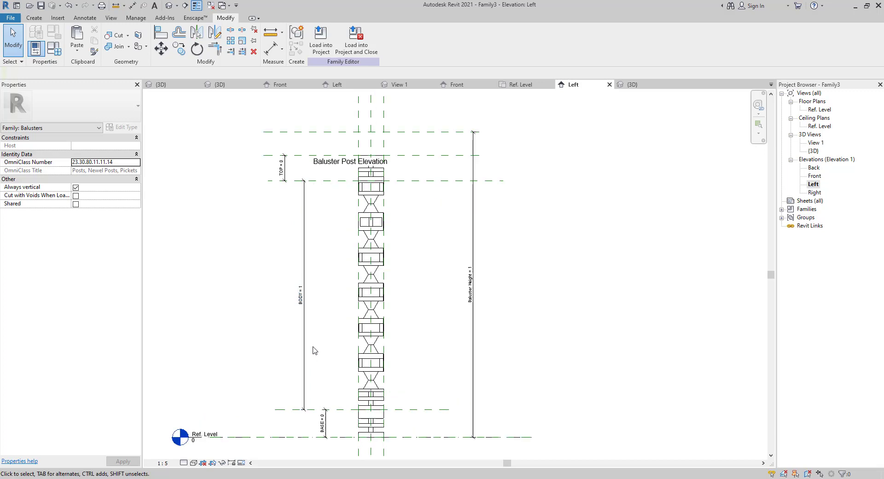
scroll(314, 349, down, 1)
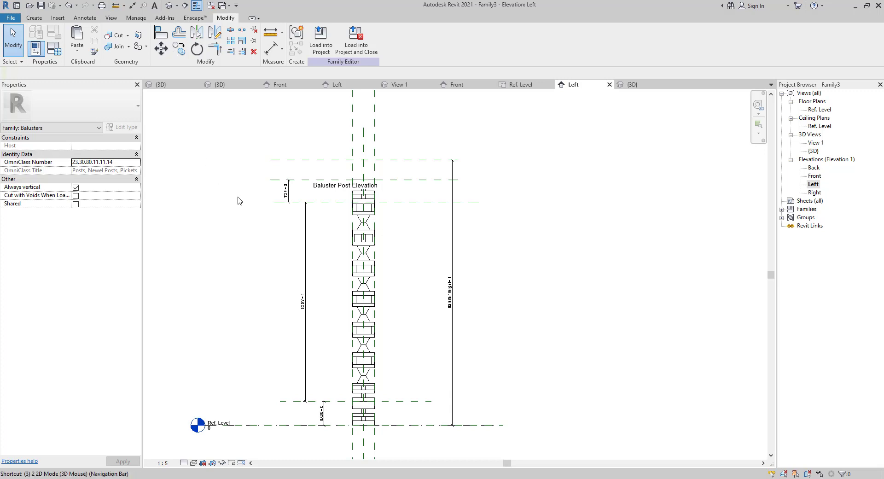
In the 3D view, select the joined solid forming the baluster's base and open its material for editing
key(ctrl+Tab)
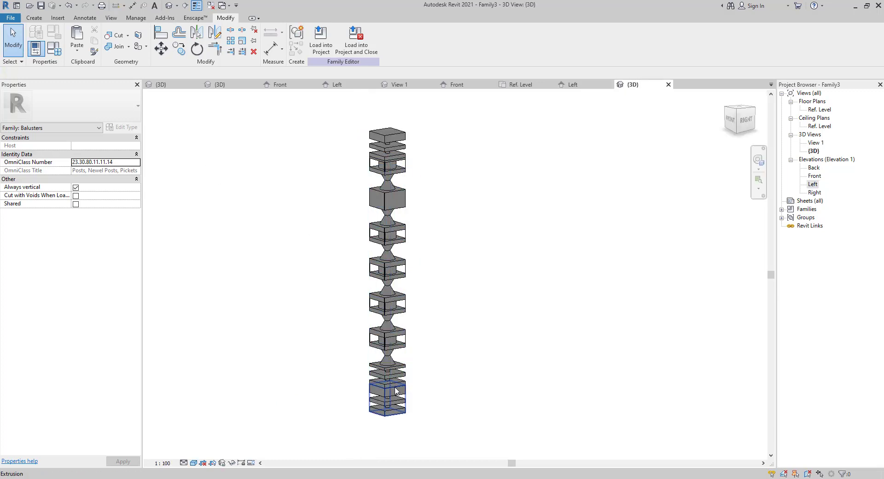
key(Tab)
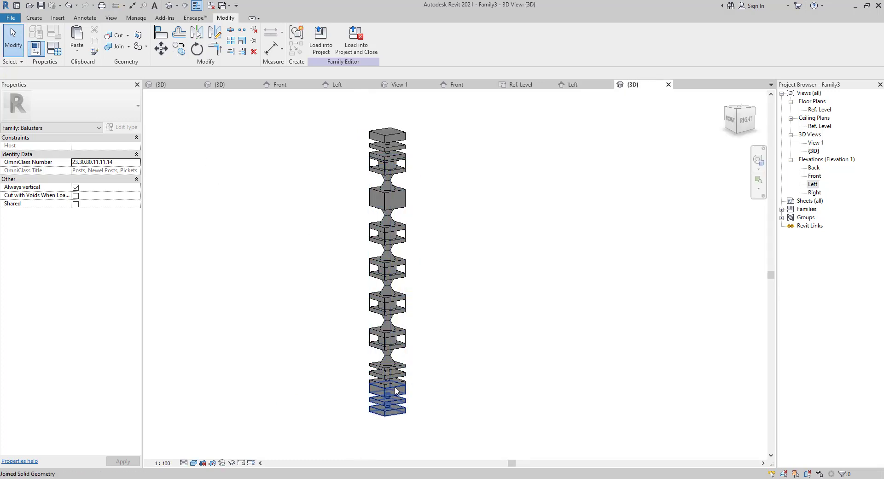
click(395, 391)
click(132, 170)
click(134, 171)
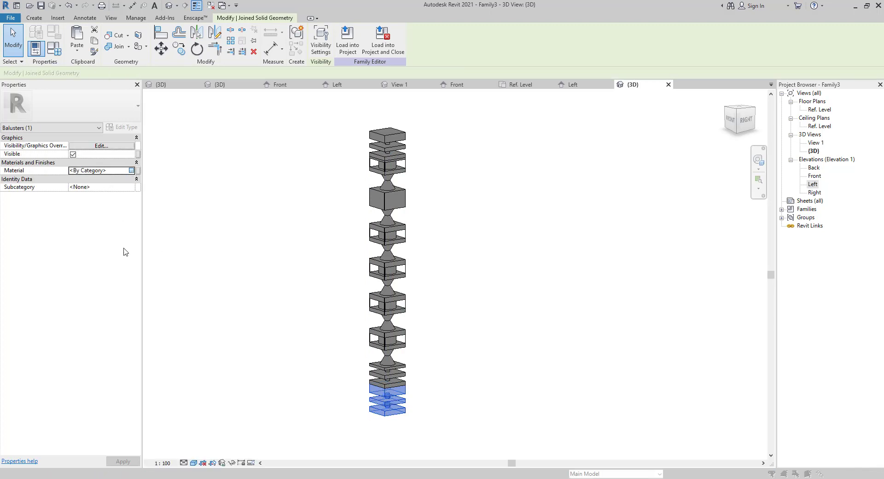
Create a new material and rename it P1
click(246, 281)
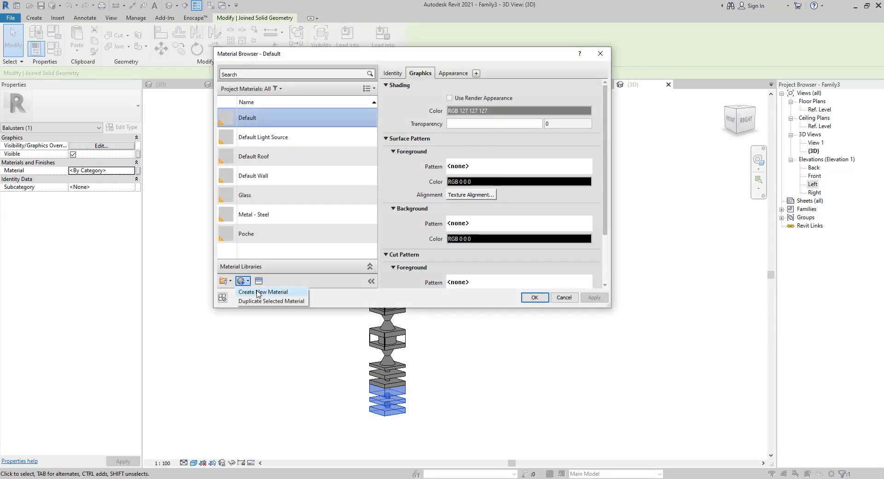
click(263, 292)
click(273, 171)
right_click(271, 164)
click(273, 154)
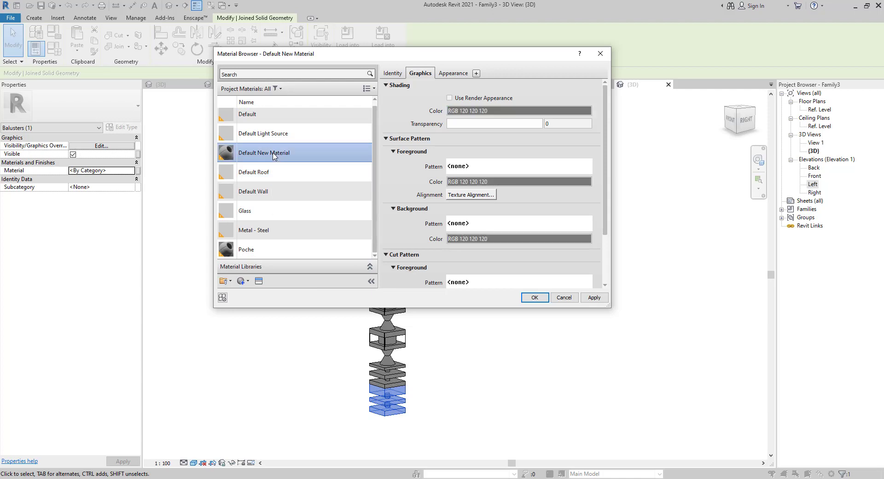
right_click(273, 155)
click(293, 179)
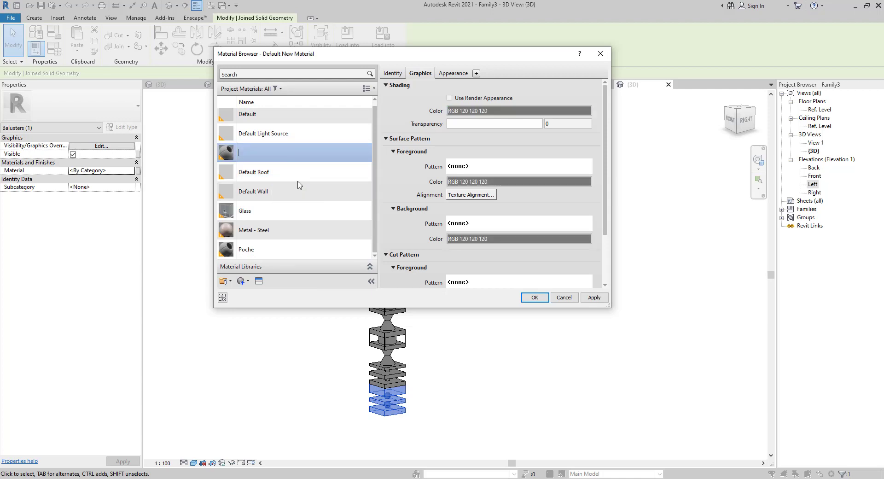
text(P1)
key(Return)
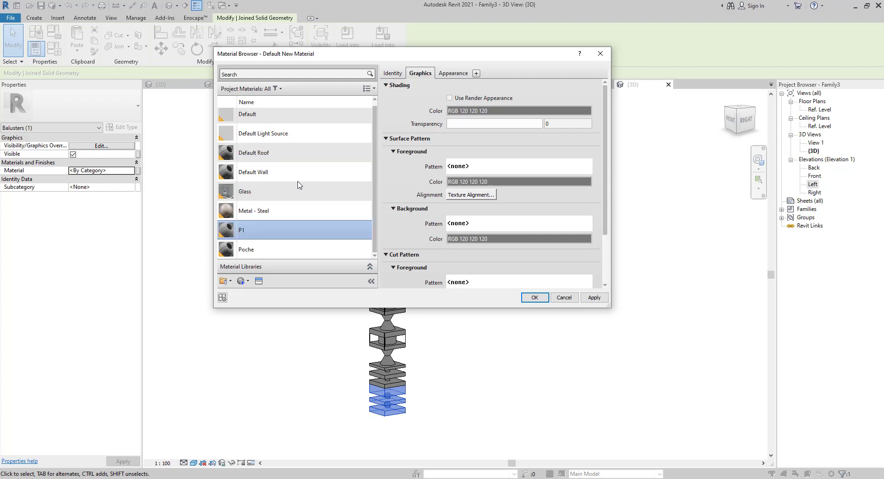
Replace P1's appearance with the Bronze - Patina asset from the Metal category of the Appearance Library
click(259, 280)
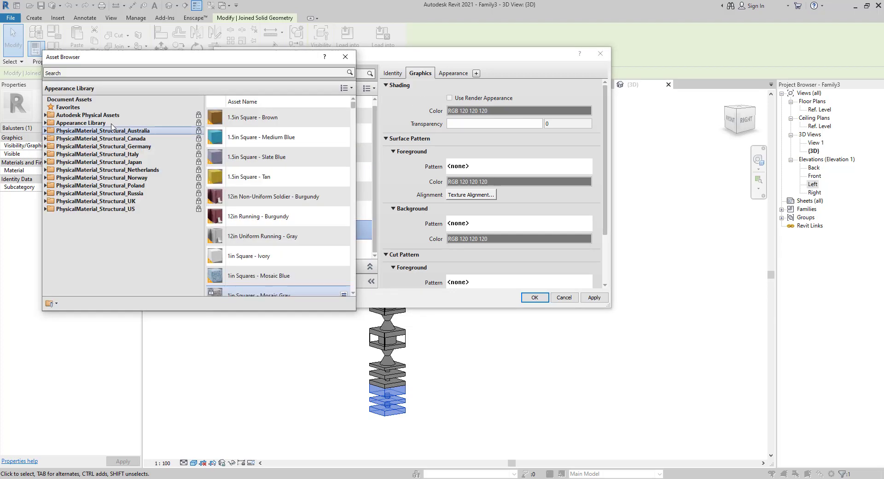
click(45, 123)
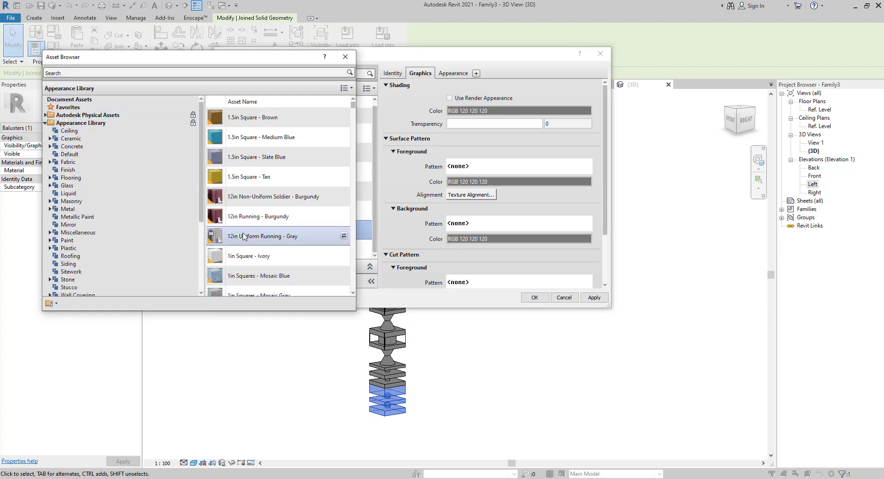
scroll(243, 208, down, 3)
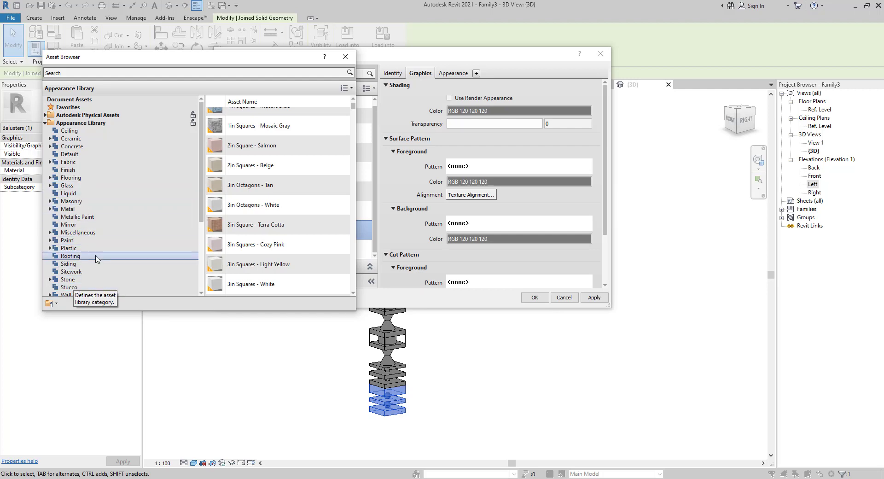
scroll(85, 284, down, 2)
scroll(83, 258, up, 2)
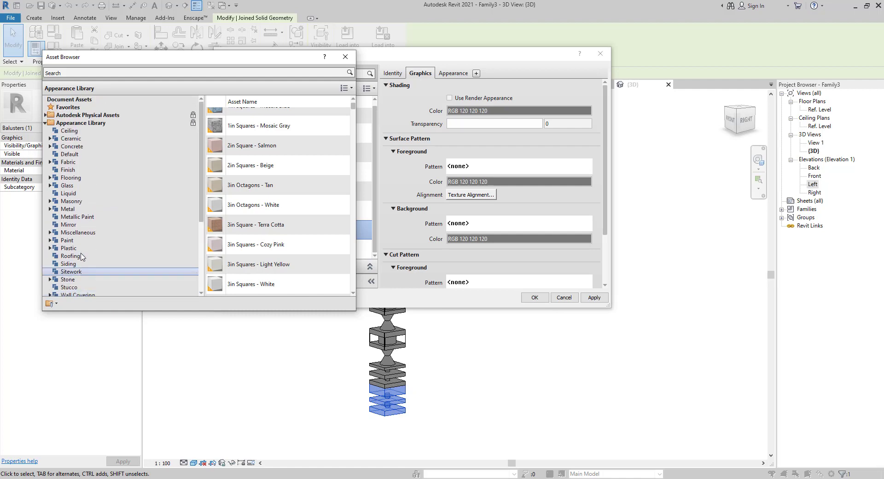
click(79, 212)
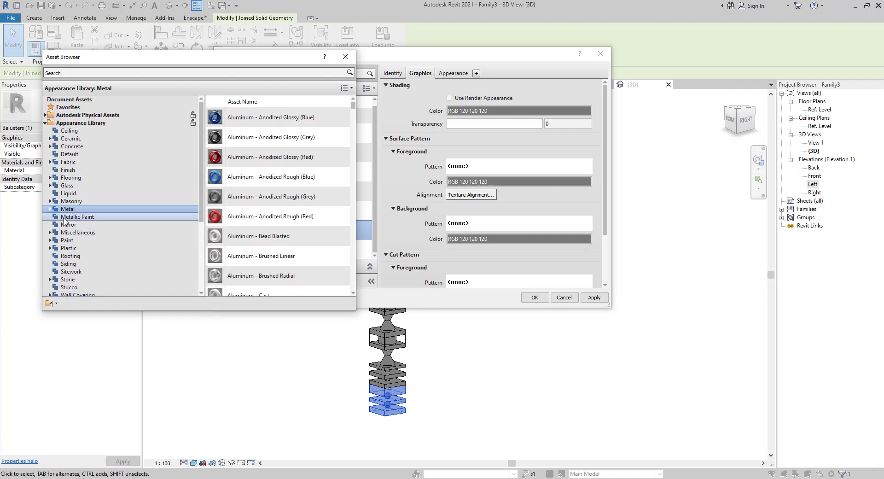
click(50, 209)
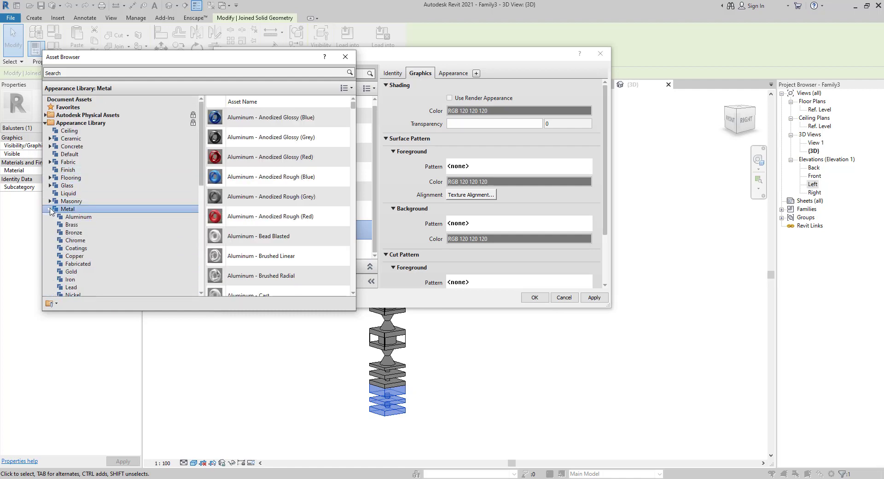
click(74, 233)
click(348, 117)
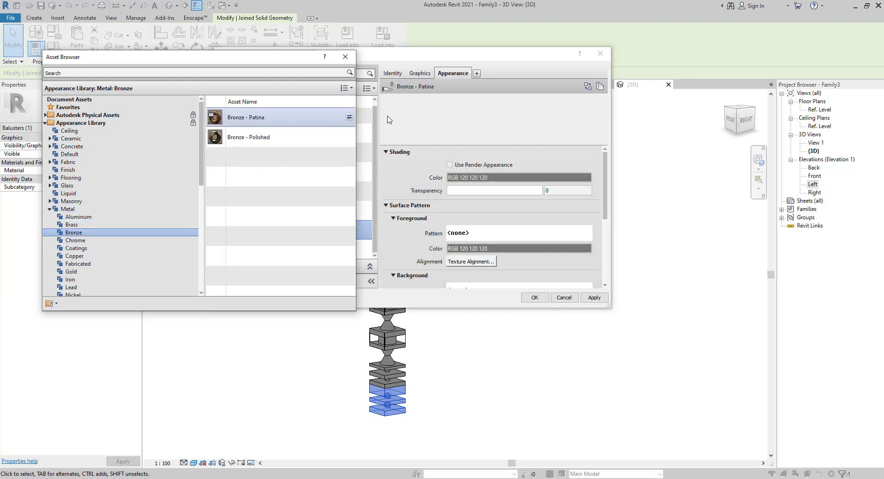
Make P1's shading use its render appearance and assign the material to the baluster's base solid
click(420, 73)
click(449, 98)
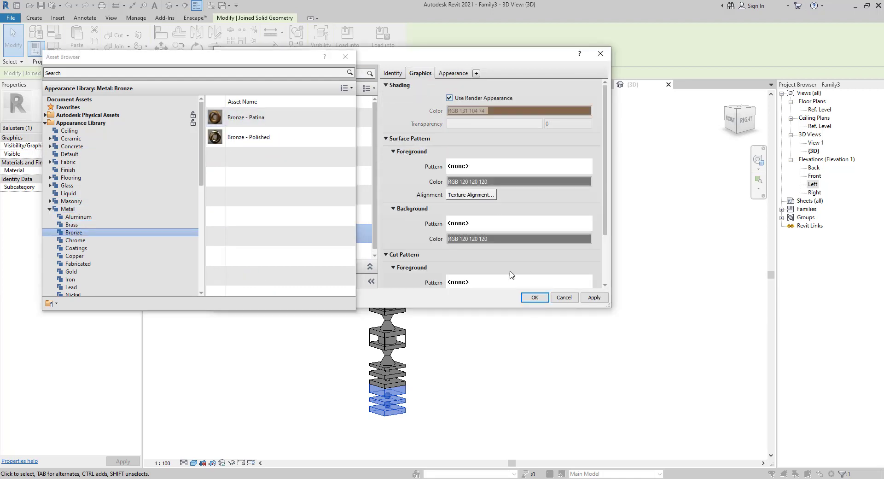
click(532, 298)
click(299, 332)
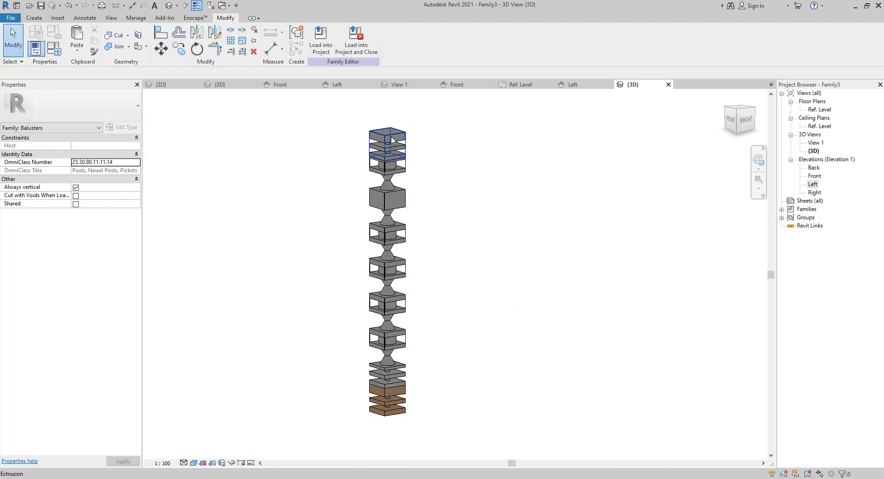
Assign material P1 to the joined solid at the top of the baluster
click(391, 140)
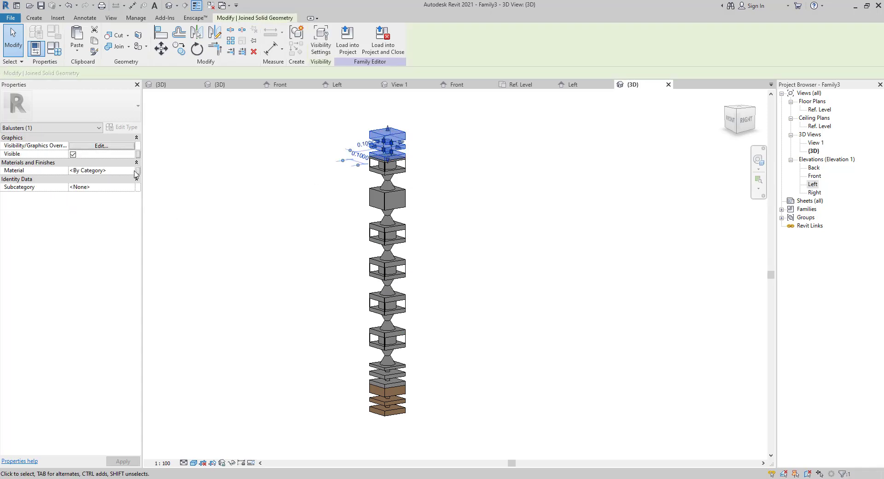
click(133, 171)
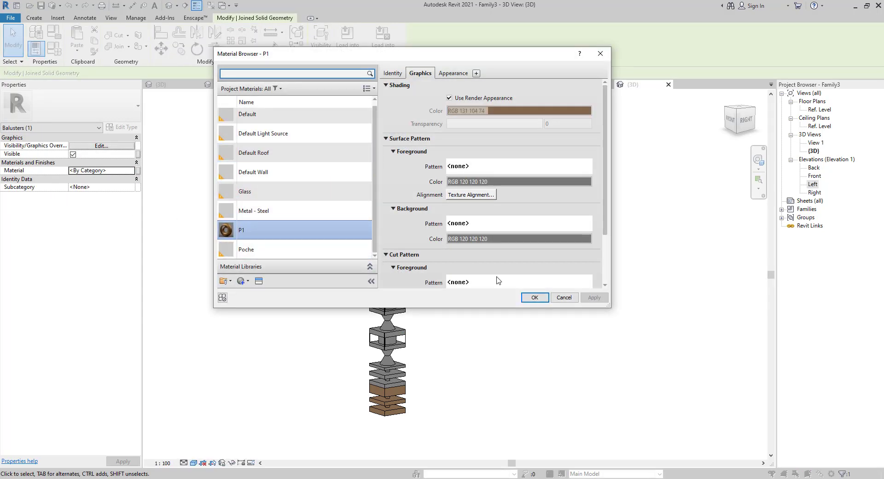
click(535, 297)
key(Escape)
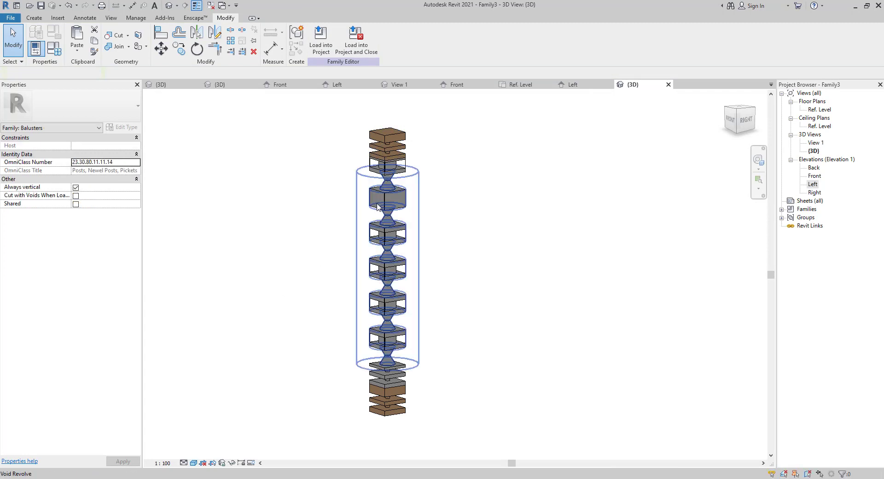
Select the baluster's middle body solid and create a new material named P2 for it
key(Tab)
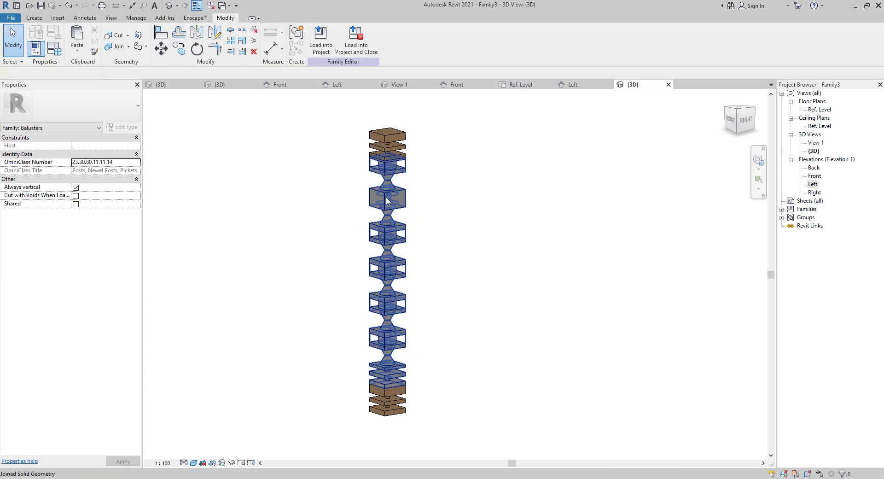
click(387, 201)
click(131, 170)
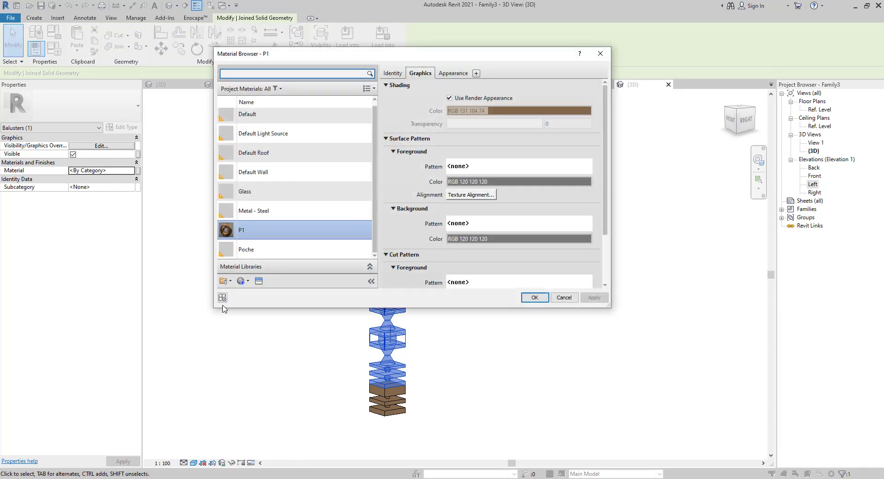
click(247, 282)
click(258, 291)
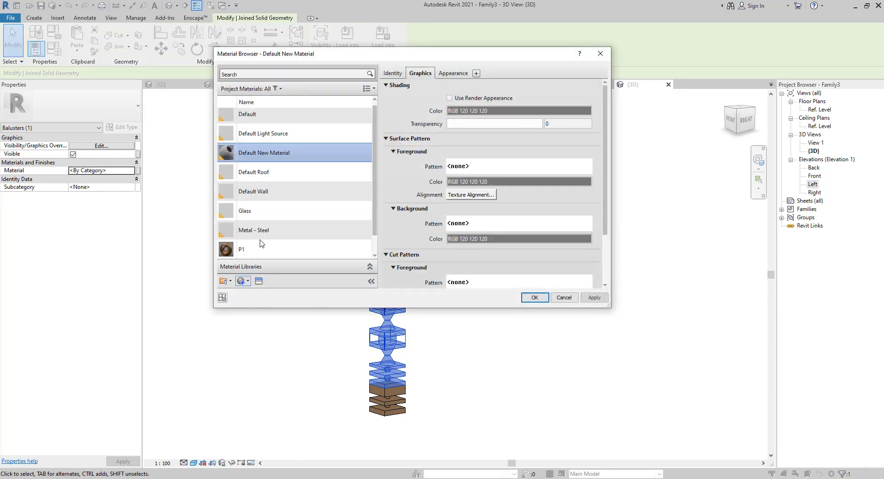
right_click(281, 158)
click(299, 186)
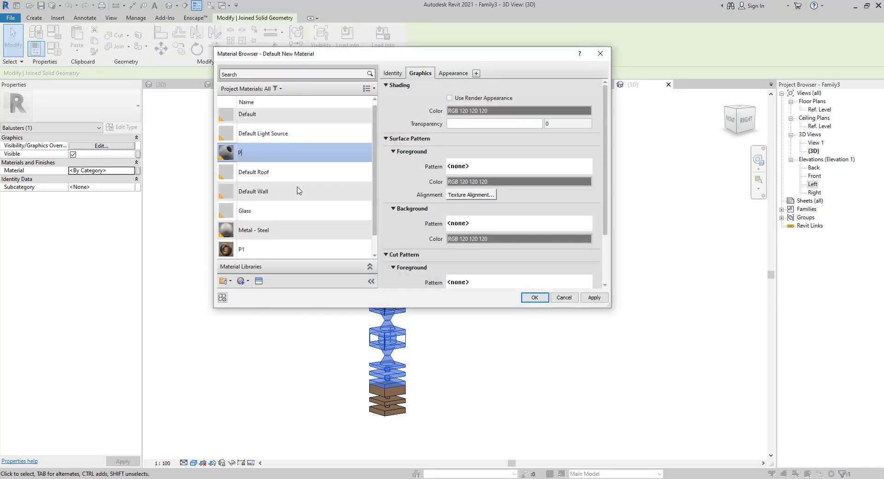
key(Return)
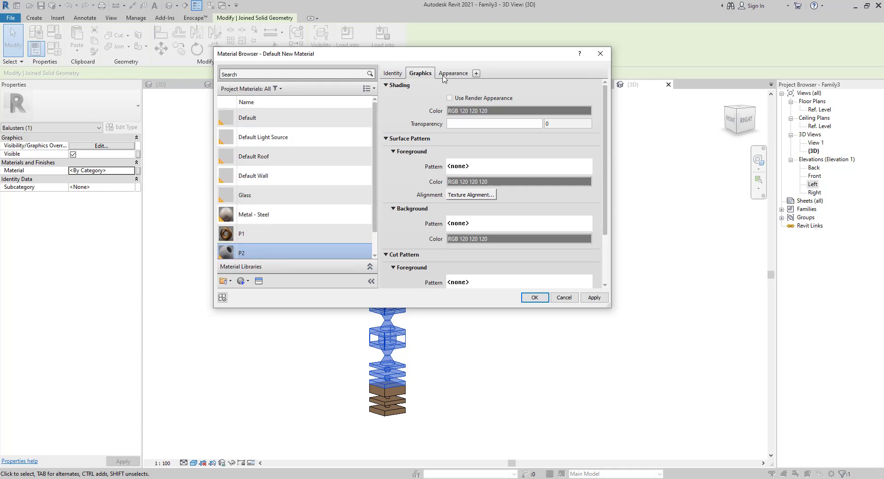
Replace P2's appearance with the Aluminum Frame - Anodized Dark Bronze Satin asset from the Metal category
click(259, 282)
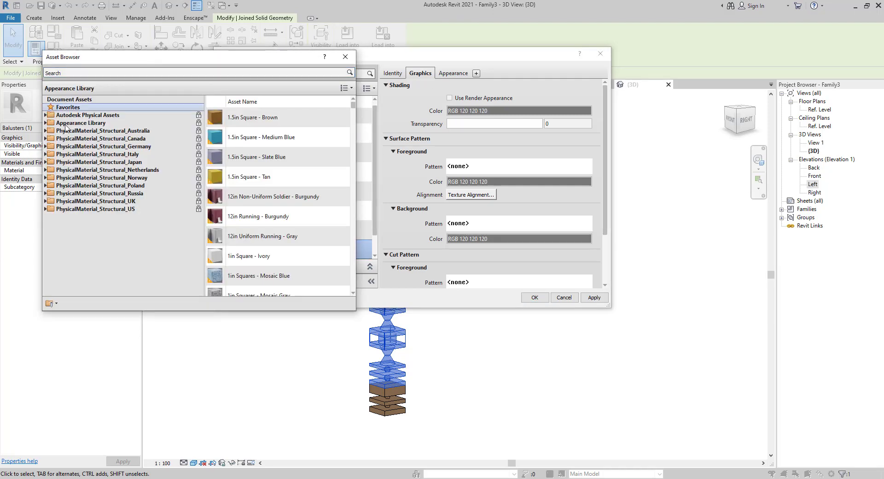
click(74, 122)
click(45, 123)
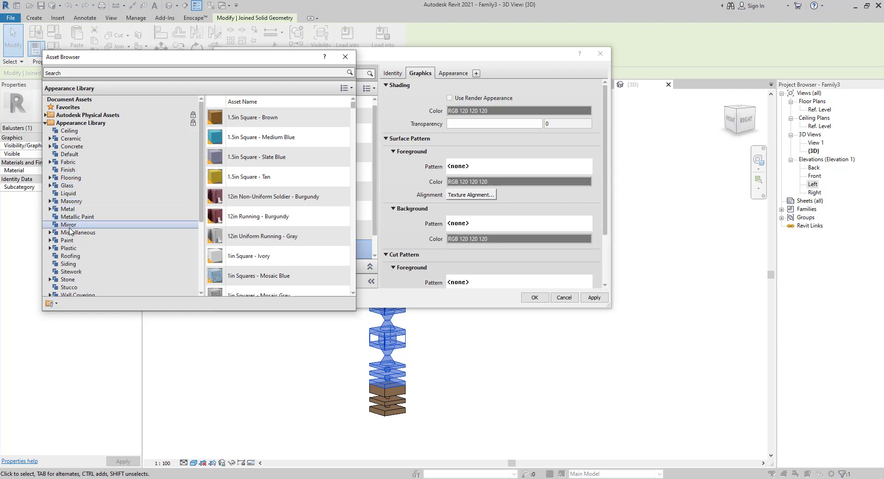
click(67, 209)
scroll(292, 250, down, 5)
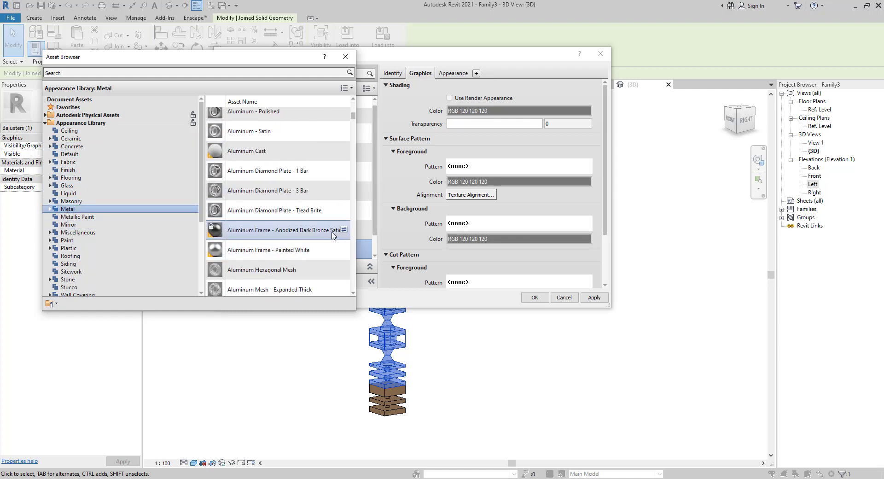
scroll(334, 235, down, 3)
scroll(345, 226, up, 3)
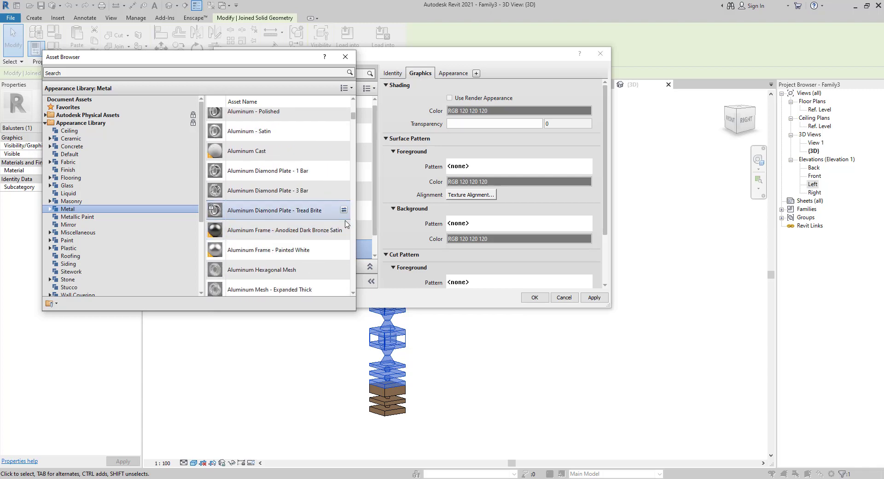
click(344, 230)
Make P2's shading use its render appearance, assign it to the body solid and check the coloured baluster
click(420, 74)
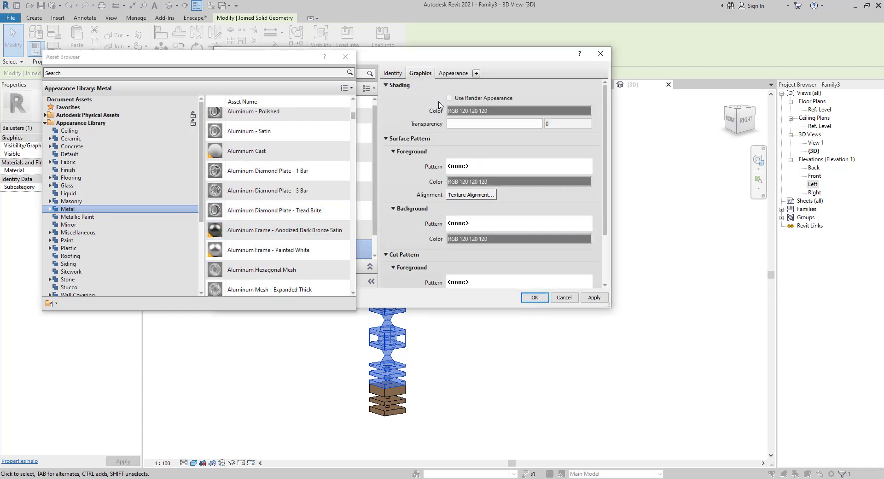
click(449, 98)
click(530, 297)
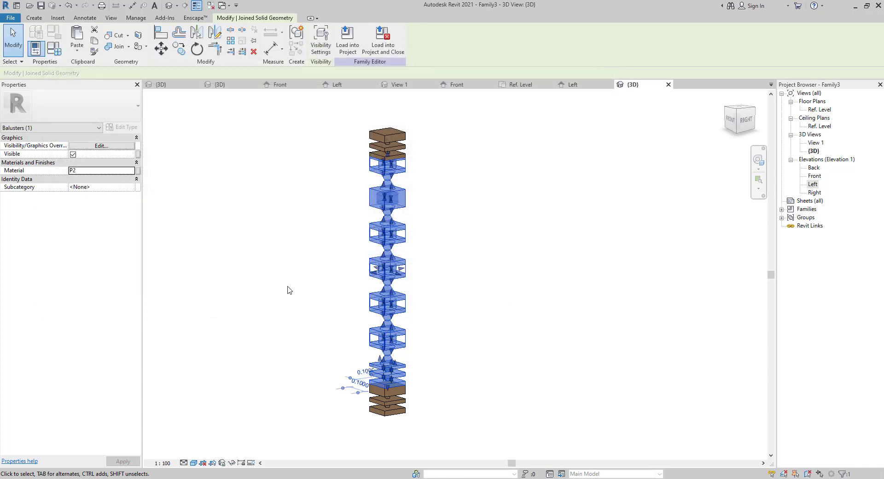
shift+middle_drag(264, 304, 350, 295)
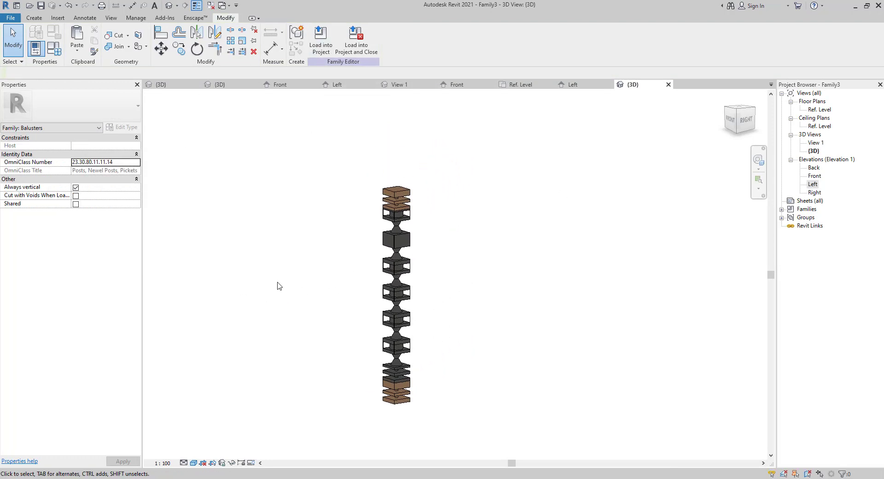
Save the baluster family as "profile for main project"
key(ctrl+s)
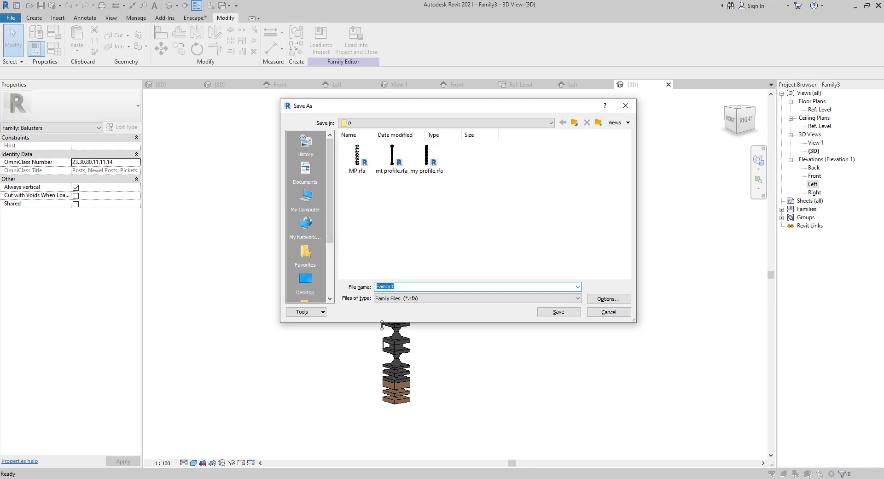
text(profile for main project)
key(Return)
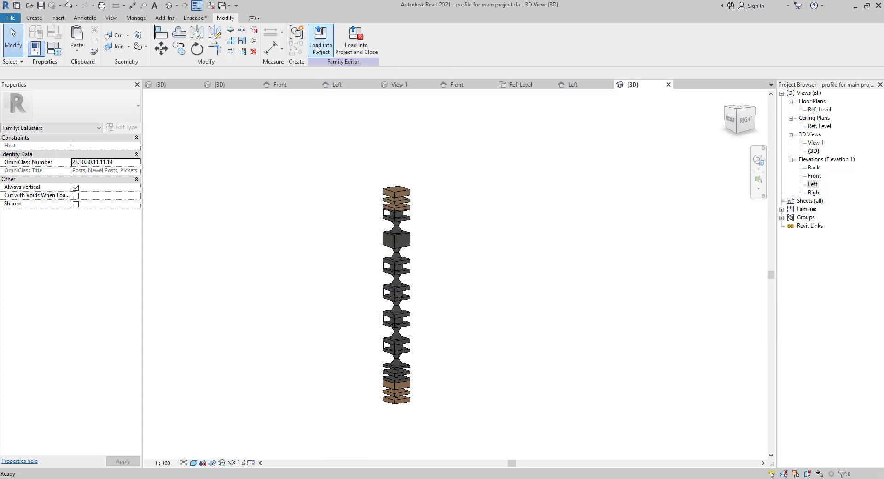
Start loading the family into the open project CX.rvt, then cancel the load
click(320, 41)
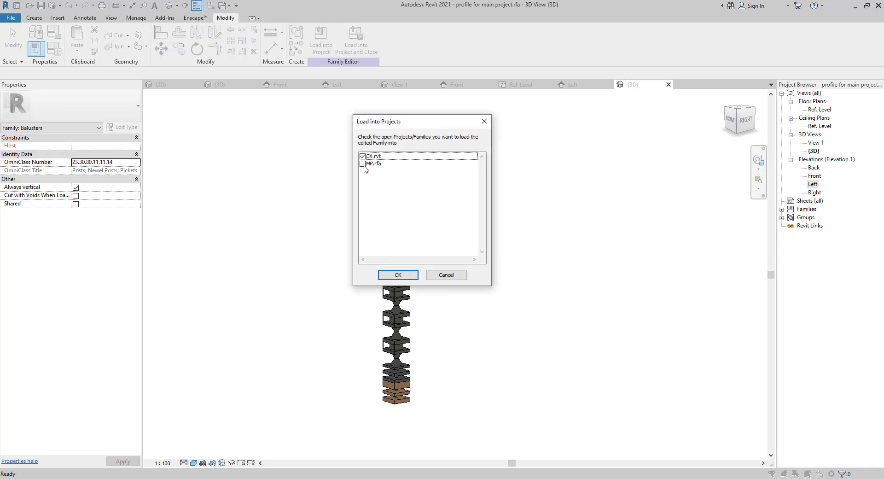
click(429, 277)
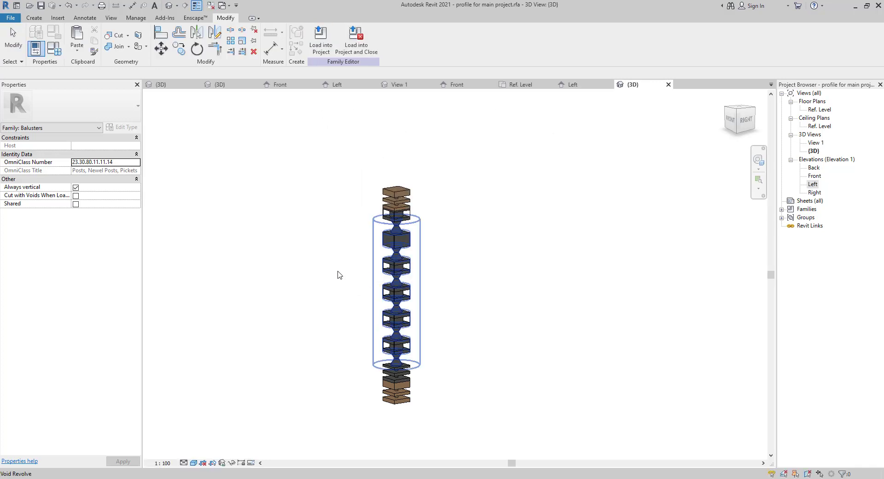
Leave the family without loading it directly, and switch to the 3D view of the CX.rvt project
click(321, 41)
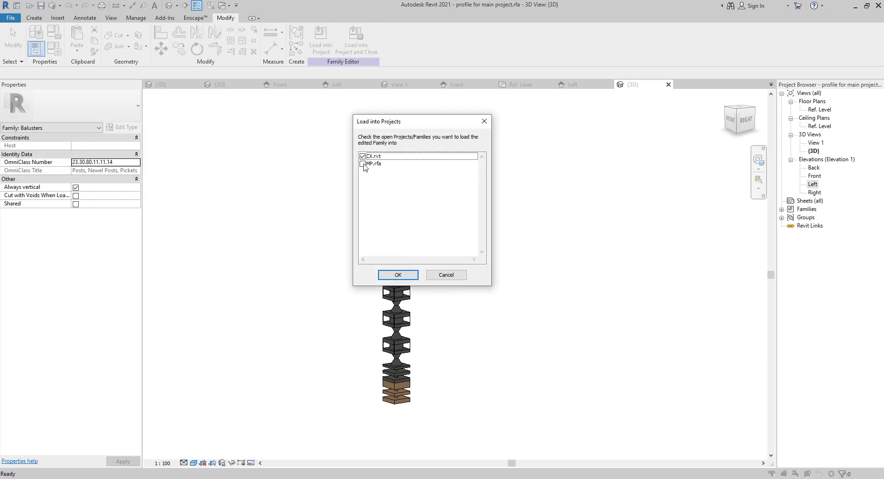
click(445, 276)
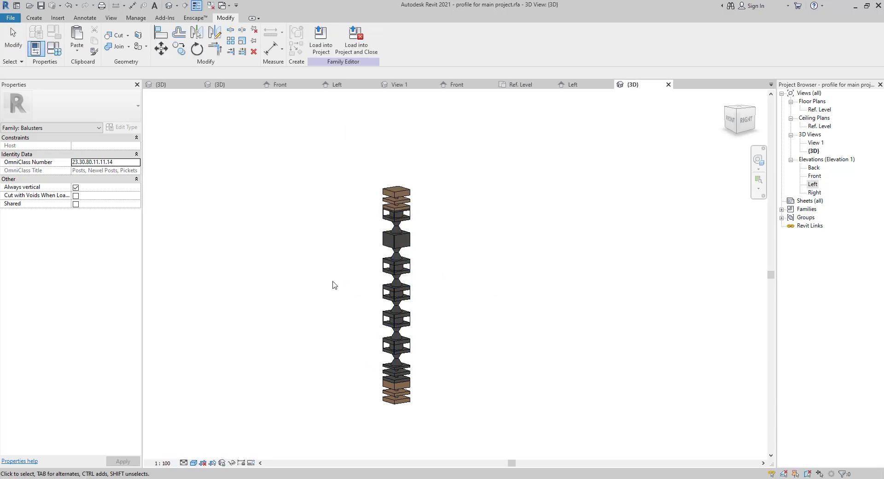
click(167, 85)
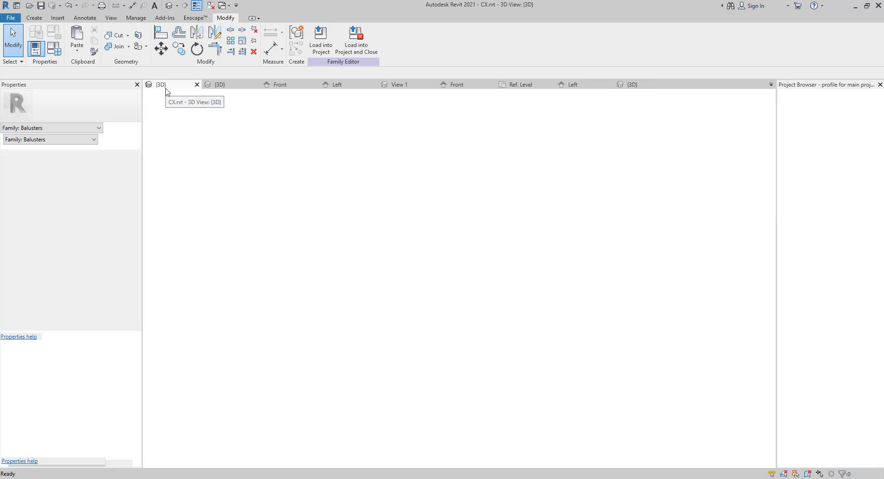
scroll(411, 253, down, 5)
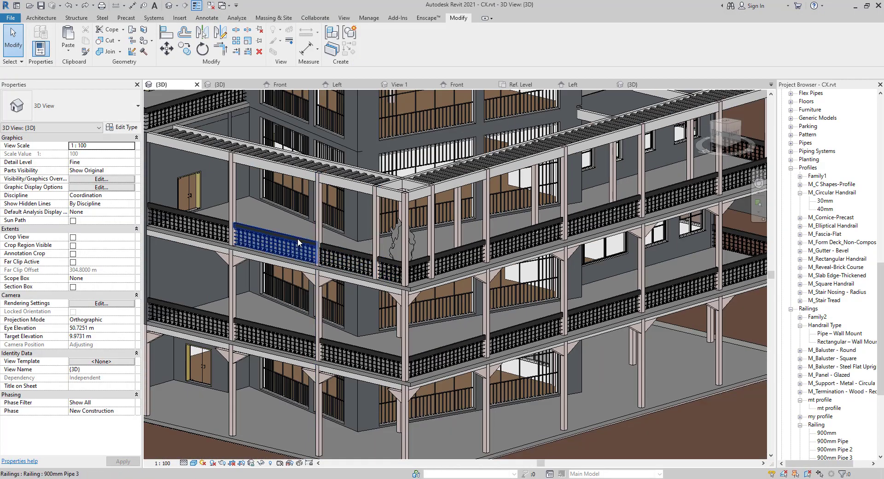
scroll(410, 253, down, 5)
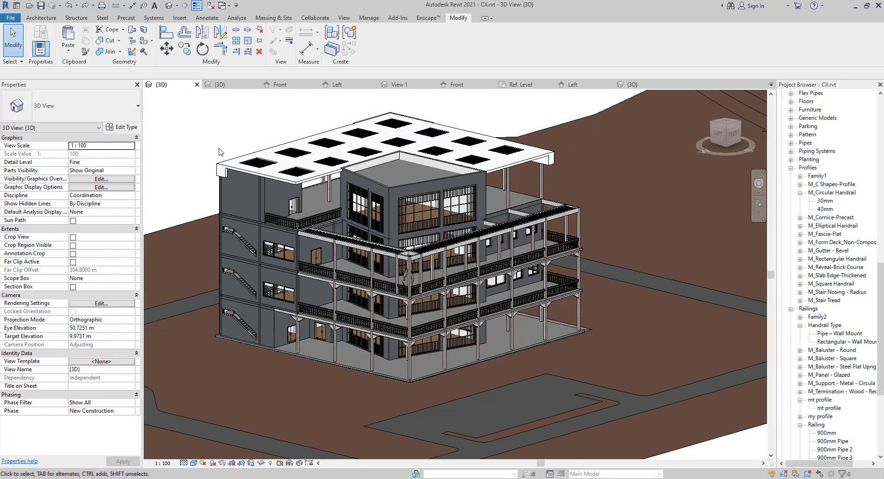
scroll(216, 149, up, 2)
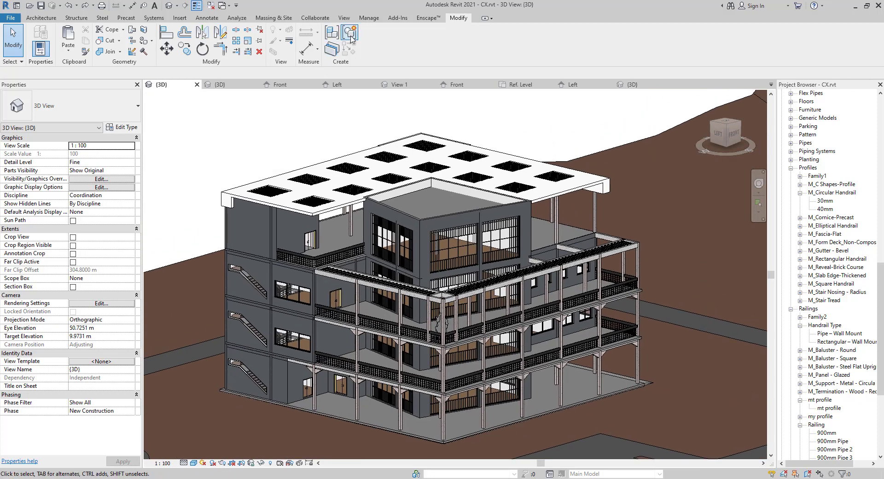
Load the family file "profile for main project.rfa" into the CX.rvt project
click(180, 18)
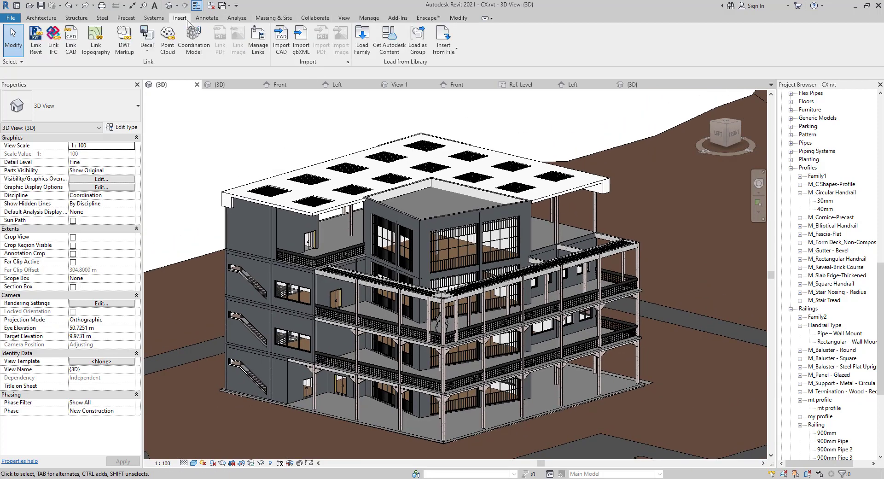
click(357, 41)
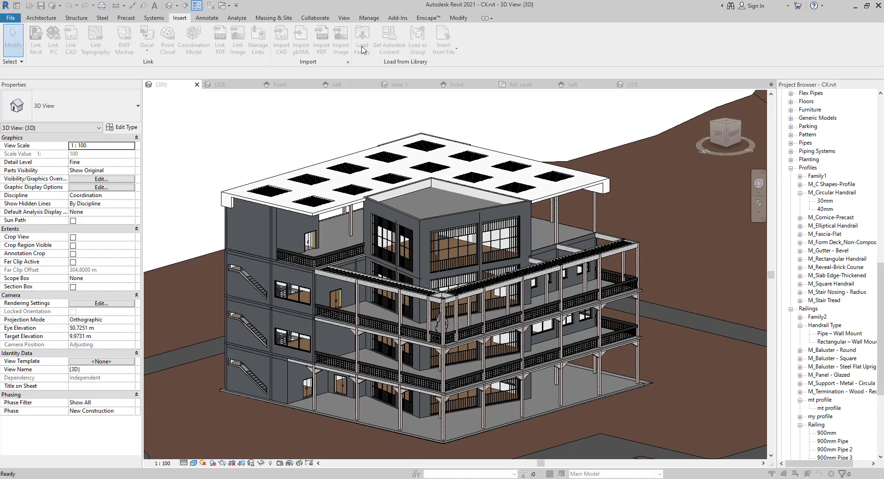
click(377, 156)
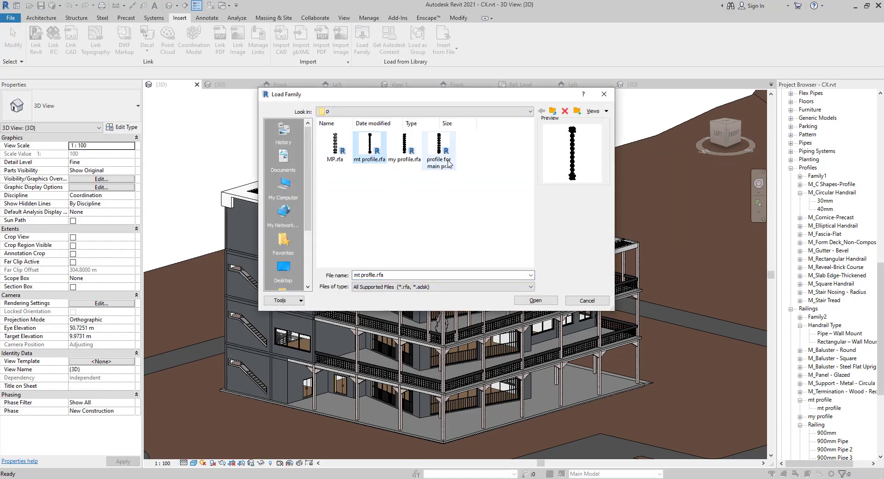
click(443, 174)
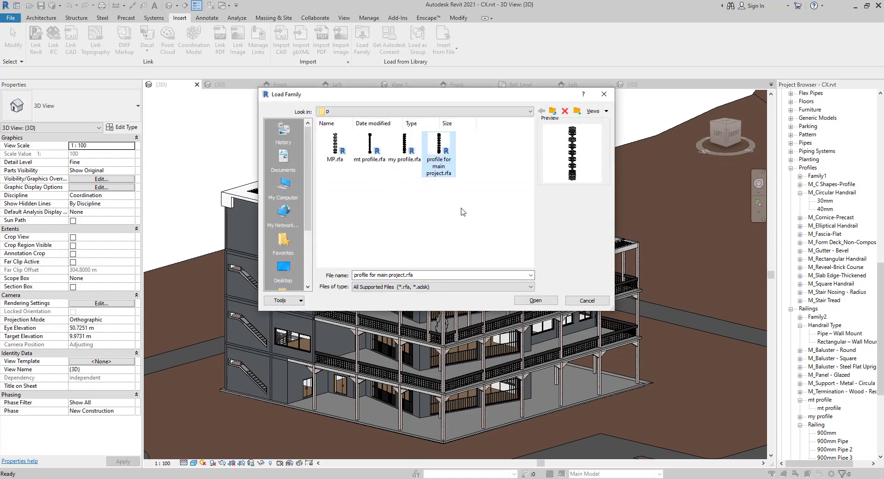
click(536, 301)
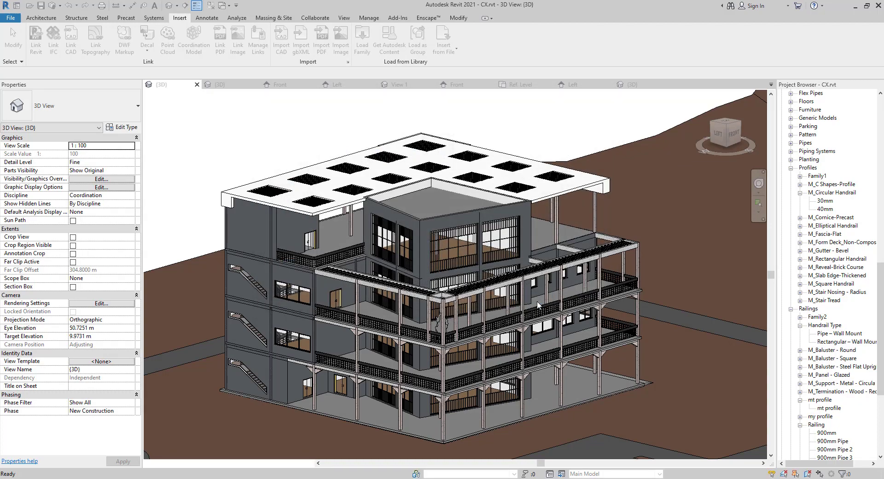
In the 900mm Pipe 3 railing type's baluster placement, set the regular baluster's family to "profile for main project"
scroll(410, 382, up, 5)
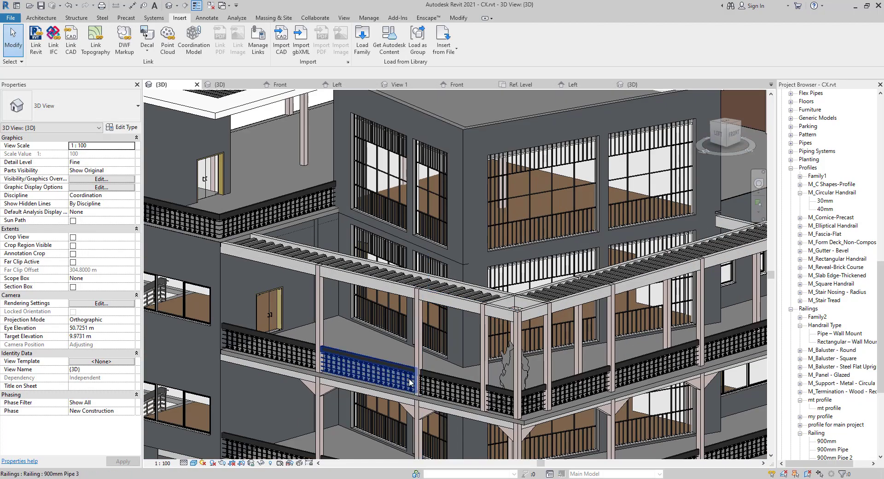
click(409, 381)
middle_drag(386, 335, 407, 245)
scroll(361, 283, up, 3)
click(131, 128)
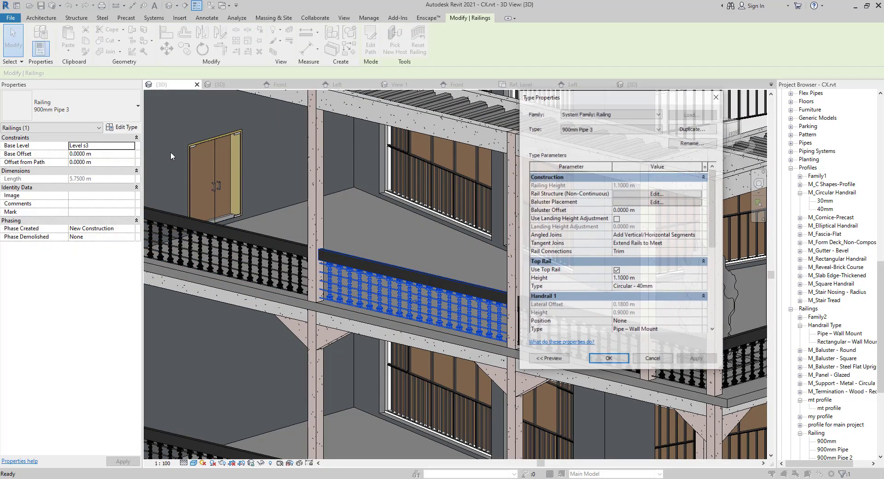
click(649, 202)
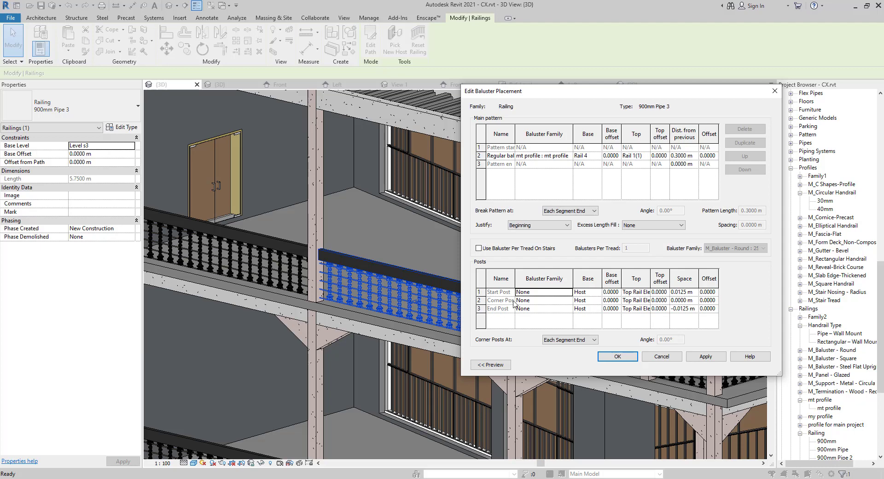
click(571, 156)
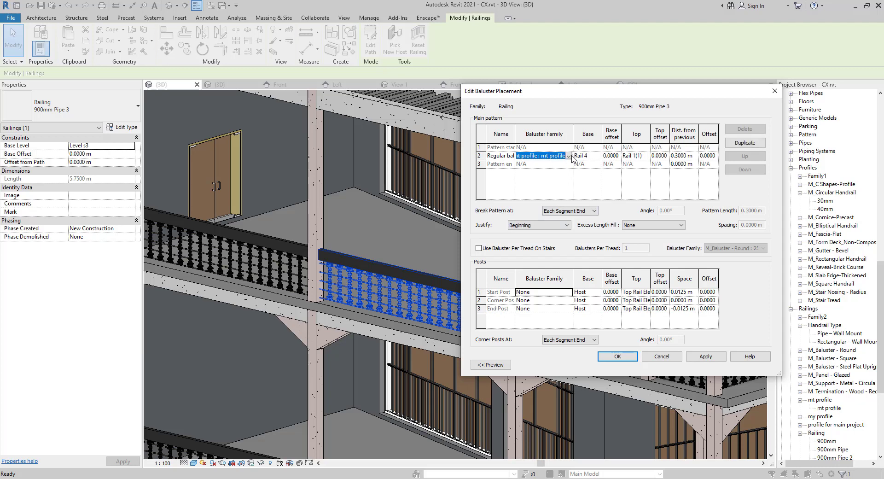
click(570, 156)
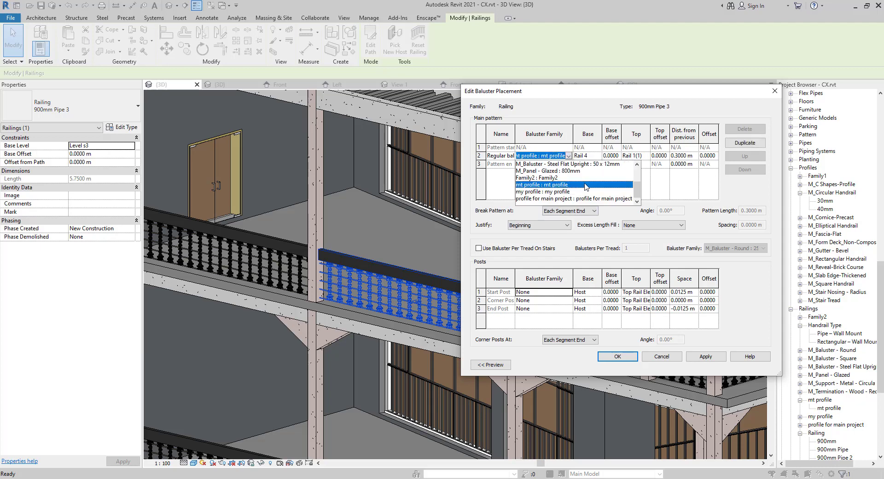
click(529, 199)
click(707, 360)
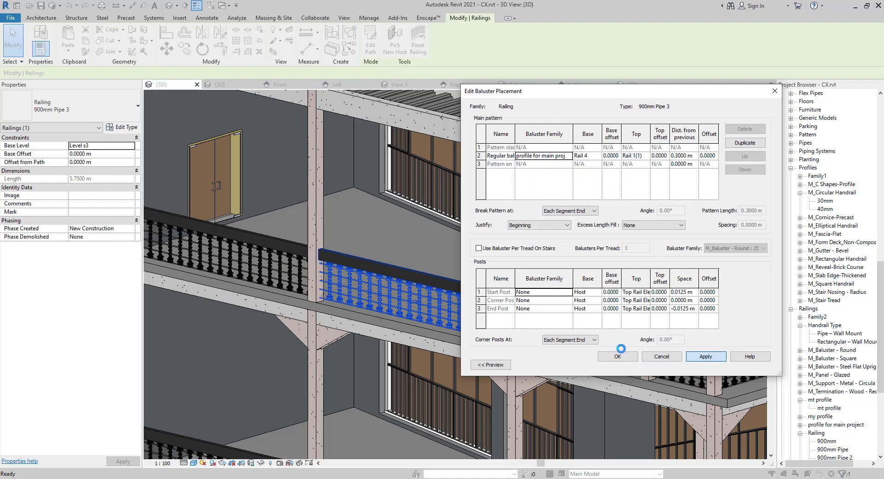
click(620, 356)
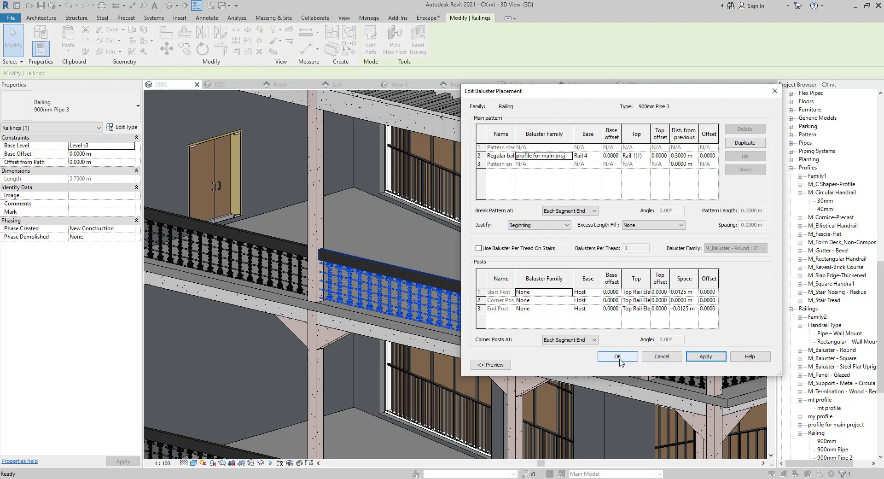
click(618, 357)
click(617, 361)
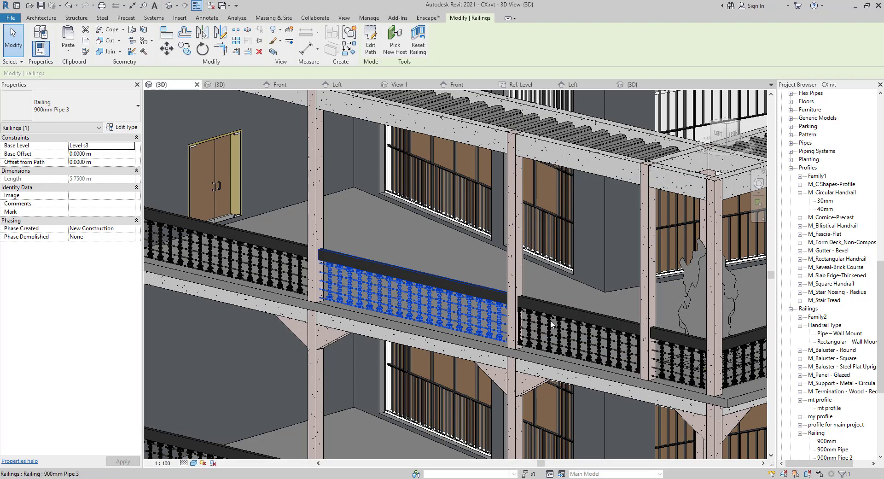
Set the regular baluster's base to Host and its top to Top Rail Element in the 900mm Pipe 3 railing type
scroll(424, 304, up, 5)
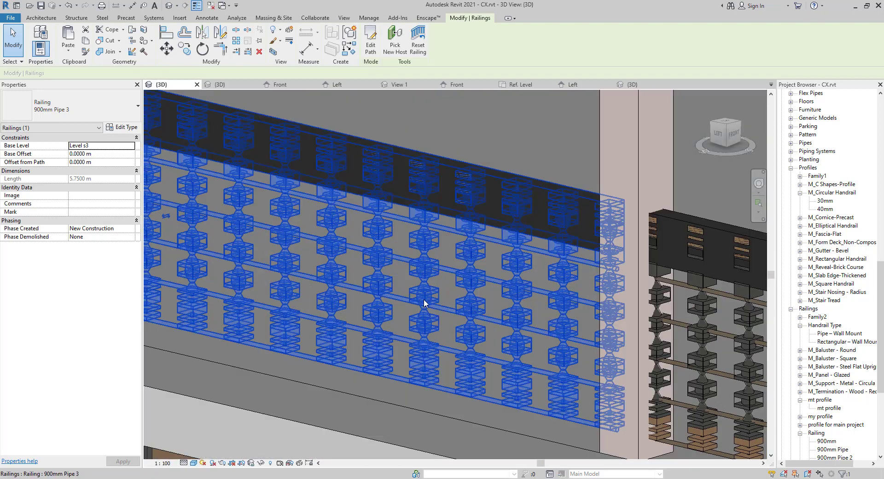
key(Escape)
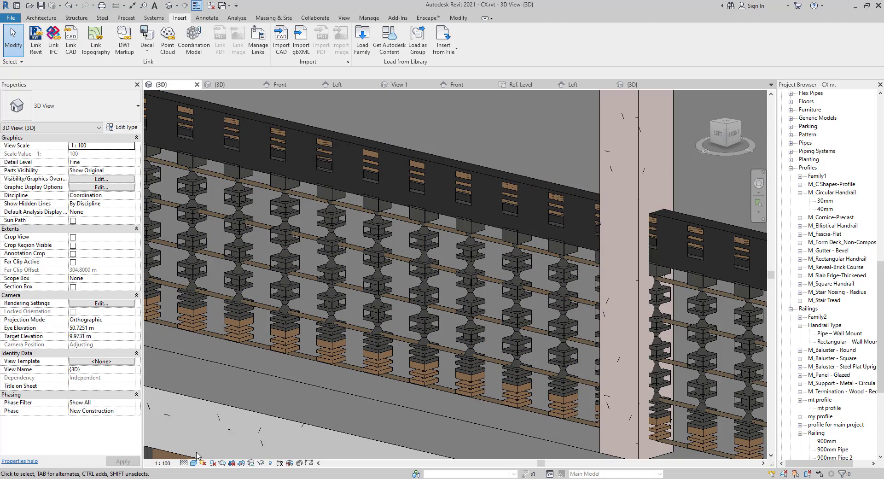
click(162, 276)
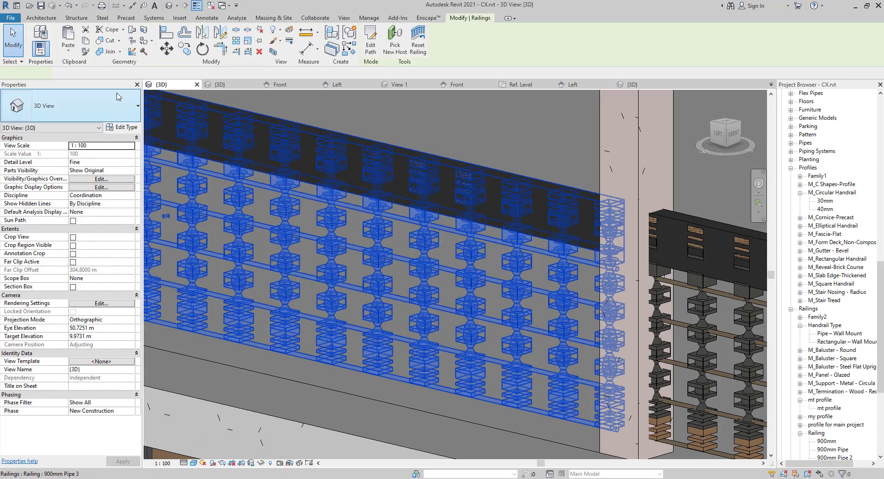
click(120, 127)
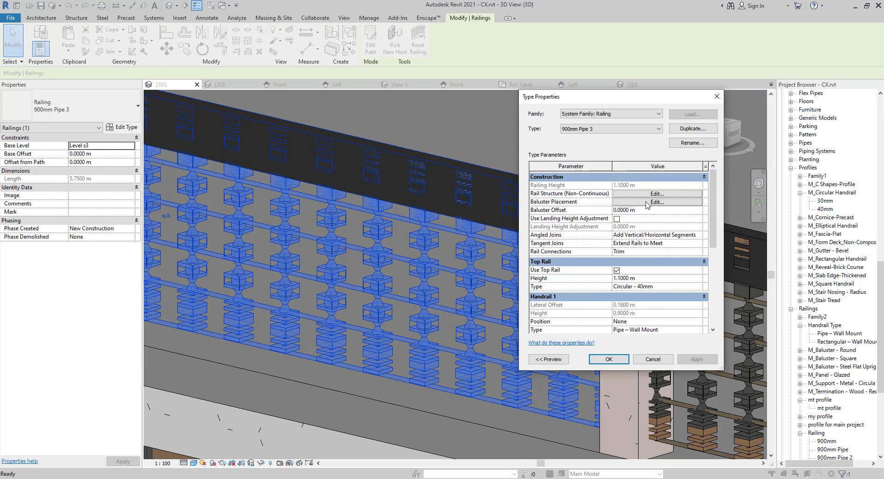
click(647, 202)
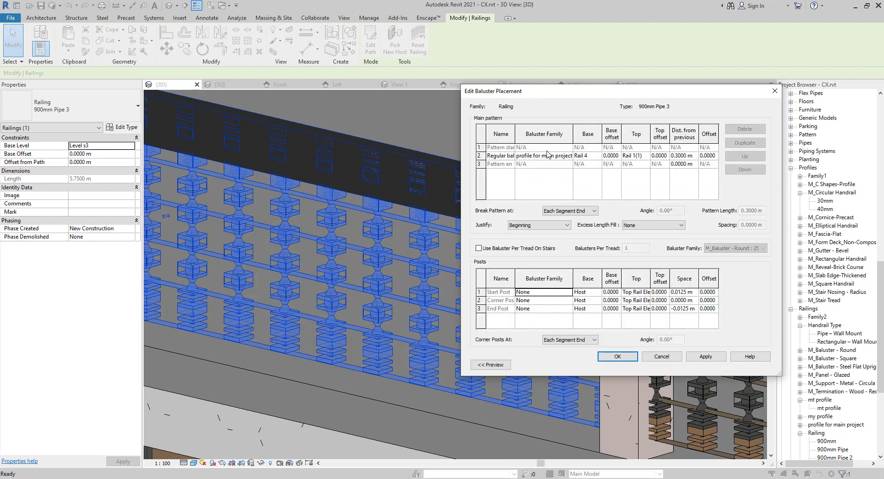
click(598, 157)
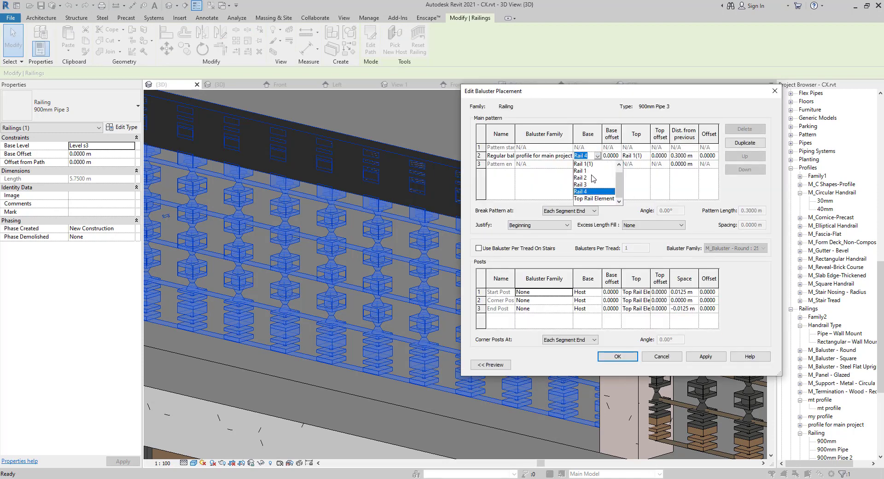
scroll(594, 178, up, 1)
click(591, 164)
click(649, 158)
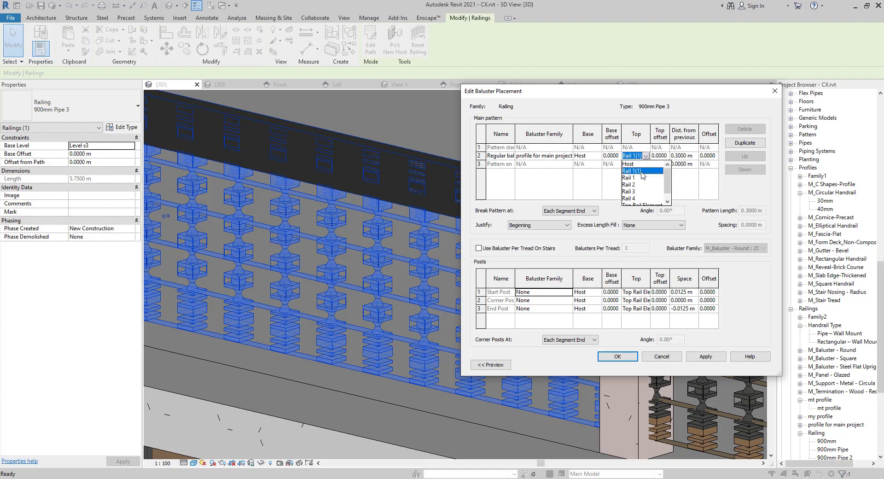
scroll(640, 187, down, 1)
click(643, 199)
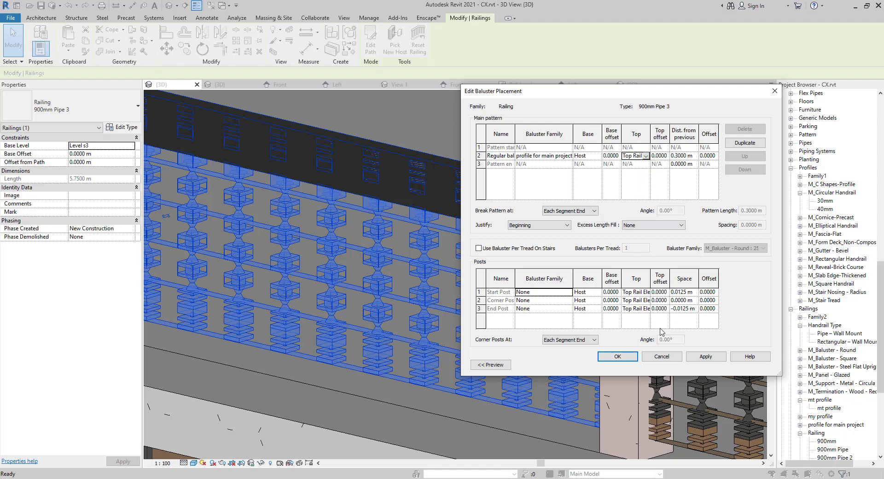
click(705, 357)
click(617, 357)
click(614, 366)
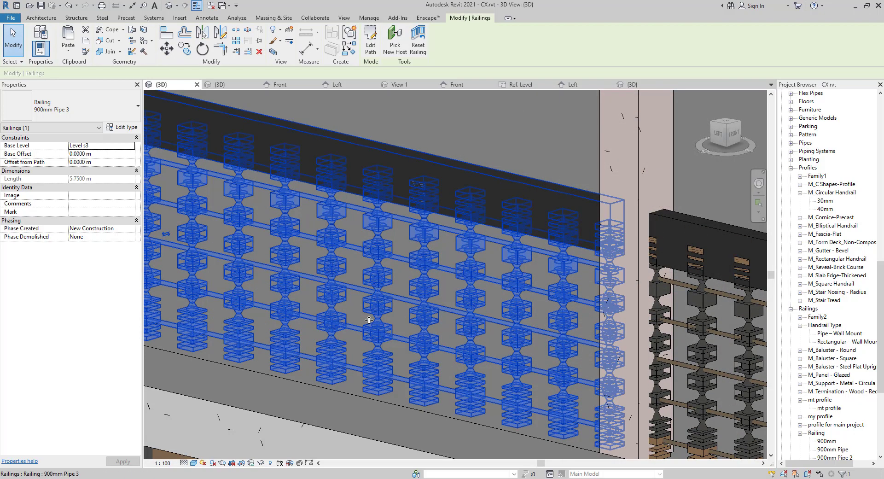
Examine how the new balusters meet the top rail, horizontal rails and floor edge along the neighbouring balcony railings
click(344, 304)
scroll(408, 315, down, 1)
middle_drag(598, 442, 576, 338)
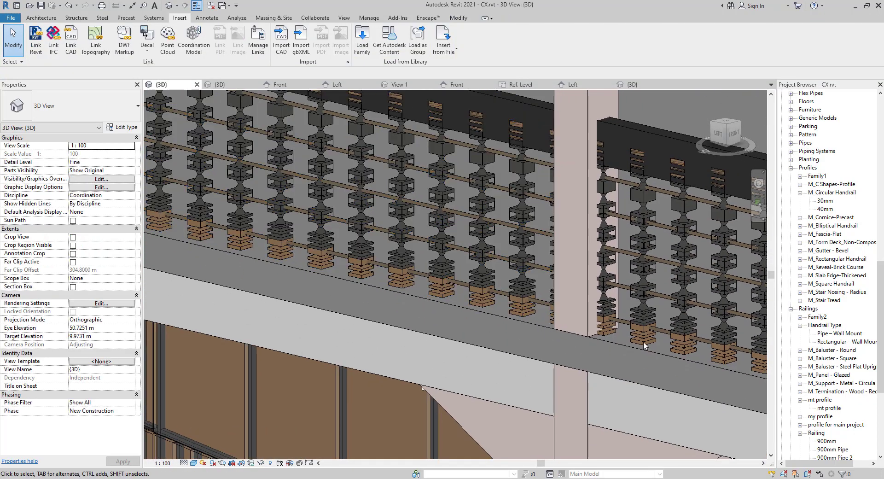
middle_drag(431, 222, 379, 264)
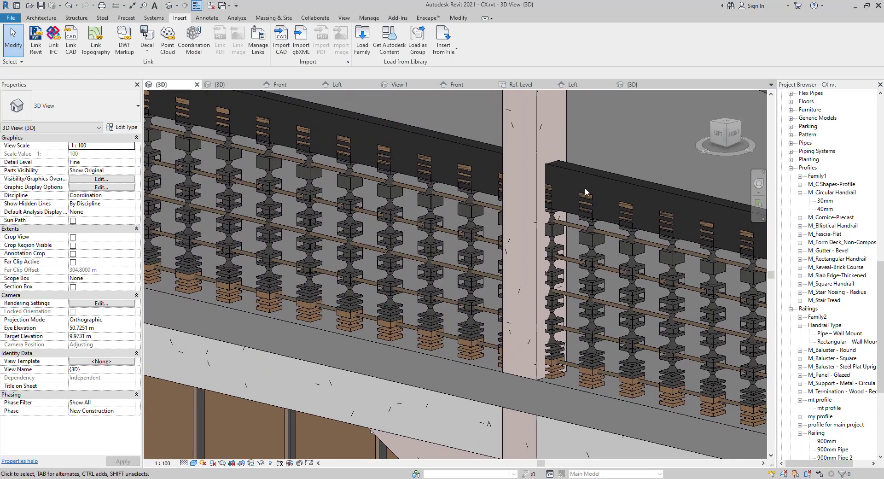
click(584, 171)
scroll(561, 304, down, 2)
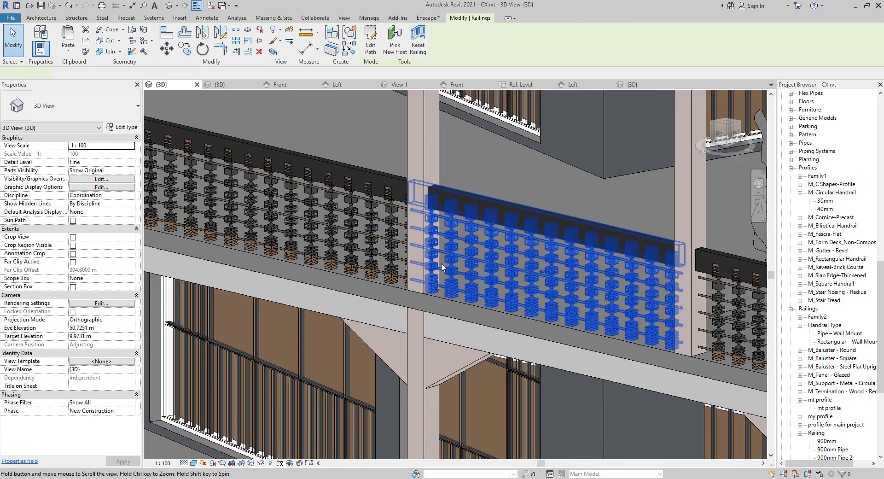
scroll(421, 205, up, 3)
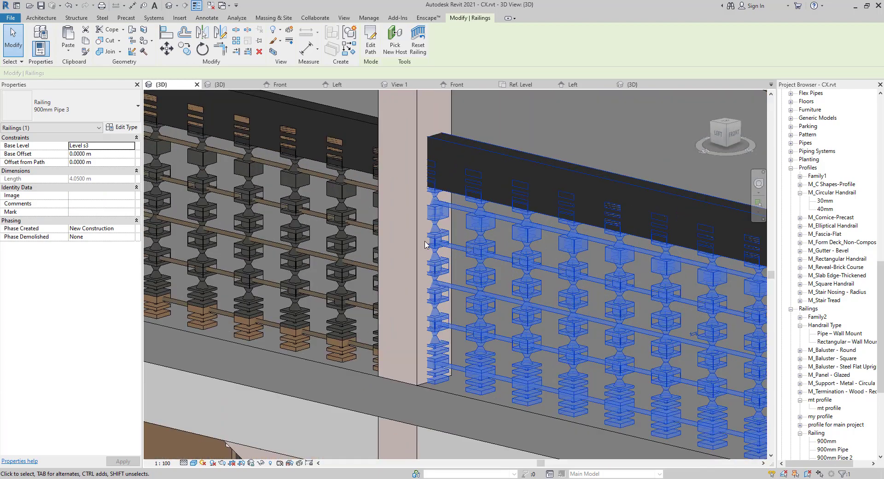
scroll(323, 326, down, 2)
middle_drag(322, 326, 455, 349)
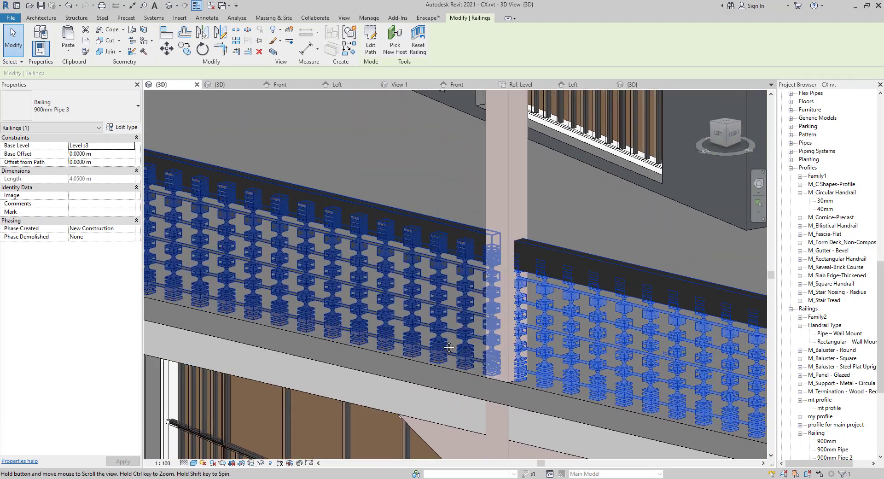
click(468, 239)
middle_drag(360, 302, 511, 304)
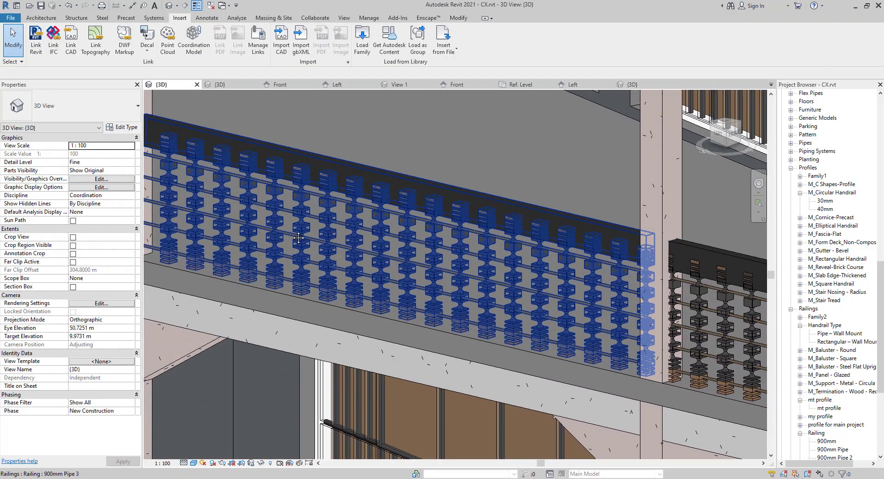
middle_drag(201, 198, 310, 233)
scroll(307, 232, up, 1)
click(369, 158)
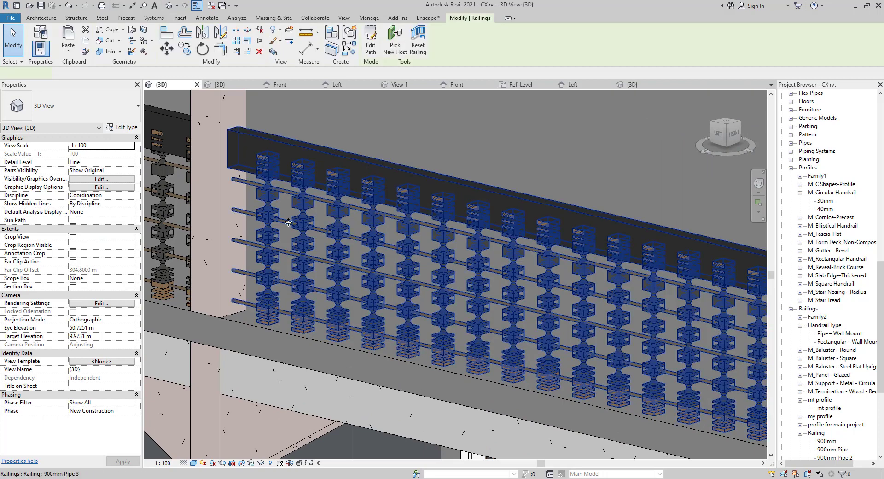
Try top rail heights of 1.3 m and 1.2 m for the 900mm Pipe 3 railing type
click(119, 127)
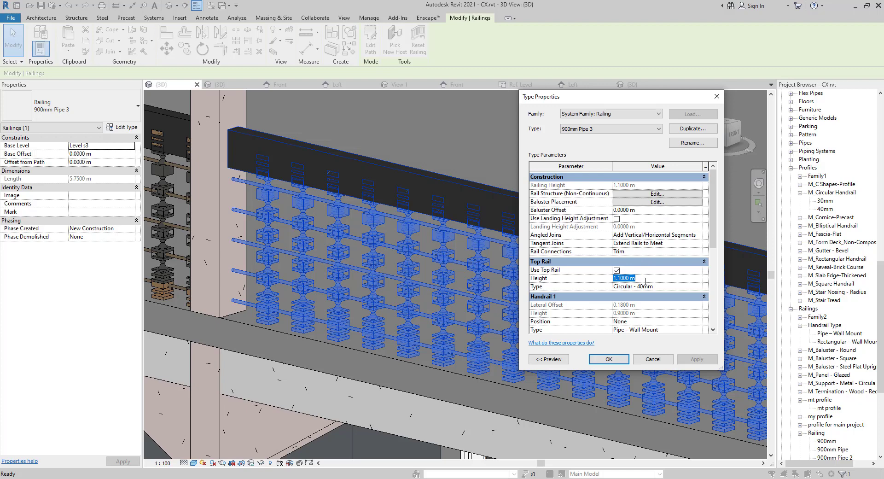
click(698, 359)
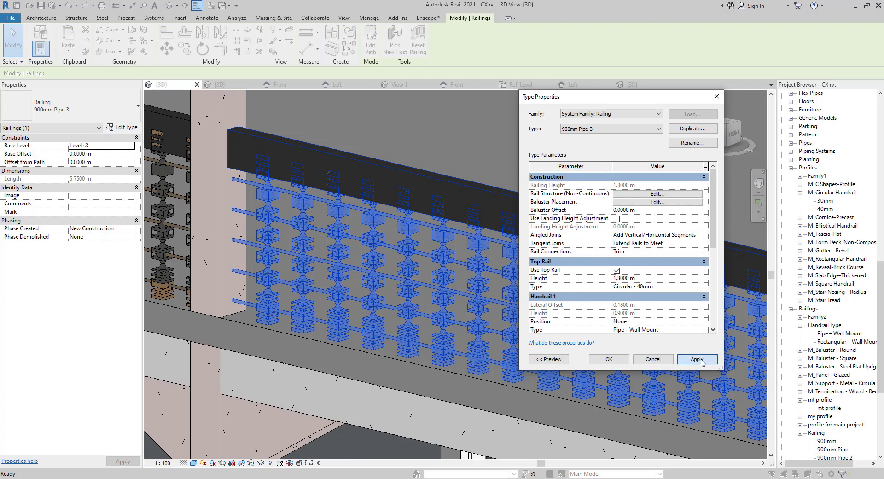
click(656, 278)
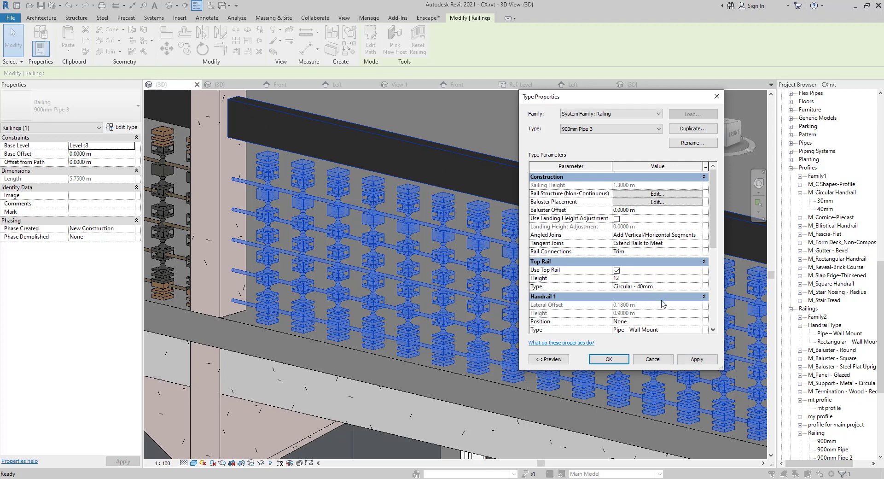
click(695, 360)
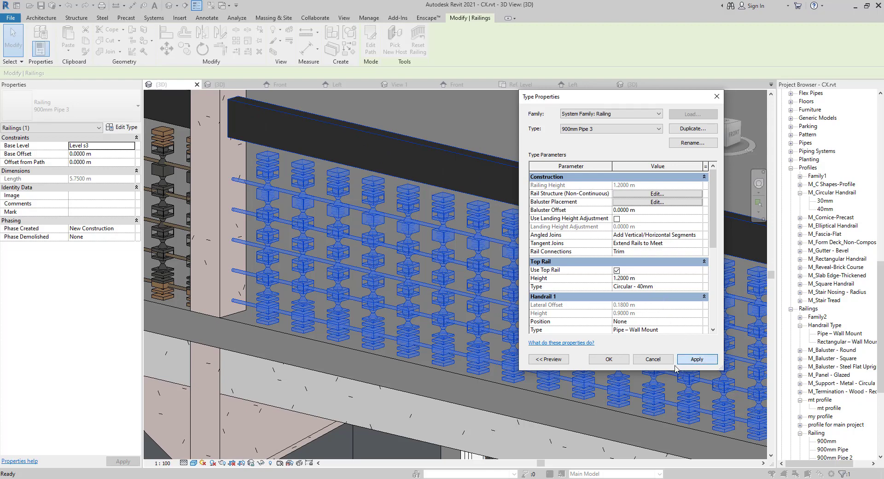
click(610, 360)
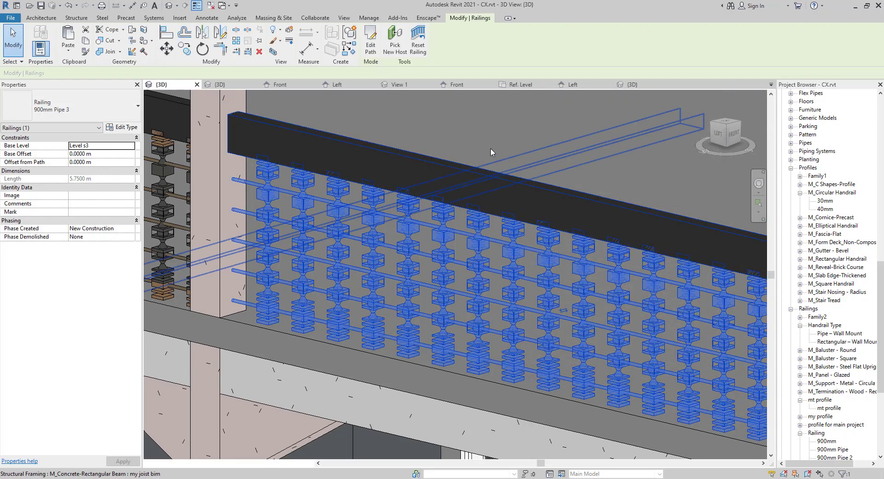
key(Escape)
Orient the 3D view to the left side and pick the baluster's top block as the work plane
scroll(304, 258, down, 1)
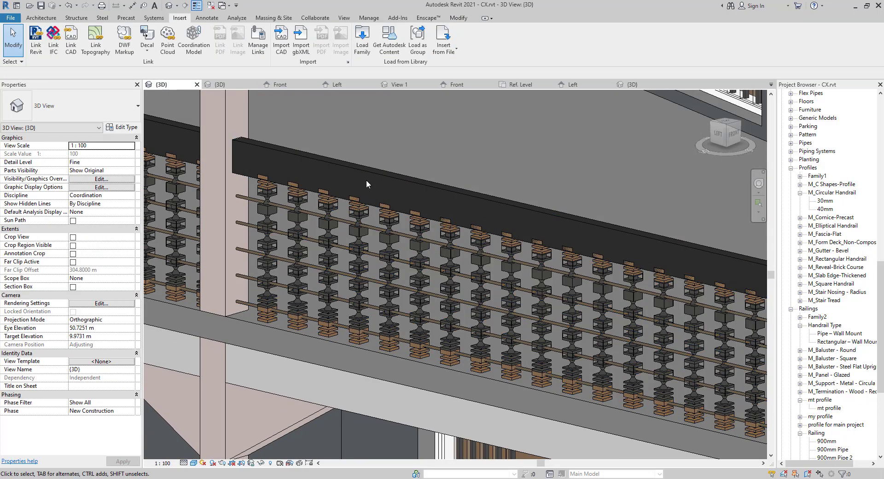
scroll(367, 183, up, 2)
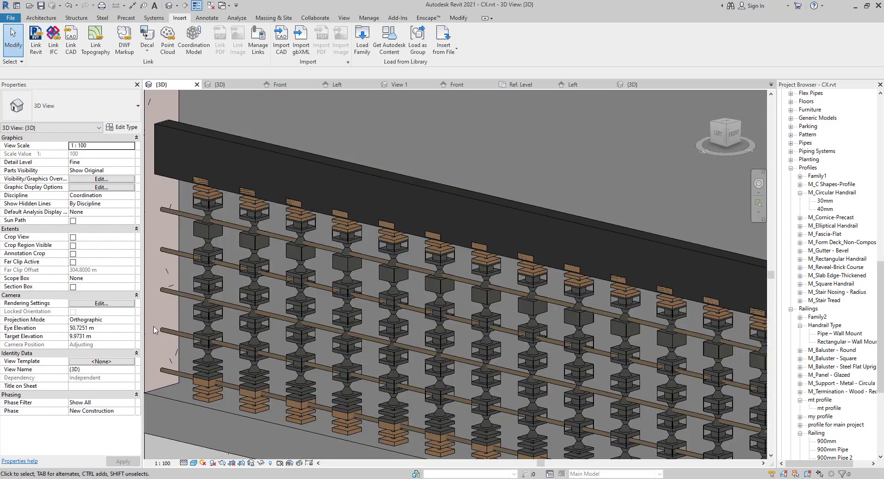
click(720, 133)
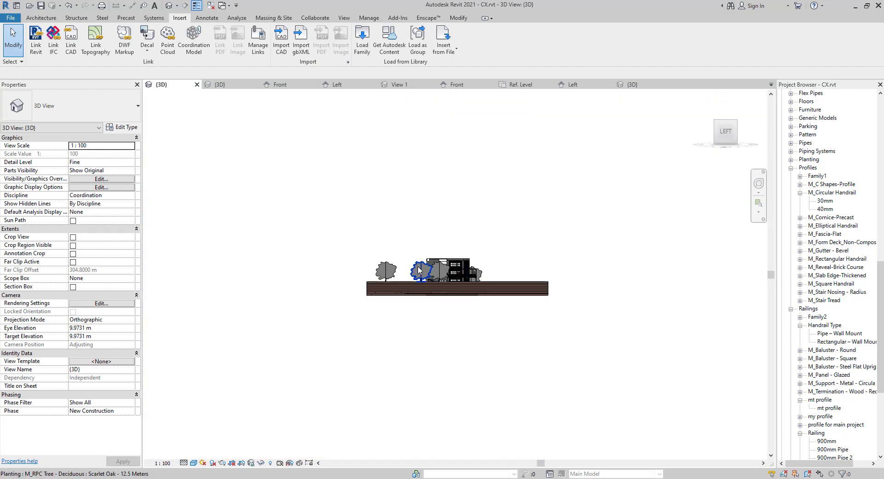
scroll(449, 272, up, 10)
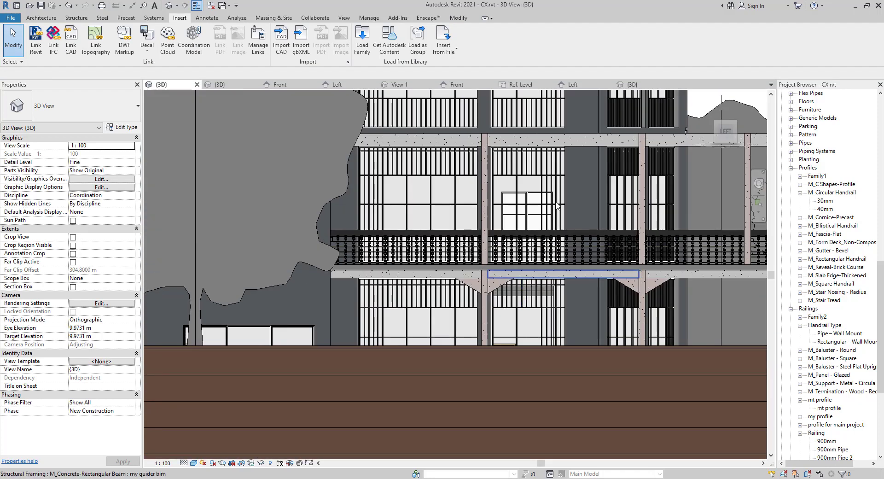
scroll(477, 237, up, 10)
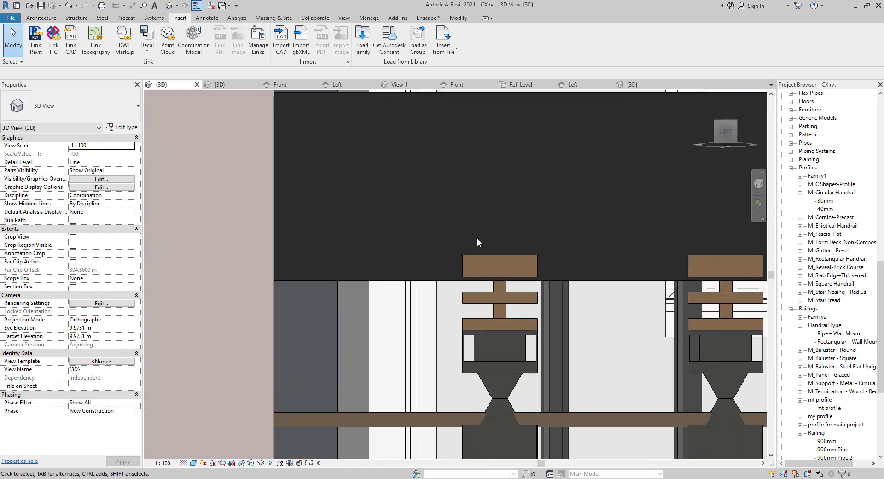
scroll(482, 258, up, 3)
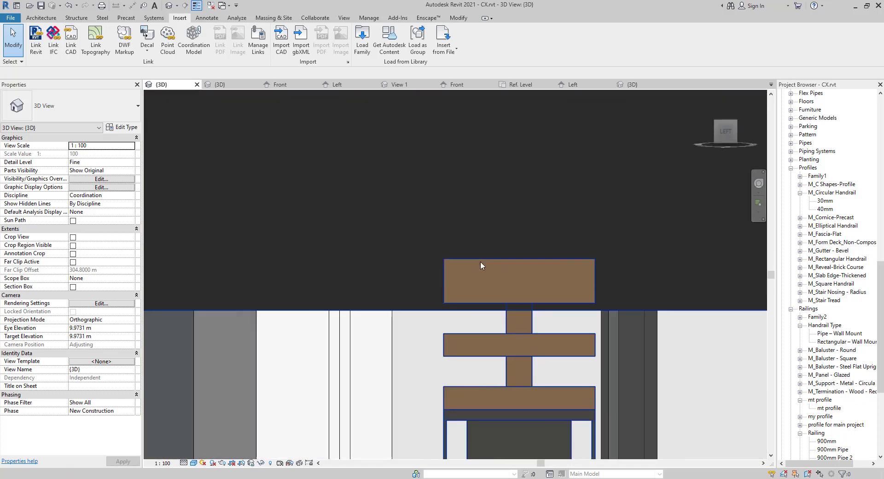
click(41, 18)
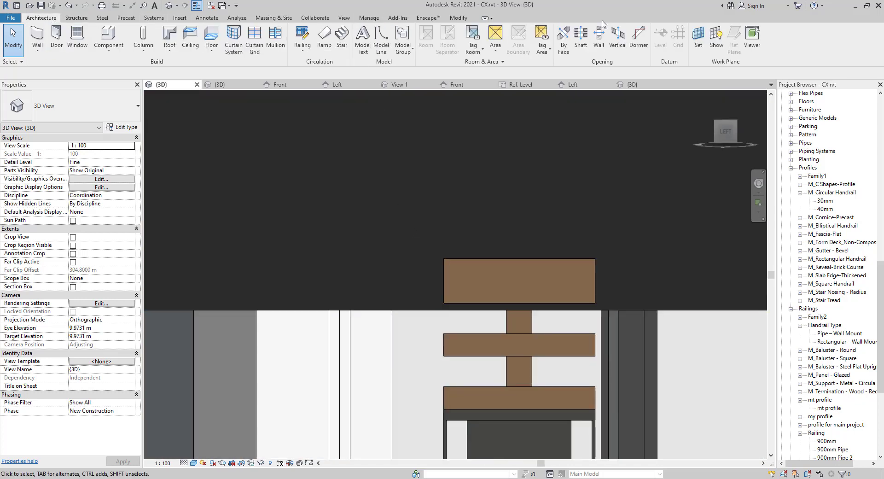
click(698, 42)
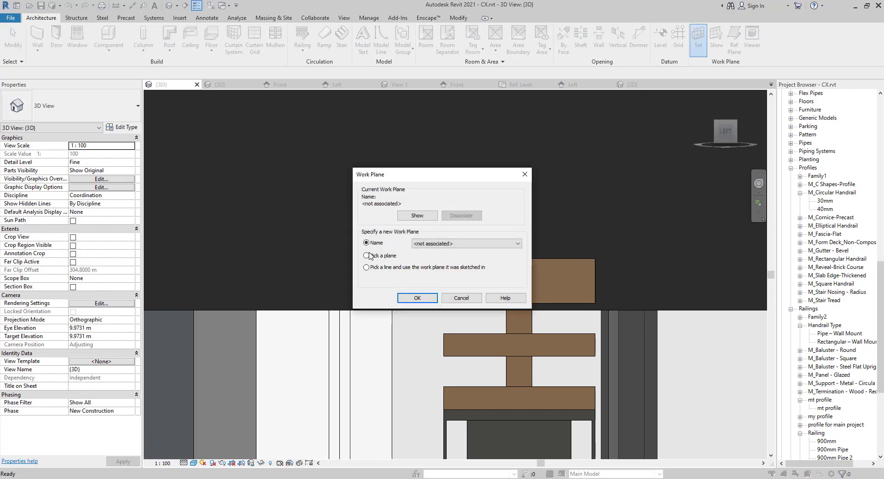
click(418, 297)
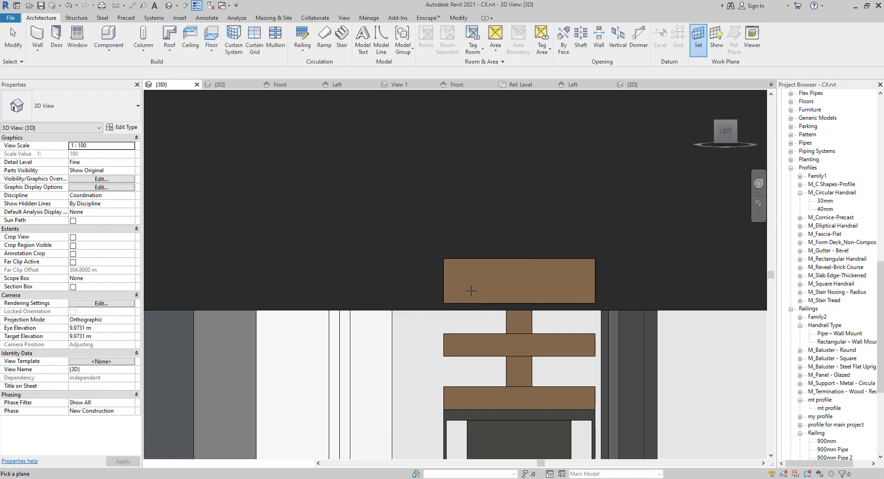
click(510, 260)
Measure the vertical overlap between the top rail's lower edge and the top of the baluster
key(d)
key(i)
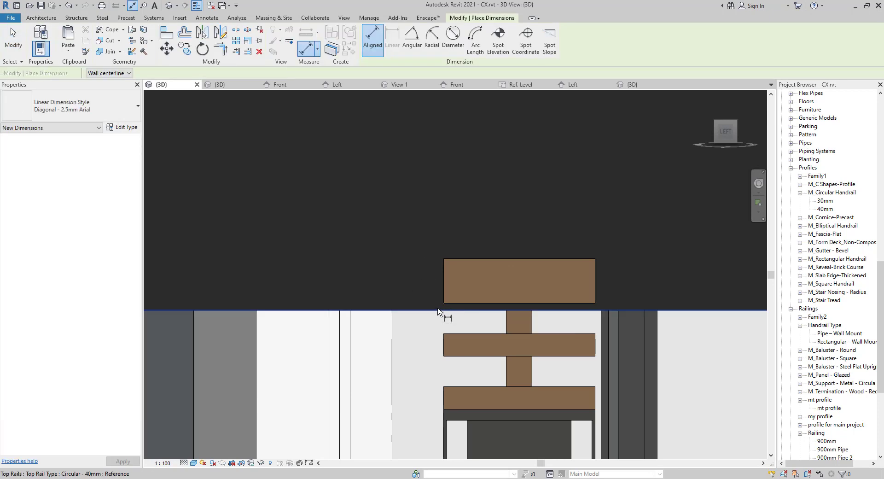
click(458, 258)
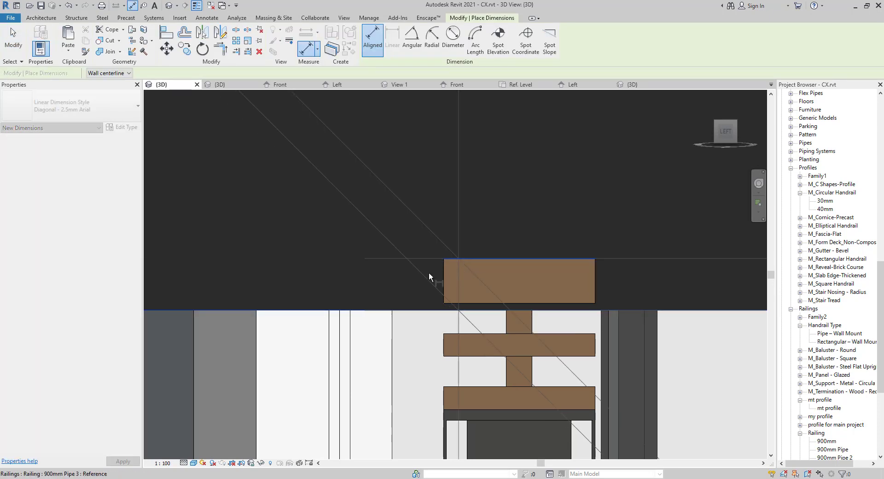
scroll(429, 275, down, 5)
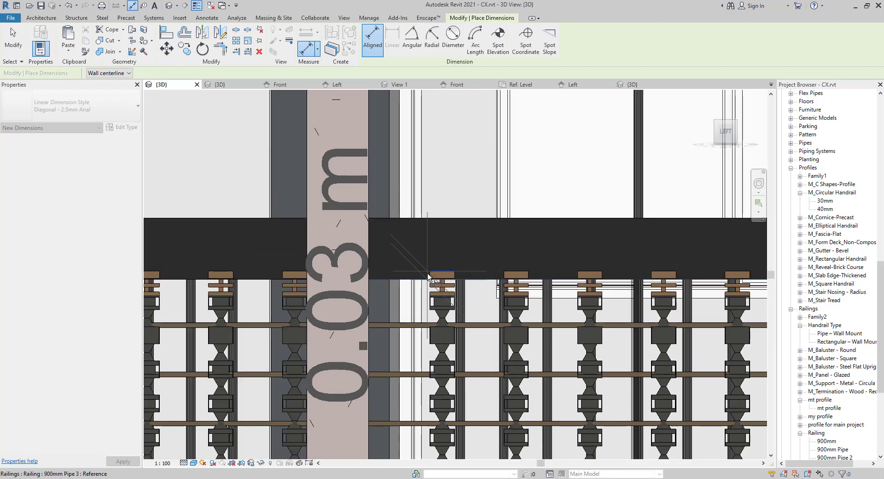
scroll(427, 273, up, 5)
key(Escape)
key(Escape)
scroll(427, 273, down, 1)
middle_drag(428, 272, 425, 391)
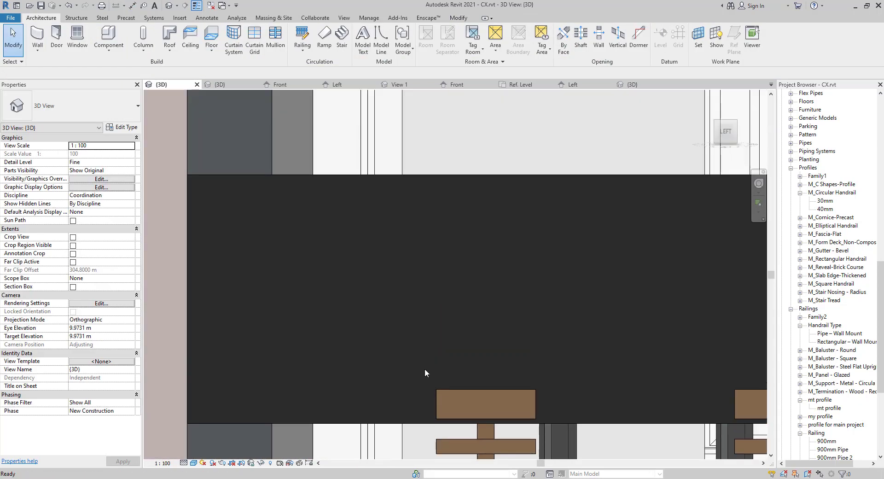
Set the top rail height of the 900mm Pipe 3 railing type to 1.23 m
click(441, 175)
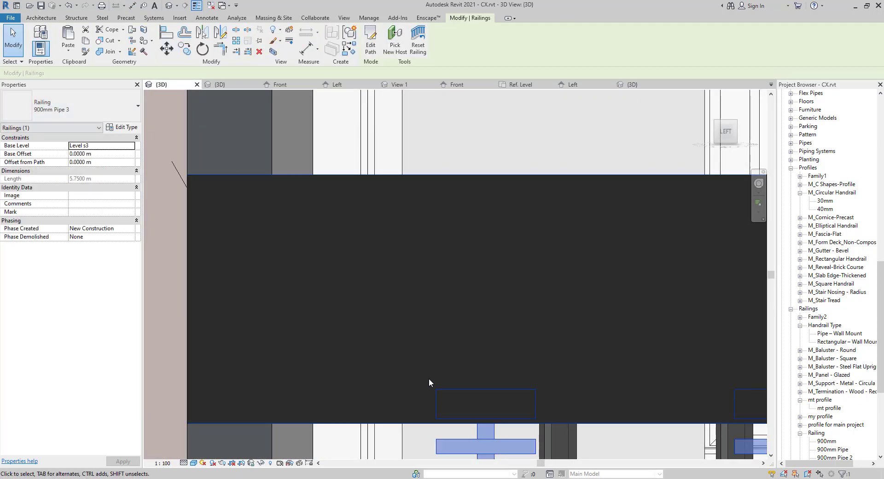
scroll(428, 380, down, 3)
click(130, 126)
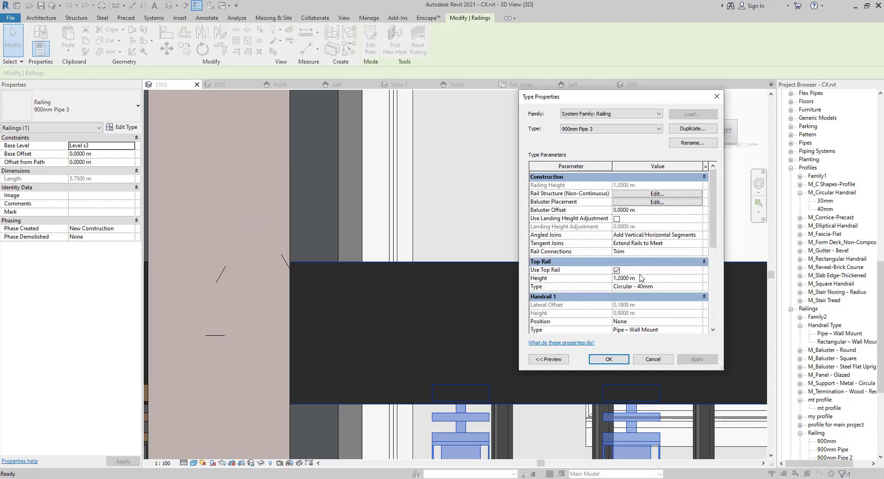
click(645, 280)
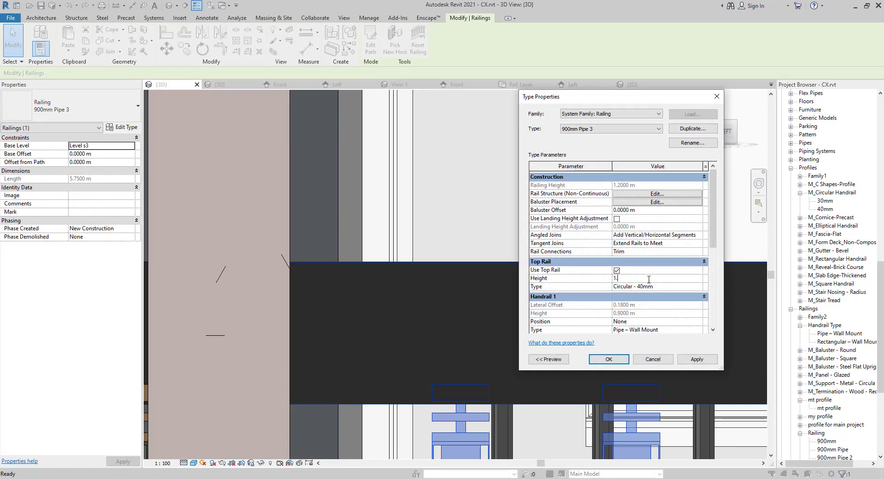
click(622, 360)
key(Escape)
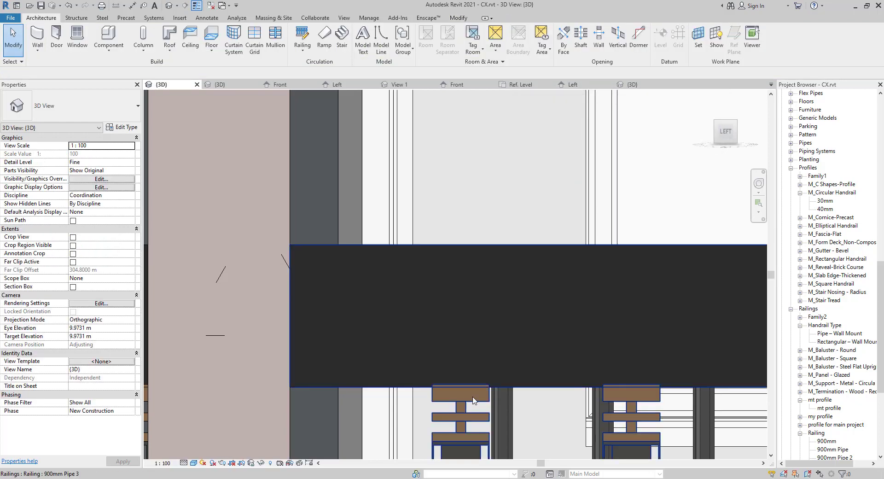
Examine how the baluster tops meet the top rail, up close and along the balcony railings from several angles
scroll(676, 395, up, 3)
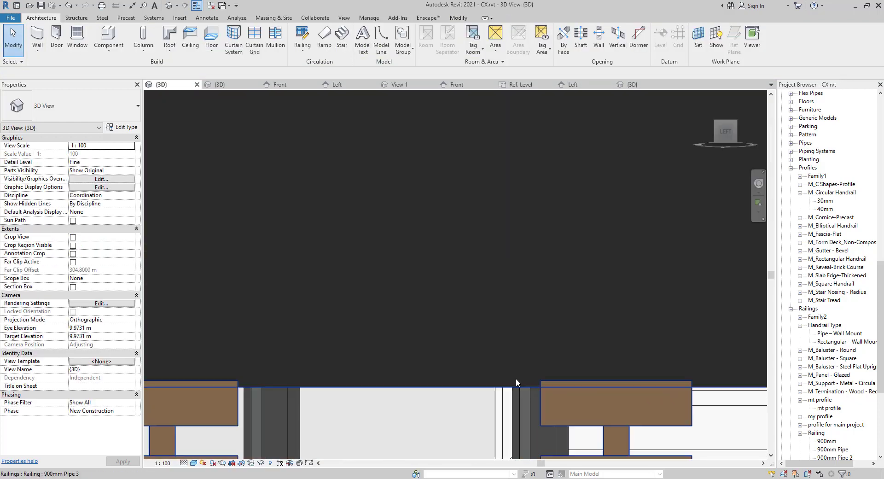
click(509, 389)
key(Escape)
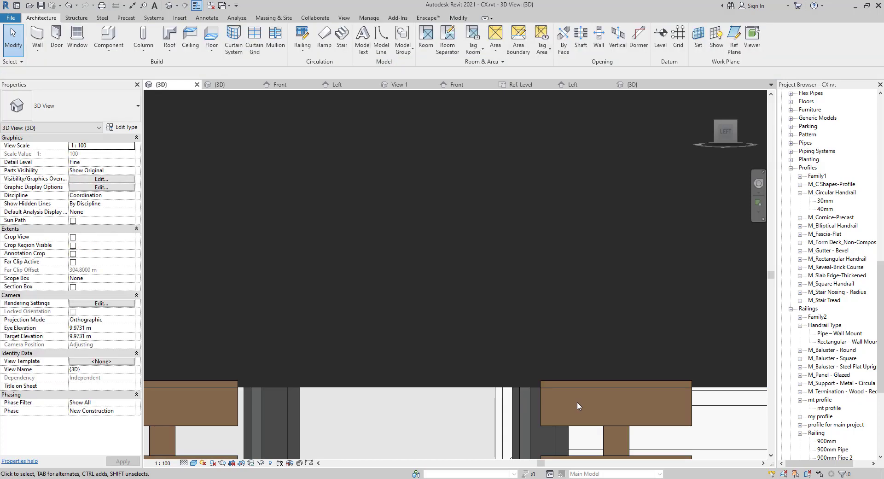
scroll(576, 402, down, 2)
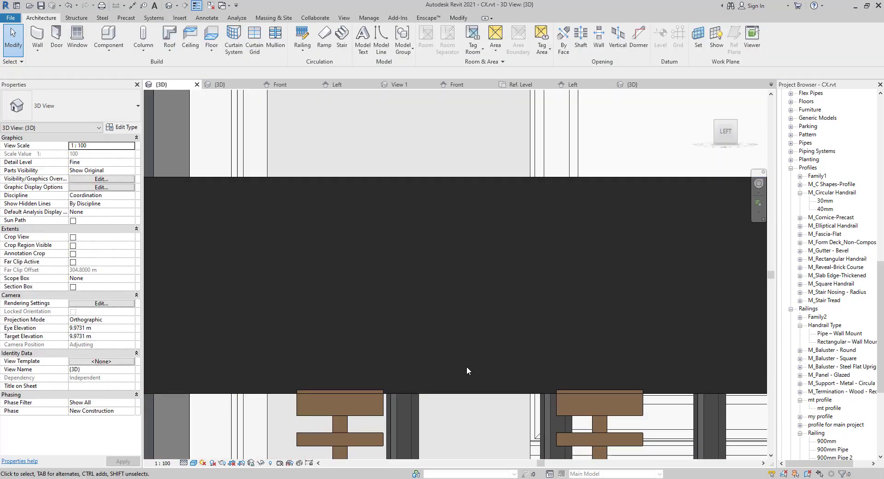
scroll(454, 334, down, 1)
shift+middle_drag(446, 278, 405, 426)
middle_drag(276, 442, 461, 325)
middle_drag(534, 242, 399, 447)
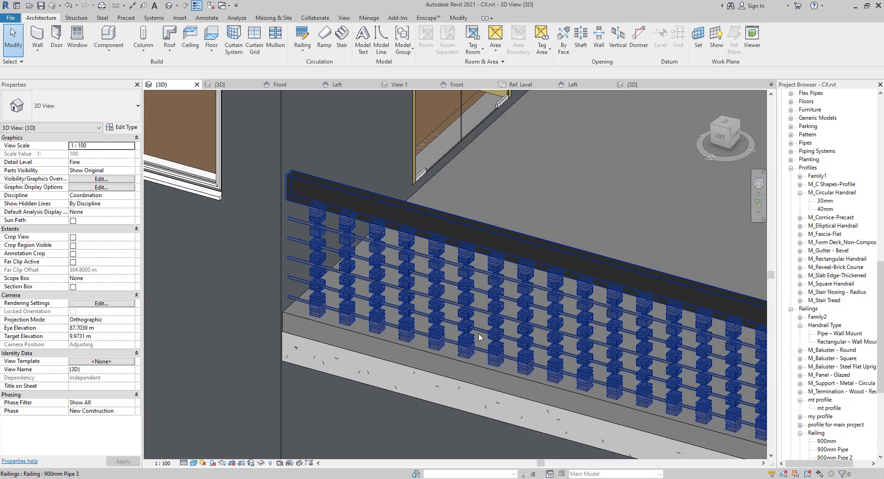
shift+middle_drag(479, 335, 435, 241)
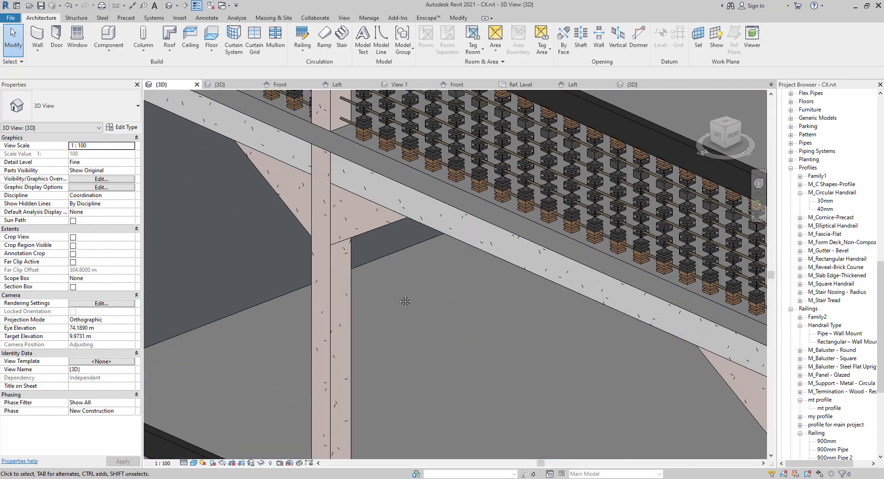
middle_drag(405, 301, 375, 360)
shift+middle_drag(392, 351, 433, 264)
middle_drag(516, 167, 341, 406)
scroll(405, 307, down, 2)
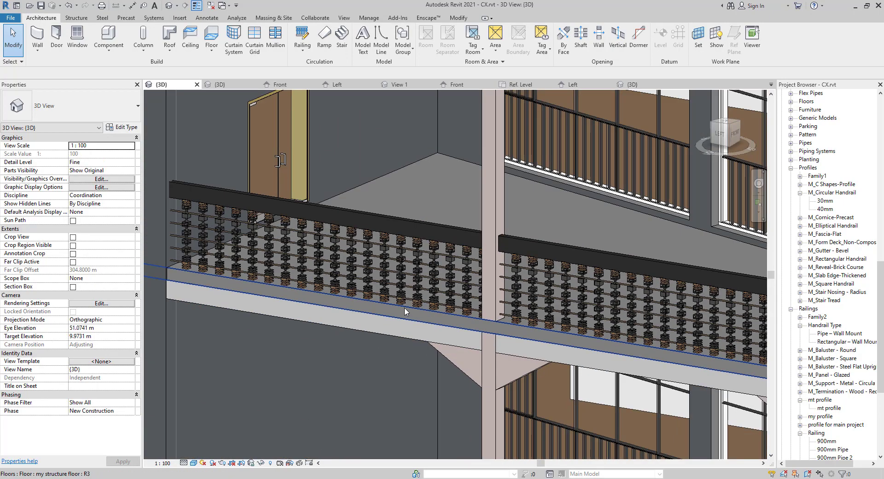
middle_drag(405, 307, 423, 299)
scroll(352, 325, up, 5)
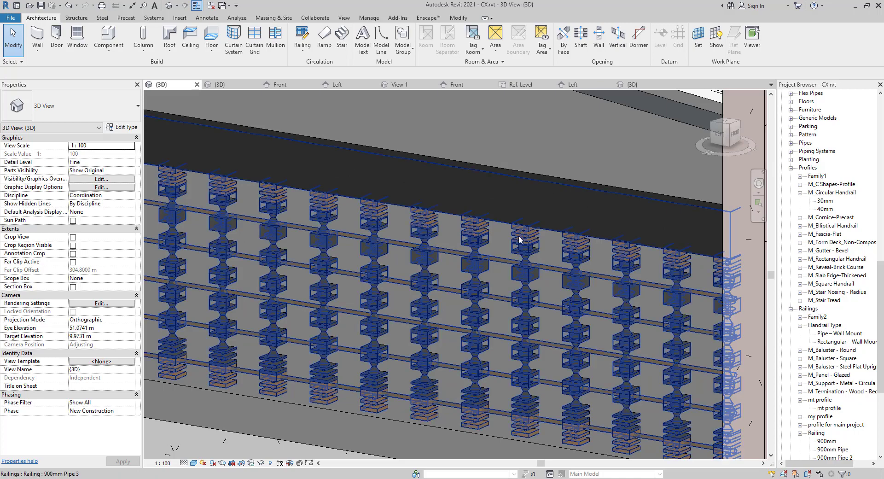
scroll(335, 293, down, 1)
middle_drag(335, 292, 464, 247)
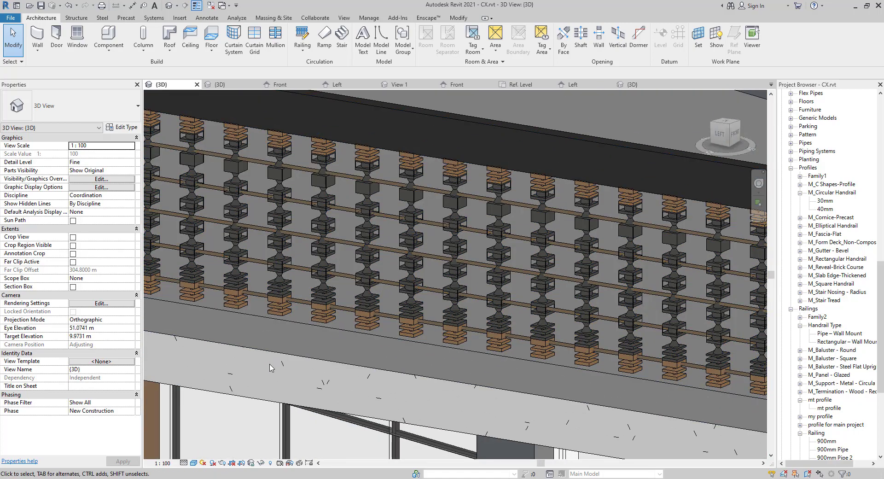
Review the heights and profiles of the horizontal rails in the 900mm Pipe 3 rail structure without changing them
click(307, 203)
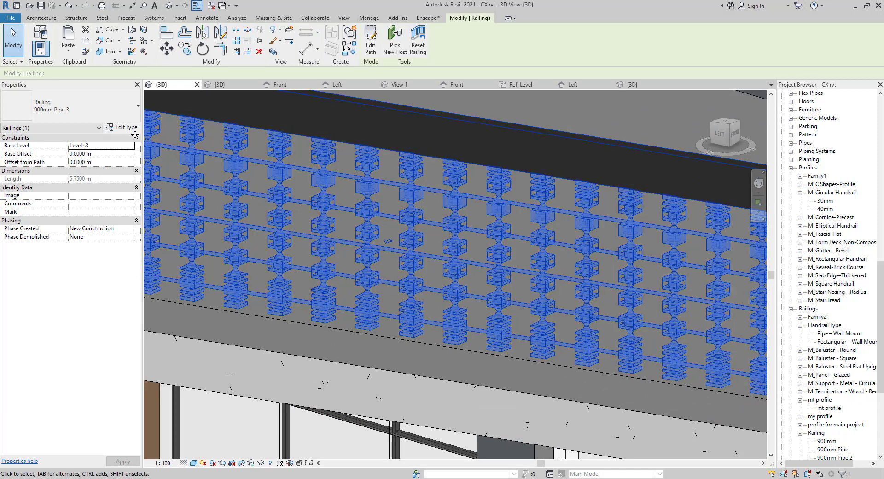
click(127, 127)
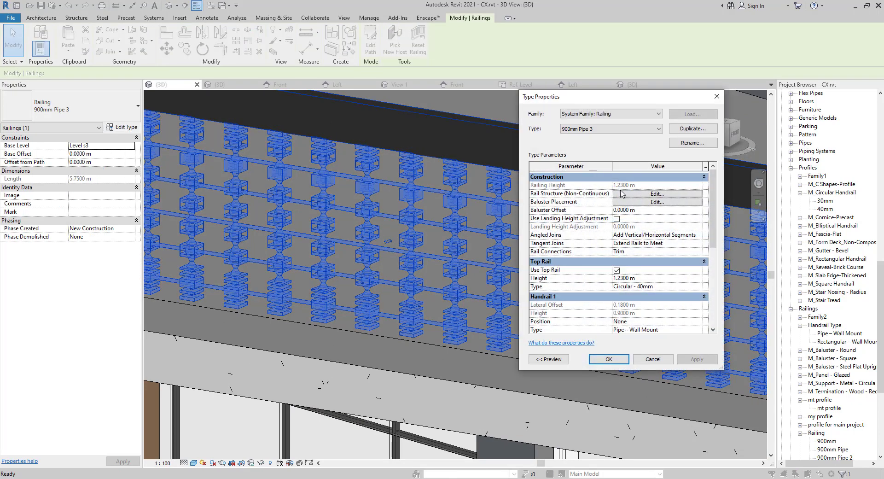
click(655, 194)
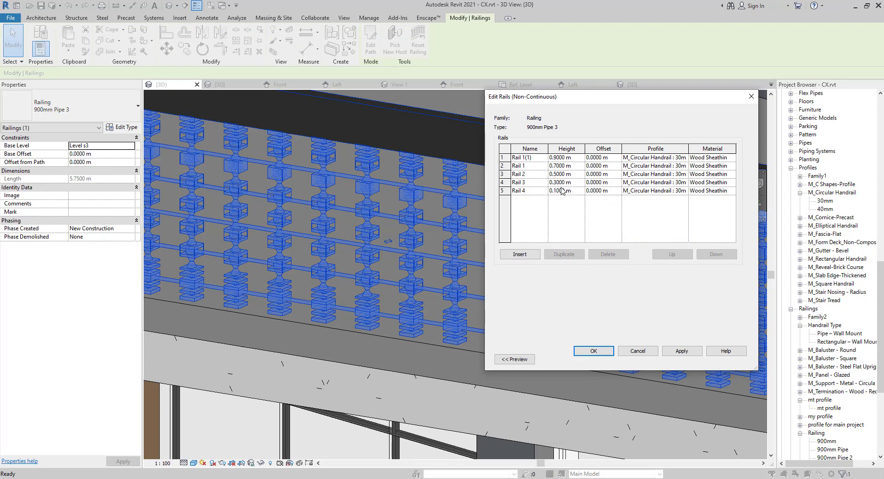
click(751, 96)
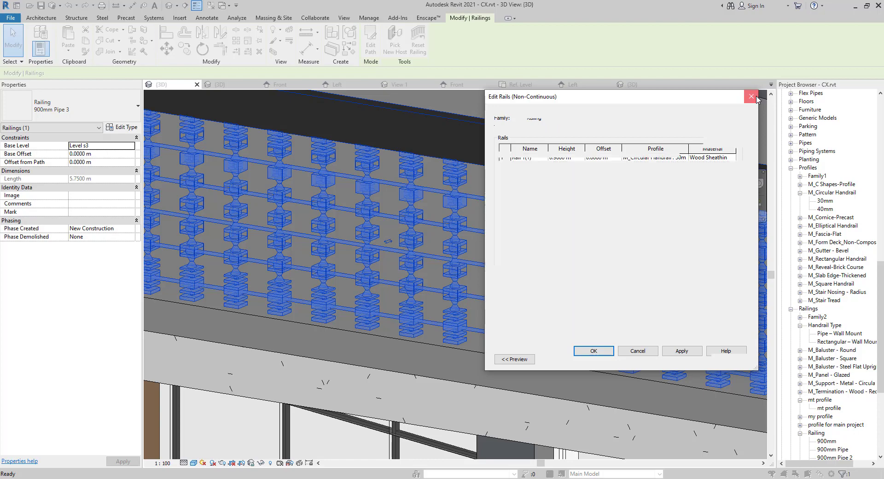
click(717, 96)
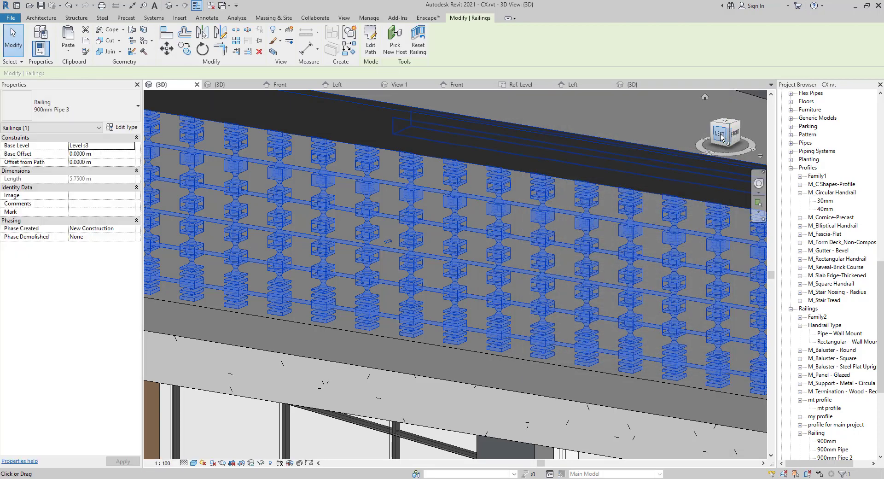
Examine where the horizontal rails cross the balusters of the selected balcony railing in the left view
click(720, 133)
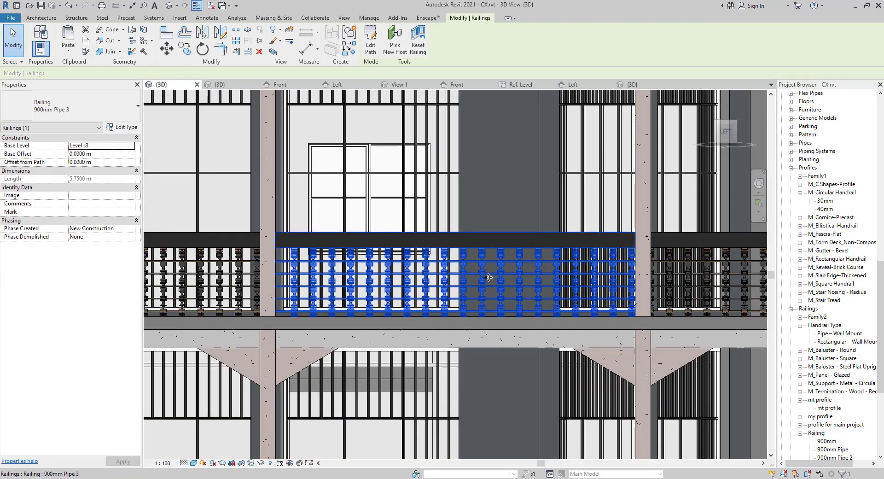
scroll(508, 303, up, 4)
middle_drag(512, 307, 227, 287)
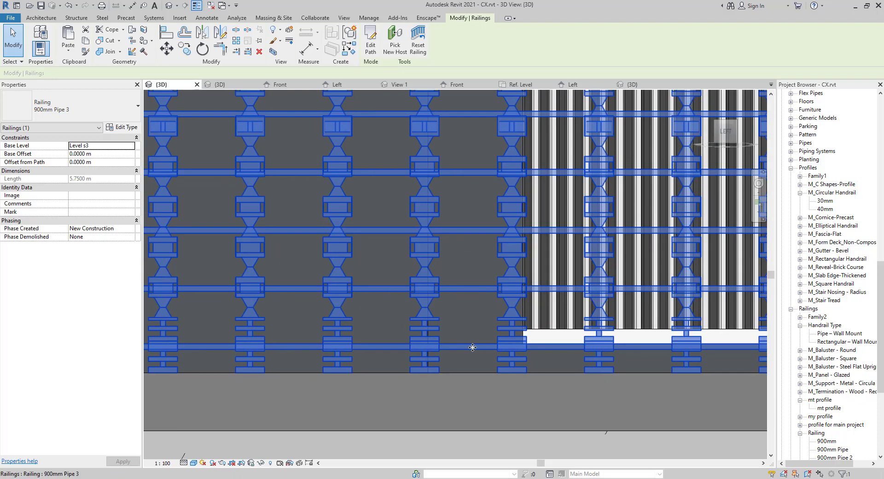
key(Escape)
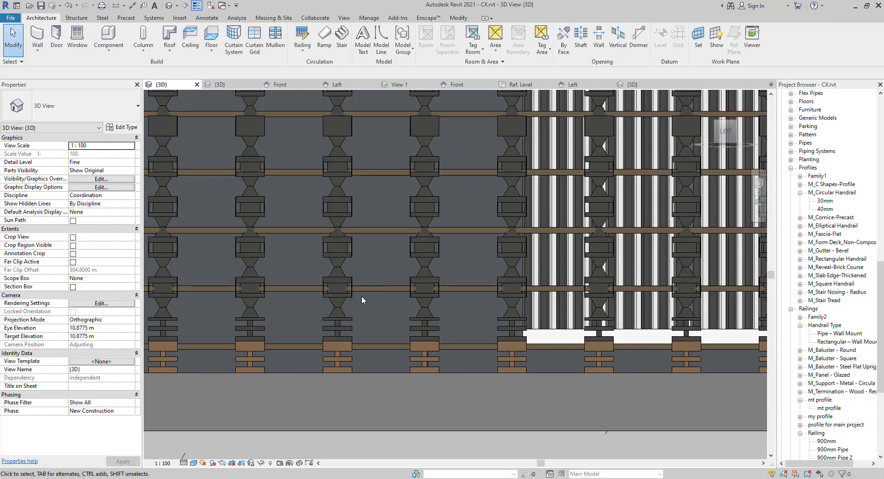
scroll(380, 309, up, 2)
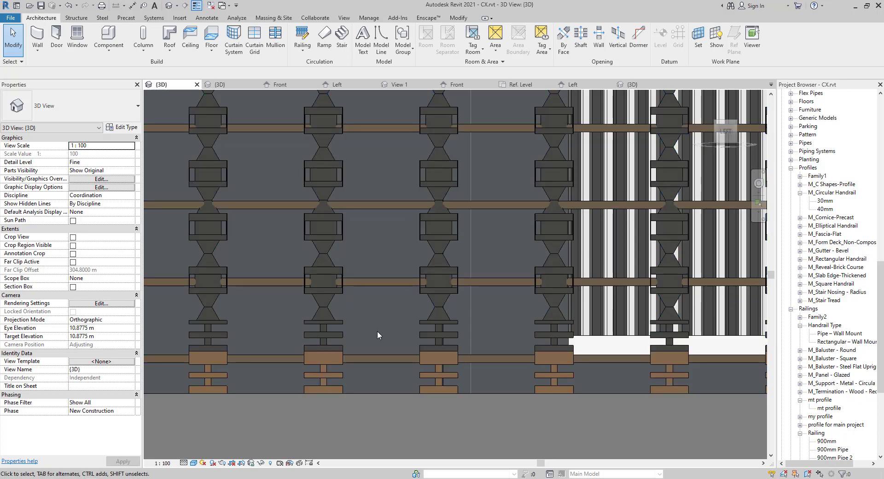
Measure the height from the floor's top edge to the lowest framed block of a baluster
key(d)
key(i)
scroll(427, 351, up, 2)
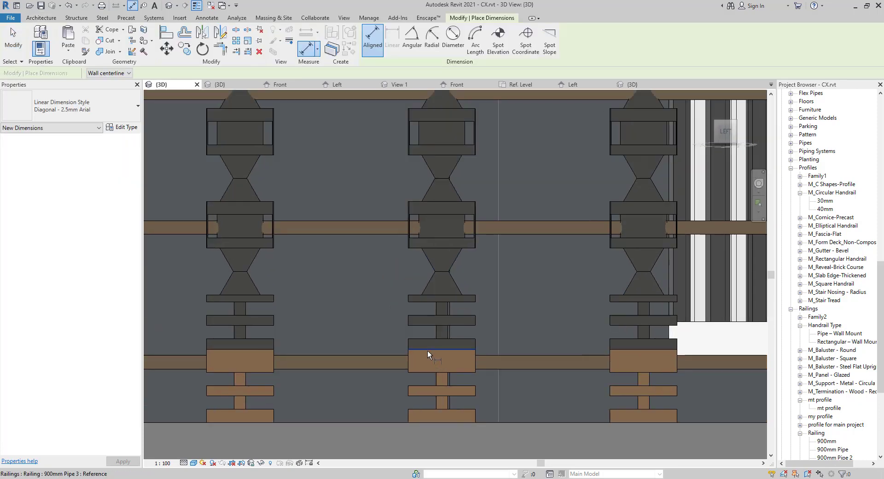
scroll(377, 366, down, 1)
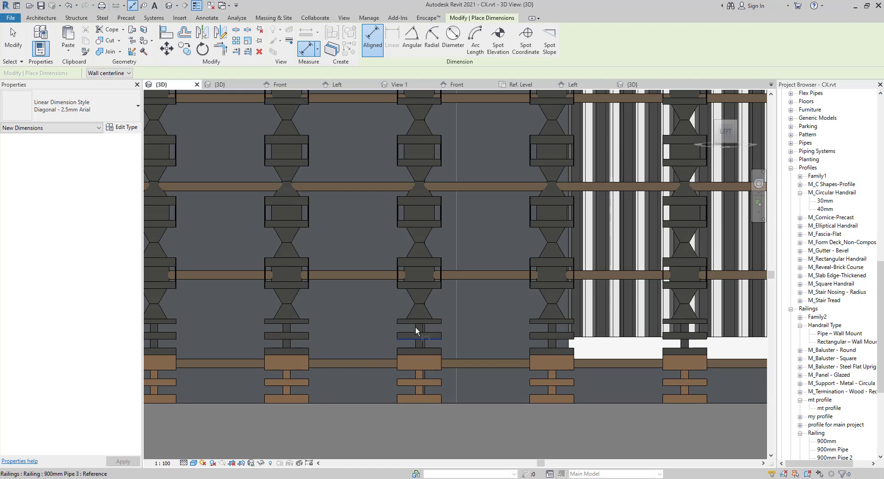
click(384, 402)
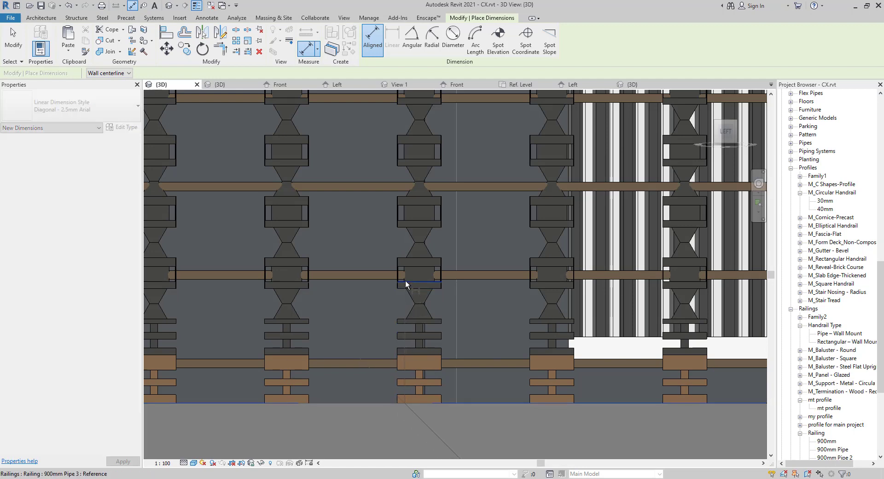
scroll(406, 283, up, 2)
scroll(405, 279, up, 1)
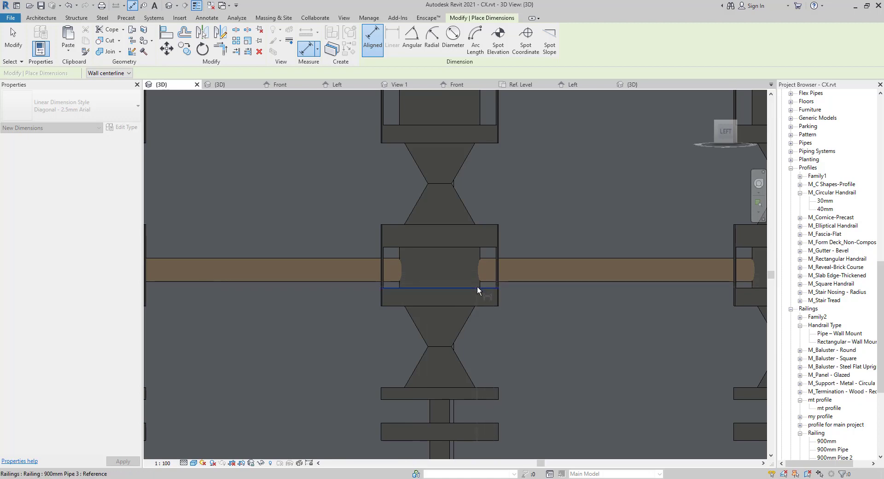
scroll(462, 296, down, 6)
middle_drag(368, 354, 400, 264)
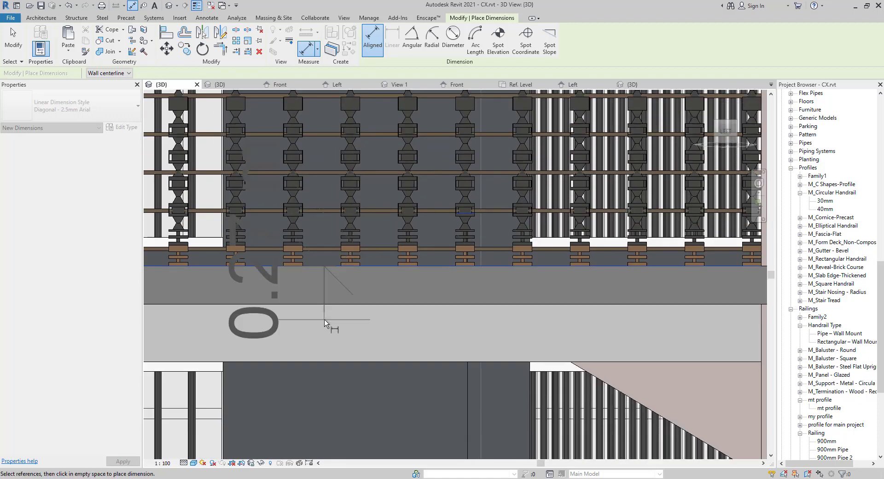
scroll(325, 323, down, 5)
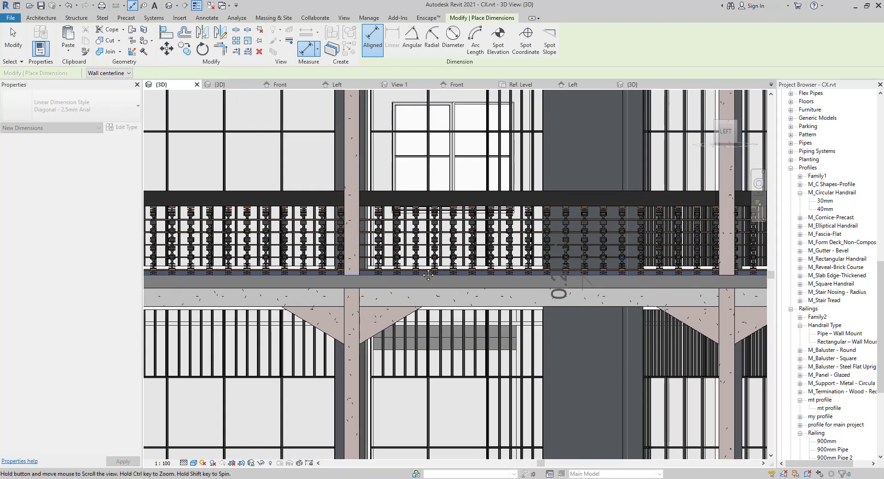
middle_drag(583, 238, 399, 278)
scroll(463, 281, up, 8)
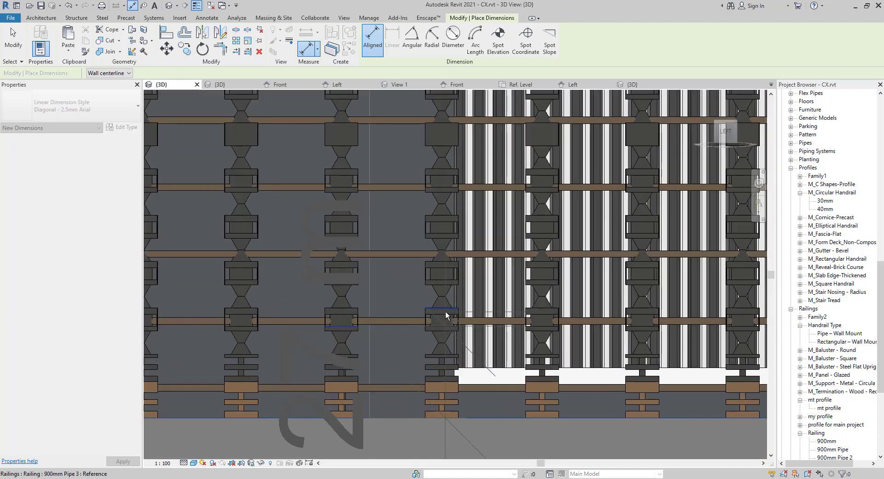
scroll(428, 320, down, 2)
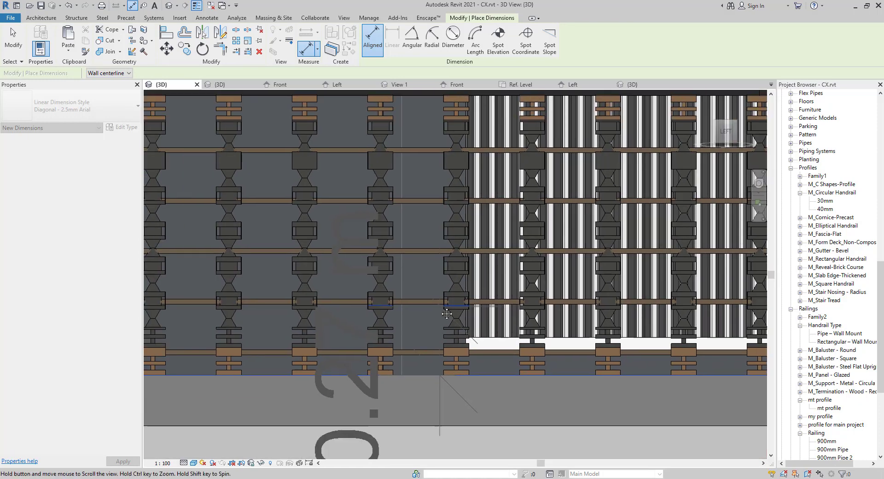
scroll(446, 311, up, 3)
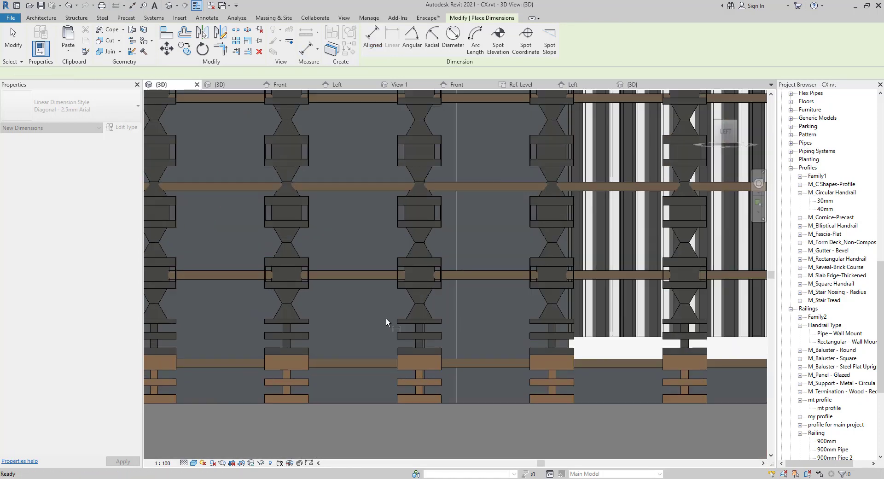
Measure the heights from the floor's top edge to the second framed block and the narrow neck above it
click(379, 400)
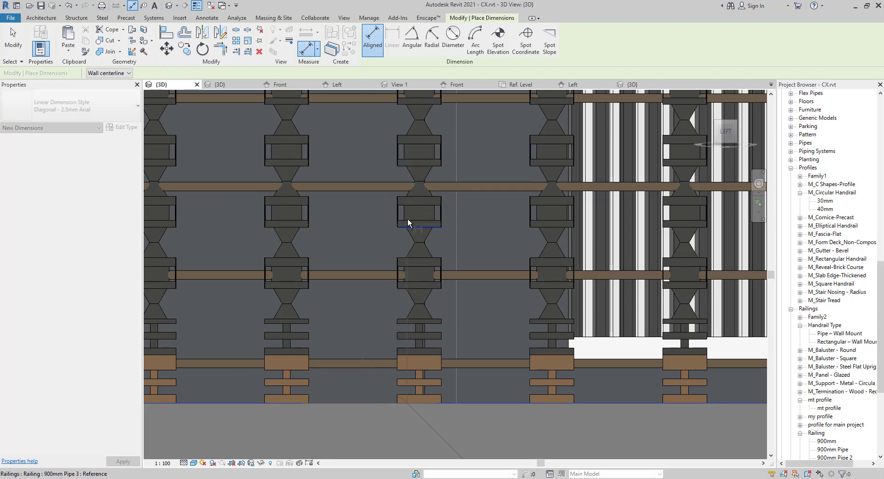
scroll(406, 239, down, 3)
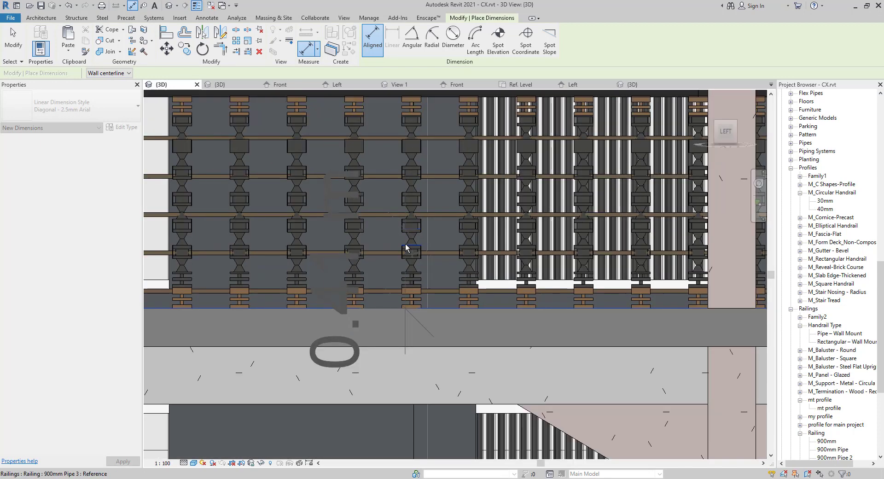
scroll(393, 317, up, 3)
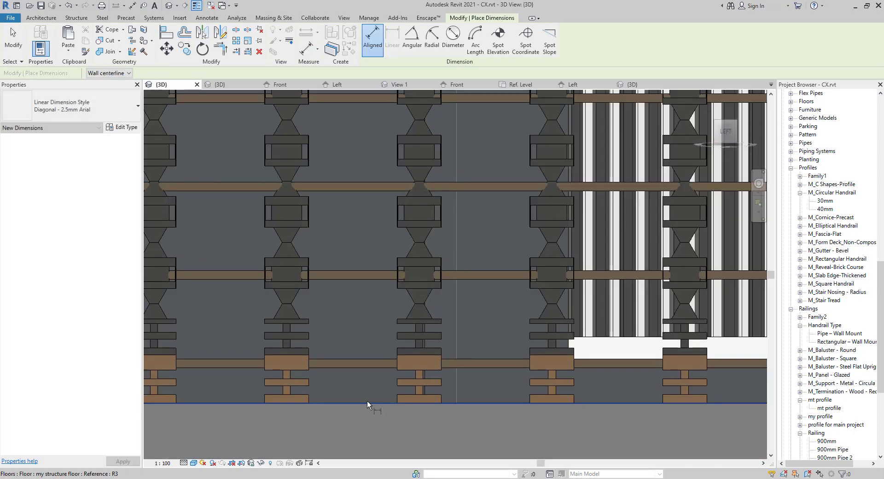
click(366, 401)
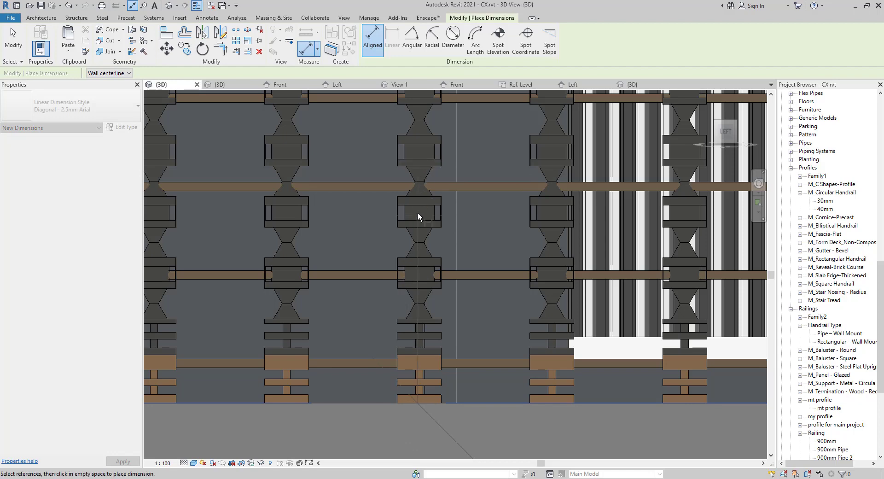
scroll(413, 184, down, 3)
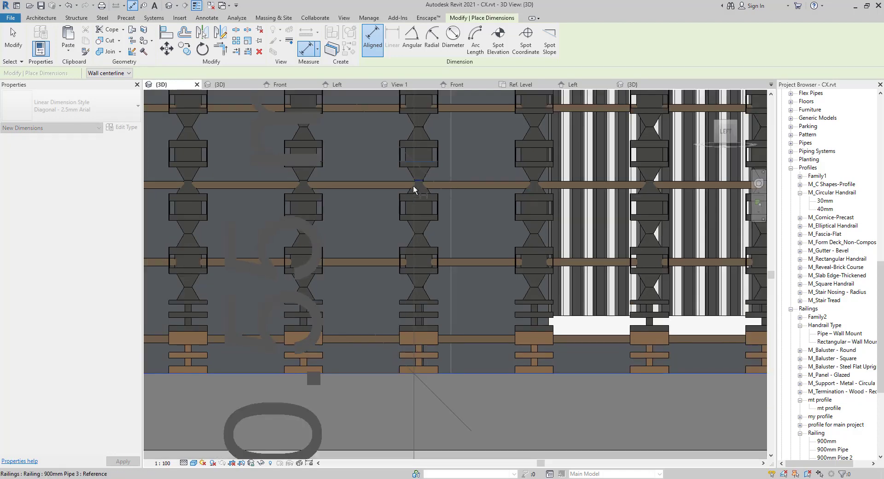
key(Escape)
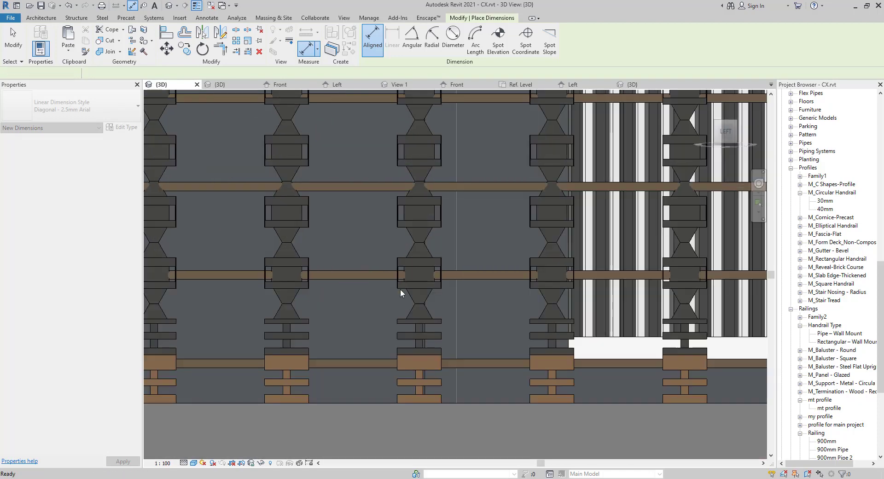
Measure the heights from the floor's top edge to the upper blocks and necks of the baluster
click(377, 403)
middle_drag(379, 215, 372, 290)
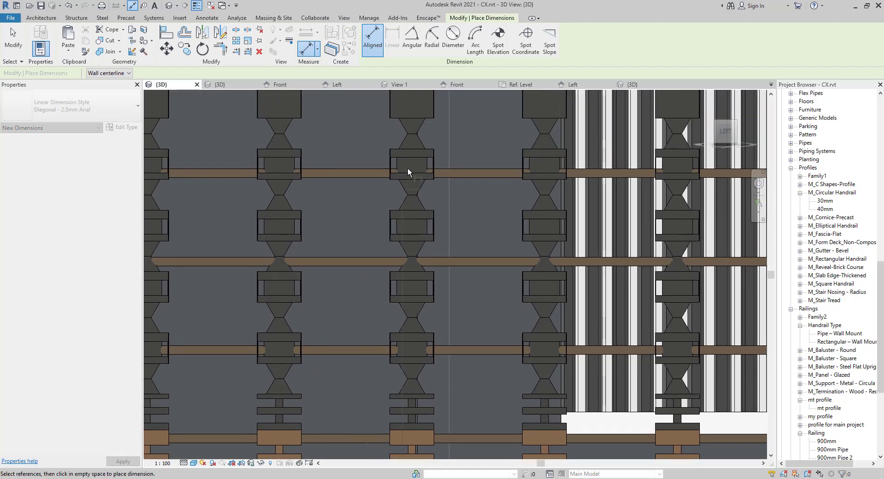
scroll(408, 183, down, 3)
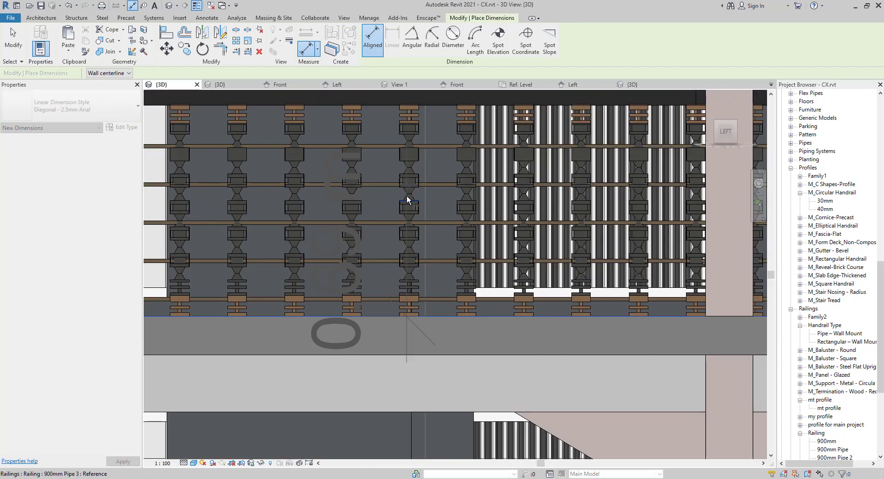
scroll(387, 308, up, 3)
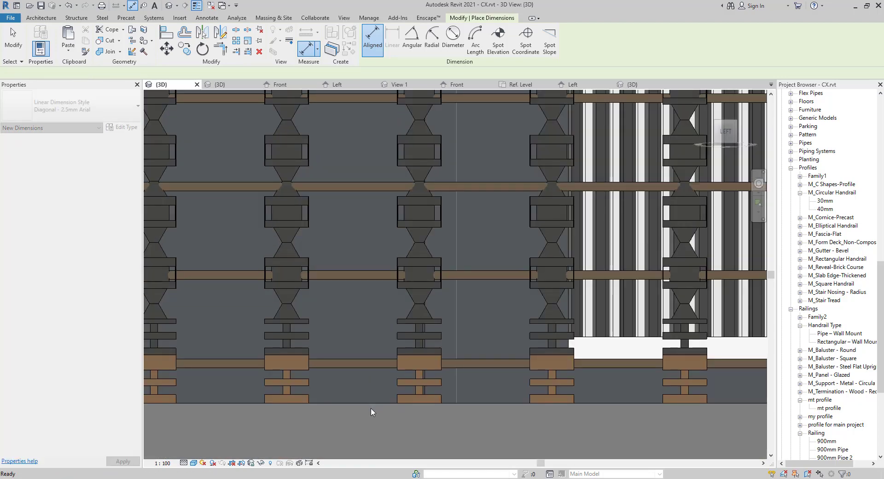
scroll(381, 300, down, 1)
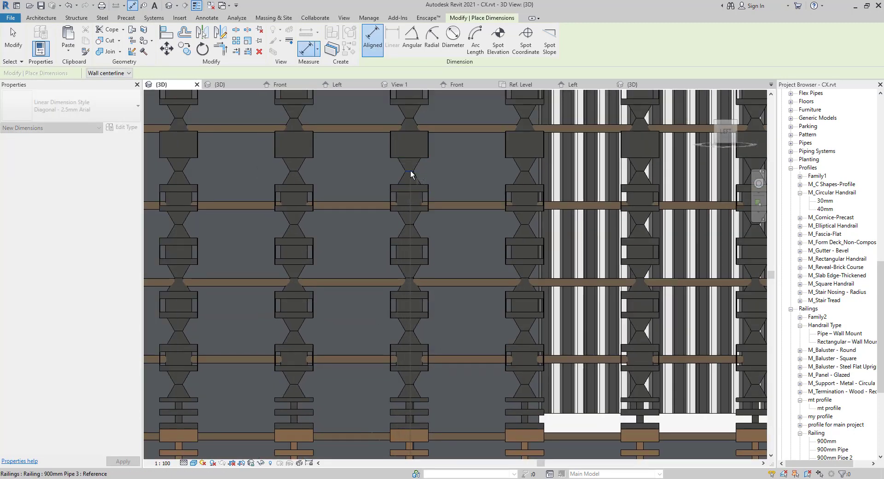
scroll(410, 174, down, 2)
key(Escape)
key(Escape)
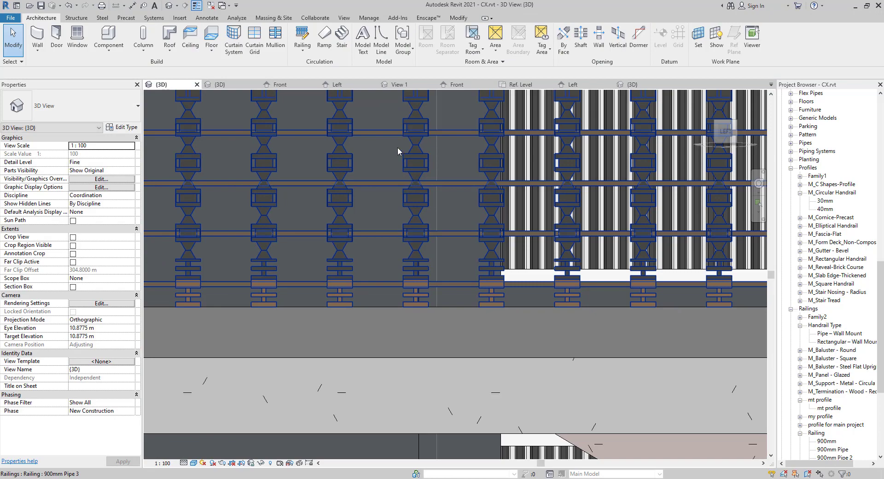
Examine the spacing of the horizontal rails against the baluster blocks from the top rail down to the floor
scroll(397, 148, up, 1)
middle_drag(397, 147, 388, 222)
middle_drag(343, 313, 340, 361)
scroll(364, 363, down, 1)
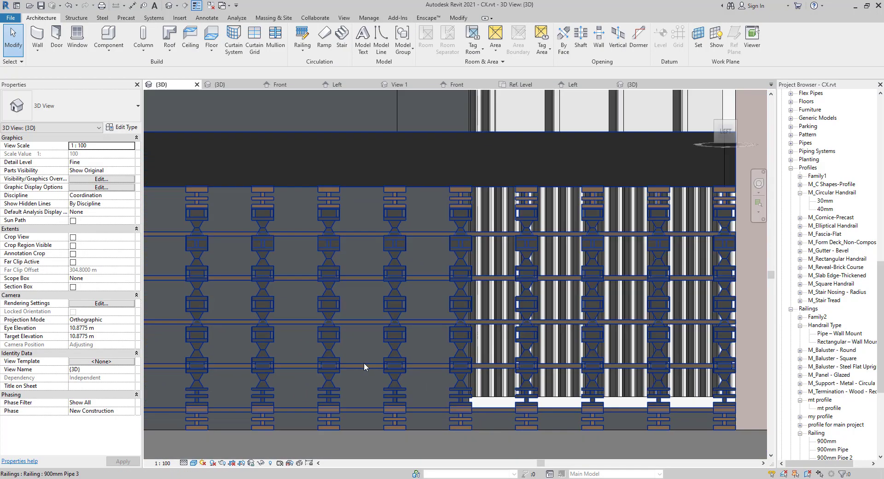
scroll(368, 396, down, 1)
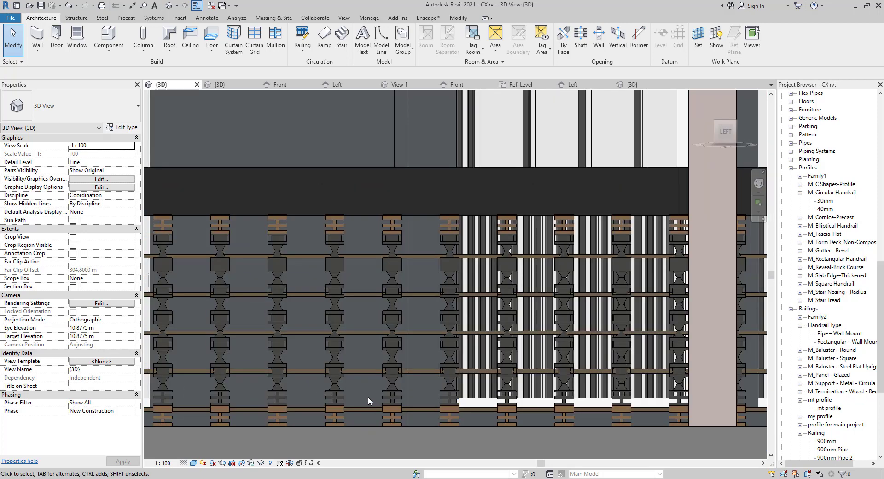
middle_drag(368, 397, 408, 310)
click(392, 320)
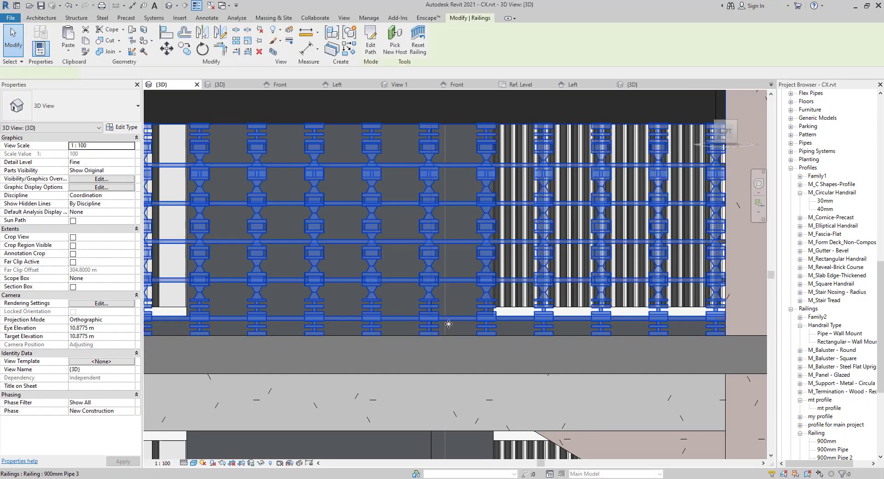
scroll(430, 321, up, 2)
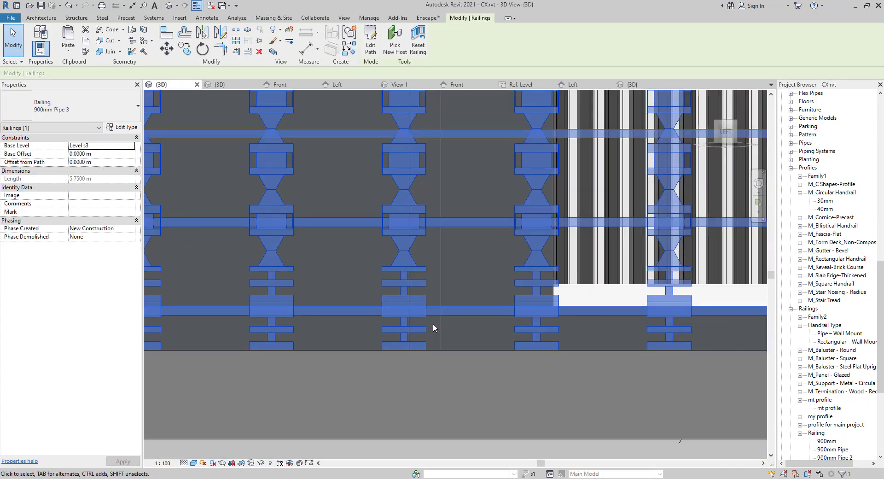
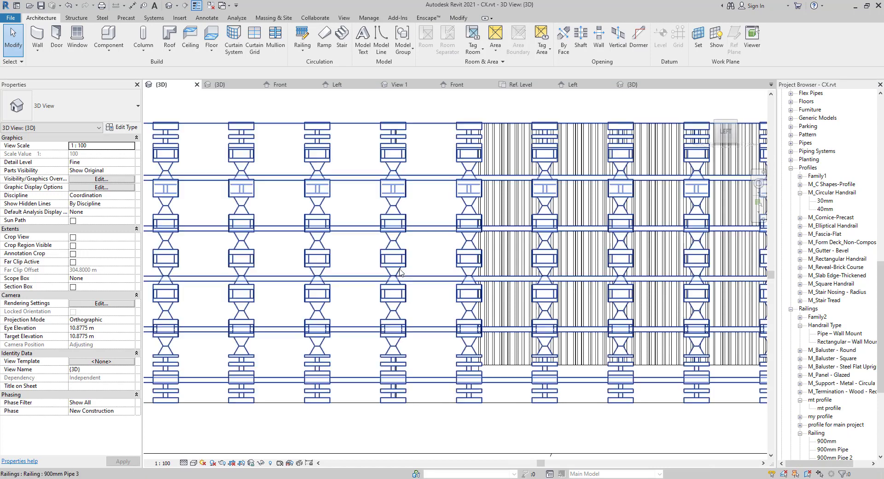
Set the heights of Rail 1(1) to 0.97 m and Rail 1 to 0.81 m in the 900mm Pipe 3 rail structure
click(384, 270)
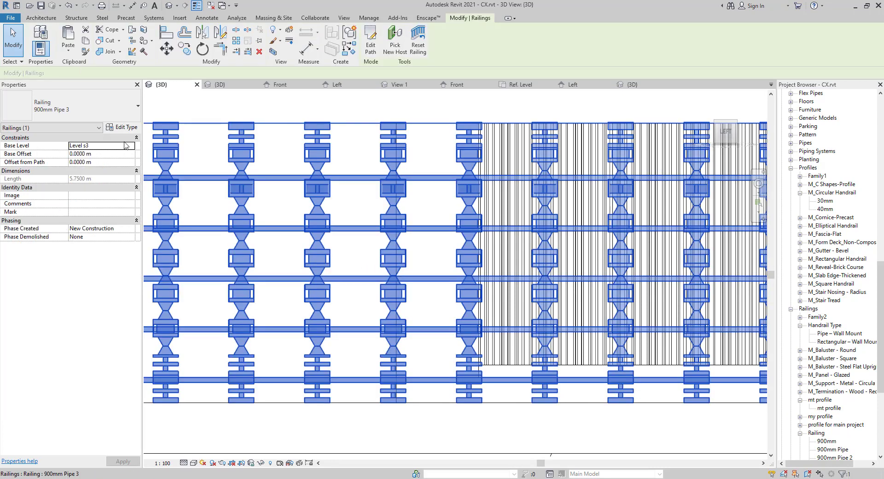
click(135, 128)
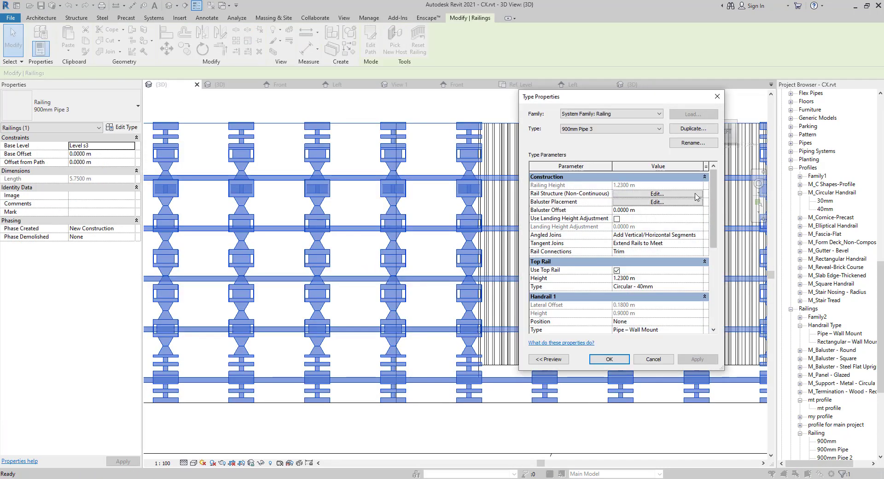
click(696, 193)
click(575, 158)
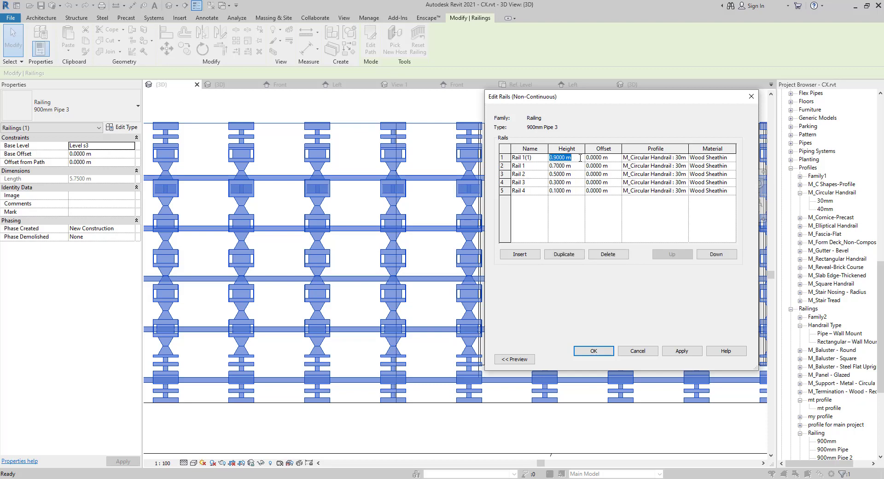
text(.97)
click(574, 166)
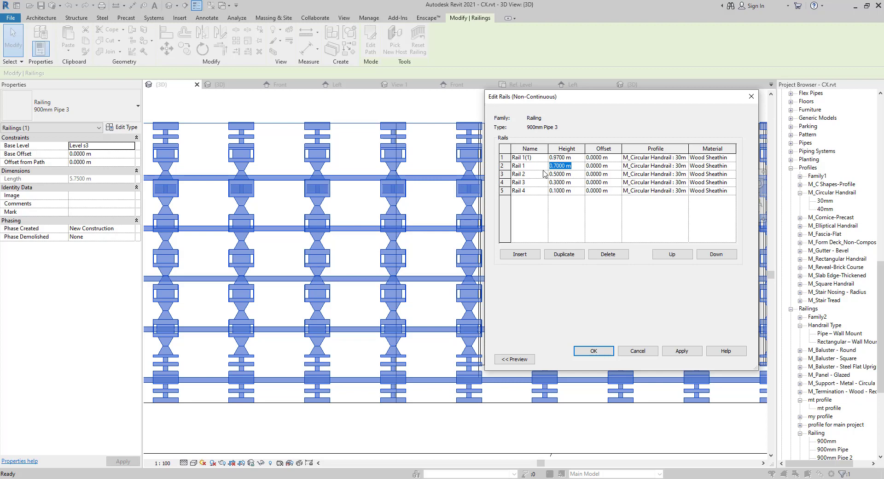
text(.81)
Set the heights of Rail 2 to 0.69 m, Rail 3 to 0.55 m and Rail 4 to 0.41 m
click(582, 177)
text(.69)
click(578, 183)
text(.55)
click(577, 191)
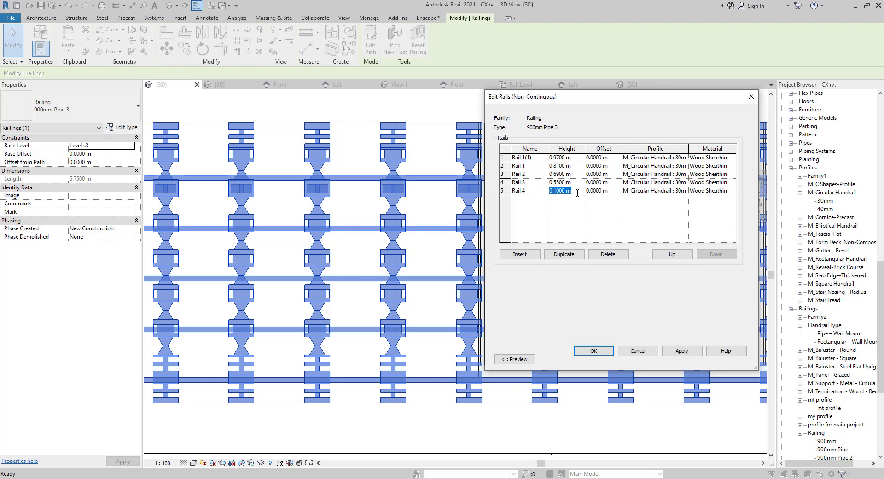
text(.41)
Insert a new rail below Rail 4 in the rail structure and set its height to 0.27 m
click(529, 258)
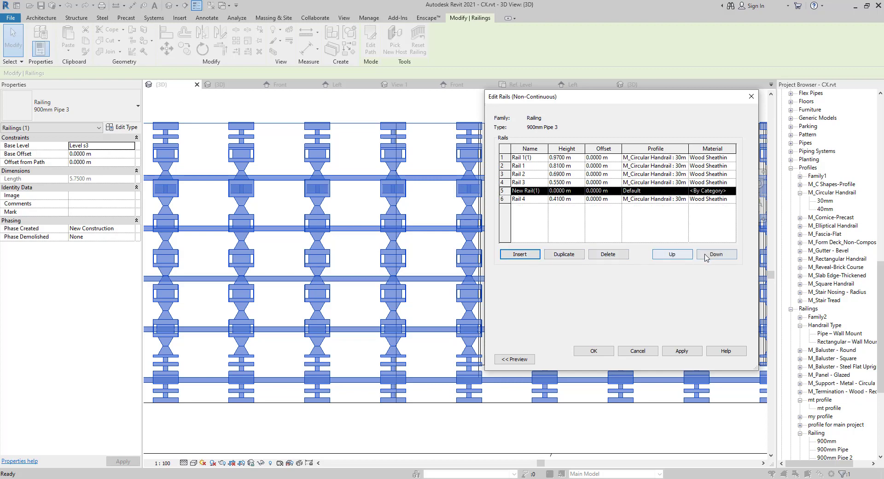
click(706, 256)
click(578, 201)
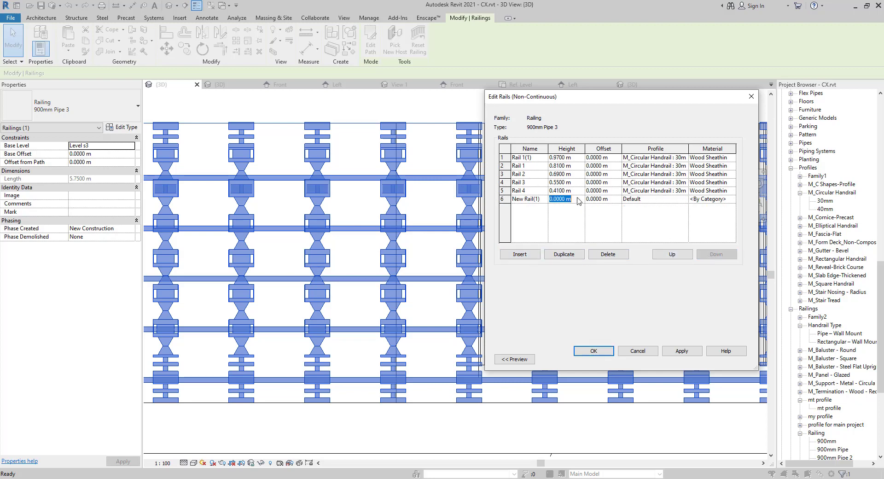
text(.27)
click(577, 240)
Assign the M_Circular Handrail : 30mm profile to the new lowest rail
click(687, 199)
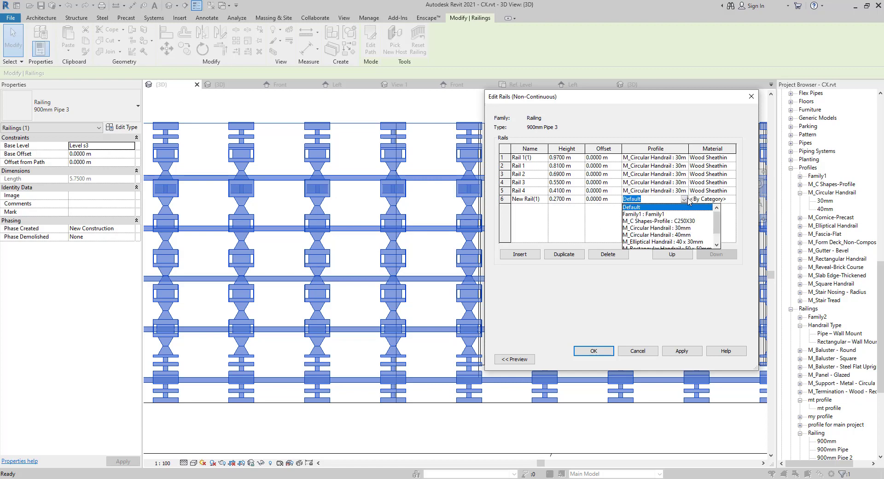
click(672, 242)
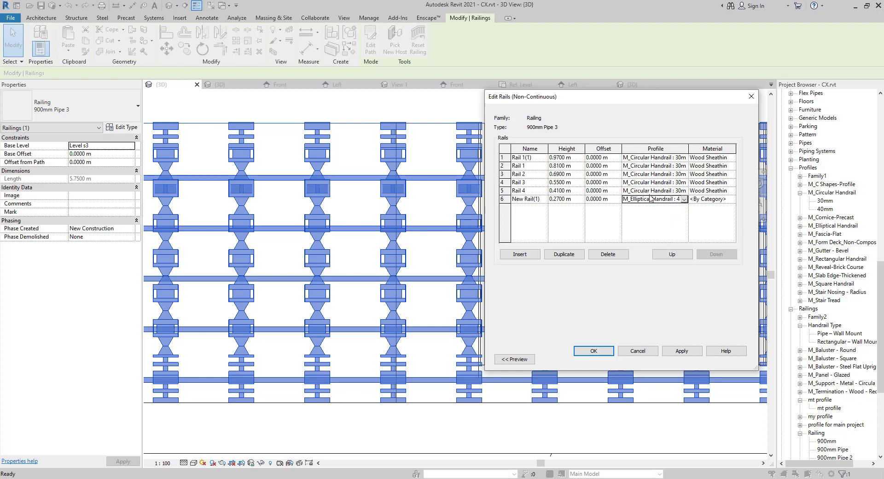
click(684, 199)
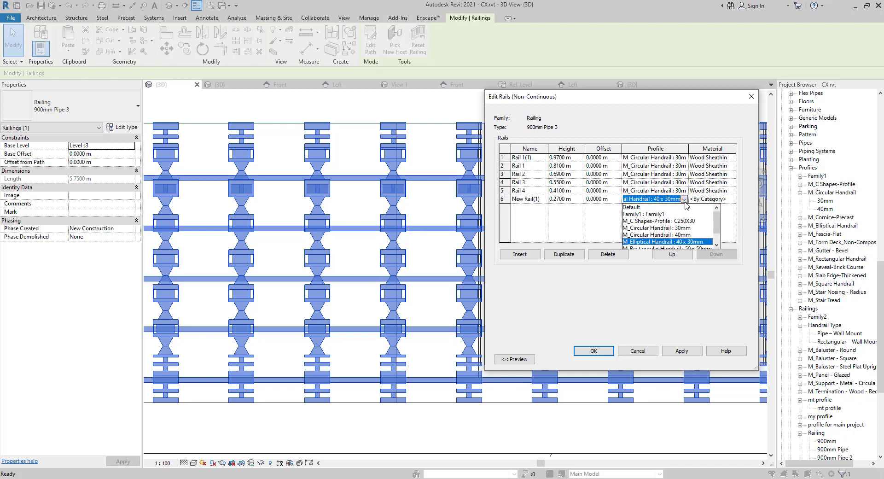
click(663, 228)
Find the profile 2 material among the project materials and assign it to the new lowest rail
click(732, 201)
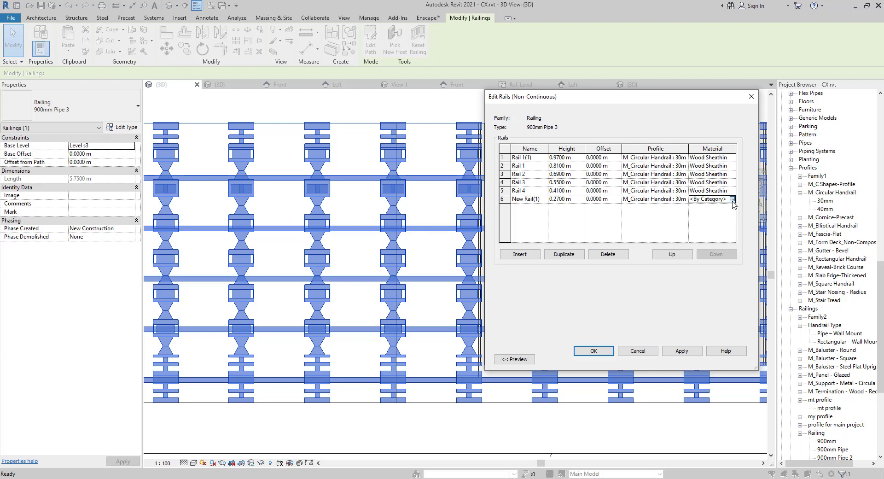
click(732, 199)
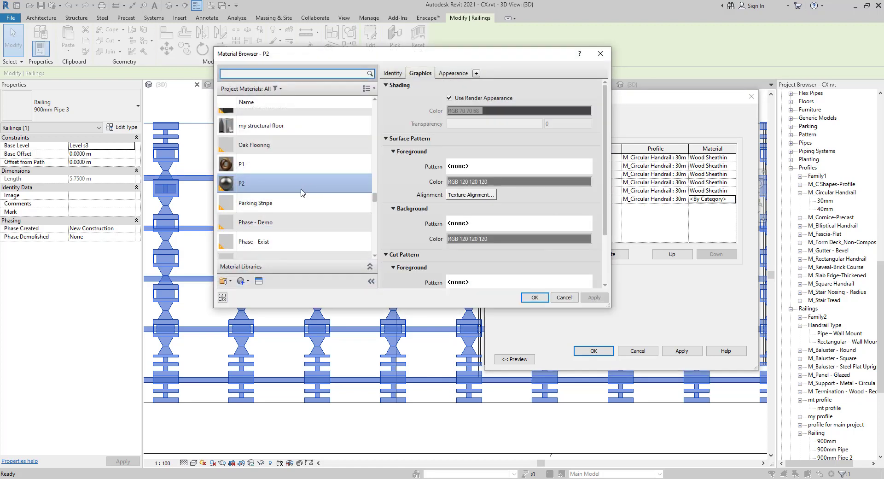
scroll(303, 224, down, 15)
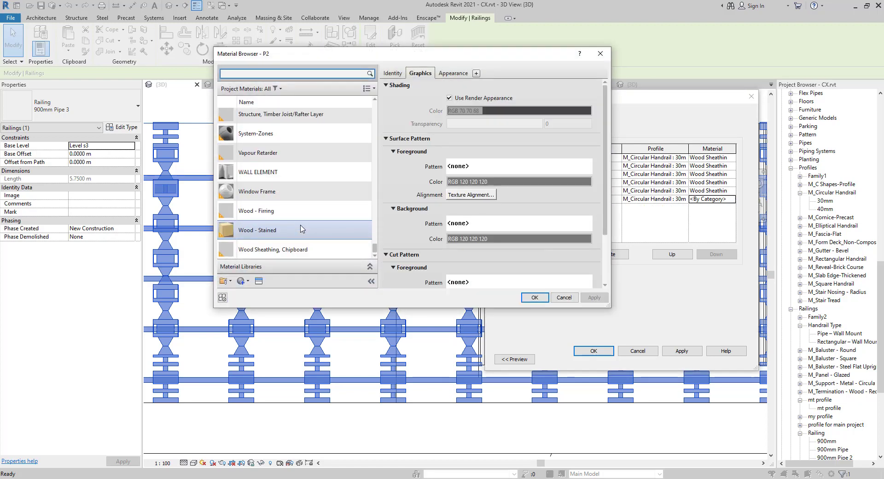
scroll(302, 233, up, 12)
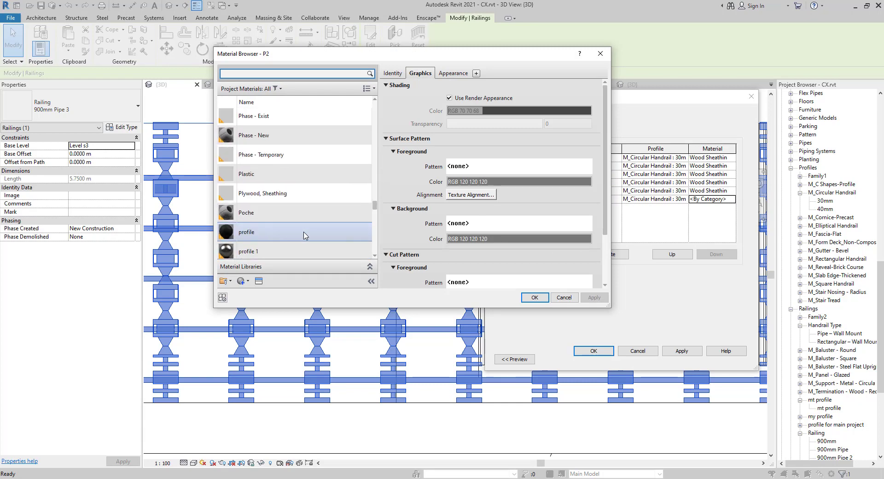
scroll(304, 232, up, 10)
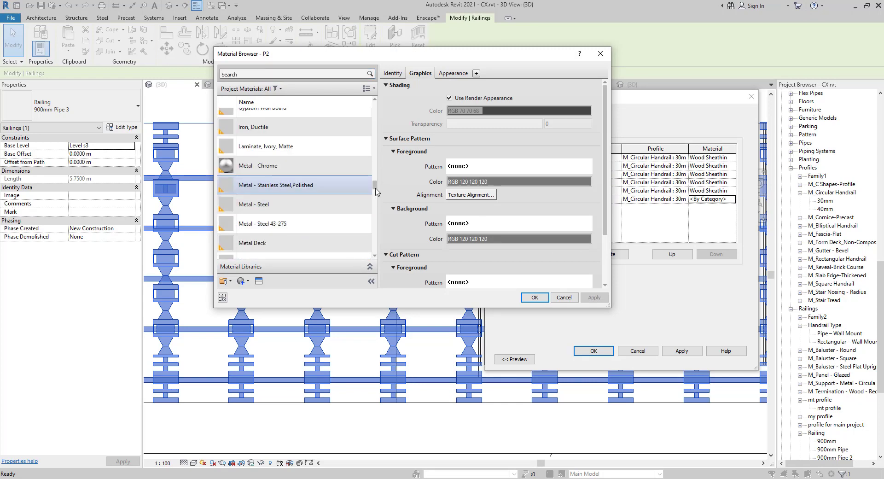
drag(375, 185, 383, 105)
click(303, 75)
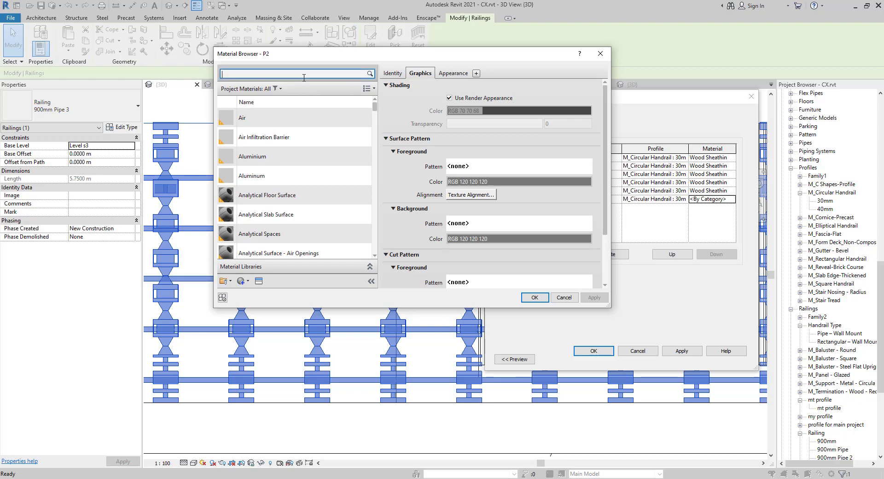
text(p)
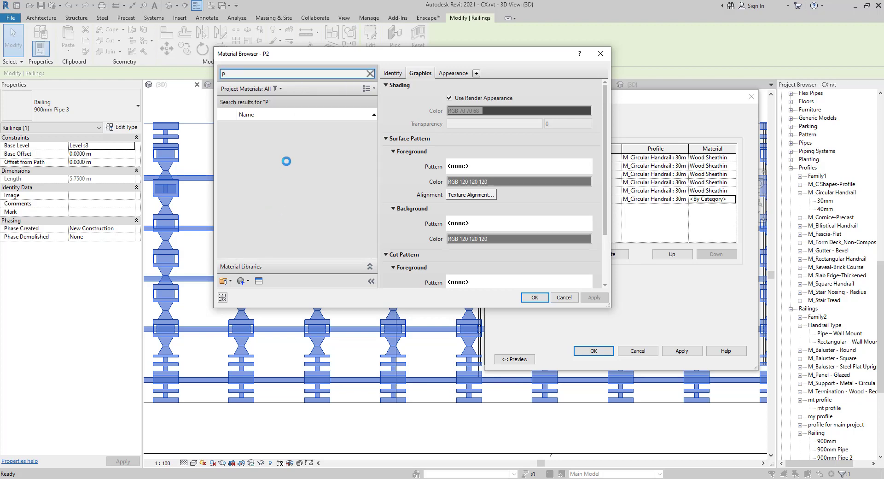
scroll(322, 177, down, 10)
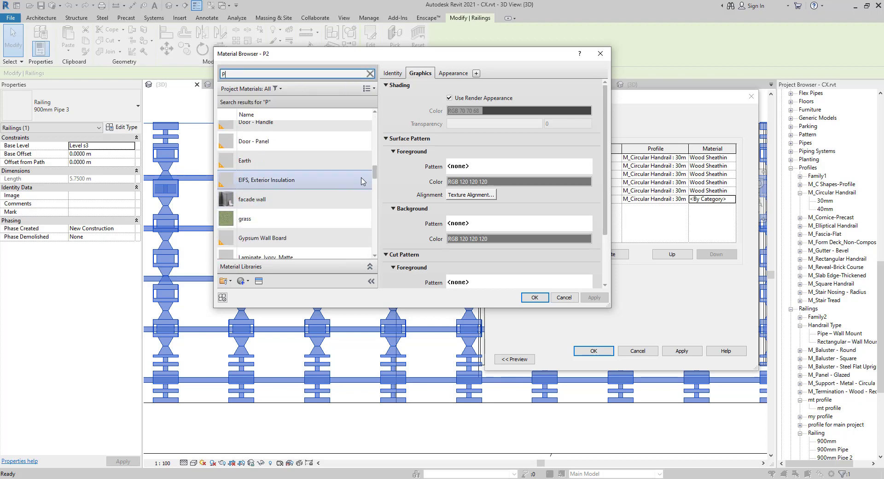
drag(375, 174, 371, 218)
click(307, 204)
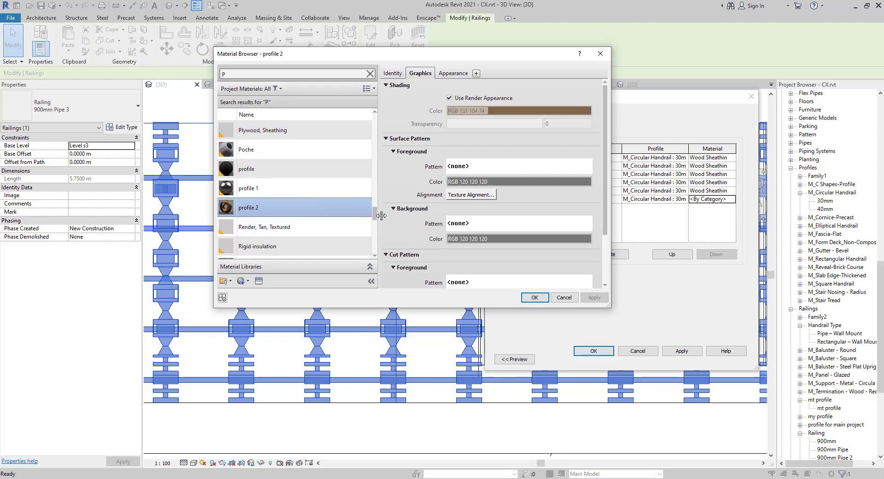
click(534, 297)
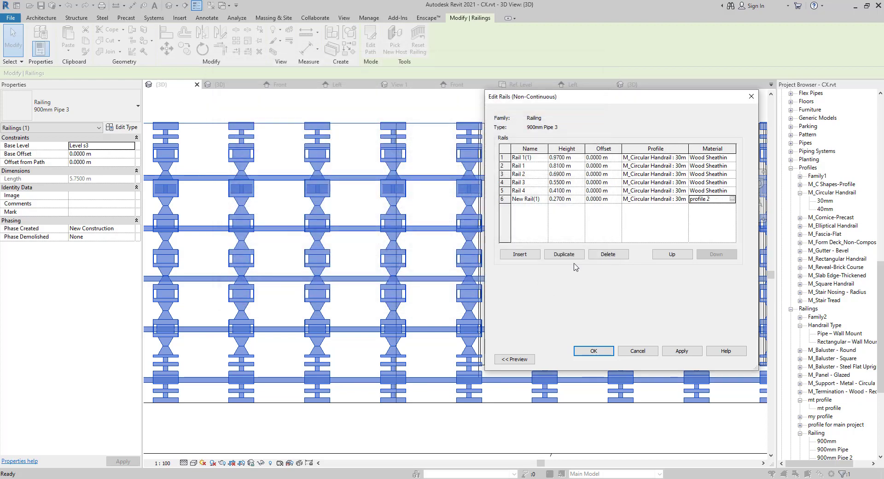
Change the material of Rail 4 to profile 2
click(718, 191)
click(732, 191)
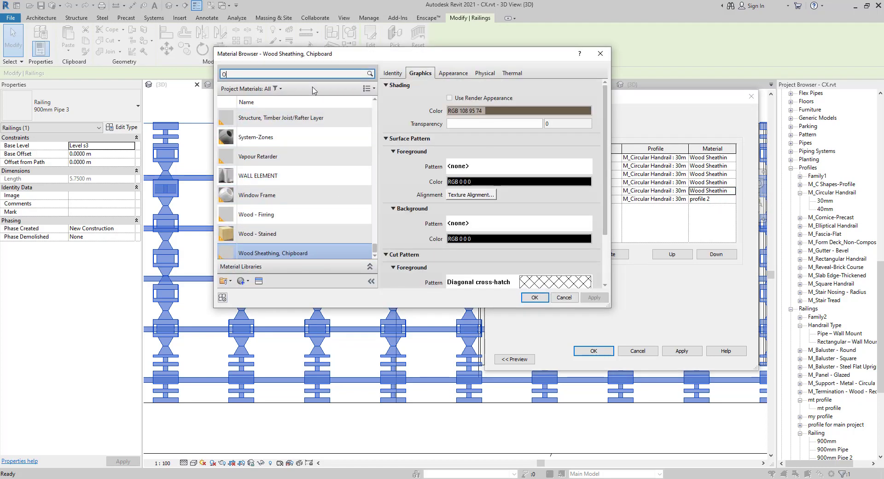
key(BackSpace)
text(PRO)
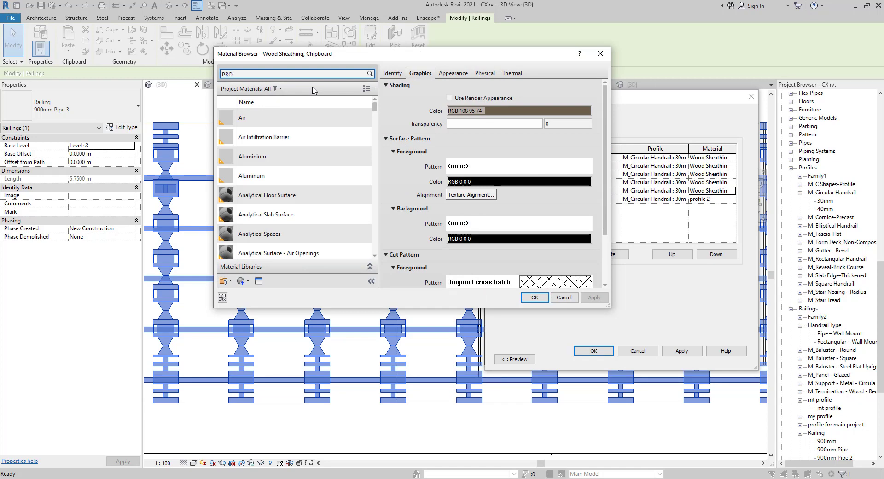
scroll(317, 194, down, 3)
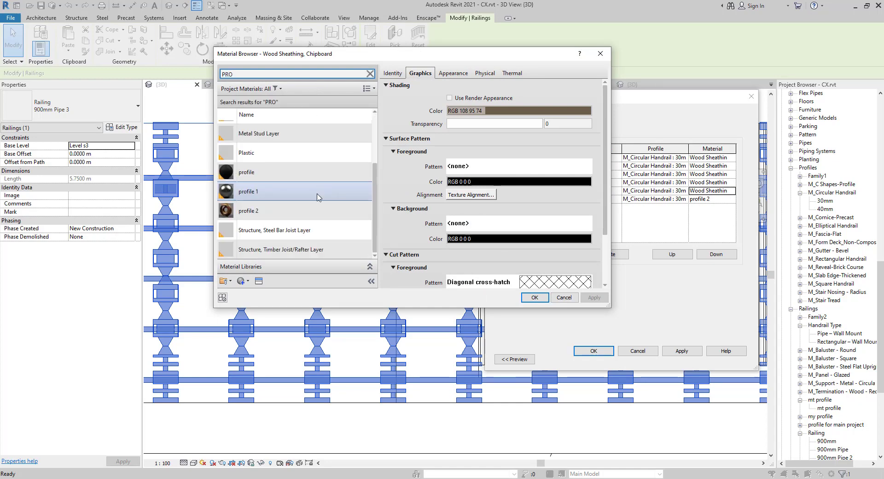
click(318, 210)
click(534, 297)
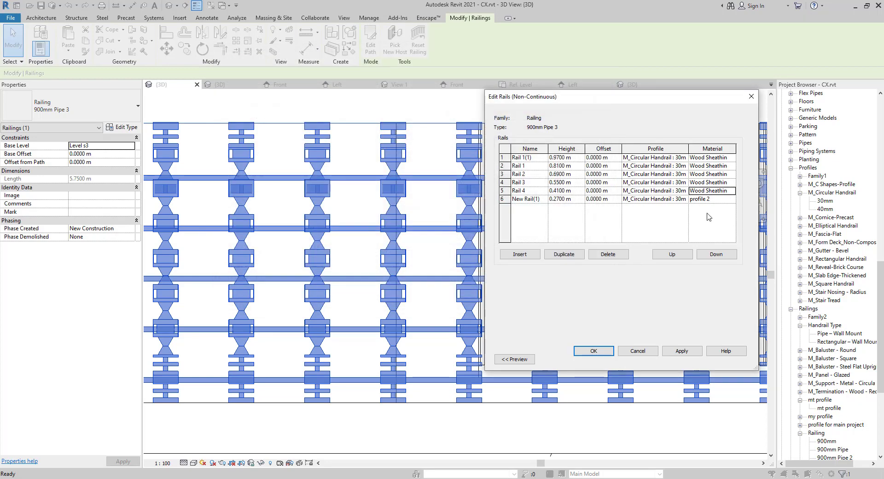
Change the material of Rail 3 to profile 2
click(727, 182)
click(732, 183)
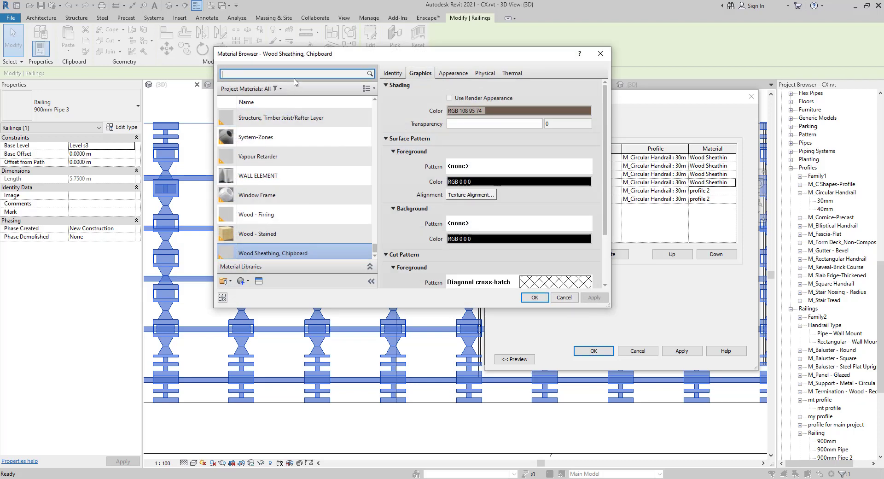
text(PROF)
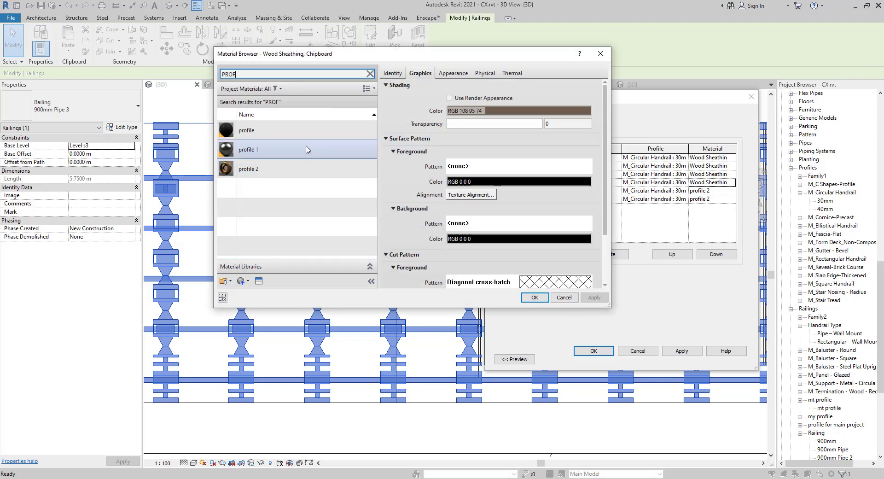
click(296, 168)
click(534, 297)
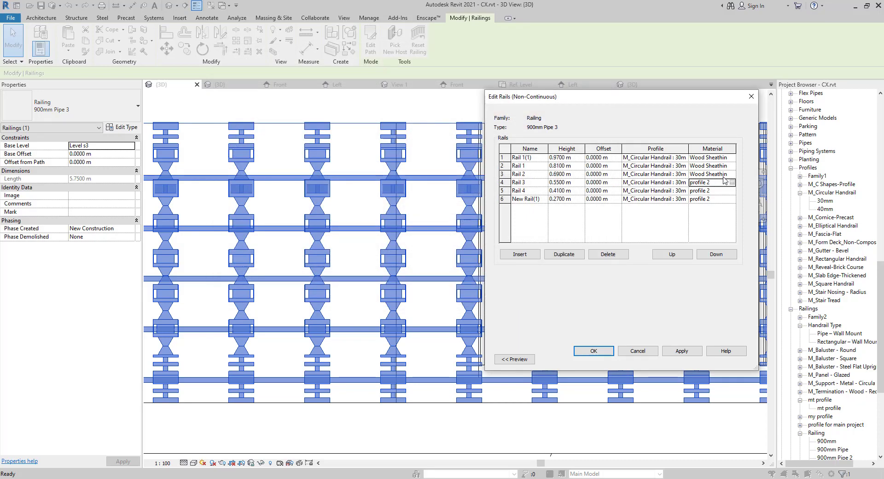
Change the material of Rail 2 to profile 2
click(727, 174)
click(730, 174)
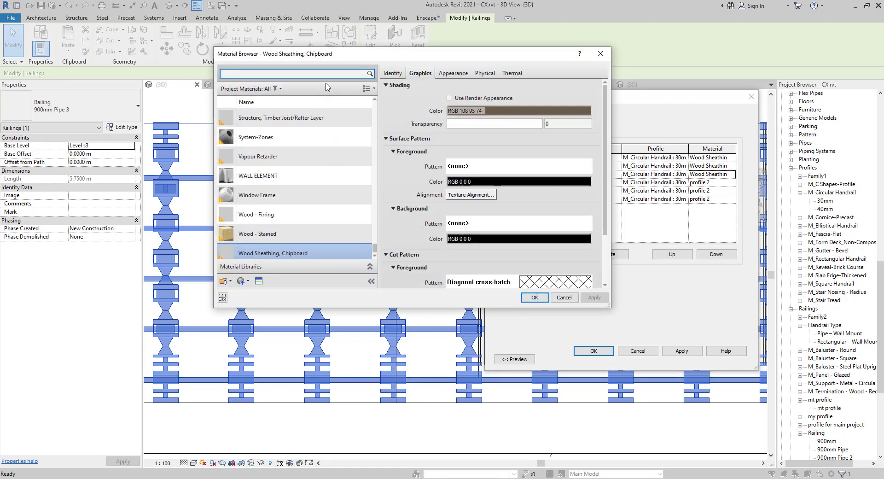
text(PROF)
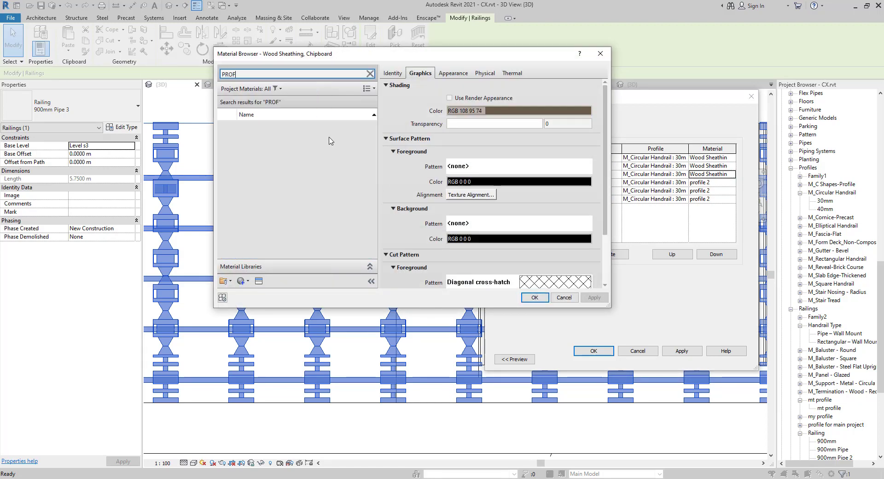
click(332, 146)
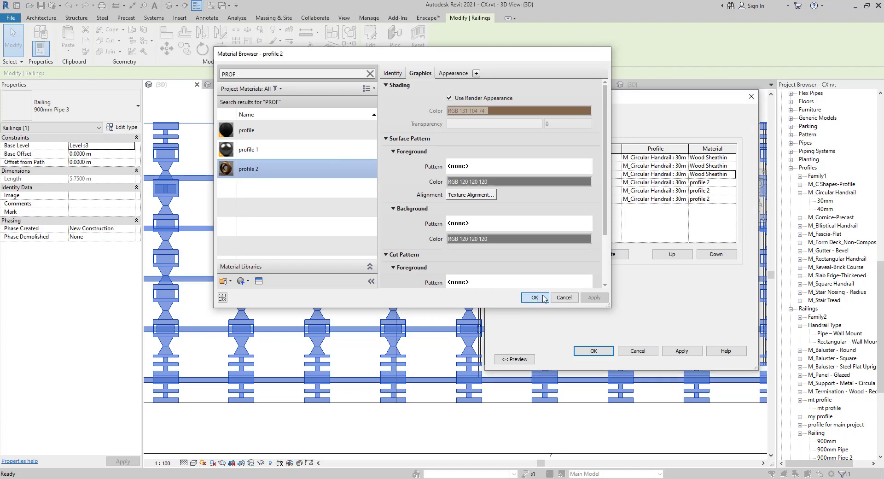
click(534, 298)
Change the material of Rail 1 to profile 2
click(711, 166)
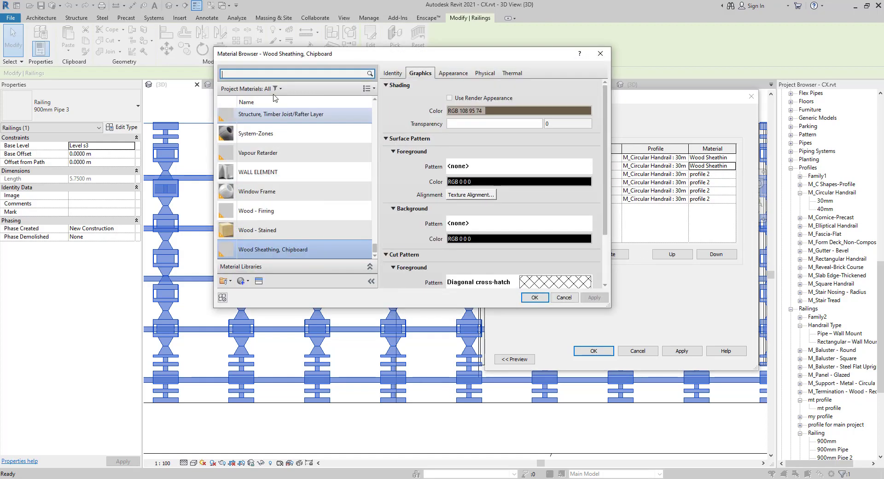
click(272, 74)
text(PROF)
click(277, 168)
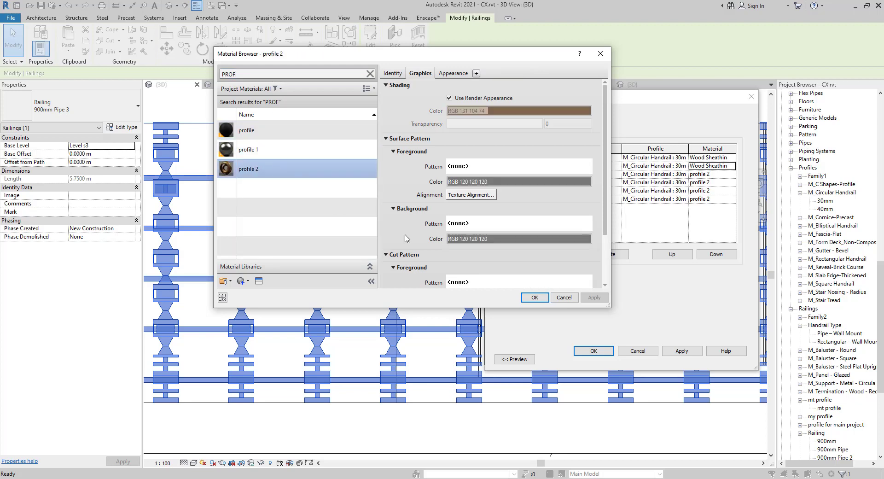
click(534, 298)
Change the material of the topmost rail, Rail 1(1), to profile 2
click(730, 157)
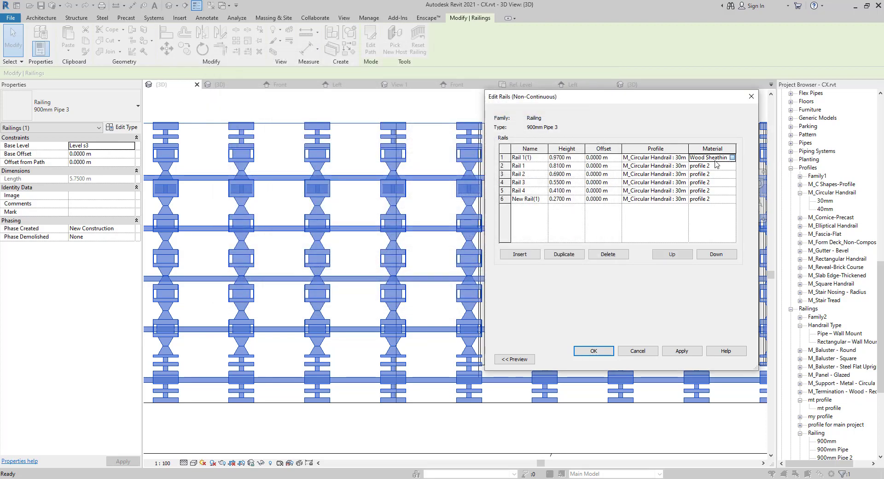
click(732, 158)
text(PRO)
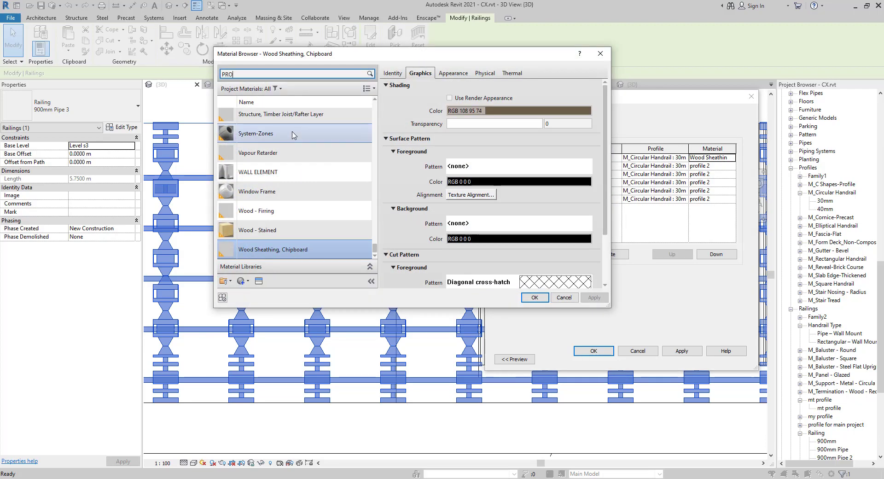
text(F)
click(263, 174)
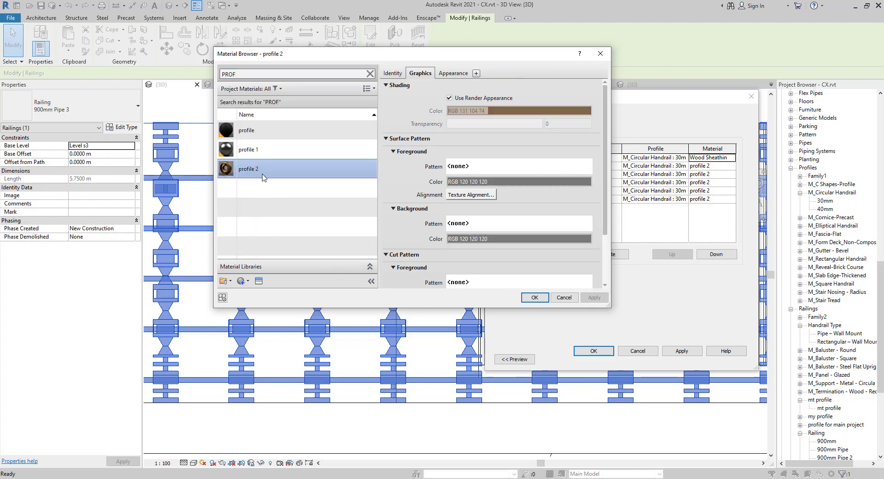
click(534, 297)
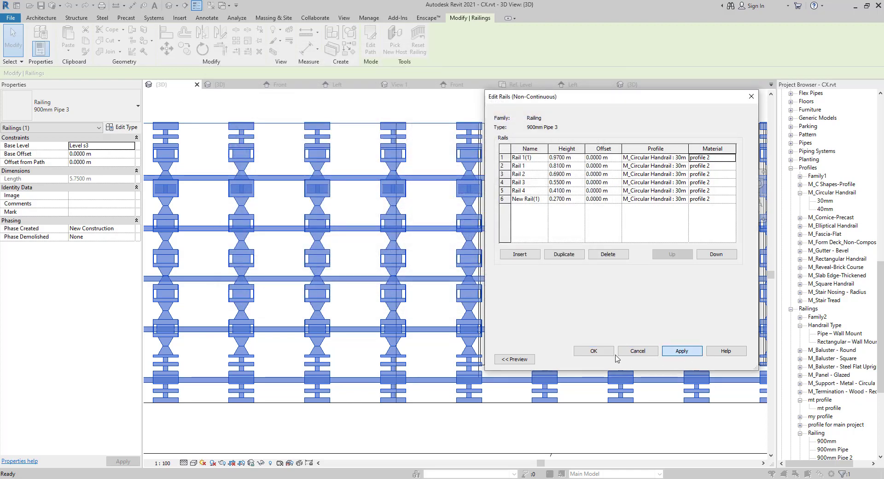
Apply the rail structure edits to the 900mm Pipe 3 railing type and check the lower rails against the baluster blocks
click(593, 351)
click(608, 362)
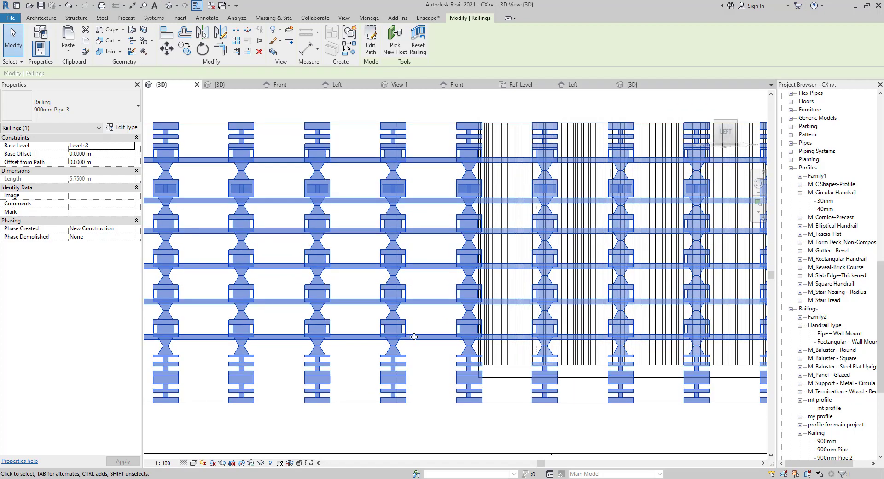
scroll(470, 337, up, 4)
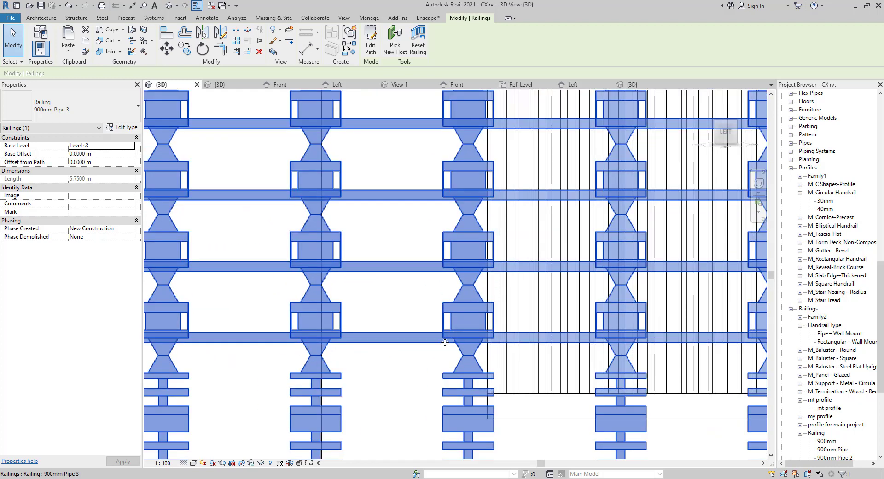
scroll(445, 343, up, 4)
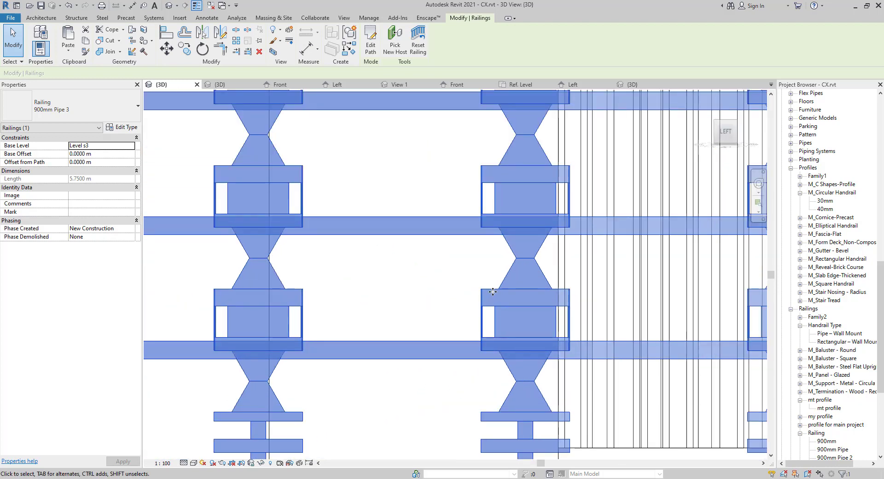
key(Escape)
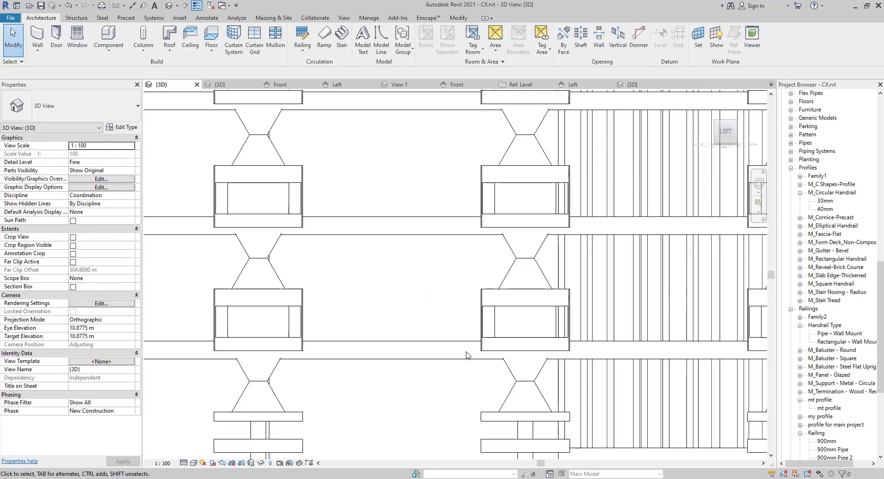
Try to measure from the lower baluster block down to the narrow neck beneath it with an aligned dimension in the left view
key(d)
key(i)
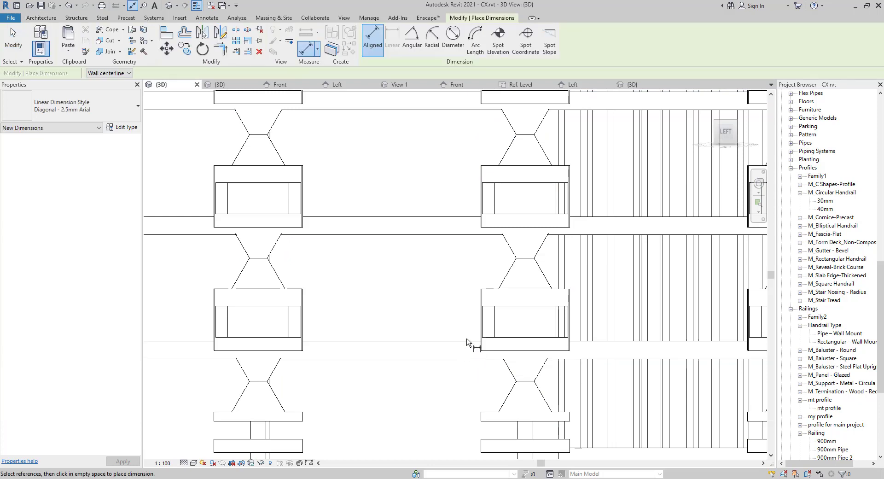
click(725, 142)
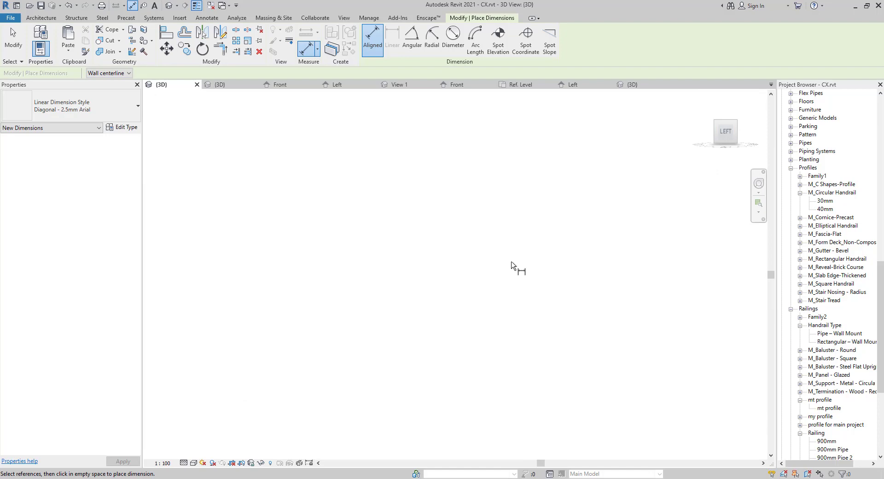
scroll(511, 266, up, 6)
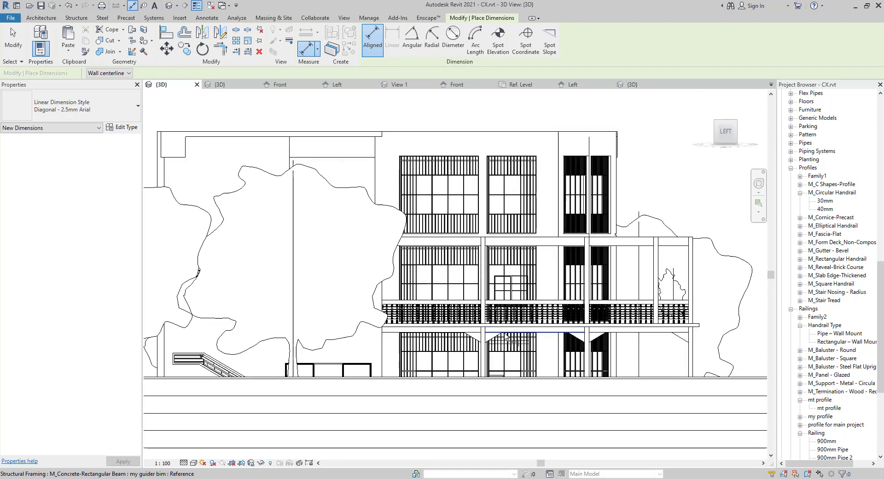
scroll(506, 337, up, 8)
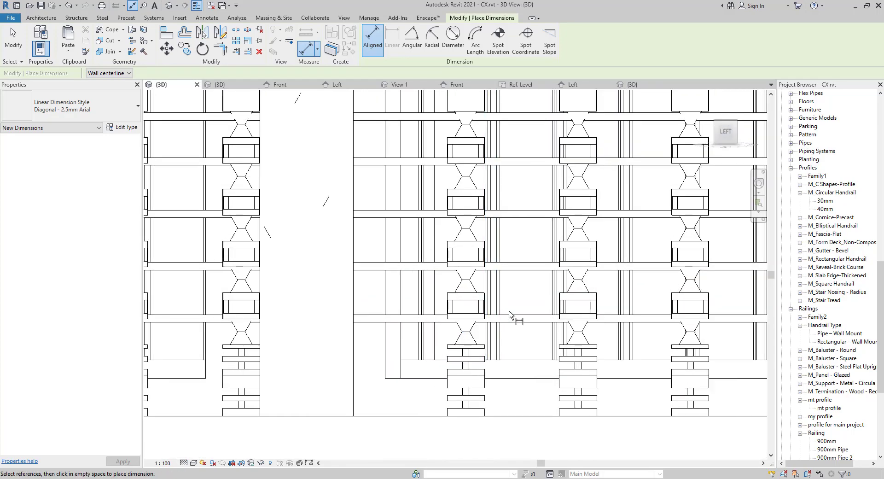
scroll(471, 315, up, 3)
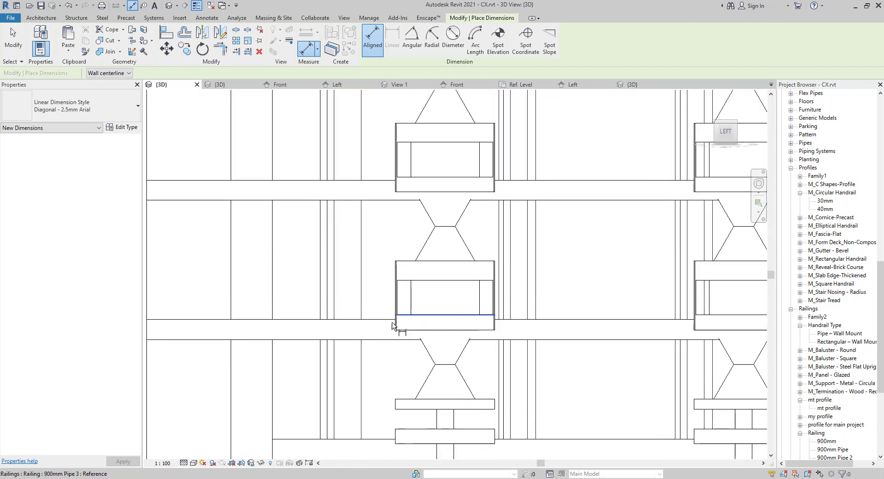
click(399, 335)
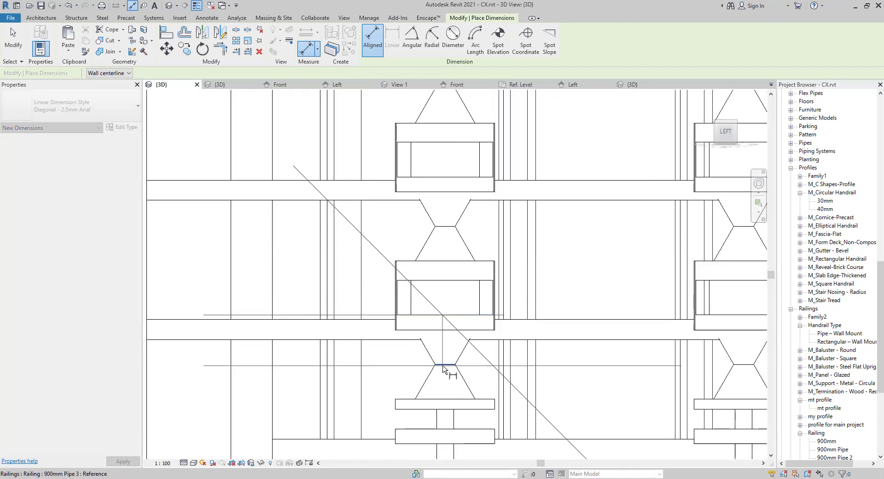
key(Escape)
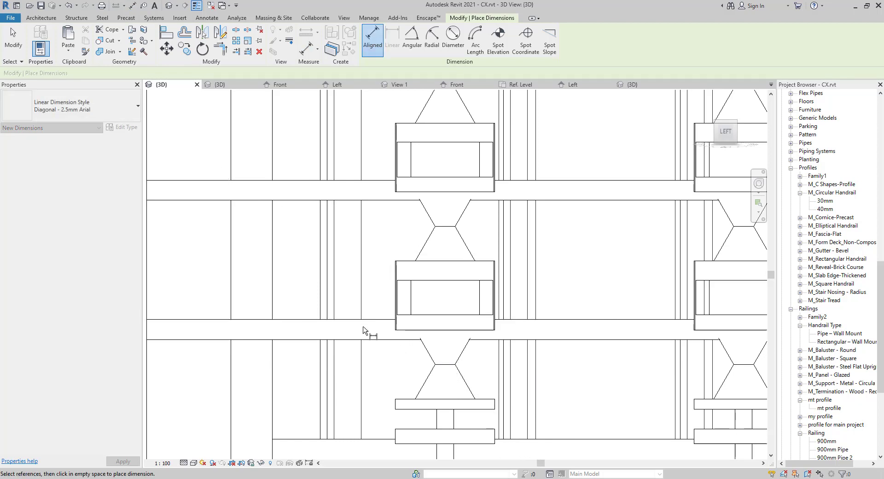
Measure the height of the lower baluster block's inner opening with an aligned dimension, without placing it
scroll(617, 328, down, 2)
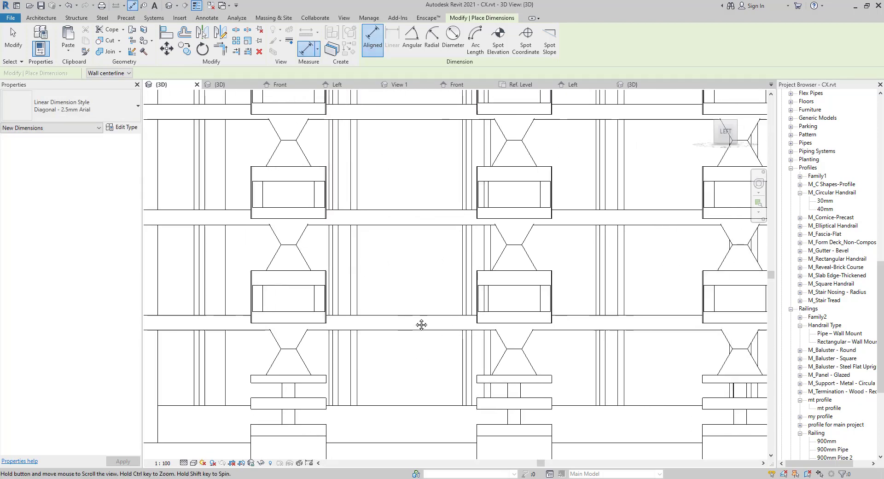
click(530, 285)
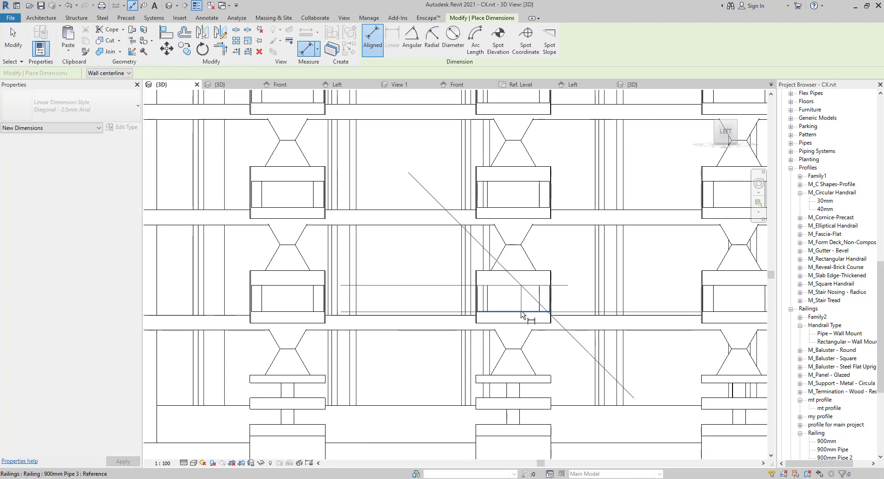
scroll(525, 309, down, 2)
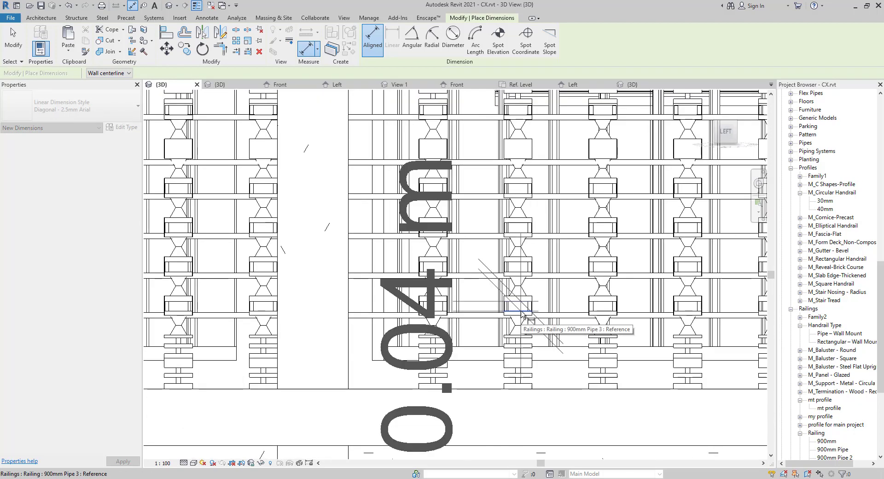
scroll(524, 315, up, 5)
key(Escape)
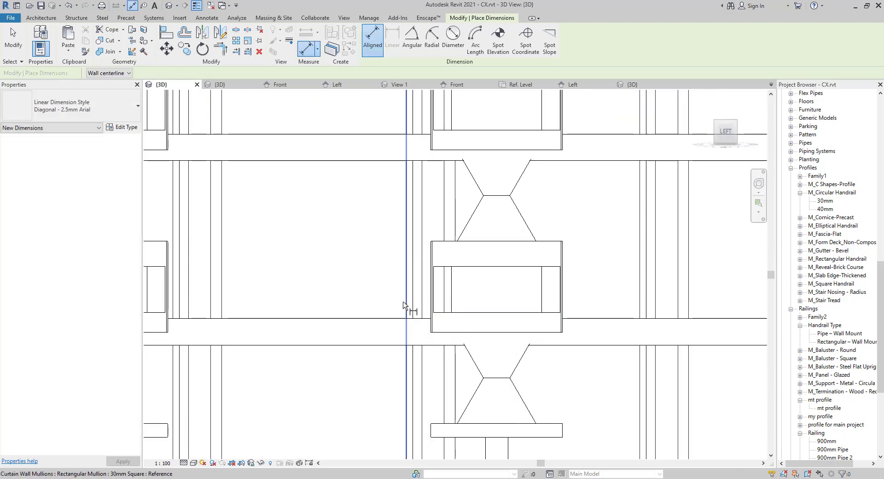
scroll(366, 293, down, 2)
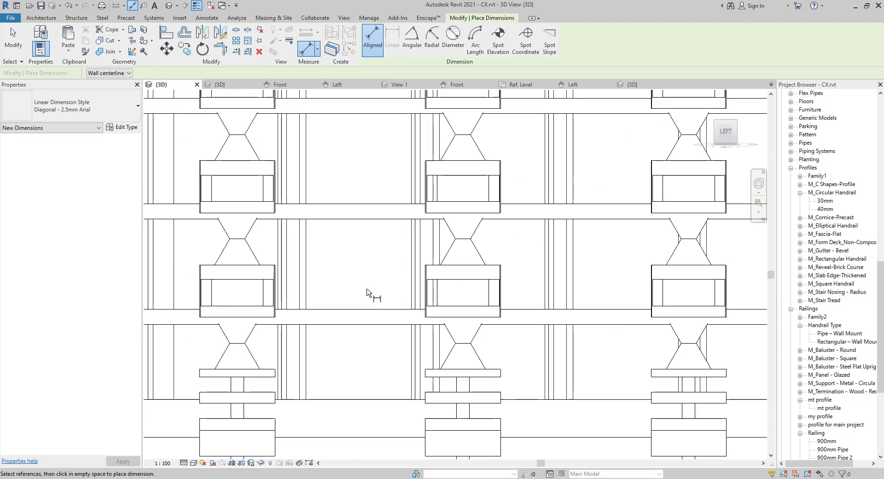
middle_drag(367, 293, 438, 338)
key(Escape)
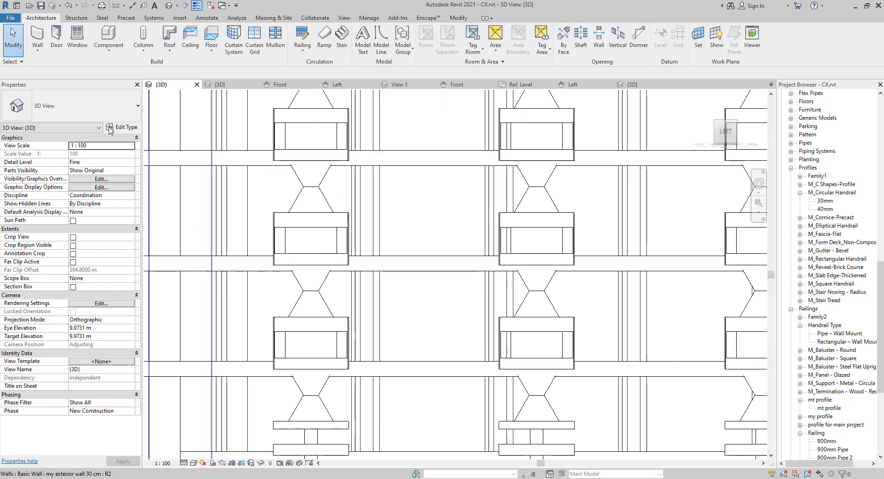
In the 900mm Pipe 3 rail structure, set the height of Rail 1(1) to 1.1 m and Rail 1 to 0.85 m
click(311, 265)
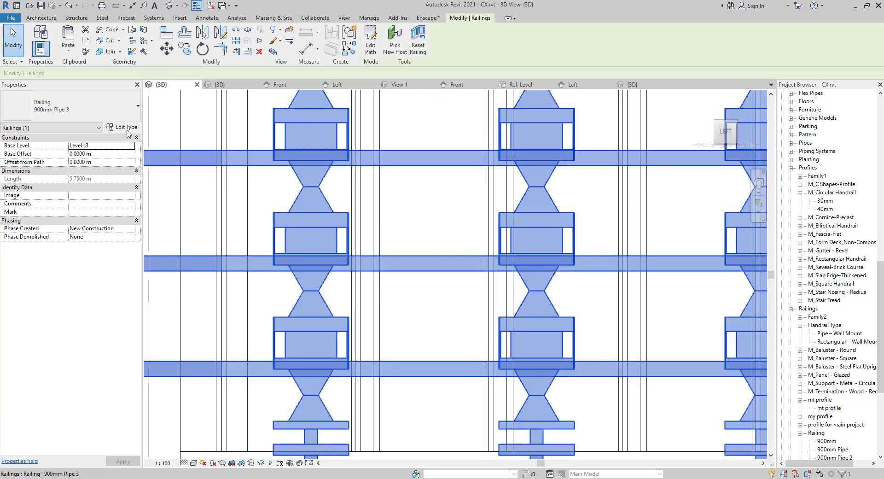
click(128, 130)
click(664, 194)
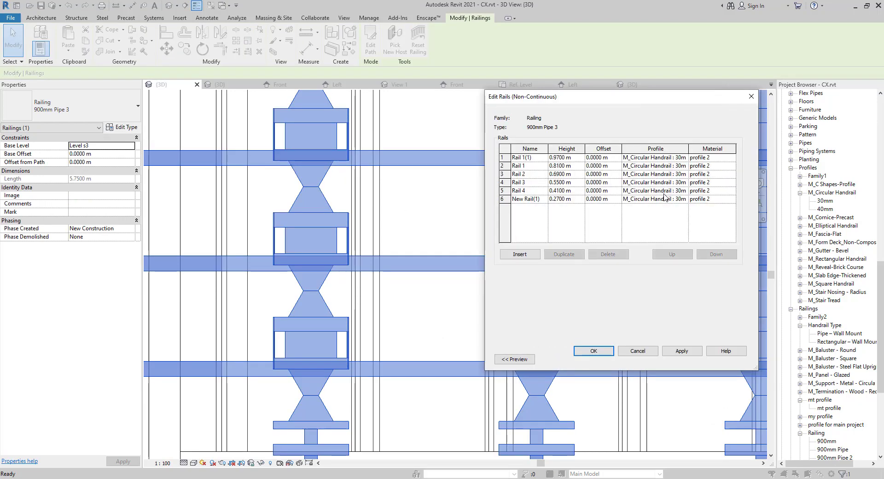
click(579, 158)
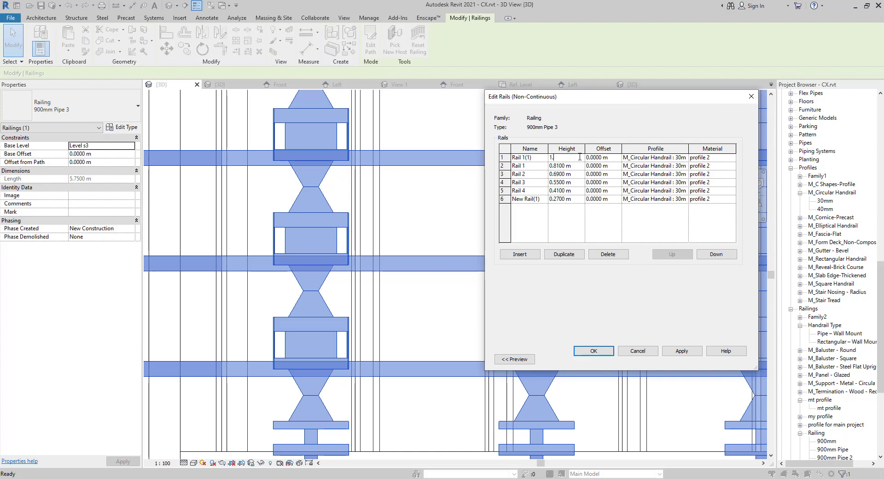
text(1.1)
click(578, 166)
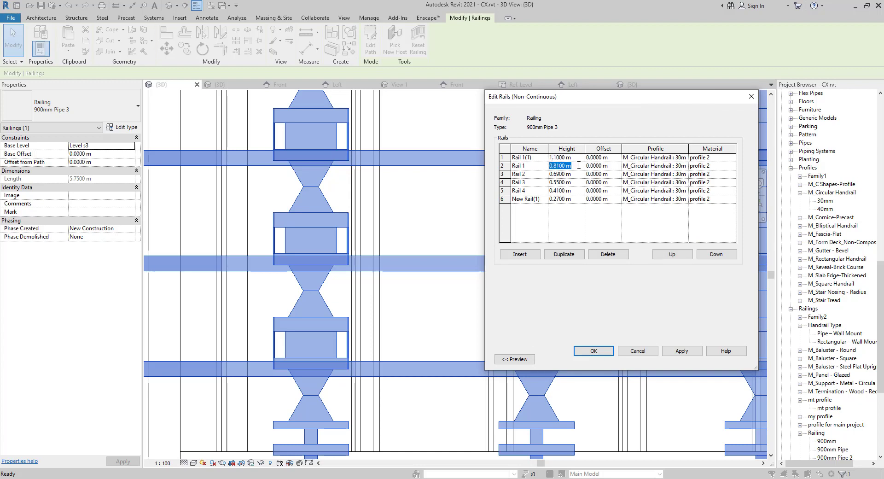
text(.85)
Set the height of Rail 2 to 0.74 m, Rail 3 to 0.59 m and Rail 4 to 0.5 m
click(579, 178)
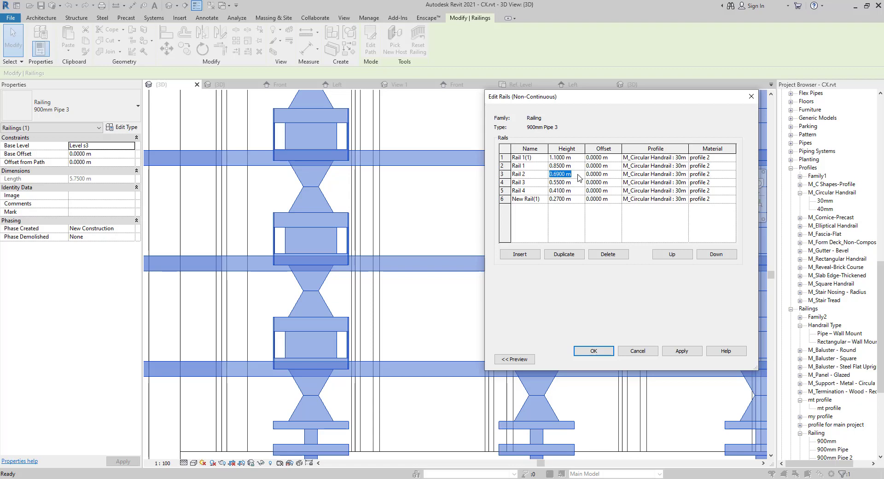
click(583, 184)
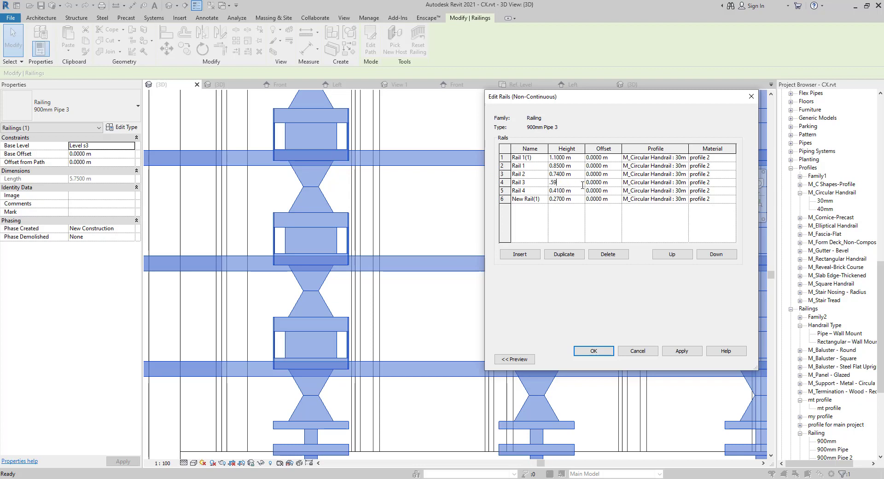
click(581, 191)
text(.5)
Set the height of New Rail(1) to 0.31 m and apply the rail structure edits to the railing type
click(579, 200)
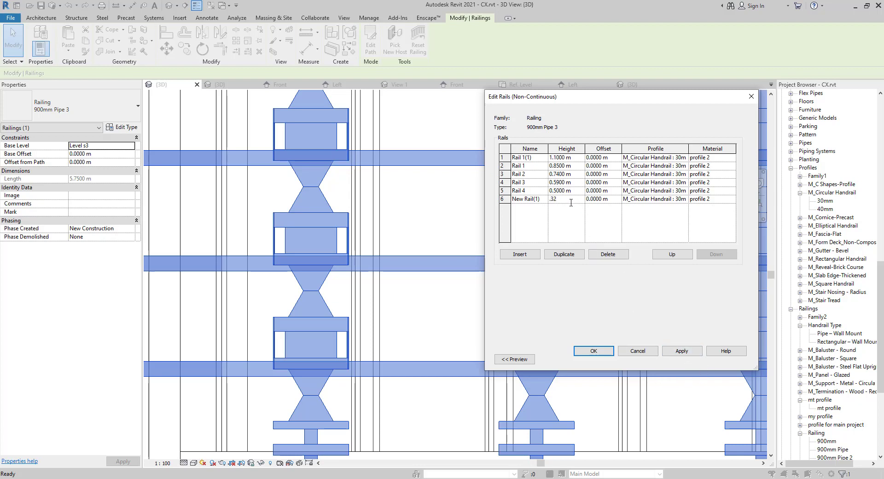
click(683, 353)
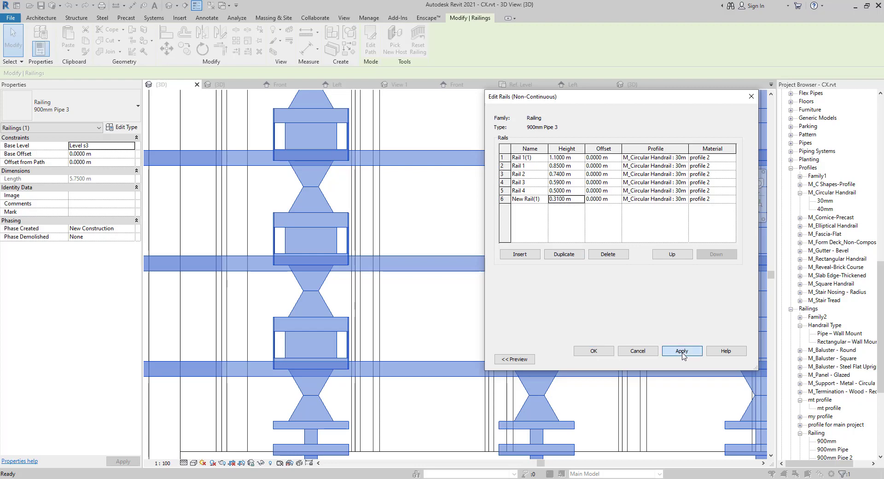
click(610, 353)
click(609, 359)
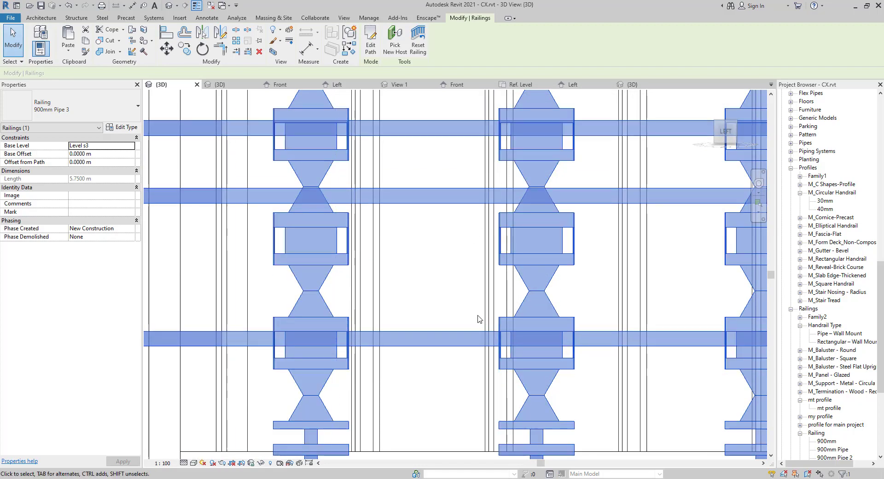
Examine the balcony railing from the left and at an angle to compare the rail positions with the baluster blocks
scroll(480, 322, down, 5)
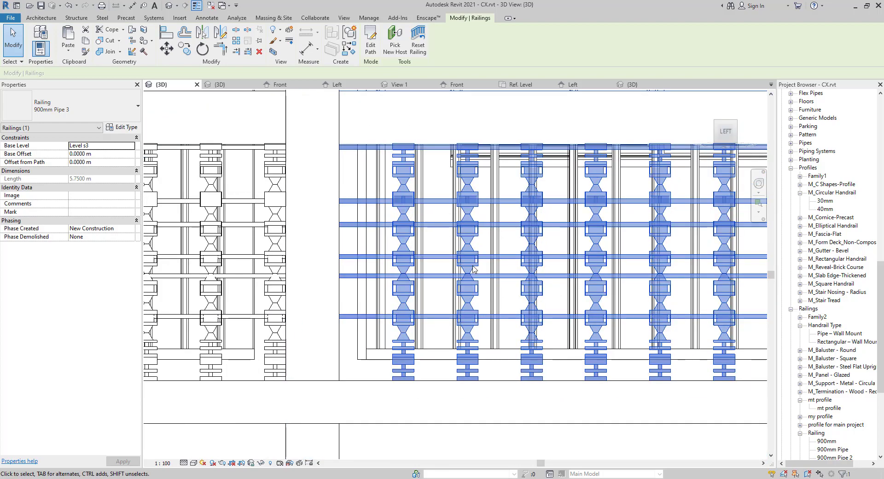
key(Escape)
scroll(565, 313, up, 3)
middle_drag(564, 312, 382, 267)
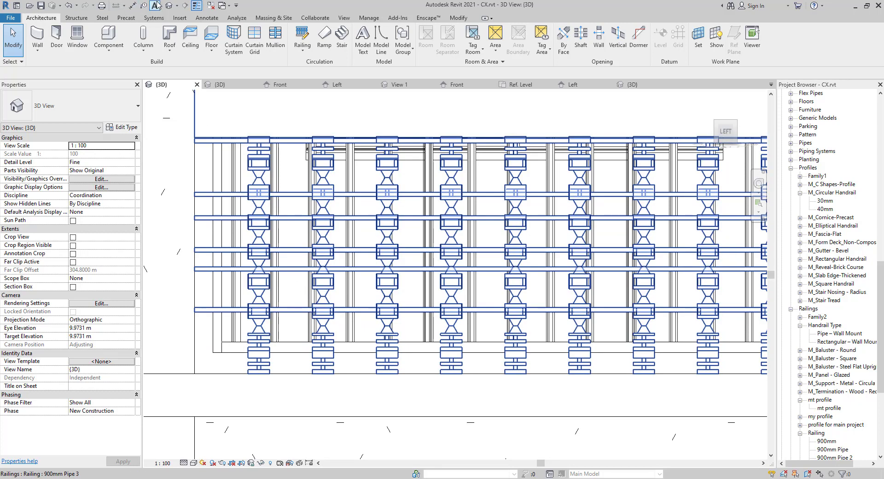
scroll(380, 315, down, 2)
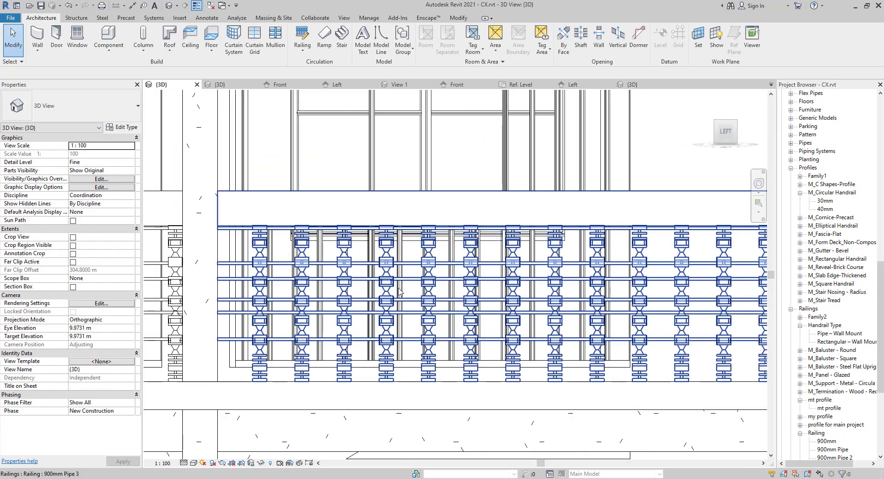
shift+middle_drag(399, 291, 557, 224)
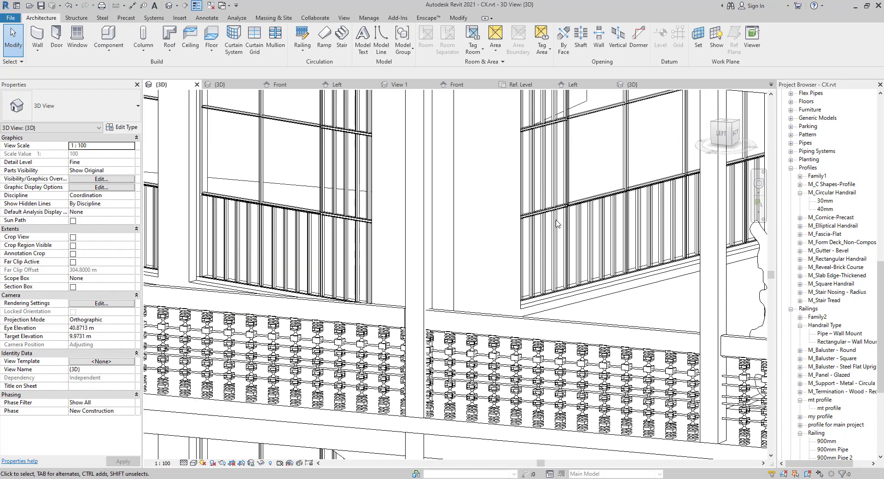
middle_drag(301, 357, 407, 250)
scroll(399, 251, up, 3)
middle_drag(486, 315, 490, 268)
middle_drag(409, 216, 384, 235)
scroll(383, 235, up, 1)
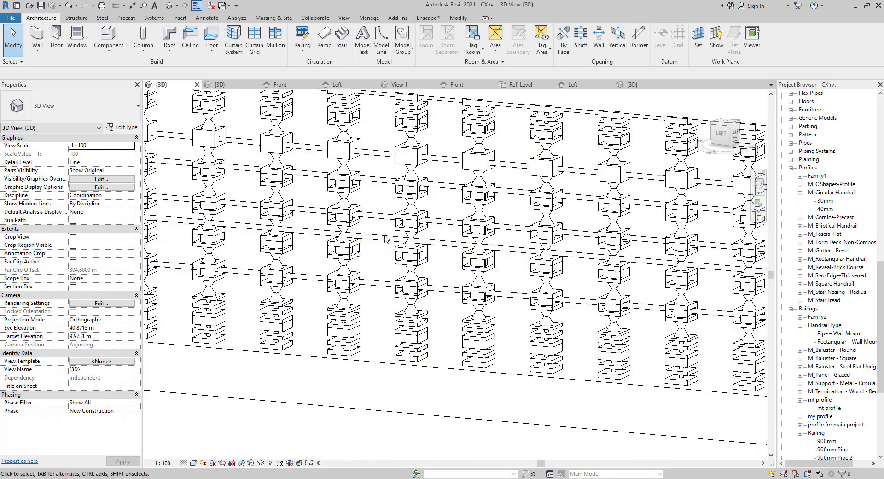
scroll(381, 252, down, 3)
scroll(346, 265, down, 3)
middle_drag(346, 265, 471, 272)
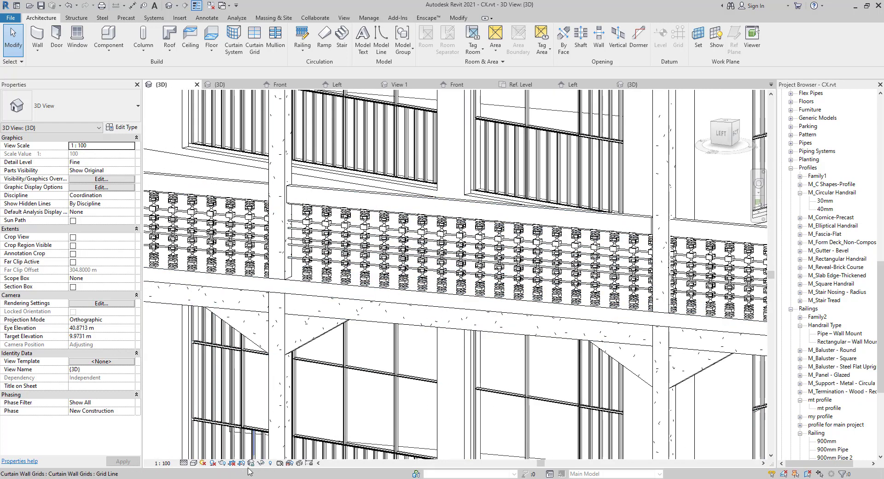
Switch the 3D view to a visual style that shows the material colours
click(194, 463)
click(221, 434)
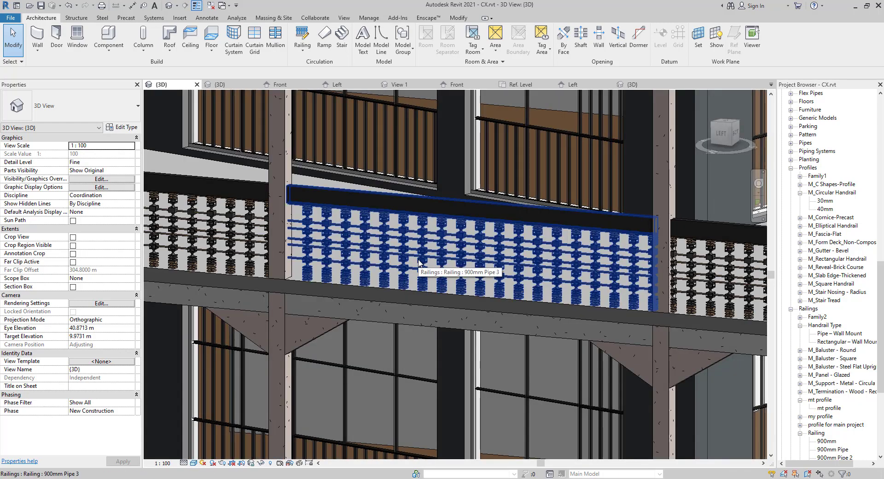
Review the rail structure of the 900mm Pipe 3 railing type and close it without making changes
click(418, 263)
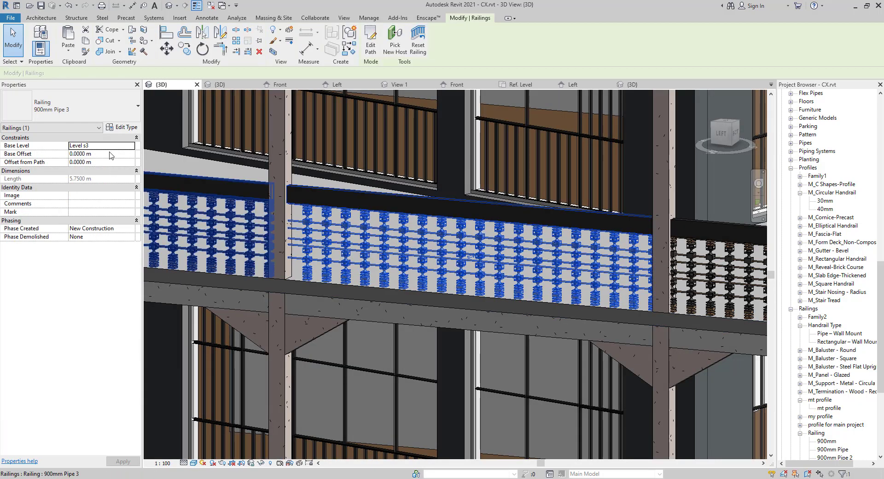
click(122, 128)
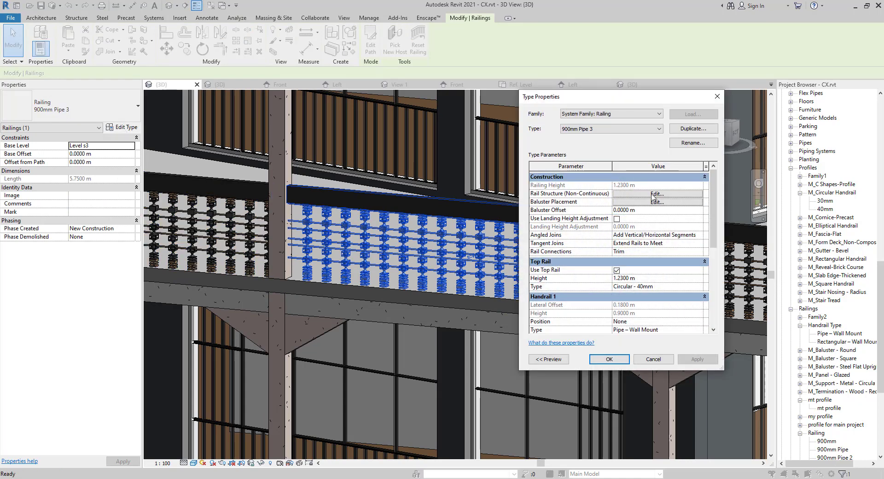
click(656, 194)
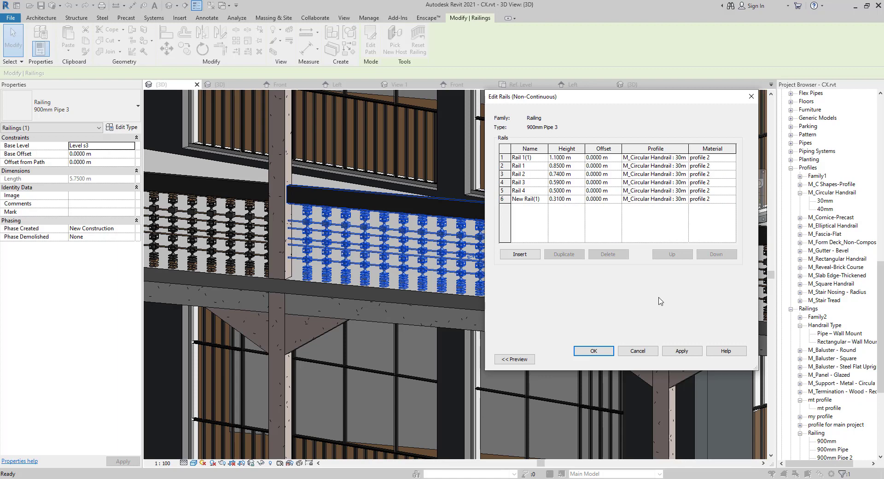
click(638, 351)
click(654, 359)
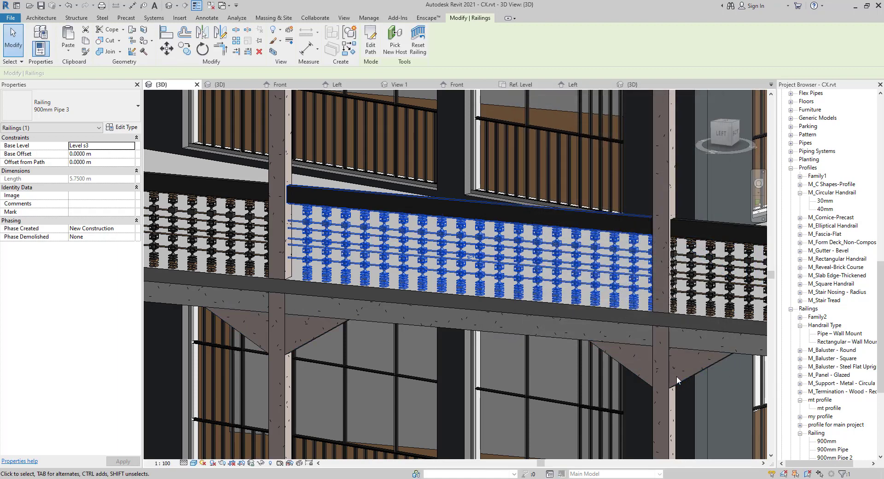
Set the diameter of the 30mm type of the M_Circular Handrail profile to 0.01 m
scroll(813, 426, down, 4)
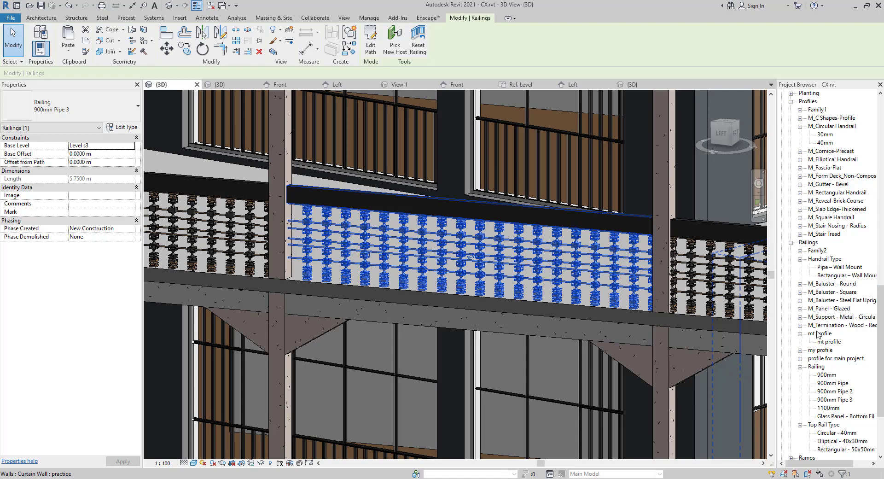
click(800, 259)
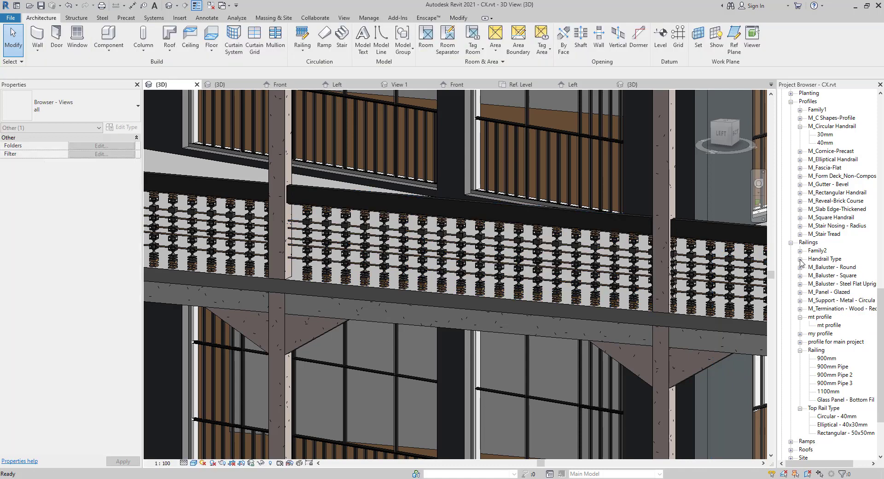
click(800, 260)
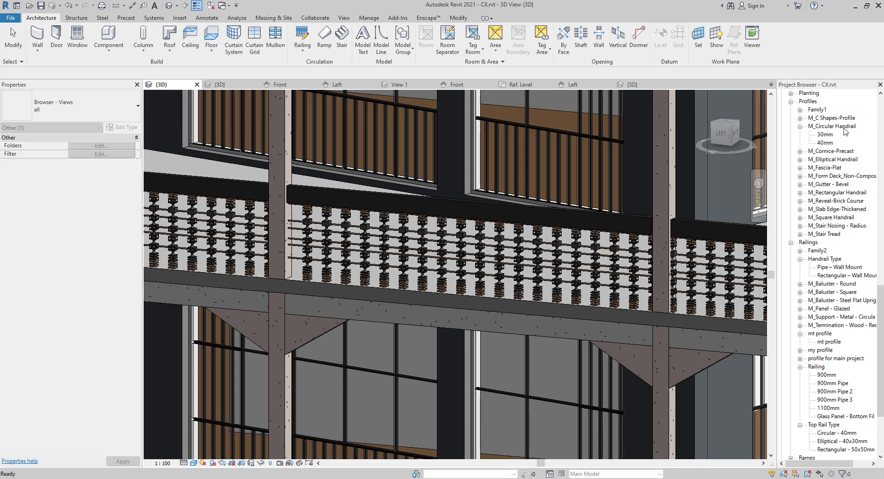
double_click(825, 134)
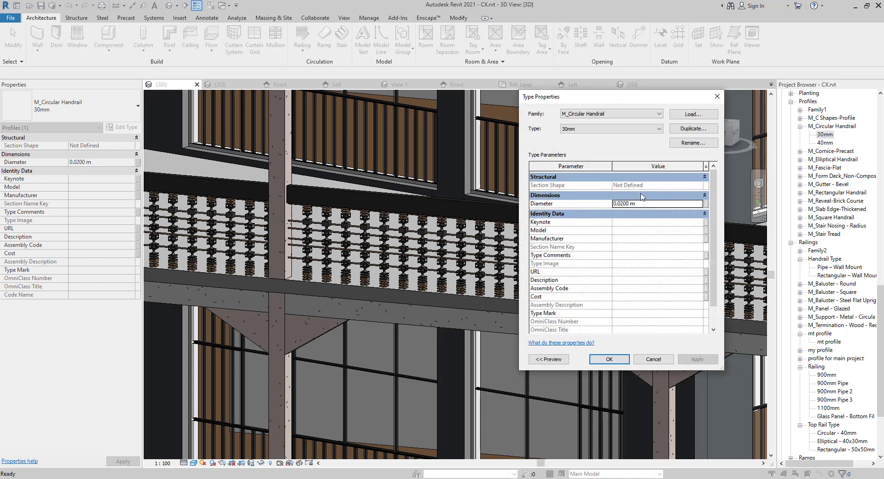
click(657, 204)
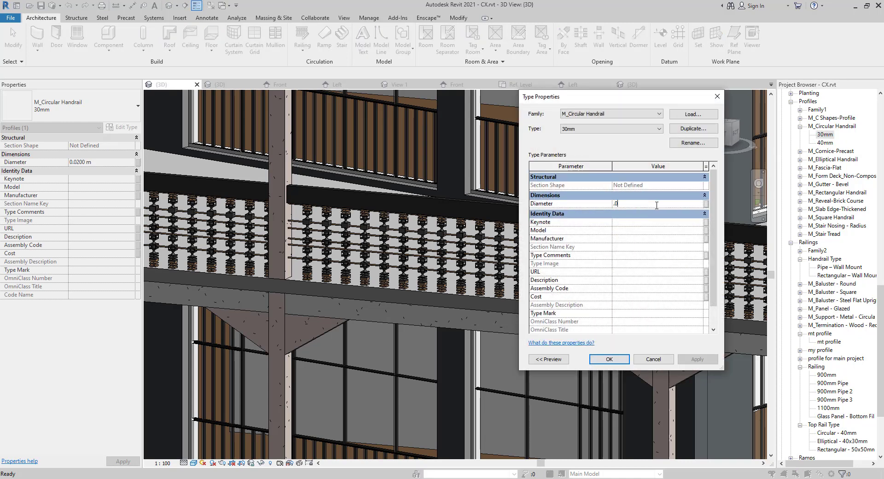
click(626, 358)
Examine the thinner rails against the baluster blocks up close and around the balcony corner in the 3D view
scroll(636, 238, up, 8)
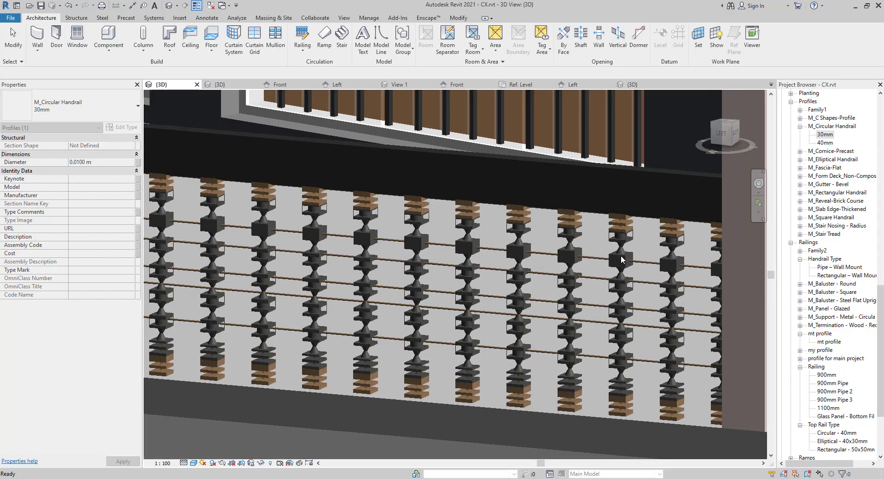
scroll(548, 296, down, 6)
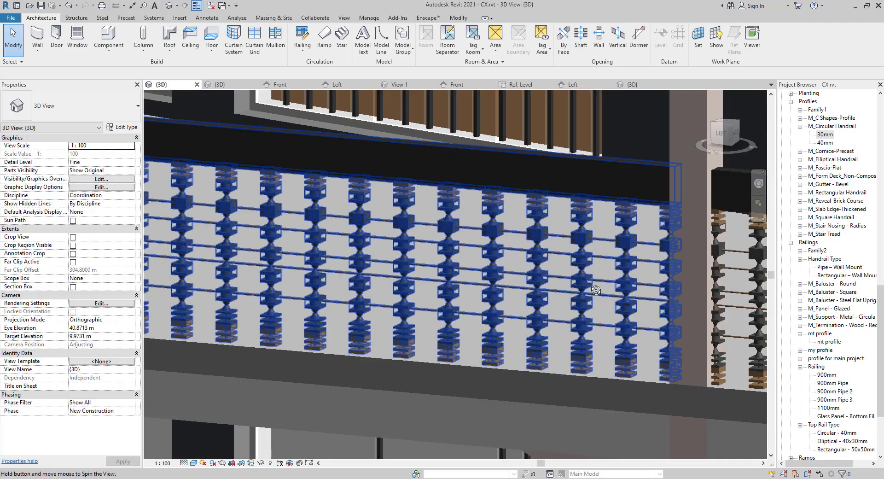
shift+middle_drag(596, 290, 446, 325)
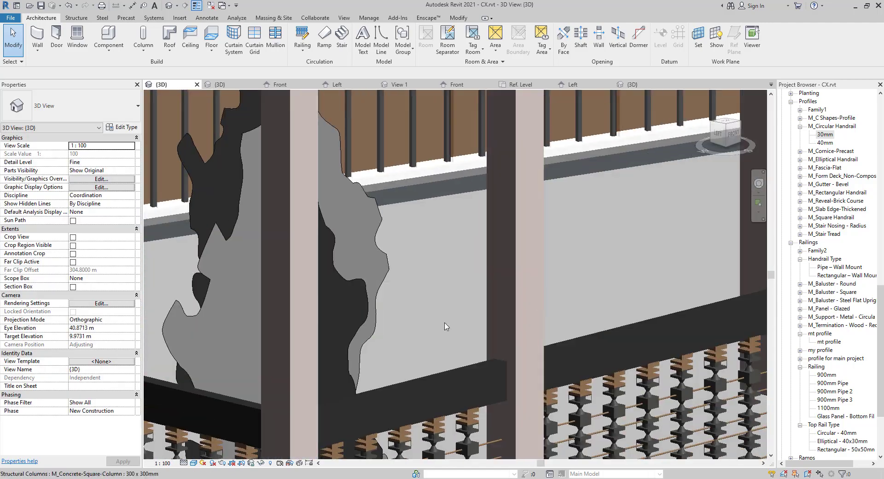
middle_drag(398, 343, 546, 199)
scroll(401, 280, down, 2)
middle_drag(456, 251, 601, 187)
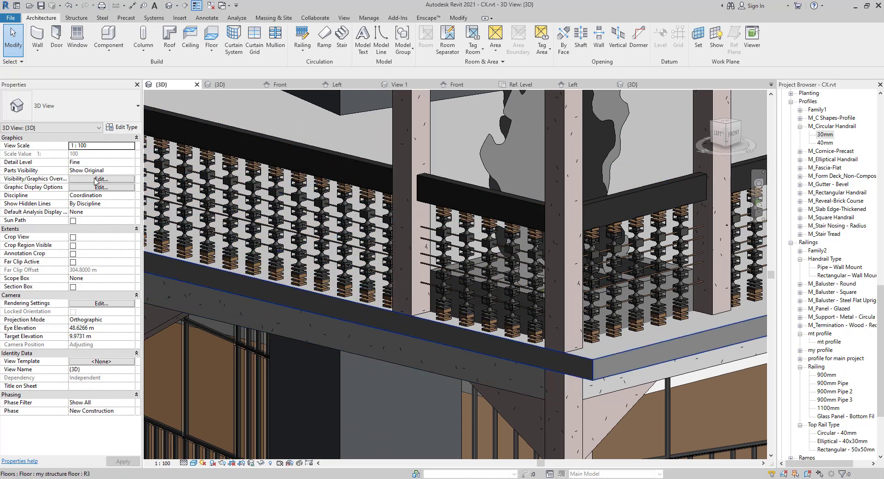
click(224, 199)
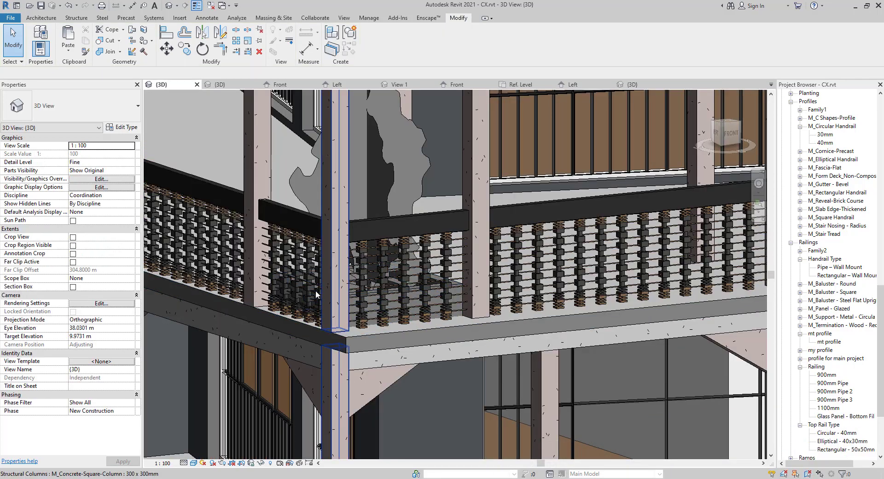
middle_drag(316, 290, 485, 344)
scroll(424, 300, up, 8)
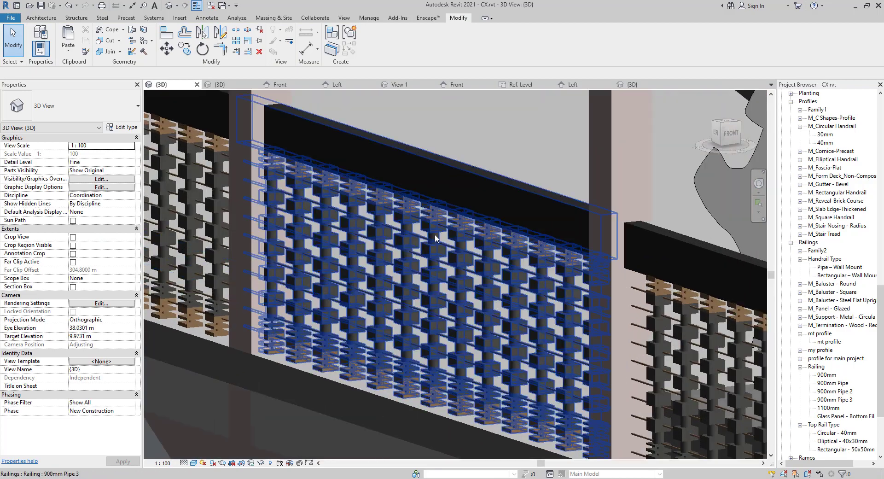
middle_drag(347, 419, 267, 320)
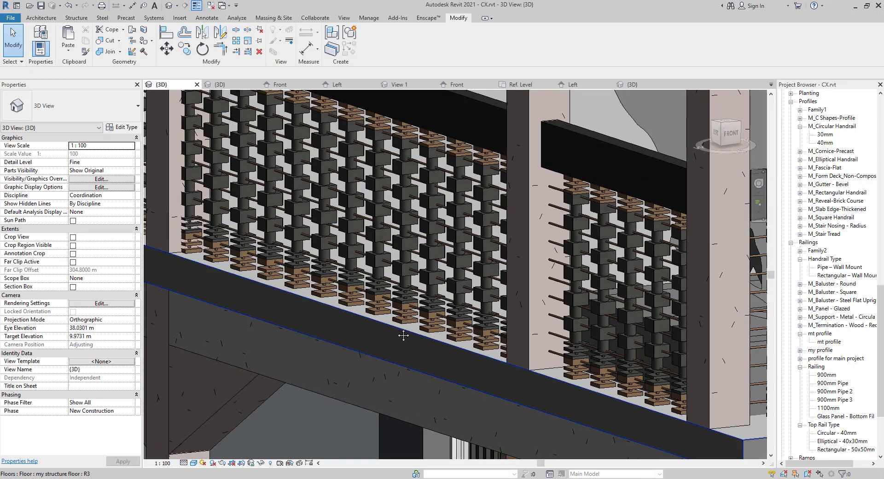
middle_drag(405, 336, 368, 269)
shift+middle_drag(261, 278, 453, 348)
middle_drag(453, 348, 184, 264)
scroll(498, 371, down, 2)
middle_drag(498, 371, 398, 229)
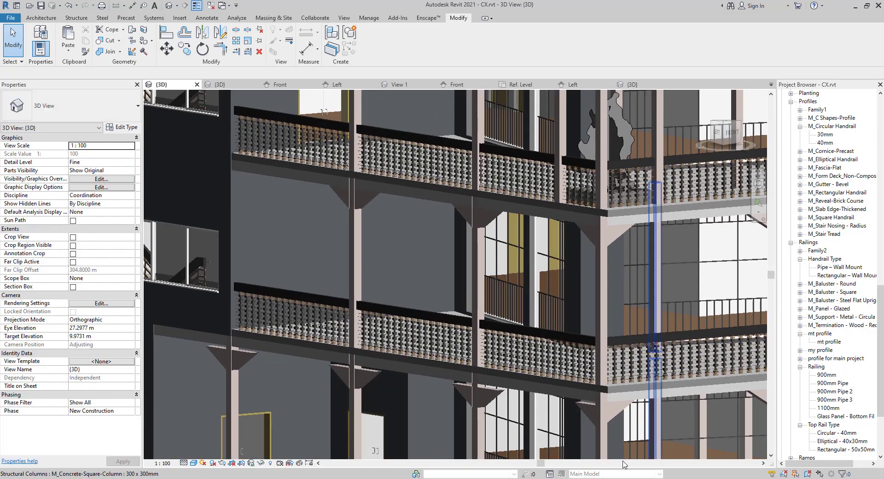
Examine the balcony railings along the rest of the building's front and side facades in 3D
middle_drag(662, 262, 464, 272)
scroll(608, 342, down, 2)
middle_drag(565, 338, 421, 343)
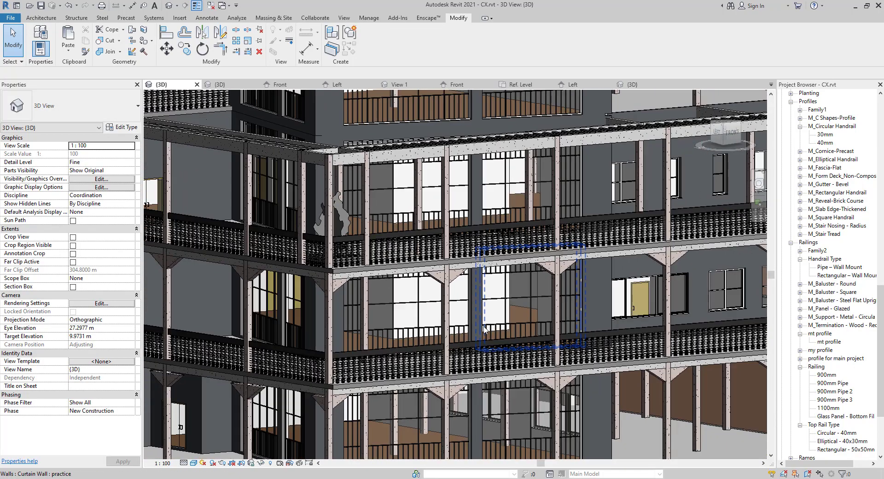
scroll(486, 328, down, 2)
middle_drag(269, 248, 427, 320)
scroll(374, 183, up, 4)
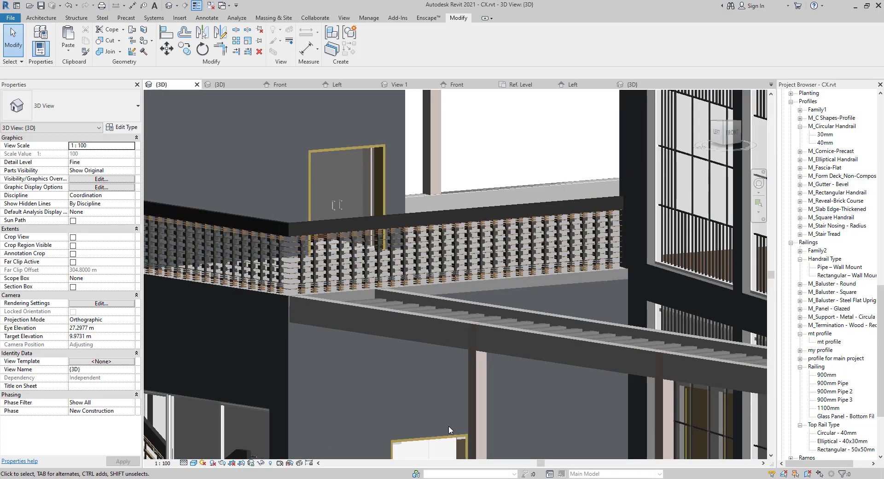
scroll(448, 425, down, 2)
middle_drag(449, 425, 297, 293)
middle_drag(511, 365, 295, 327)
middle_drag(578, 384, 396, 349)
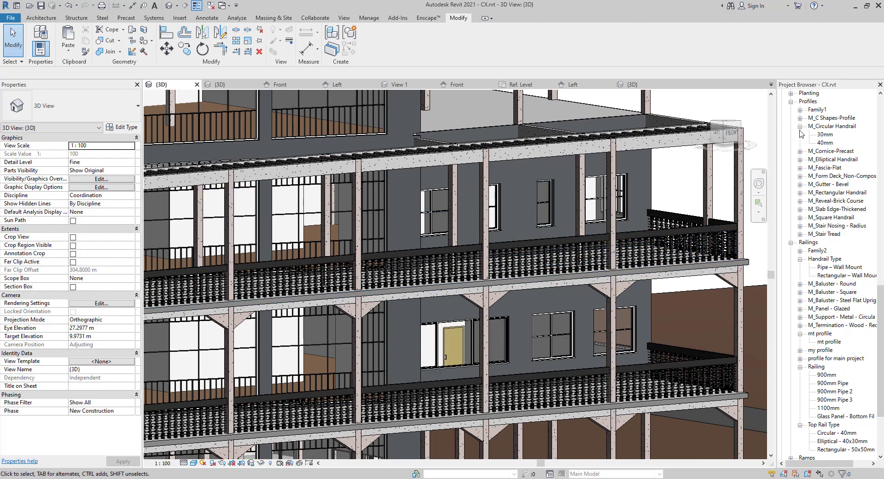
Open the Level s2 structural plan and examine the railings between the columns along the outer balcony edges
click(790, 101)
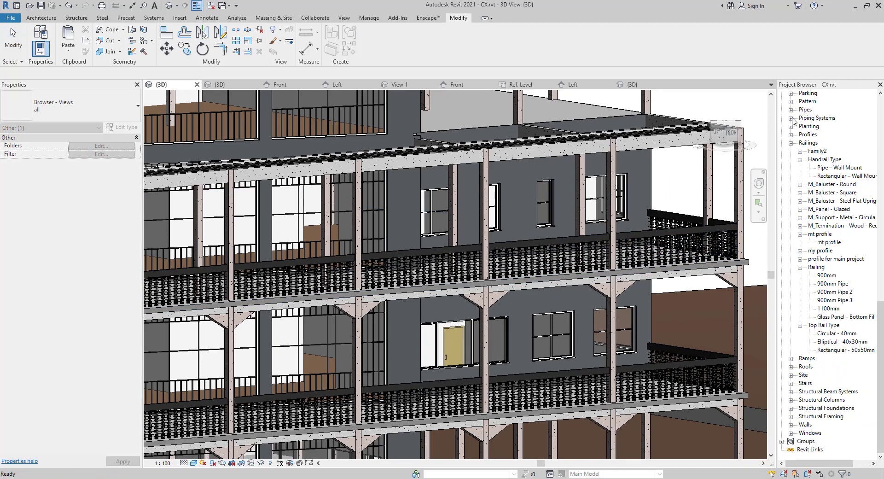
scroll(804, 170, up, 2)
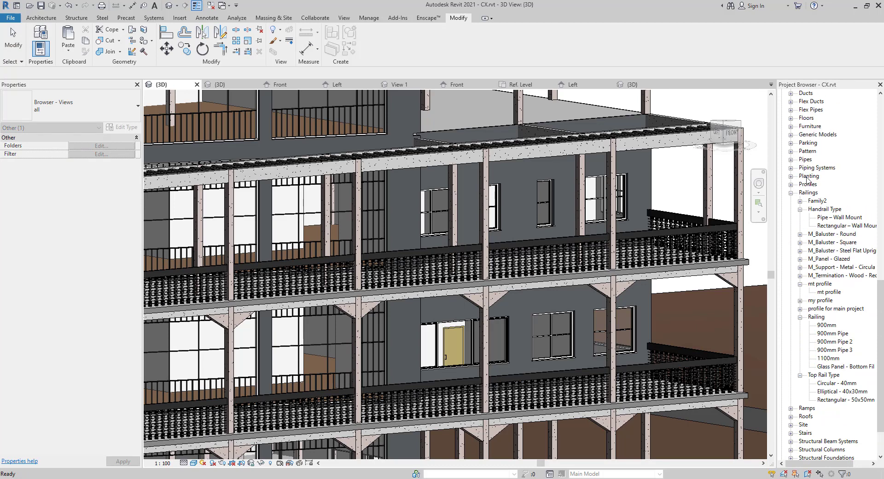
scroll(804, 212, up, 6)
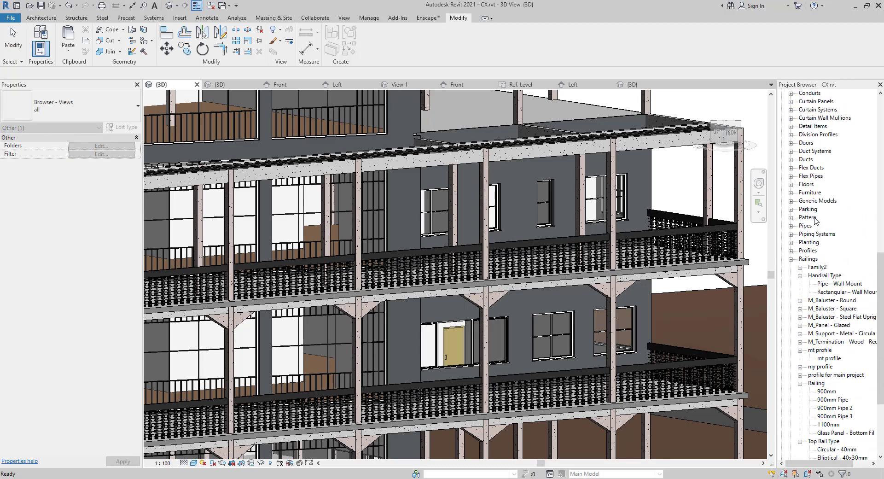
click(782, 118)
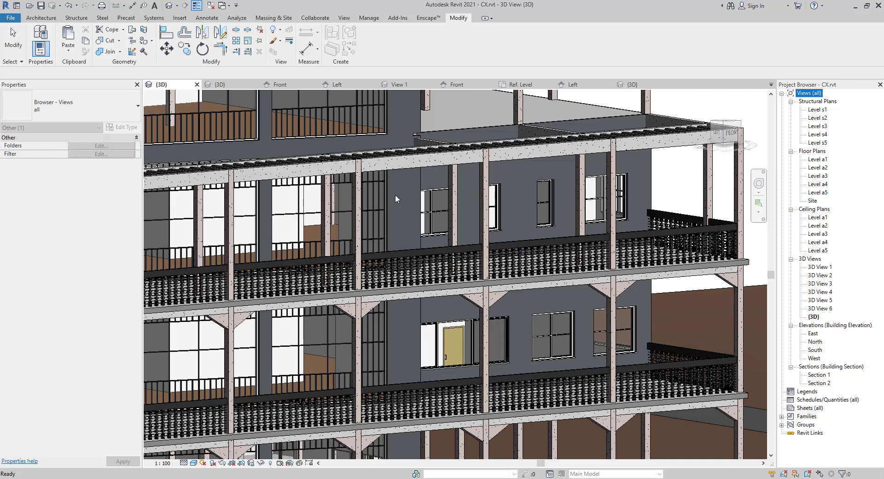
double_click(822, 118)
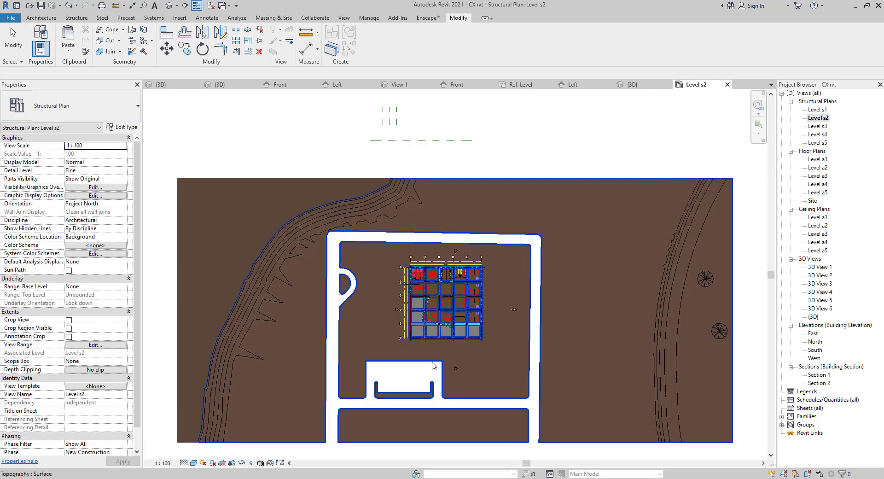
scroll(479, 342, up, 10)
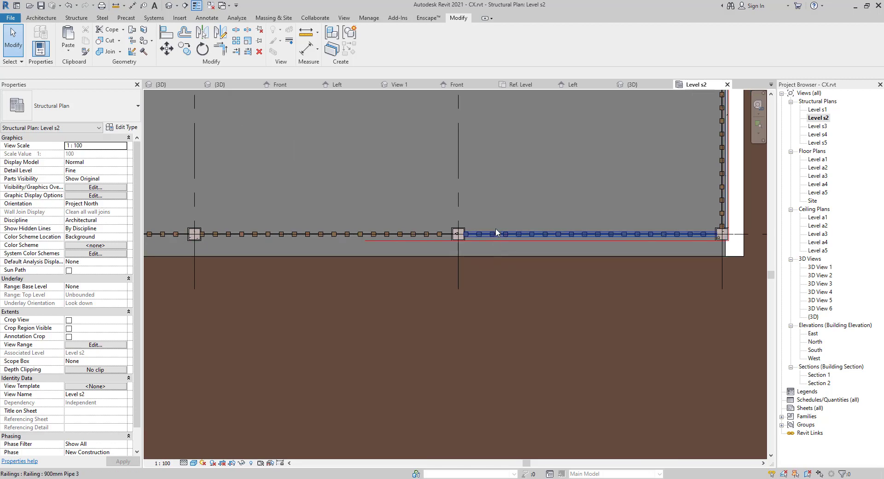
scroll(623, 362, down, 1)
middle_drag(623, 361, 532, 453)
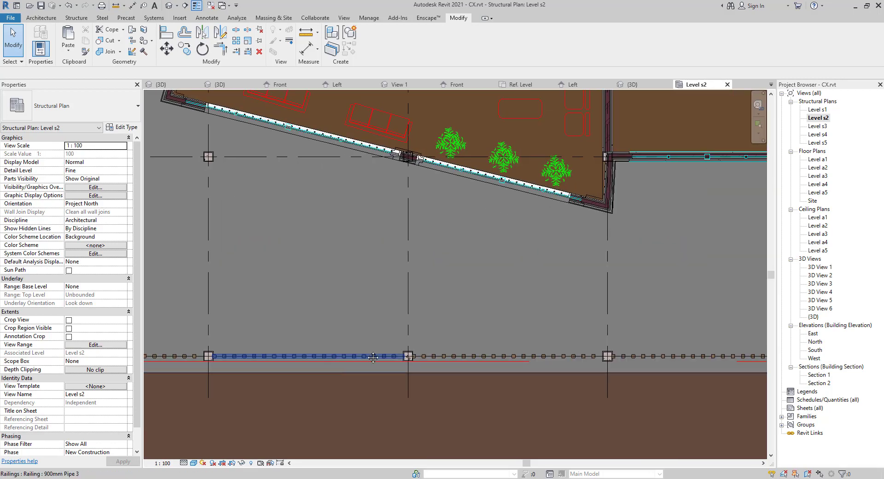
middle_drag(373, 357, 793, 376)
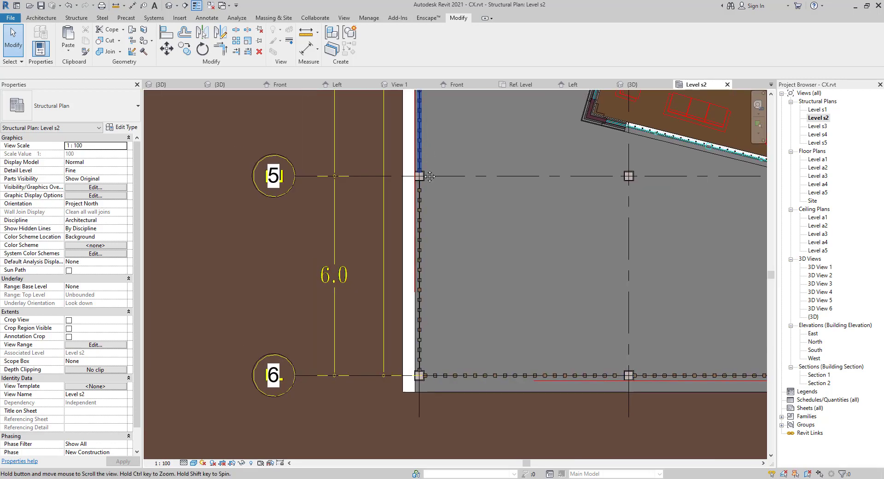
middle_drag(429, 177, 431, 477)
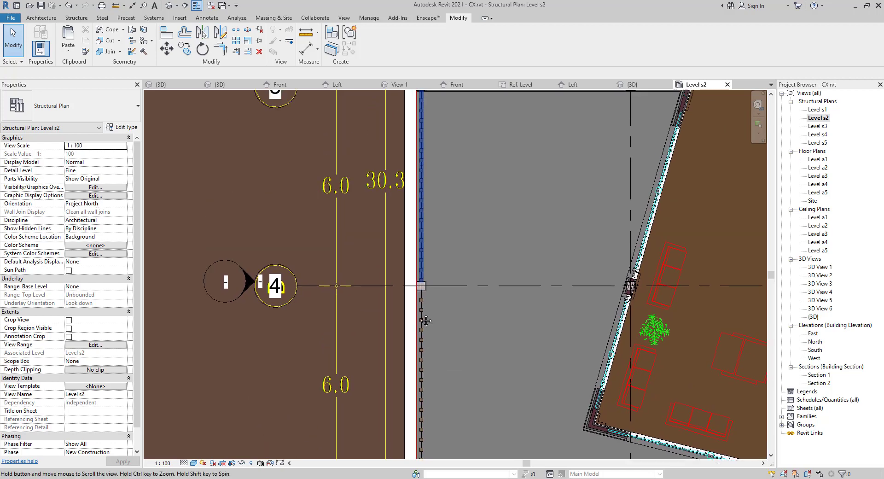
middle_drag(426, 321, 422, 437)
Open the Level s3 structural plan and delete the railing segment between the grid 5 column and the spiral stair column
double_click(818, 126)
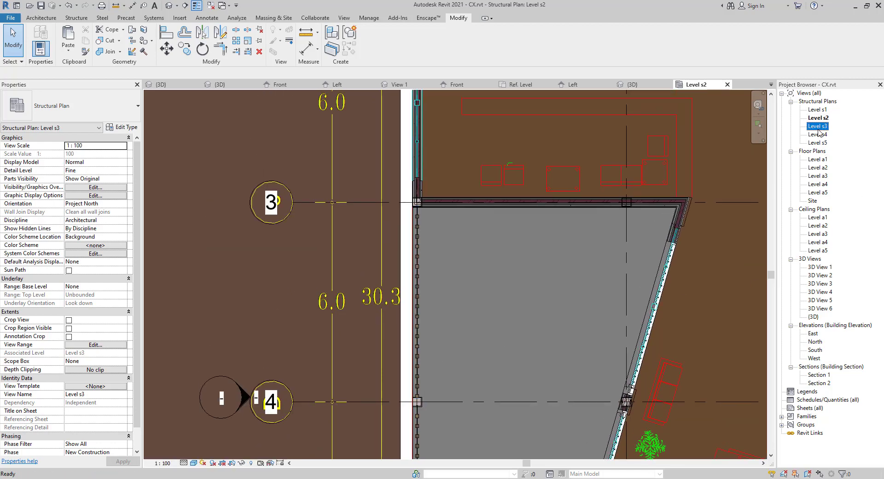
middle_drag(354, 352, 439, 202)
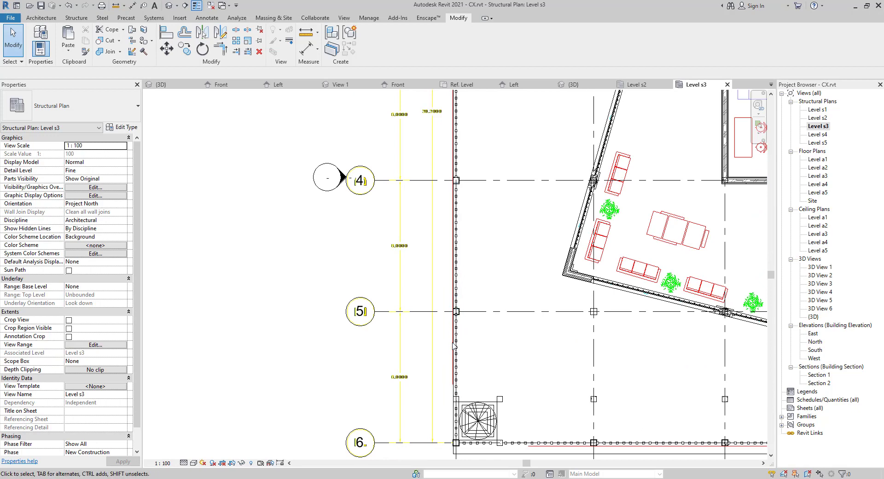
click(458, 270)
scroll(460, 327, up, 3)
middle_drag(463, 382, 465, 317)
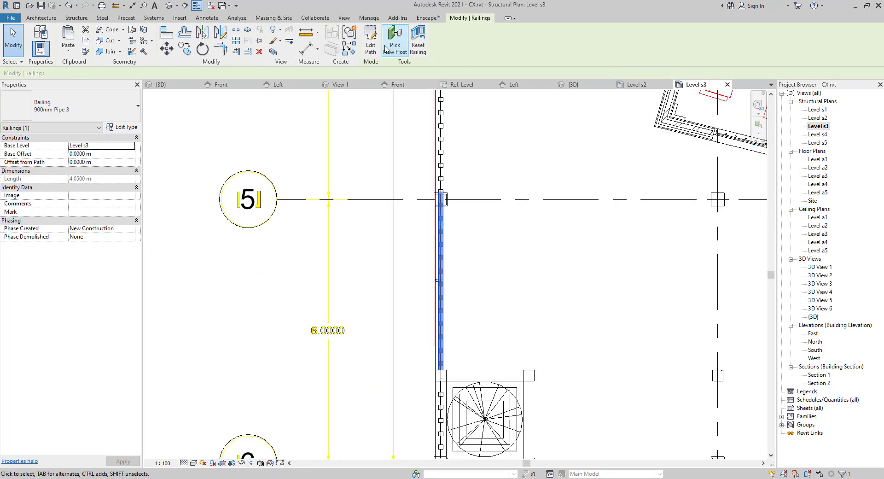
key(Escape)
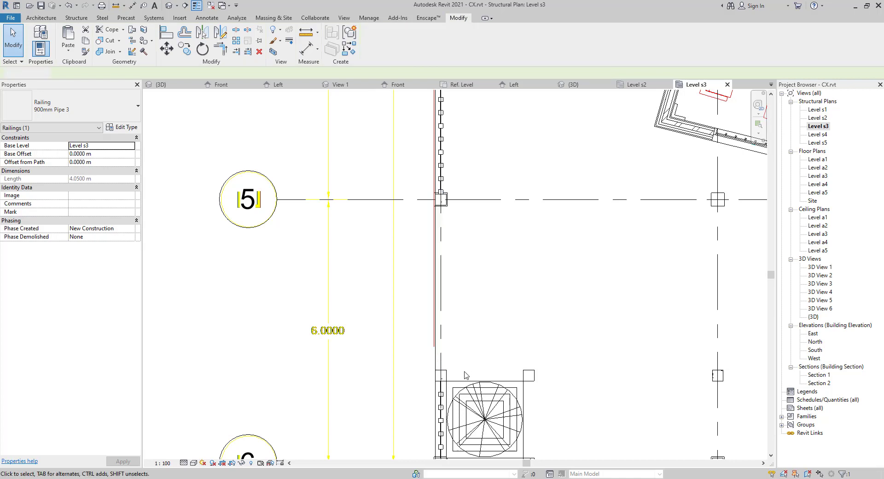
Create a similar 900mm Pipe 3 railing, about 3.75 m long, between the spiral stair column and the grid 5 column
scroll(444, 350, up, 2)
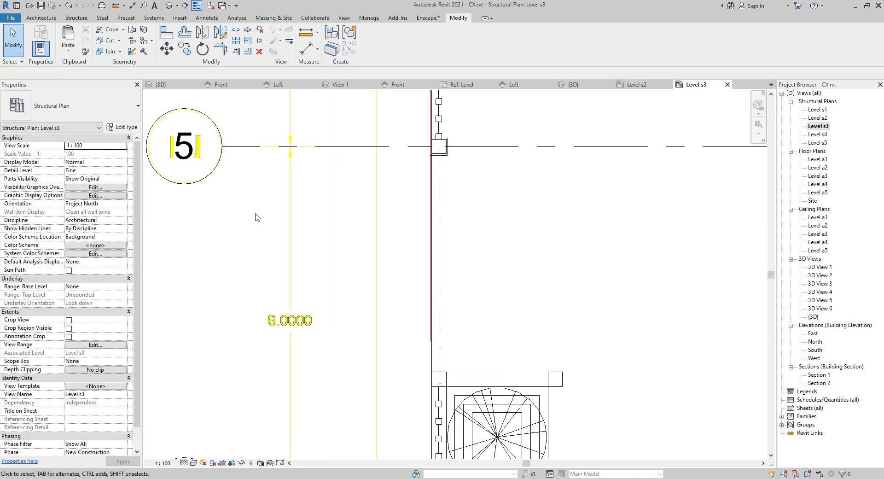
click(438, 116)
right_click(438, 116)
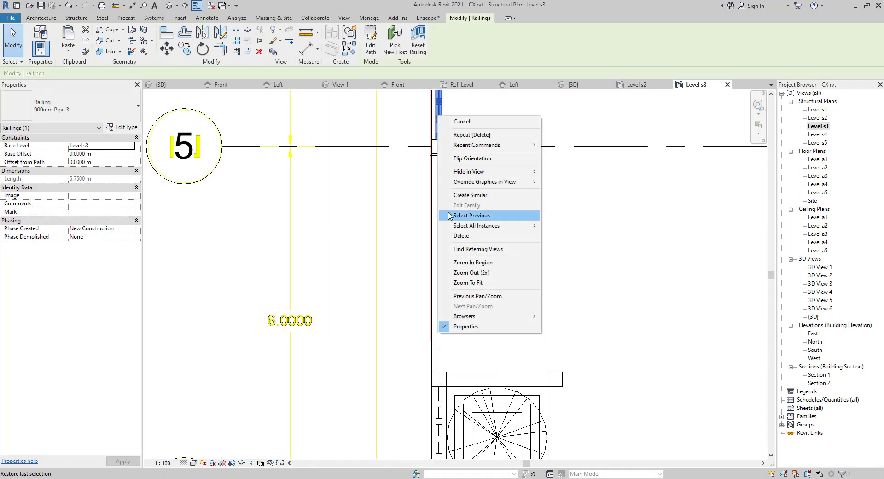
click(457, 195)
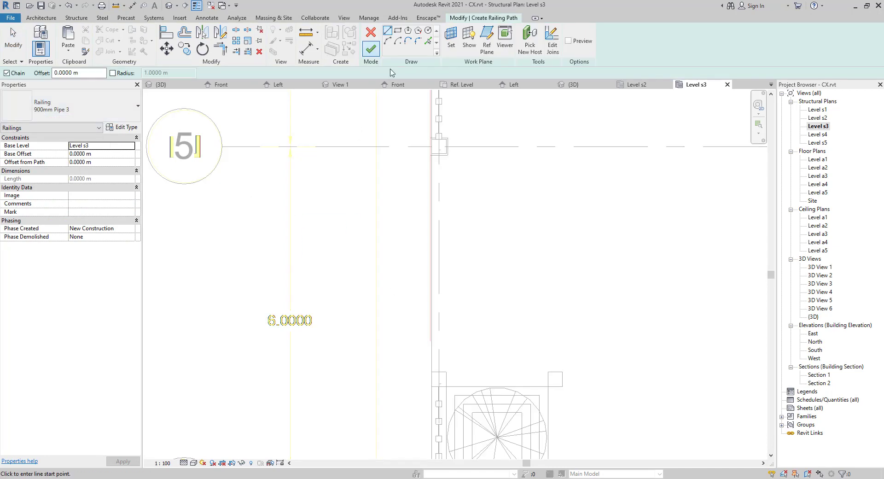
scroll(434, 391, up, 3)
click(442, 364)
scroll(373, 251, down, 5)
middle_drag(360, 233, 339, 360)
scroll(386, 287, up, 4)
click(391, 233)
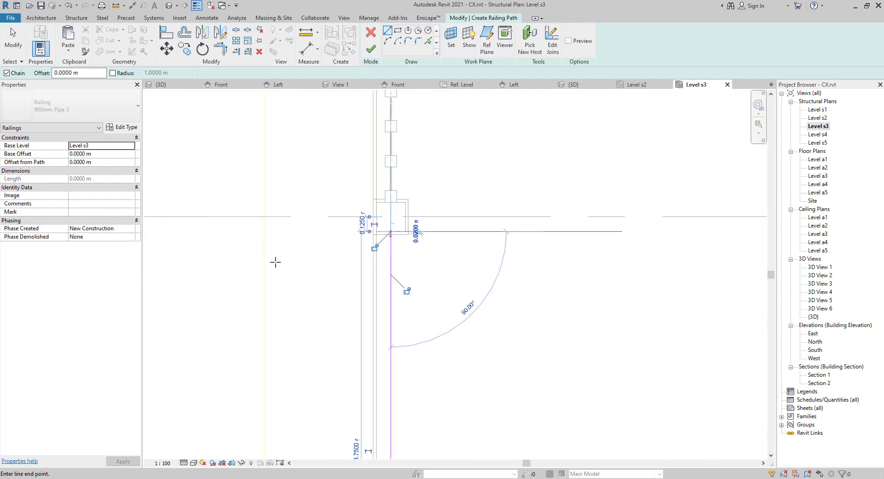
key(Escape)
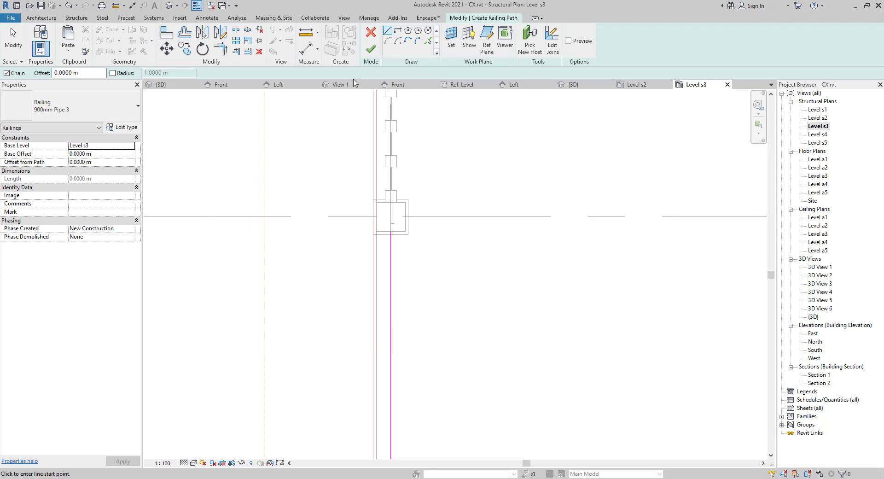
click(370, 50)
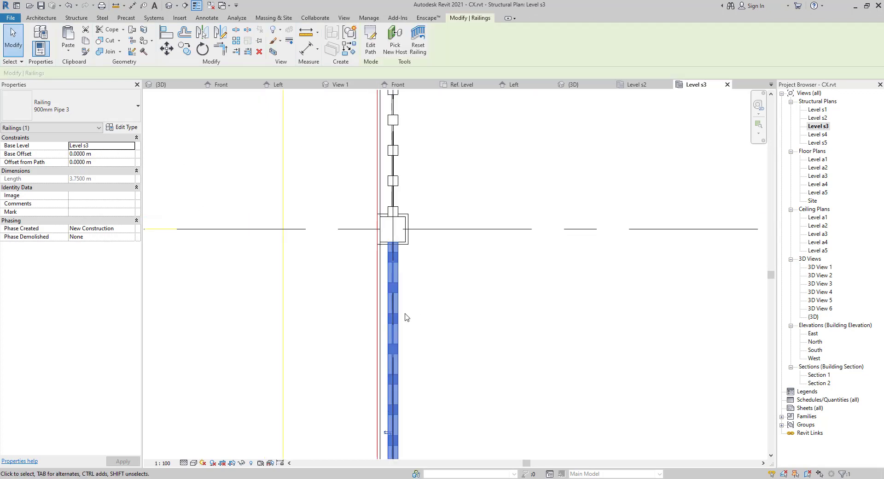
Return to the CX.rvt 3D view and examine the balusters and railing ends between the columns along the front and side balconies
scroll(405, 315, down, 4)
key(Escape)
click(169, 4)
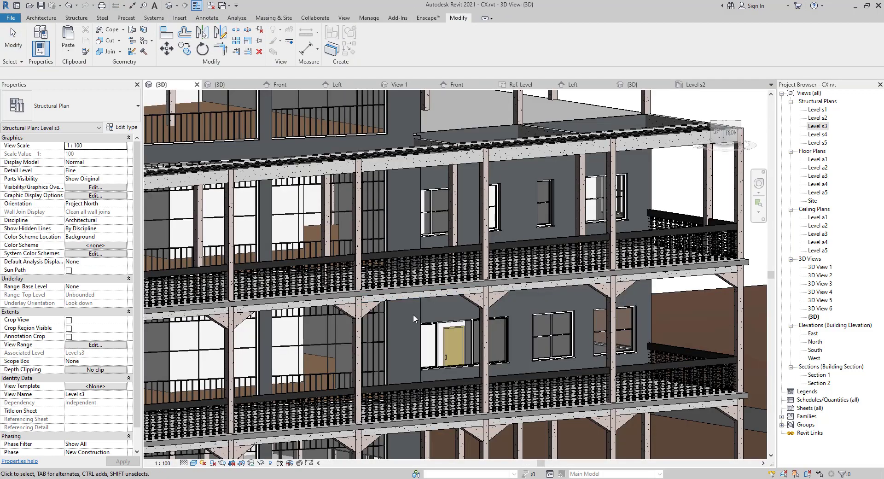
scroll(413, 317, down, 4)
middle_drag(413, 317, 583, 289)
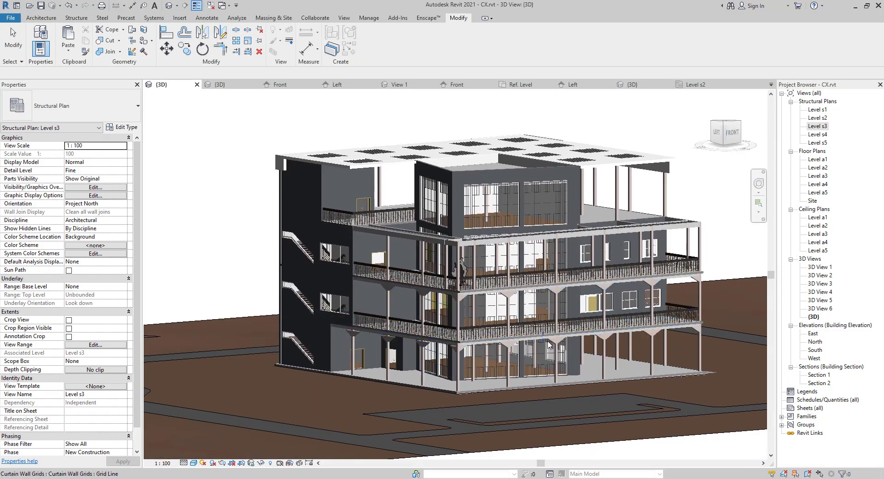
shift+middle_drag(549, 340, 376, 361)
scroll(502, 273, up, 4)
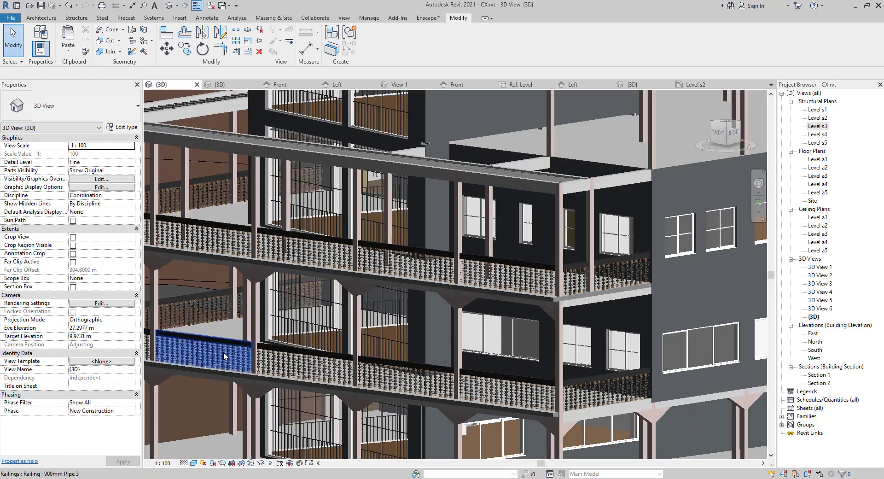
middle_drag(271, 356, 506, 357)
shift+middle_drag(380, 288, 444, 300)
scroll(501, 300, up, 3)
scroll(502, 299, up, 3)
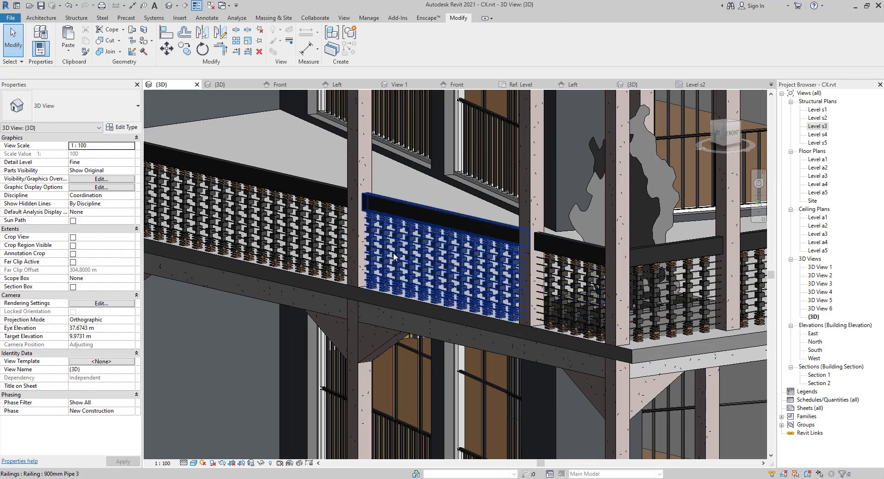
Set the L dimension of the "profile for main project" baluster type to 0.12 m
click(781, 416)
scroll(841, 404, down, 3)
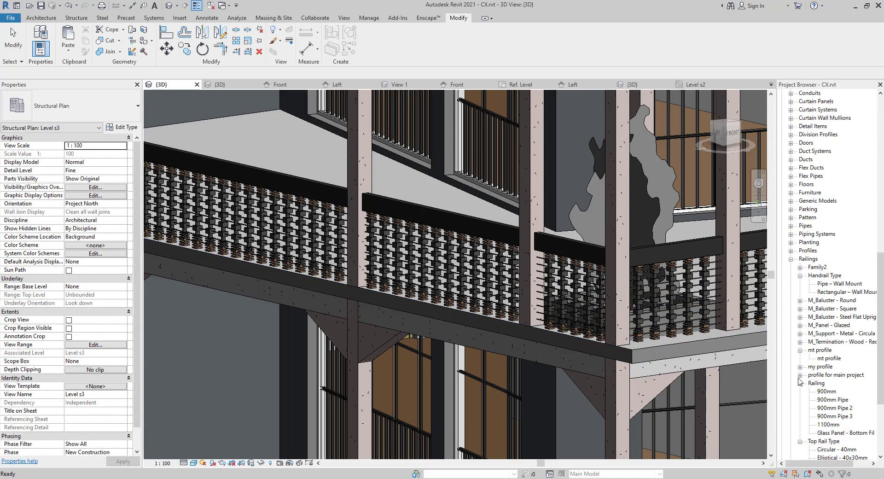
click(800, 351)
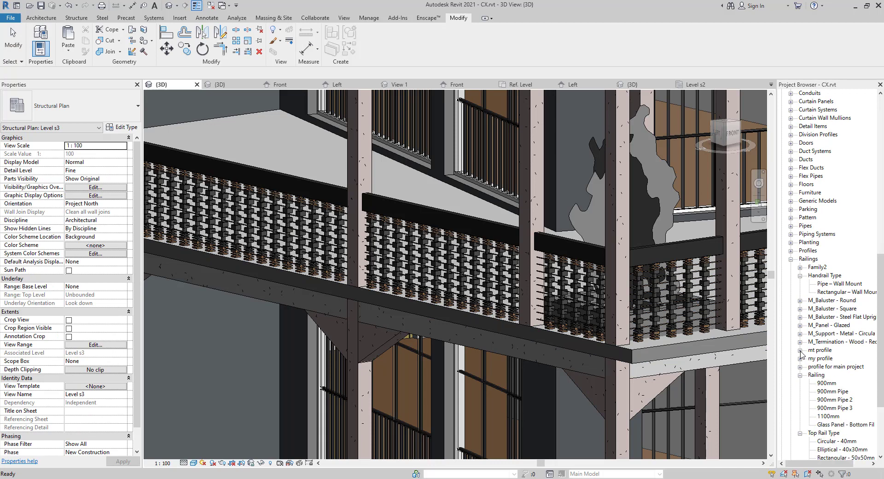
click(800, 276)
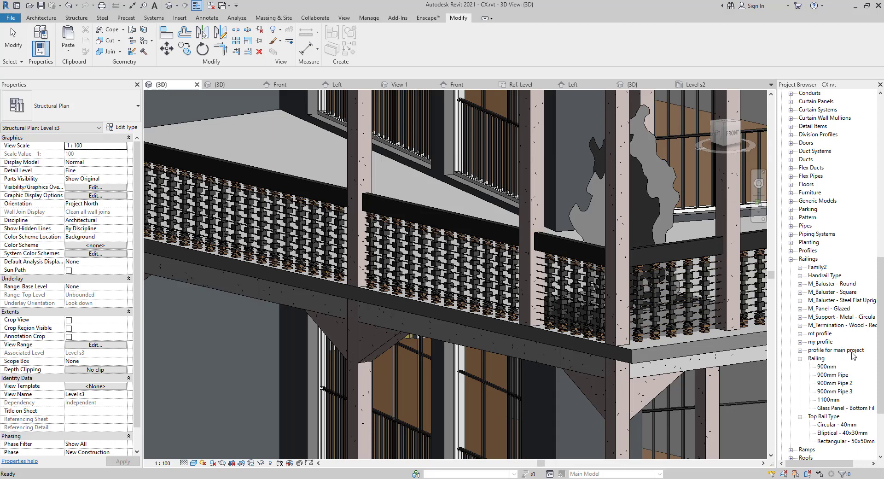
click(800, 350)
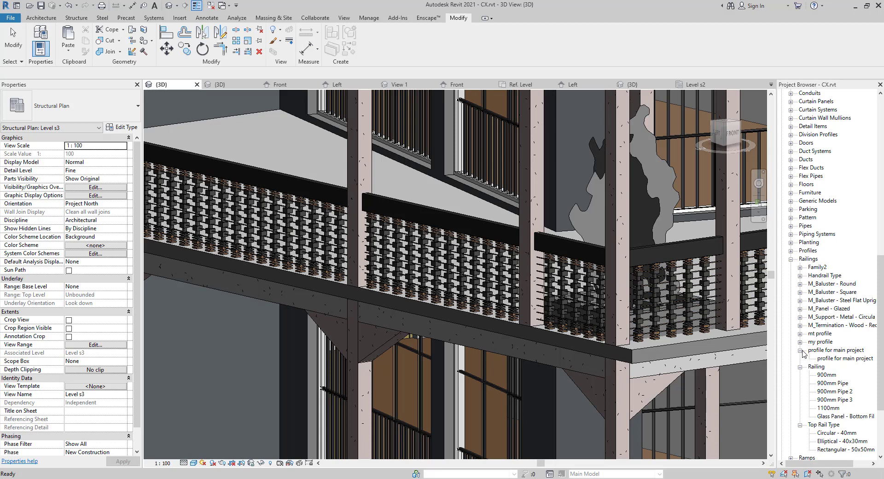
double_click(824, 358)
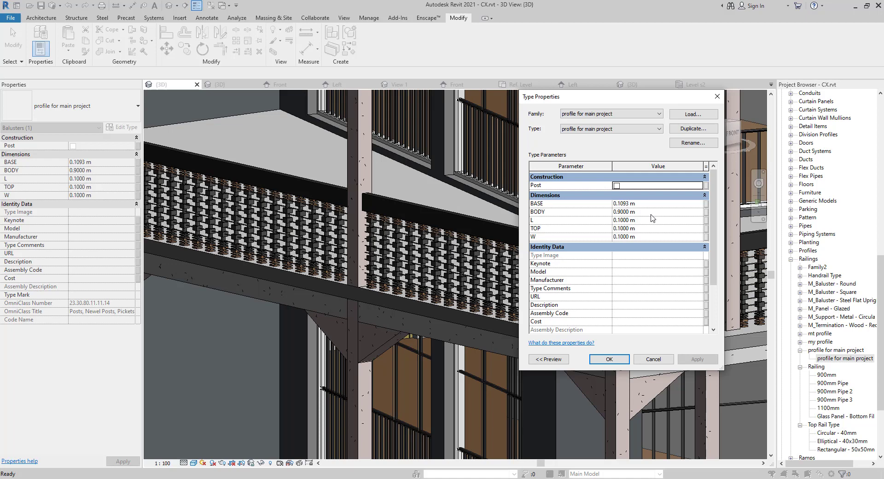
click(645, 222)
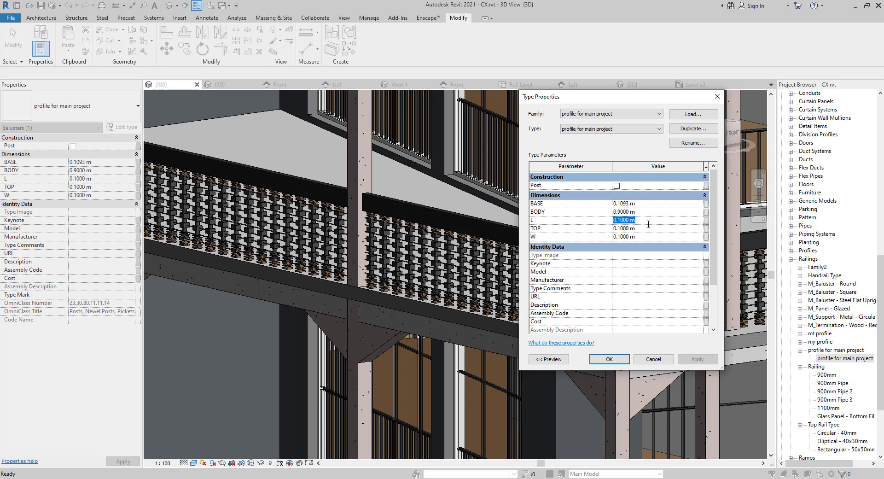
click(624, 362)
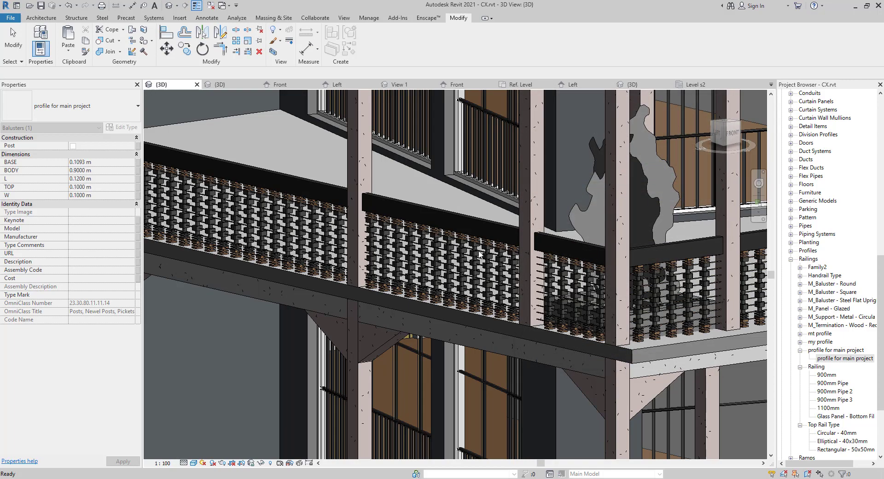
Inspect the balcony balusters up close and review the dimensions of the "profile for main project" type
scroll(481, 254, up, 5)
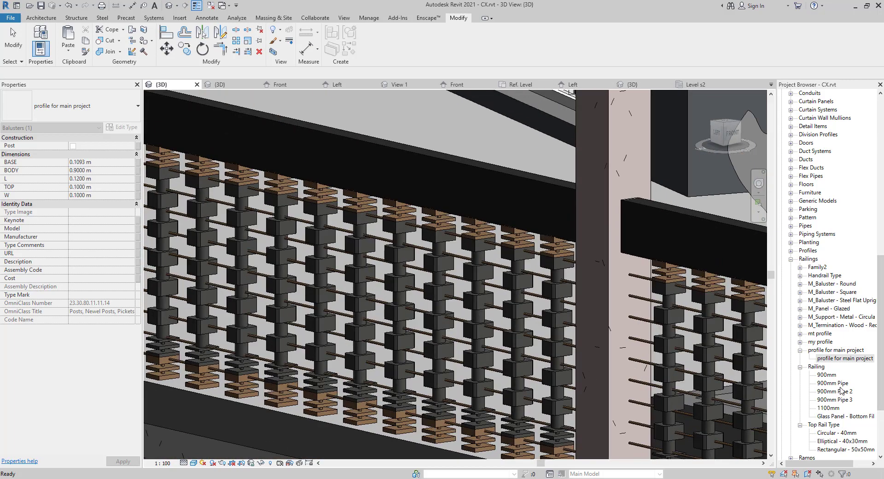
double_click(842, 359)
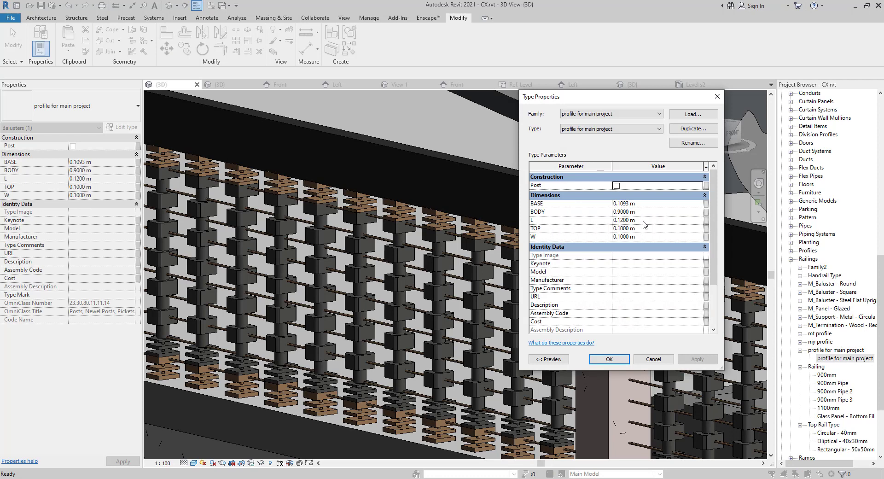
click(645, 359)
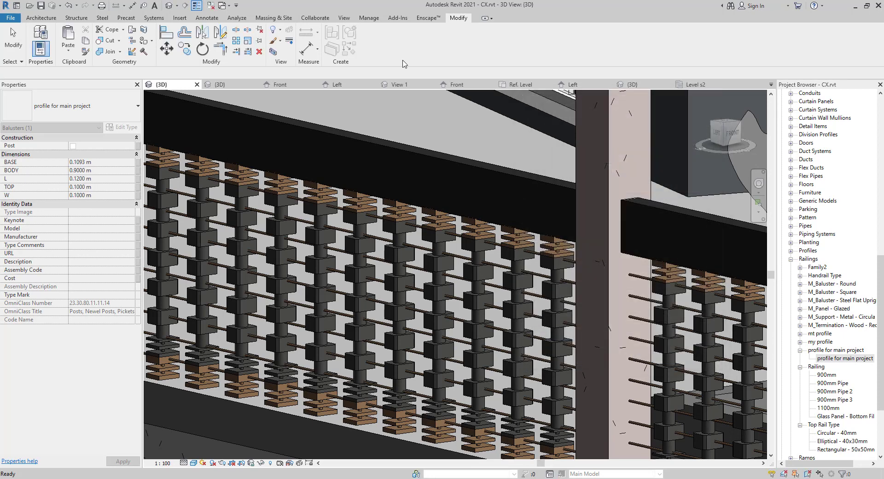
In the baluster family's Left elevation, move the outer edge of the body's void revolve sketch farther from the axis and finish the sketch
click(695, 85)
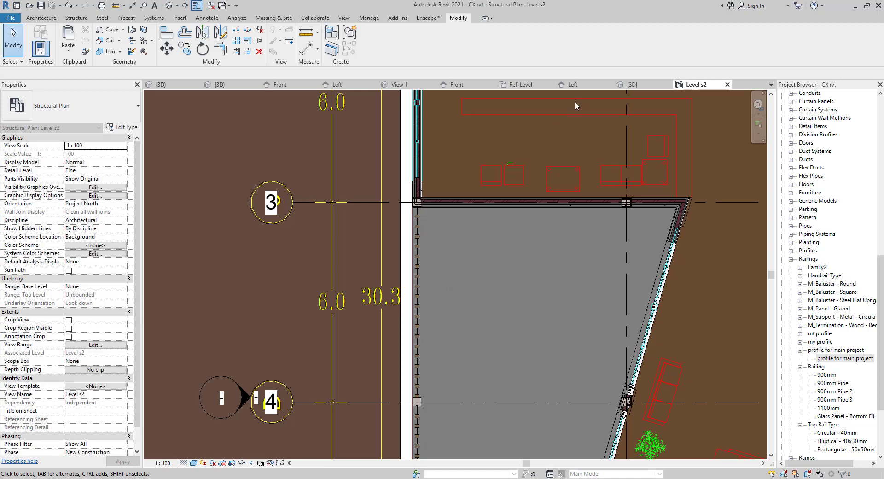
click(630, 86)
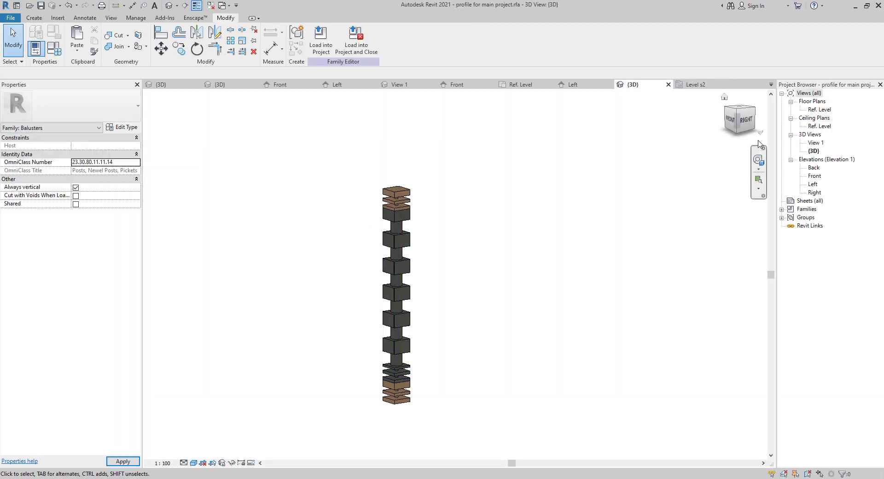
double_click(815, 184)
scroll(491, 240, down, 2)
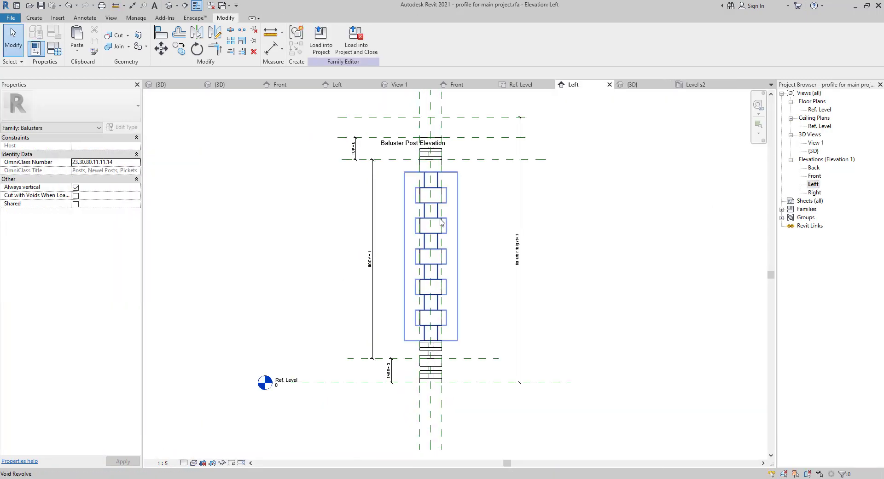
click(441, 222)
click(321, 47)
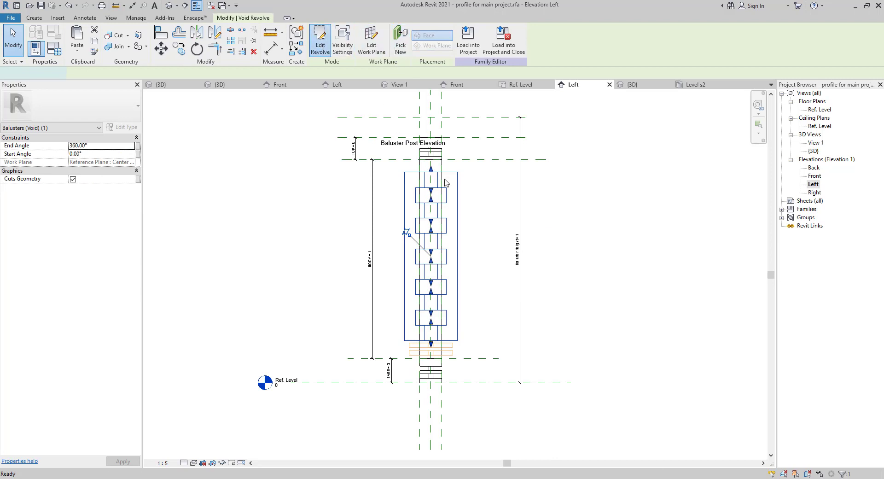
drag(462, 366, 454, 361)
drag(458, 277, 490, 280)
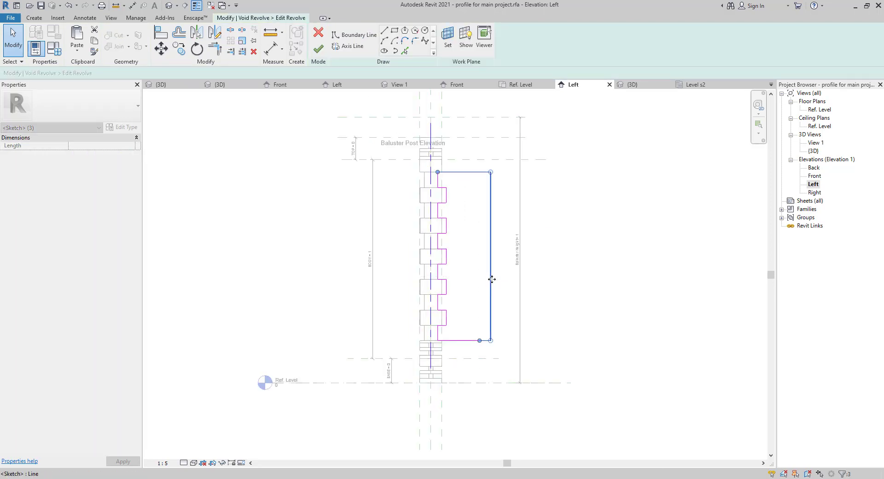
scroll(446, 218, up, 3)
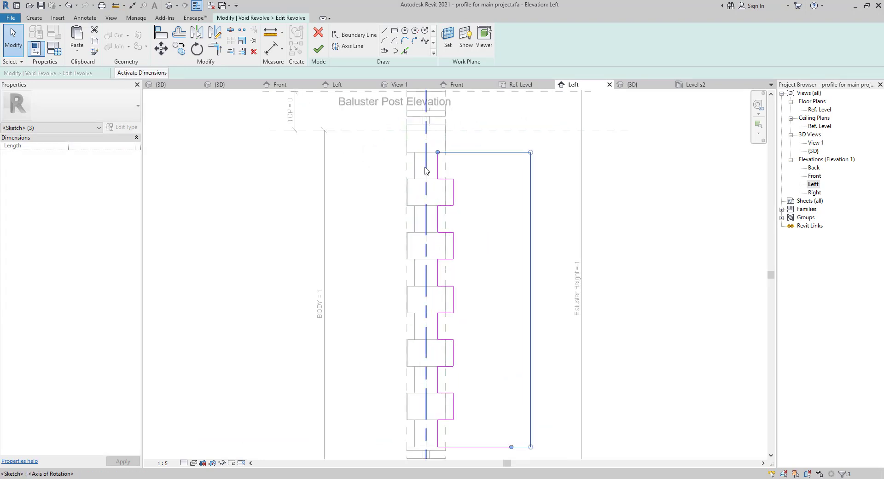
click(323, 52)
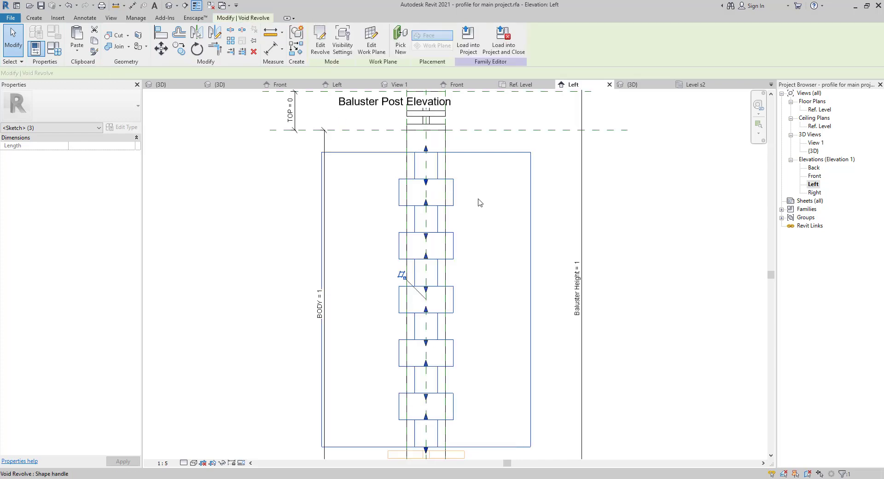
Extend both rectangles of the void revolve at the bottom of the baluster body farther outward from the axis
scroll(444, 282, down, 3)
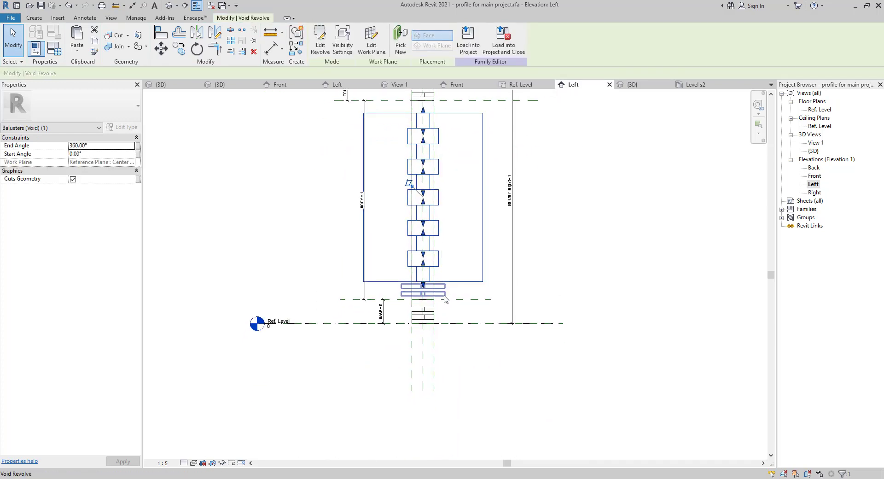
click(445, 296)
click(321, 48)
scroll(454, 322, up, 3)
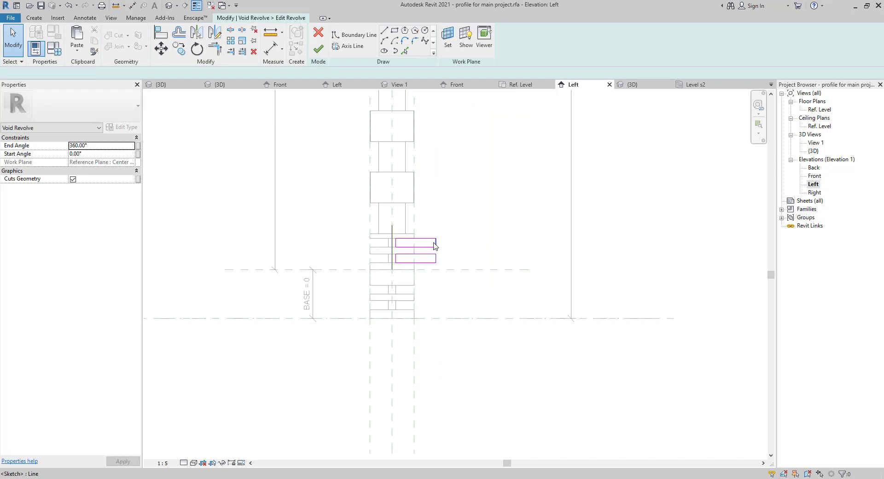
click(436, 244)
ctrl+click(436, 259)
scroll(440, 258, up, 2)
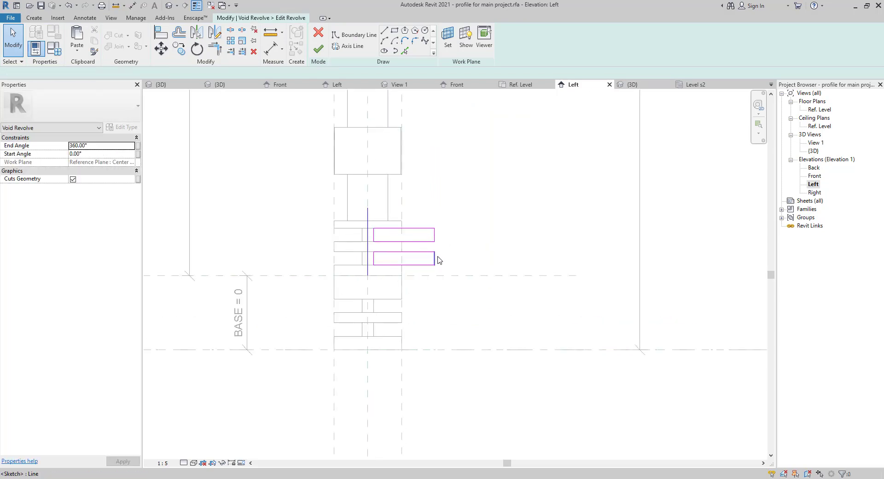
click(435, 258)
drag(436, 235, 509, 236)
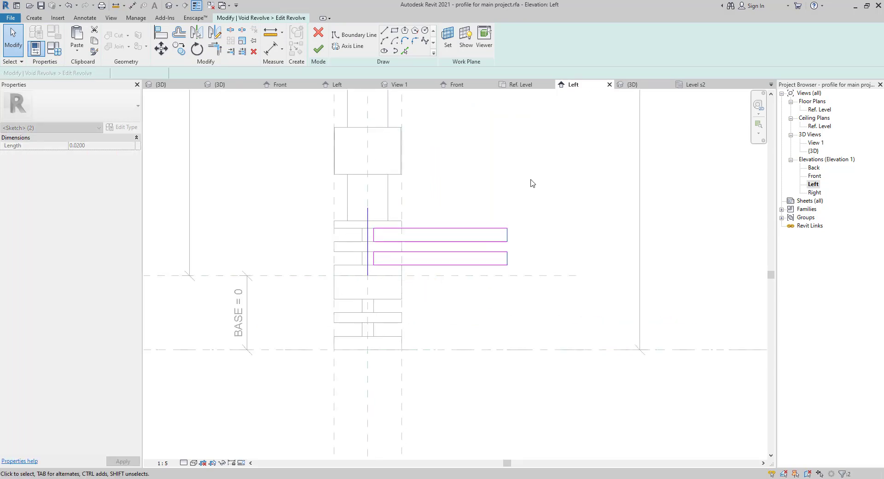
click(529, 181)
click(318, 49)
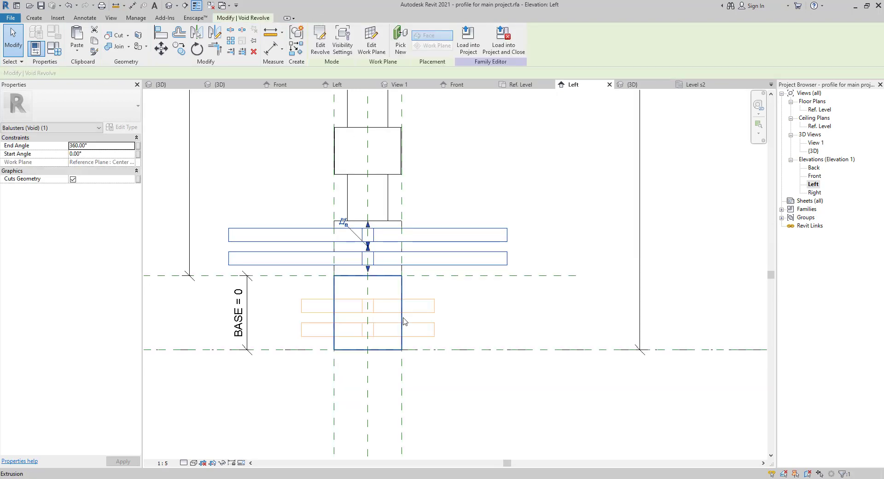
Extend both rectangles of the void revolve in the baluster's base well beyond the post's side
click(95, 51)
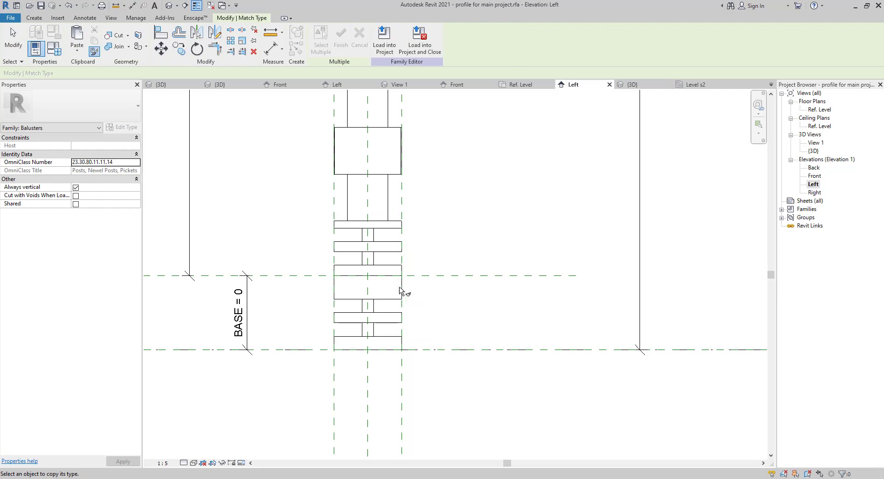
key(Escape)
double_click(396, 304)
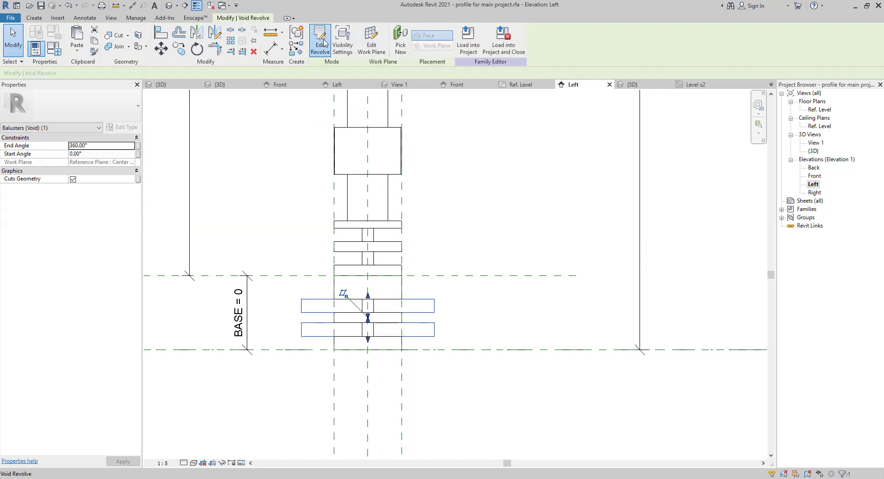
click(434, 330)
ctrl+click(434, 308)
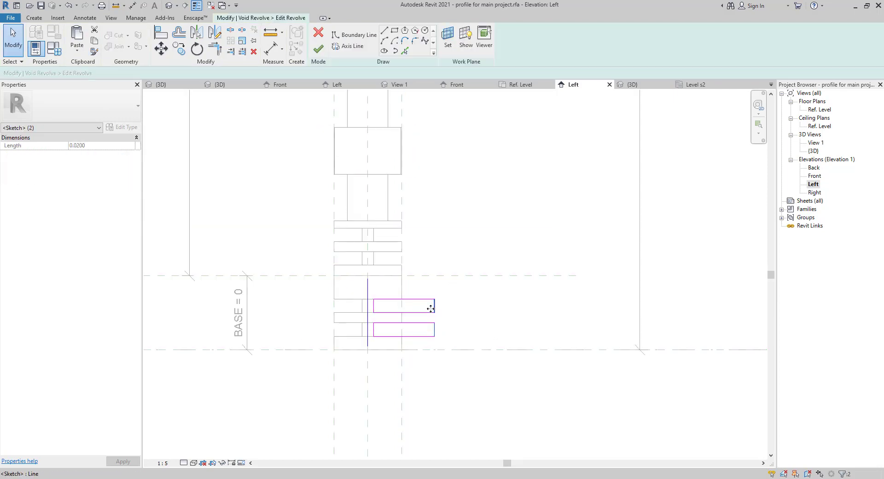
drag(537, 305, 555, 305)
click(318, 50)
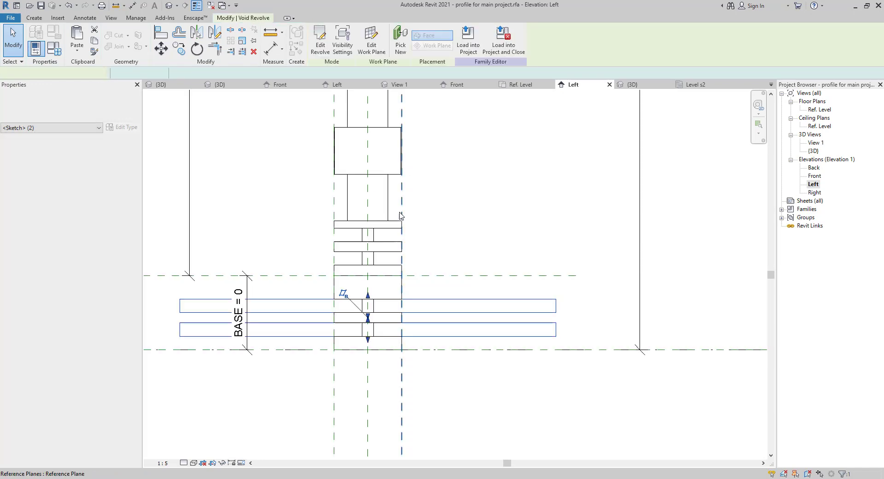
Extend both rectangles of the void revolve in the baluster's top block farther outward and finish the sketch
scroll(399, 322, down, 3)
middle_drag(400, 323, 393, 477)
click(391, 162)
scroll(389, 177, up, 3)
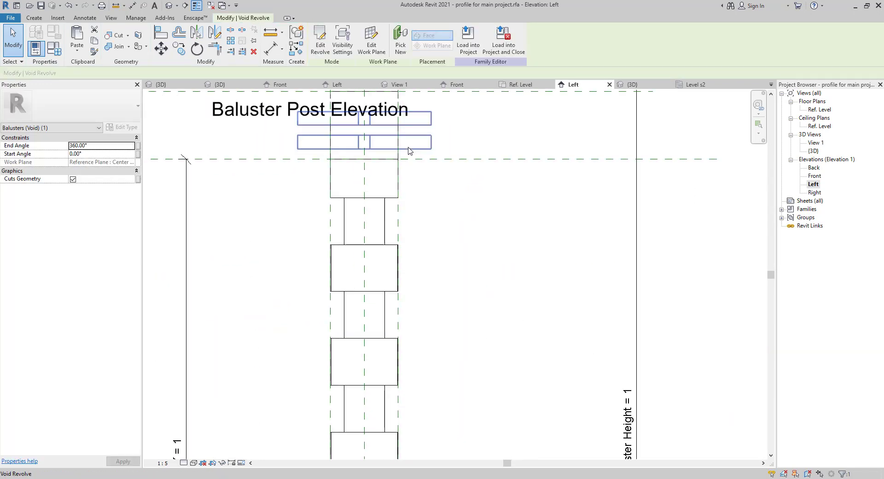
click(320, 45)
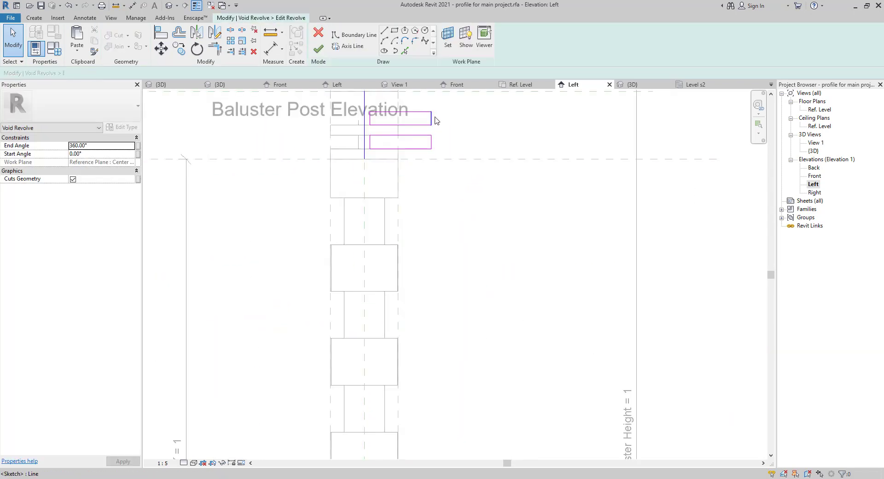
click(432, 145)
ctrl+click(432, 117)
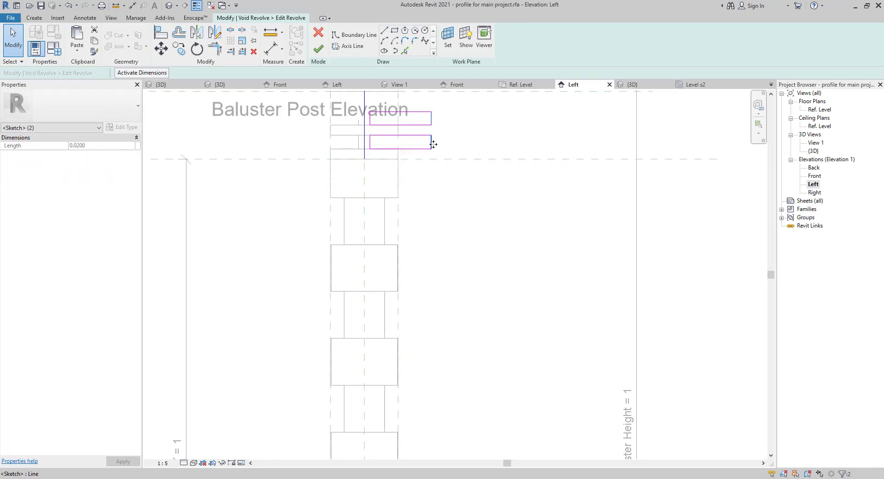
scroll(430, 143, up, 2)
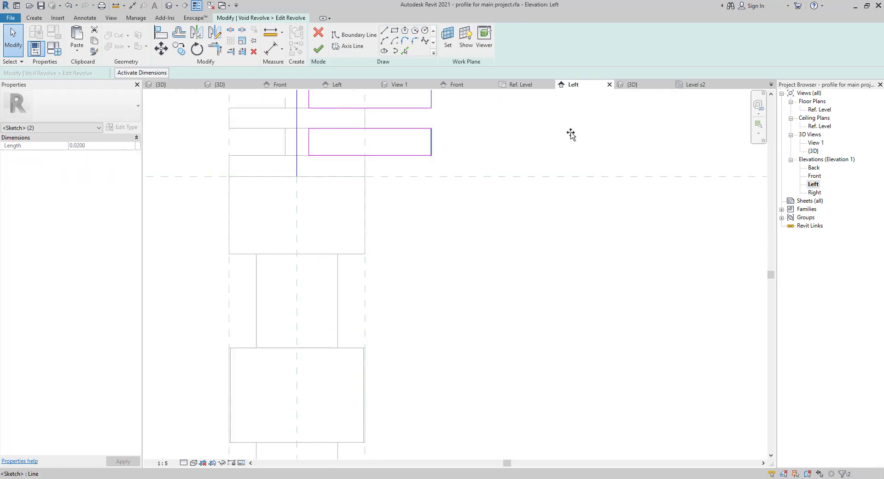
drag(571, 133, 586, 139)
scroll(577, 142, down, 2)
click(318, 49)
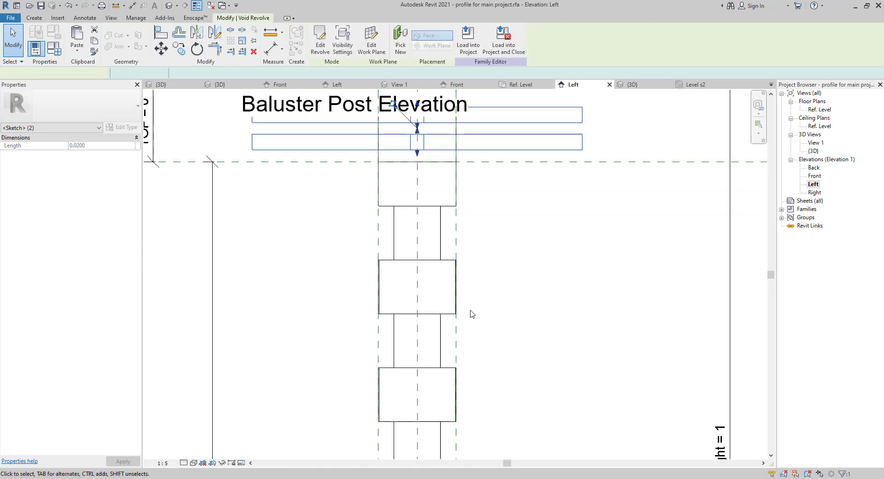
Load the edited baluster family into CX.rvt only, replacing its loaded version, and open the project's default 3D view
scroll(461, 294, down, 3)
click(256, 272)
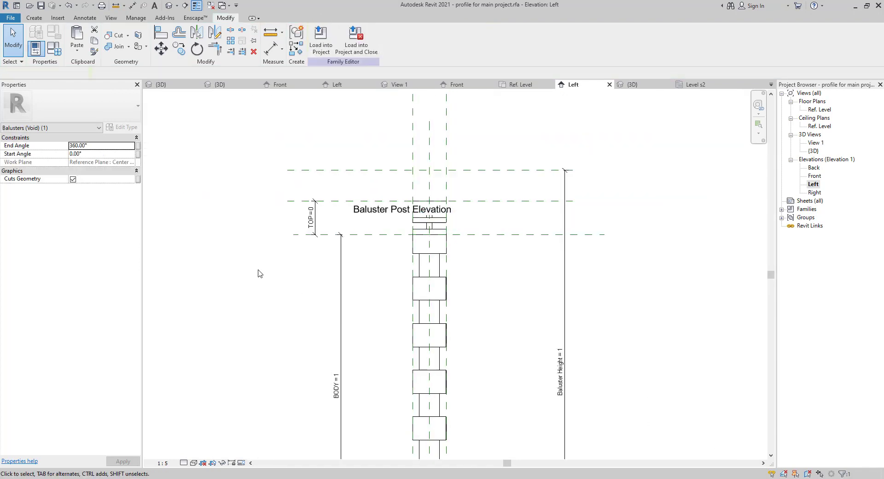
click(321, 41)
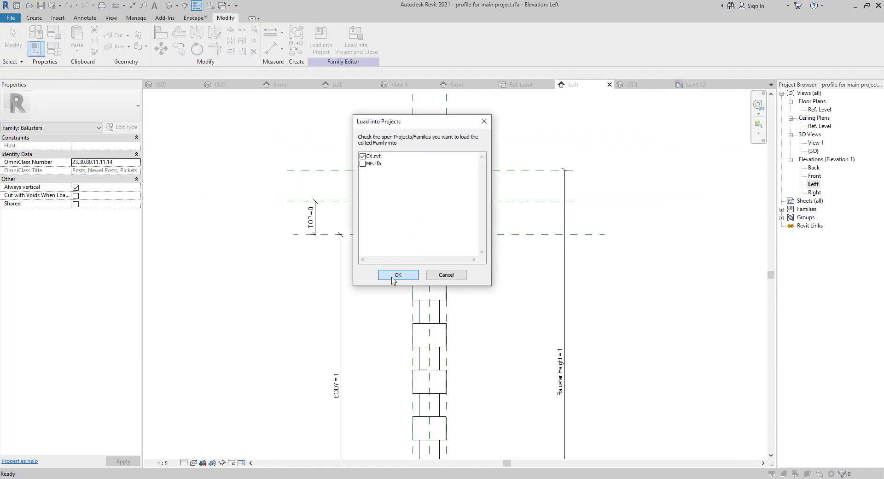
click(392, 278)
click(463, 251)
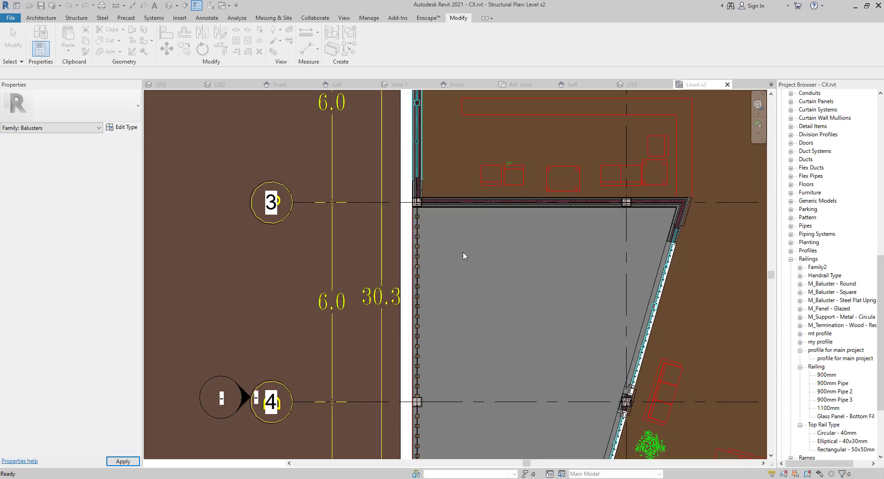
click(169, 5)
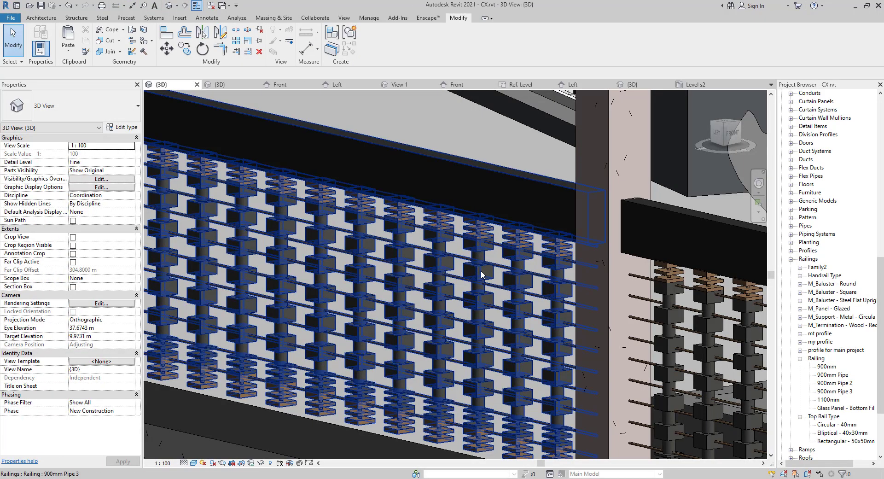
Set L and W of the "profile for main project" baluster type to 0.15 m
click(481, 274)
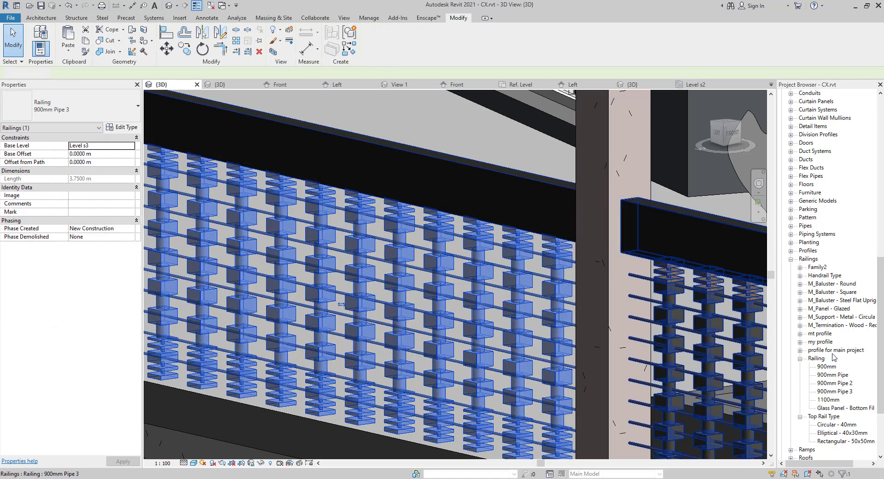
double_click(832, 352)
double_click(831, 359)
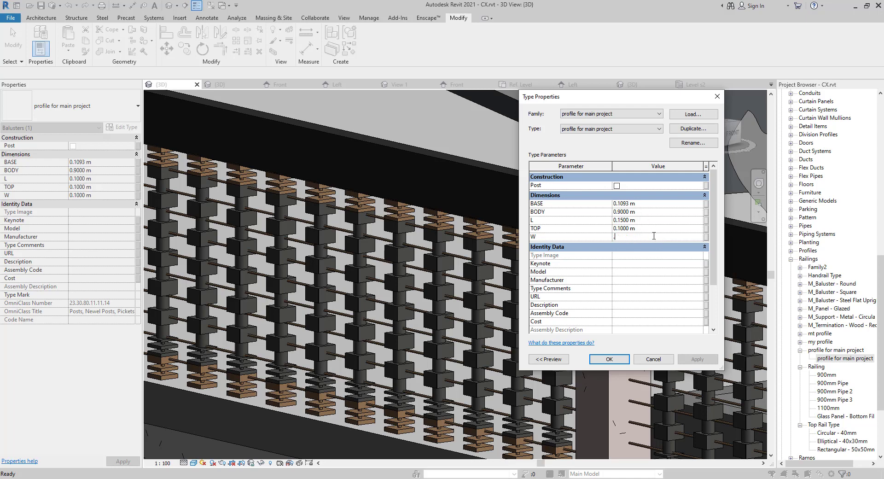
click(609, 360)
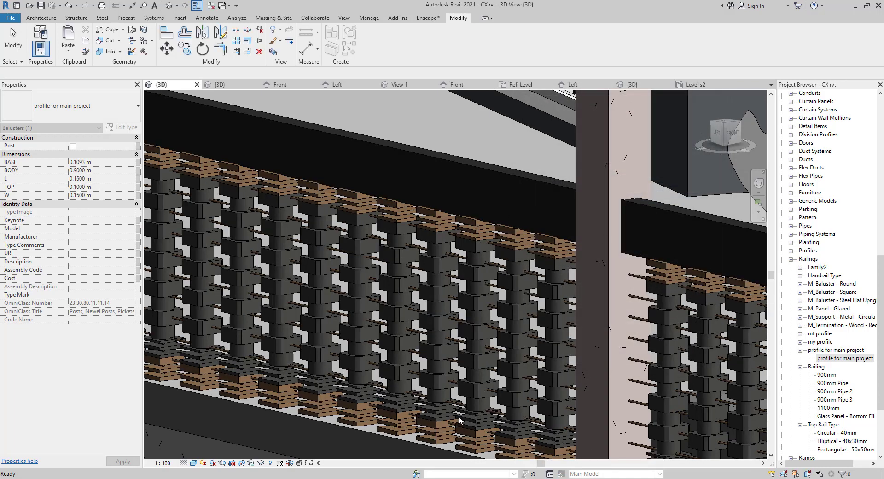
scroll(463, 395, down, 2)
key(Escape)
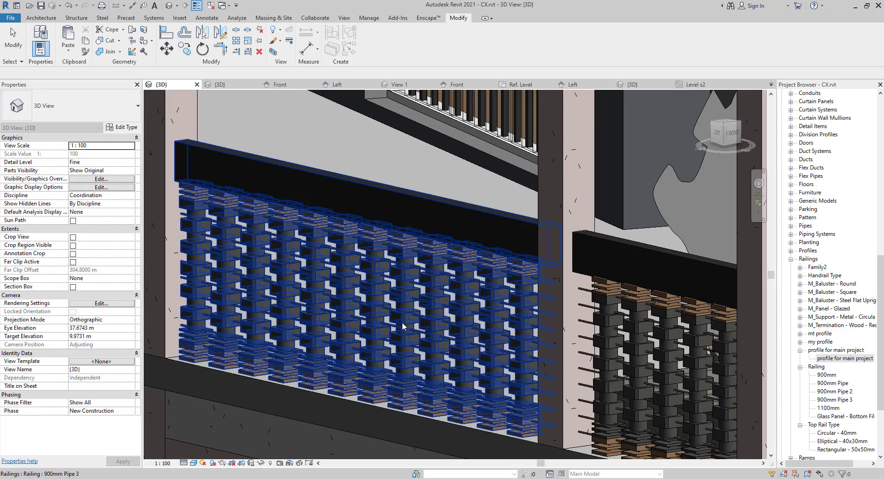
Examine the enlarged balusters and their spacing in the railings around the balcony corner
scroll(367, 314, down, 5)
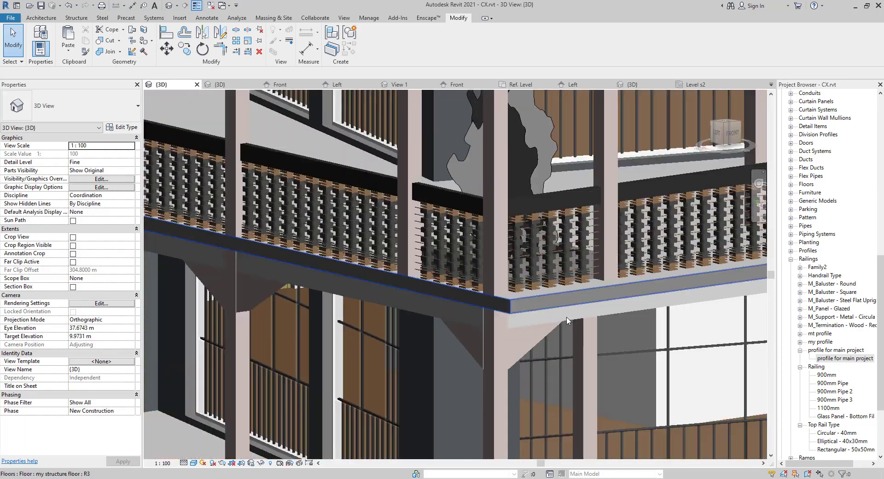
scroll(567, 319, down, 3)
middle_drag(603, 310, 300, 361)
middle_drag(616, 324, 367, 407)
middle_drag(389, 371, 503, 236)
middle_drag(295, 298, 546, 315)
middle_drag(393, 305, 593, 308)
scroll(486, 299, up, 3)
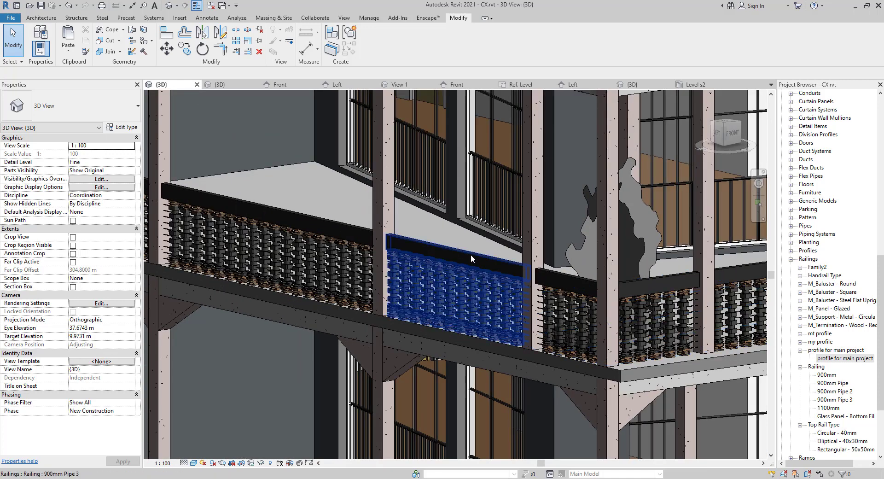
Set the regular baluster's distance from previous to 0.5 m in the 900mm Pipe 3 railing type's baluster placement
click(472, 259)
click(122, 127)
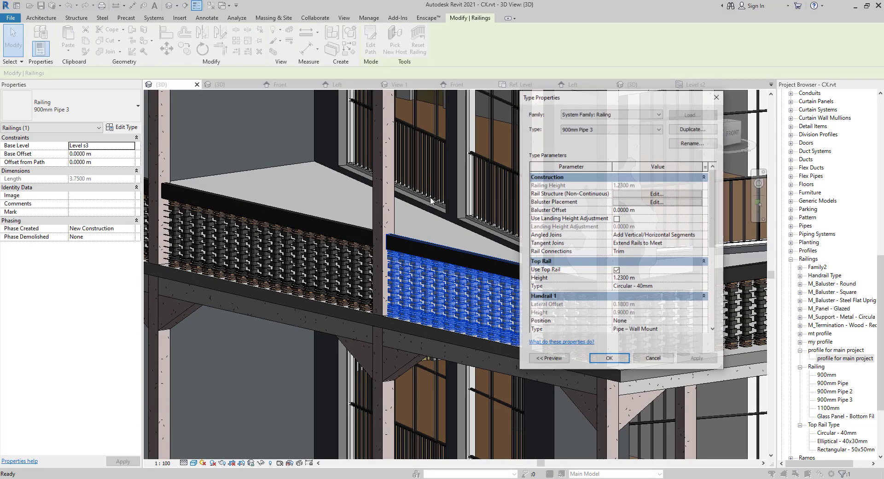
click(657, 202)
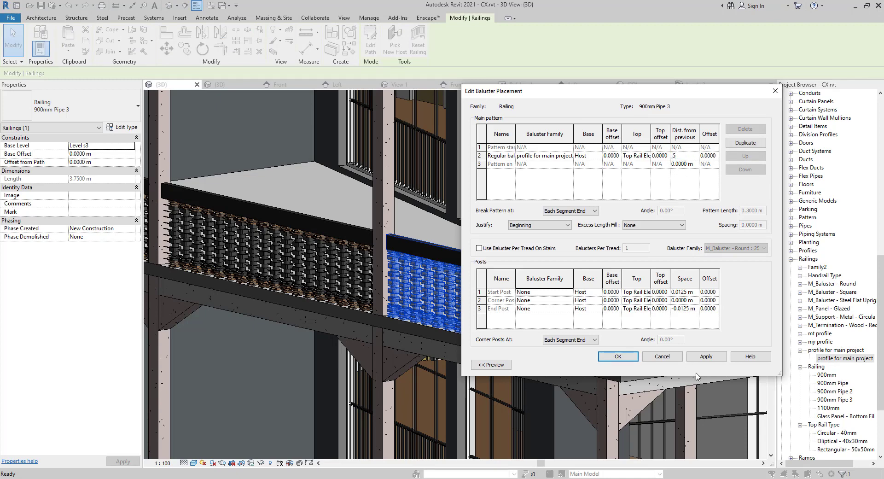
click(618, 357)
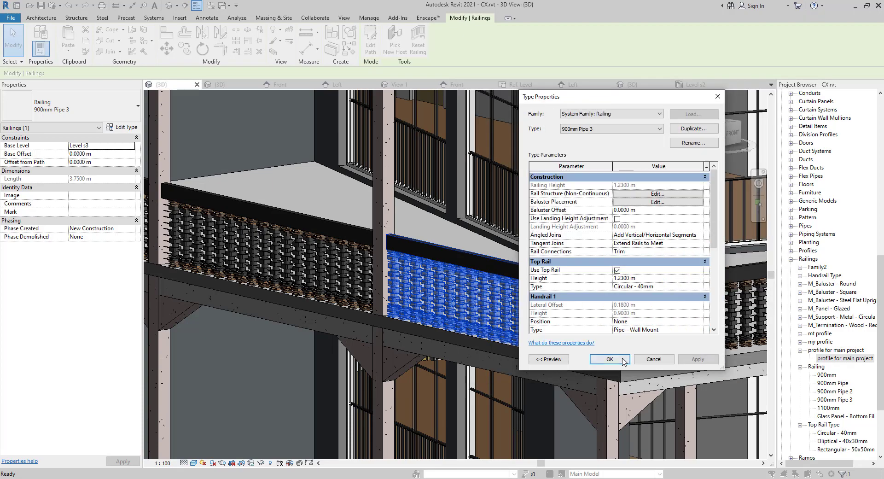
click(623, 360)
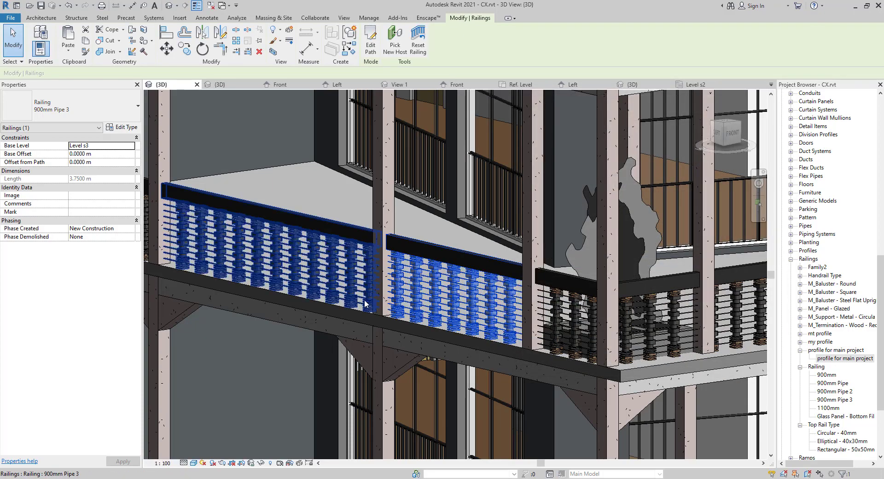
key(Escape)
Review the respaced baluster railings on the balconies across the building's storeys
scroll(296, 334, down, 3)
middle_drag(476, 372, 466, 396)
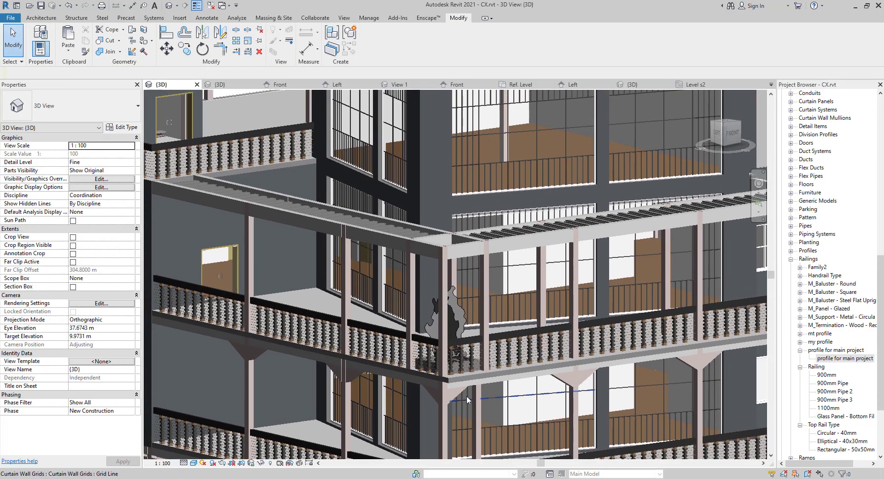
middle_drag(449, 361, 677, 339)
middle_drag(479, 355, 379, 277)
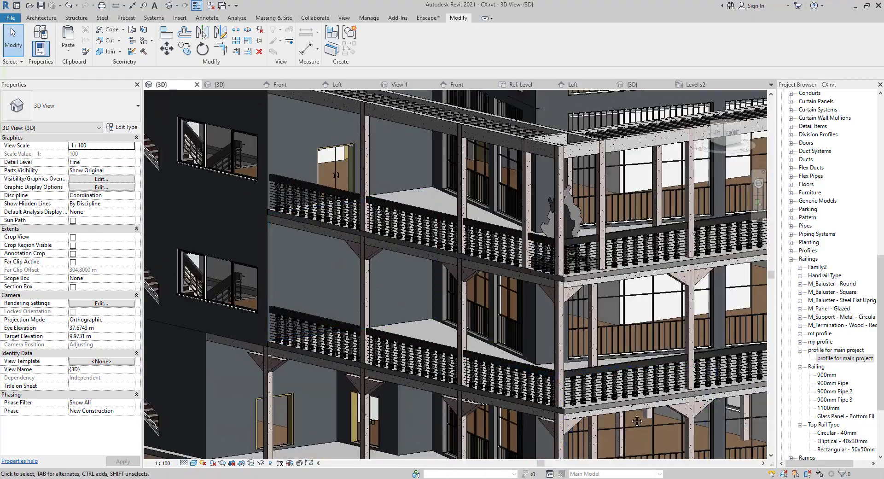
middle_drag(651, 413, 267, 303)
scroll(267, 303, down, 5)
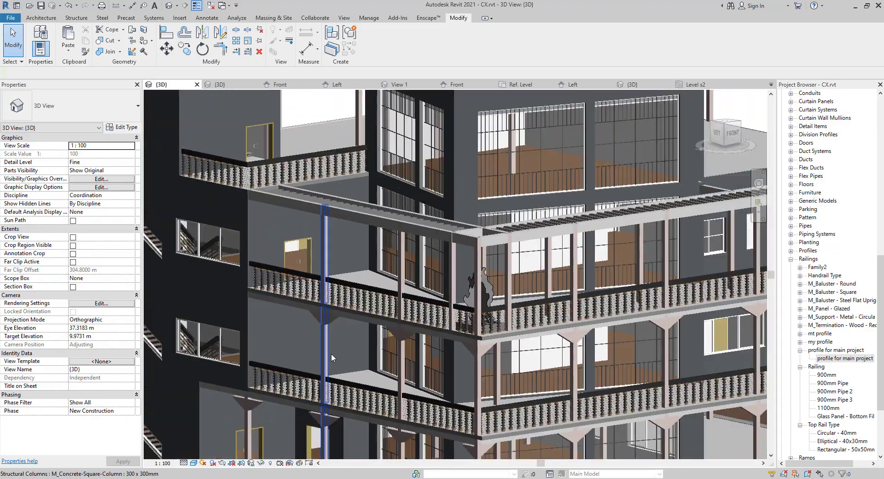